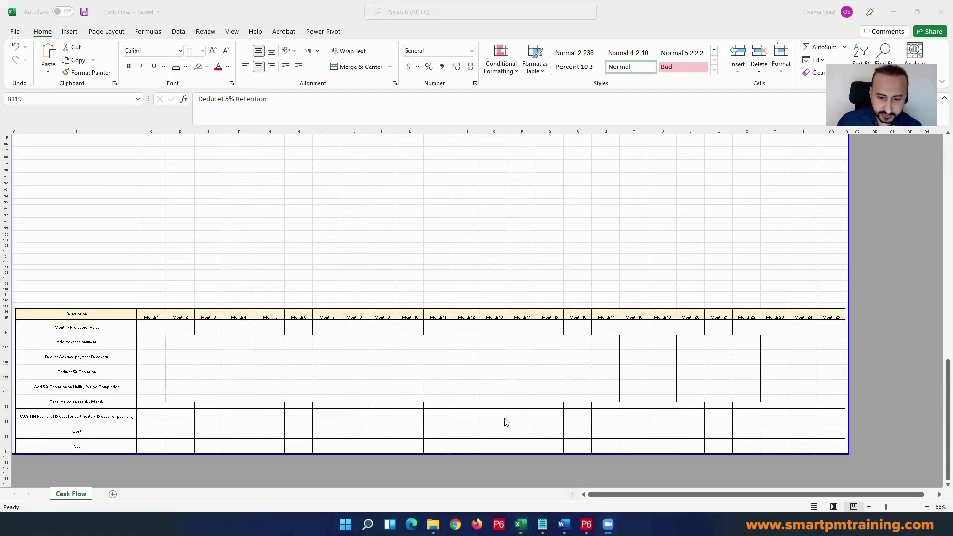
Step: Switch to the Curve workbook and examine the weekly early and late cost figures on the Cost Curve sheet
mouse_move(520, 524)
click(583, 469)
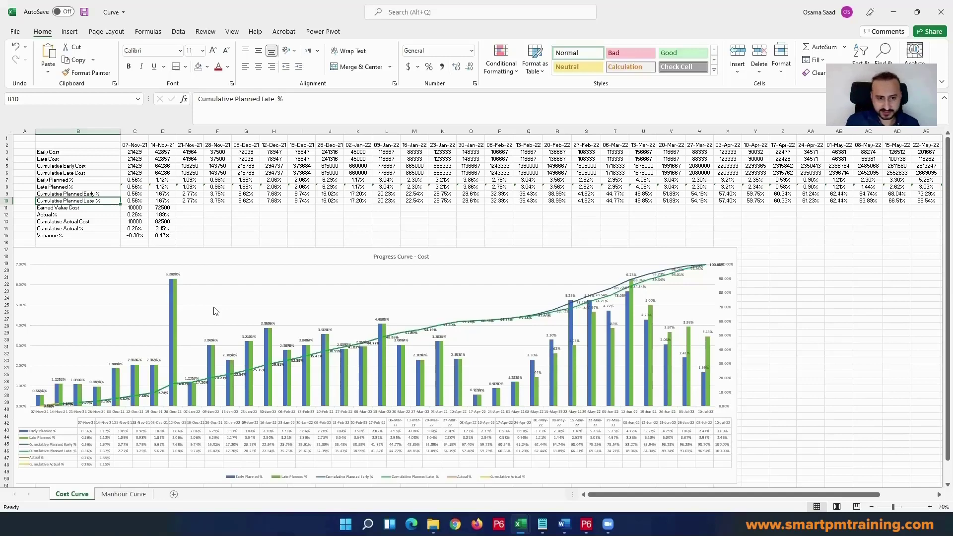
click(421, 186)
click(446, 166)
click(407, 172)
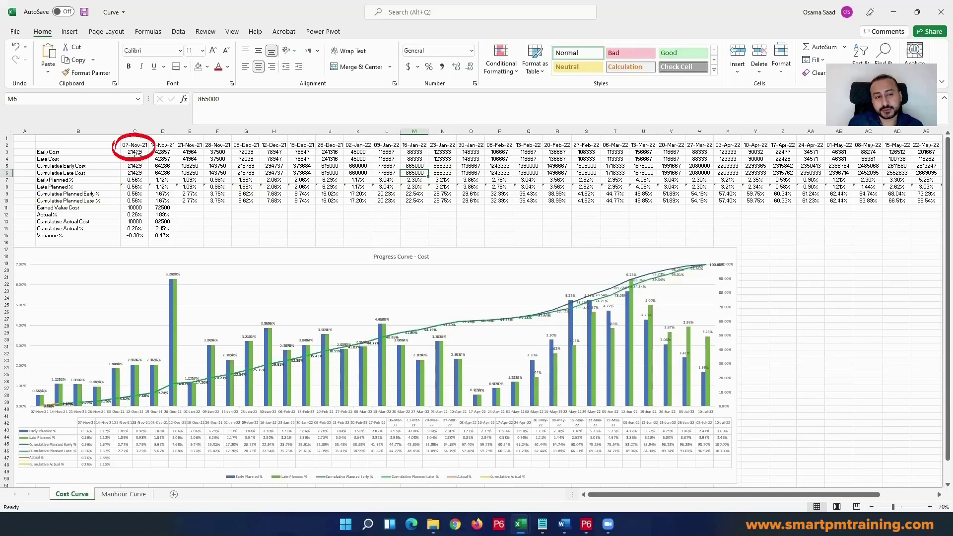
drag(132, 151, 238, 152)
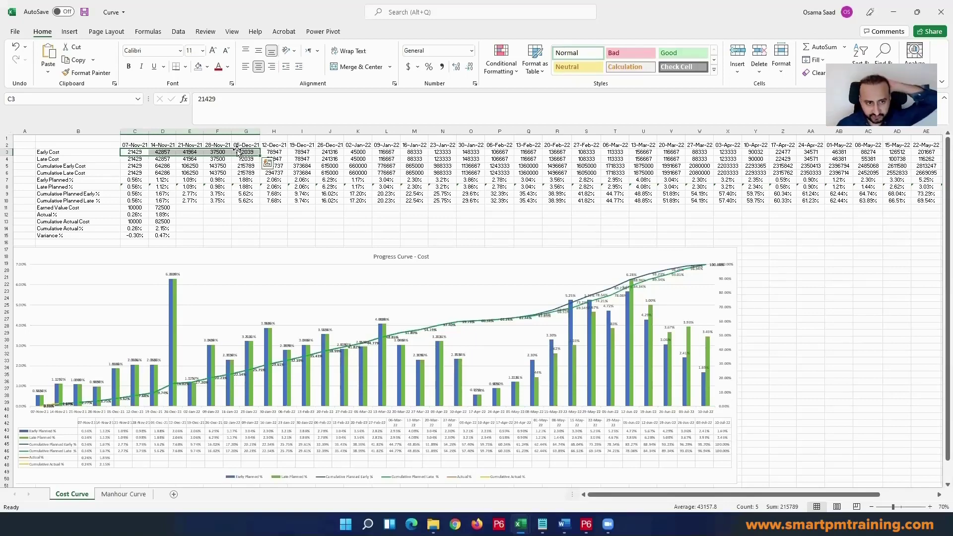
click(448, 172)
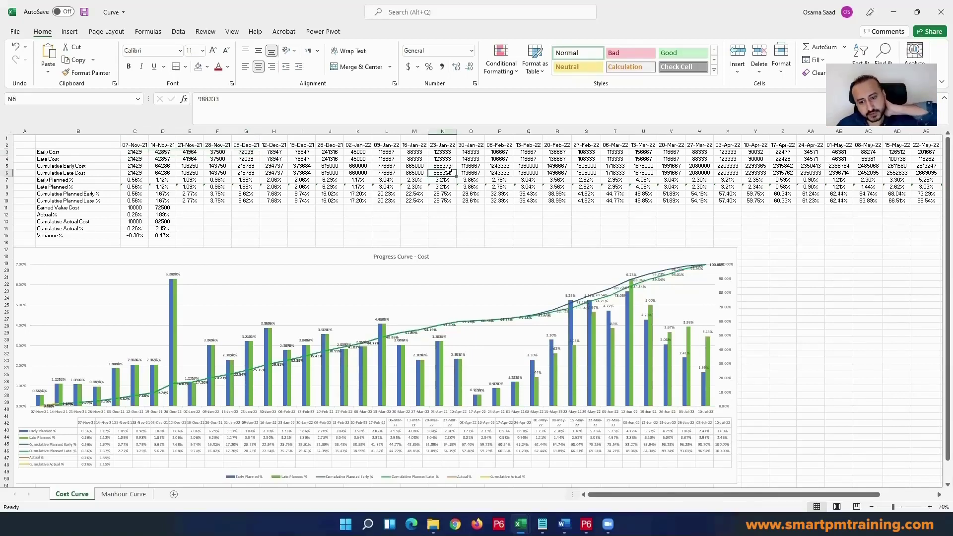
Step: Return to the Cash Flow workbook and look over the sheet from its title to the monthly table
mouse_move(520, 524)
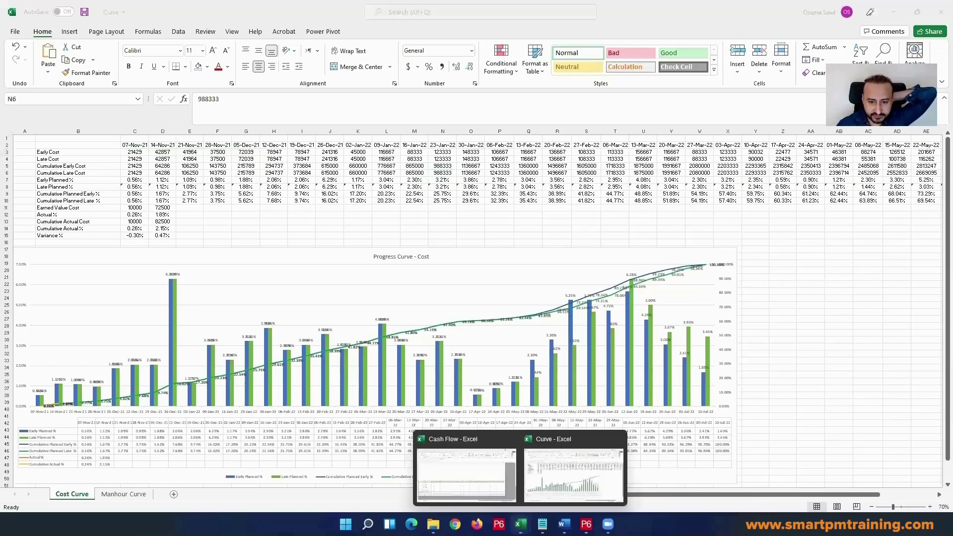
click(491, 483)
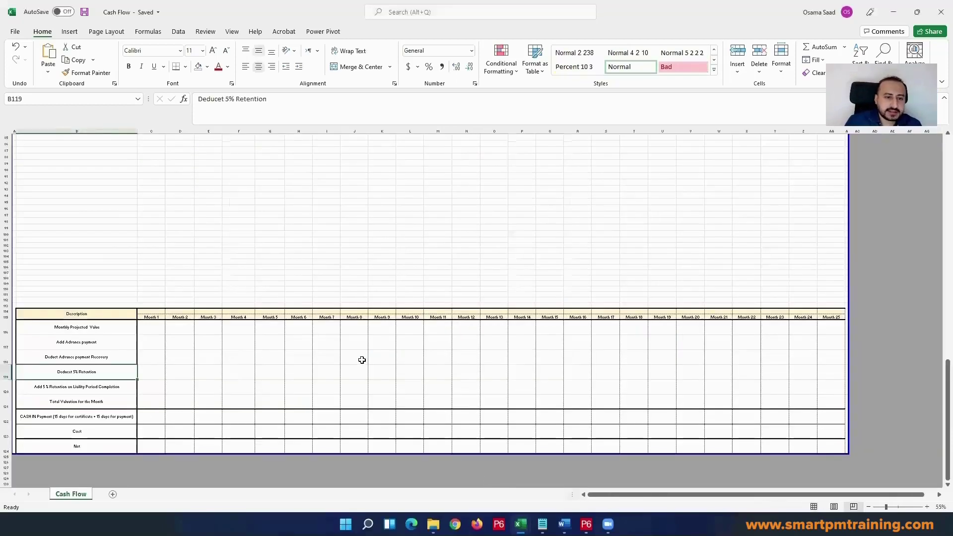
scroll(373, 350, up, 12)
scroll(383, 341, up, 9)
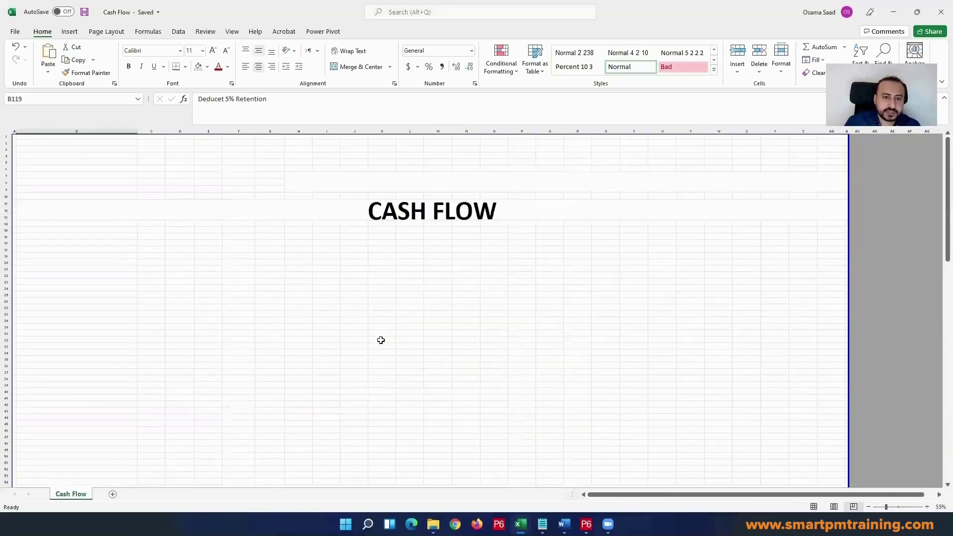
scroll(106, 147, up, 3)
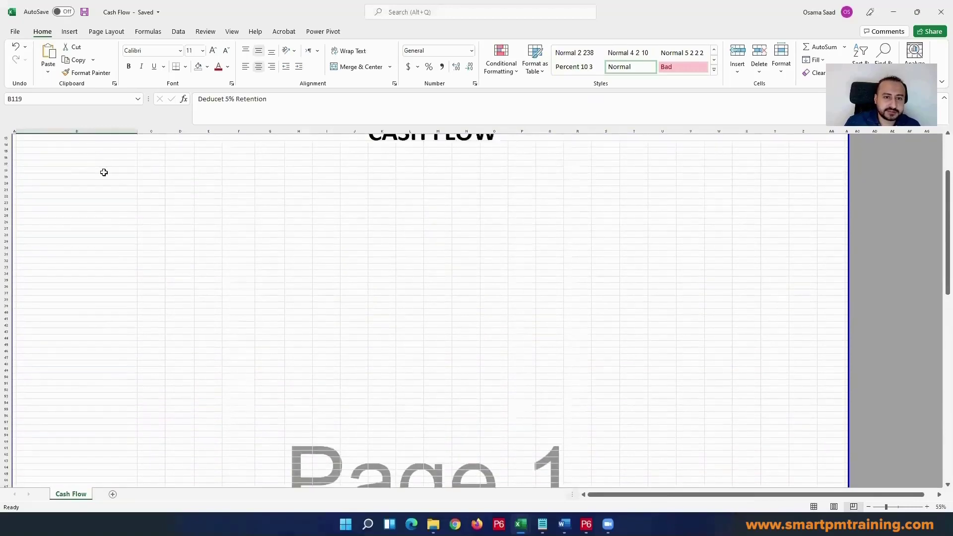
scroll(678, 307, down, 12)
scroll(689, 325, down, 12)
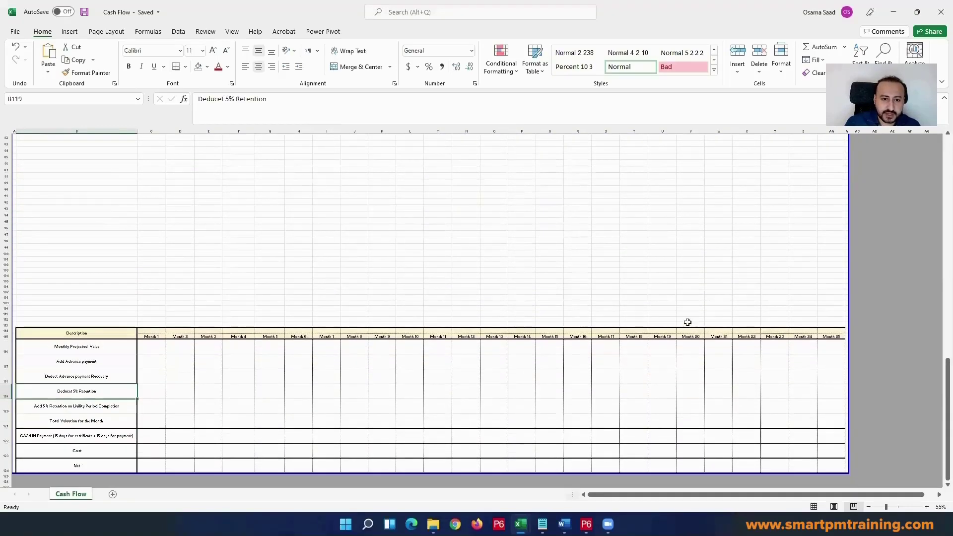
Step: Examine the description rows of the cash flow table and select the Month 1 cell for Monthly Projected Value
click(161, 391)
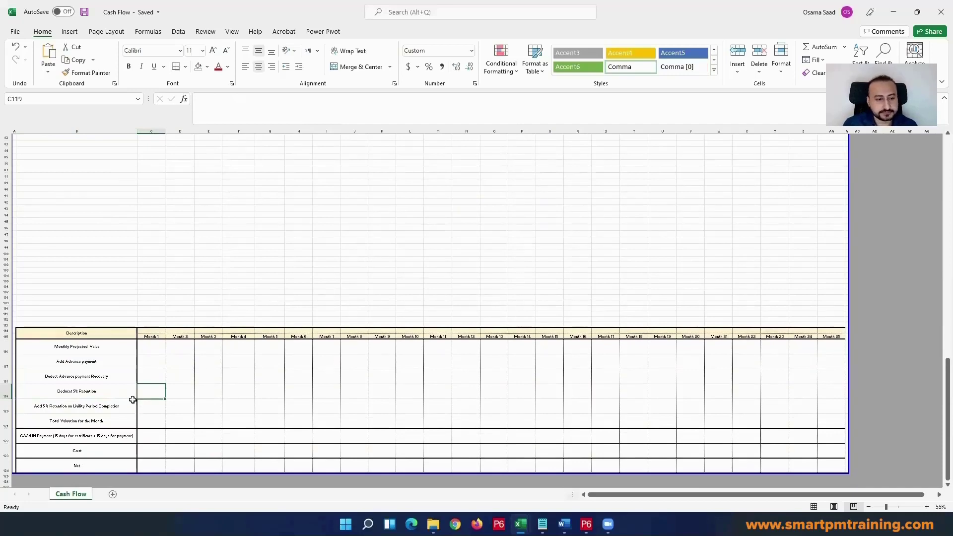
ctrl+scroll(95, 400, up, 1)
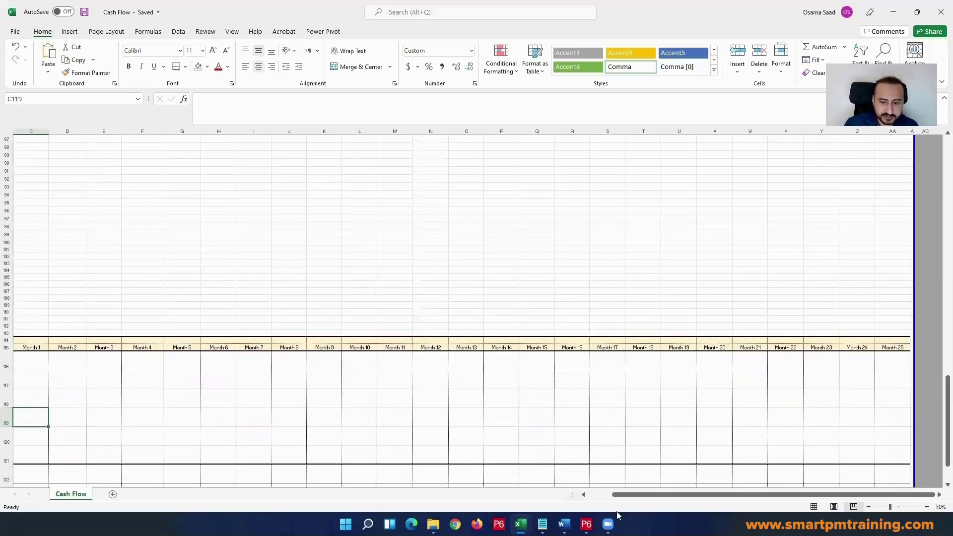
drag(621, 494, 570, 496)
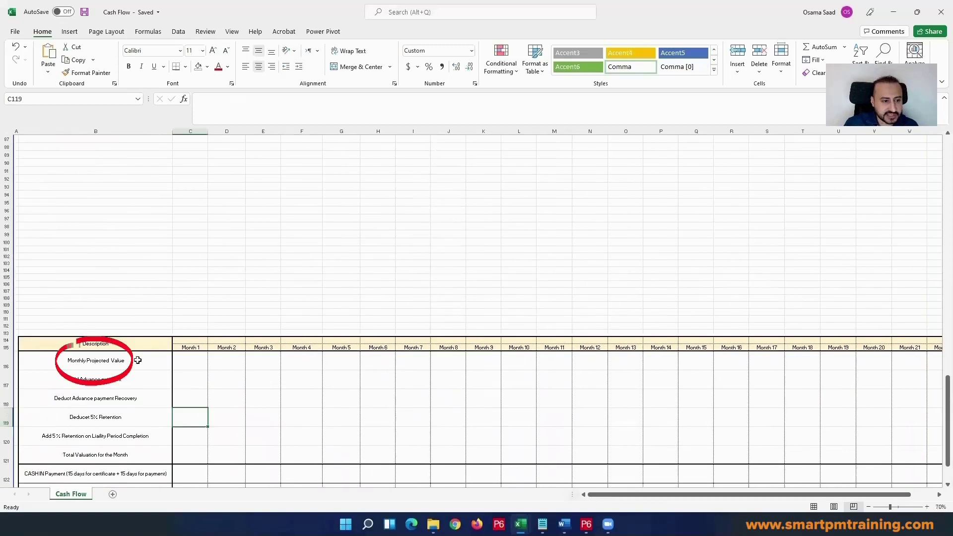
click(164, 358)
click(194, 361)
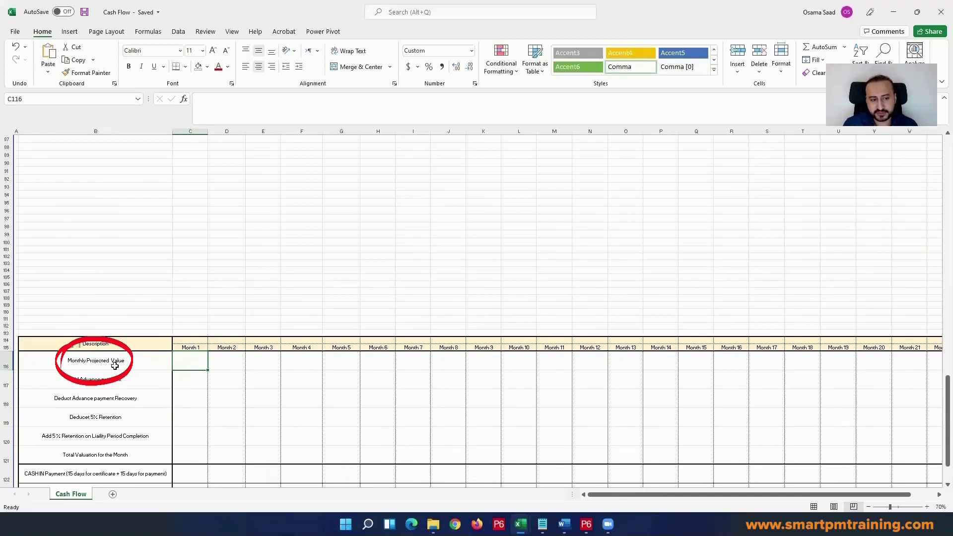
click(149, 364)
click(196, 362)
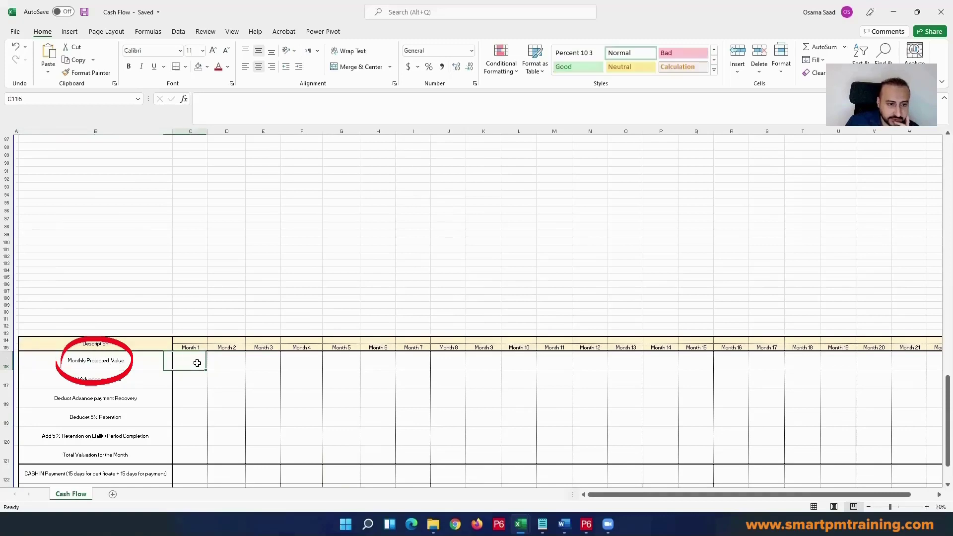
Step: Switch to Primavera P6, open the baseline project P100-BL-0 under Residential Building A, and show its resource assignments
click(586, 524)
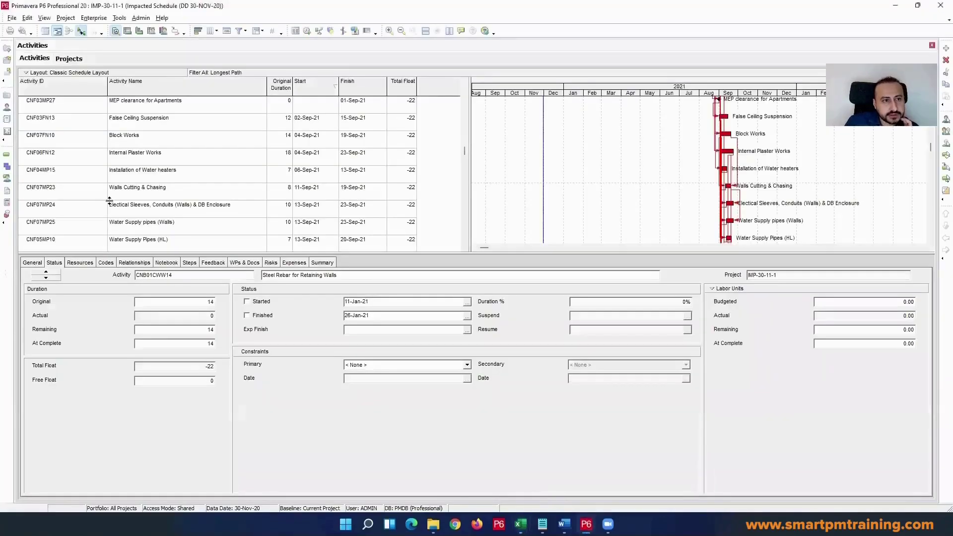
click(7, 95)
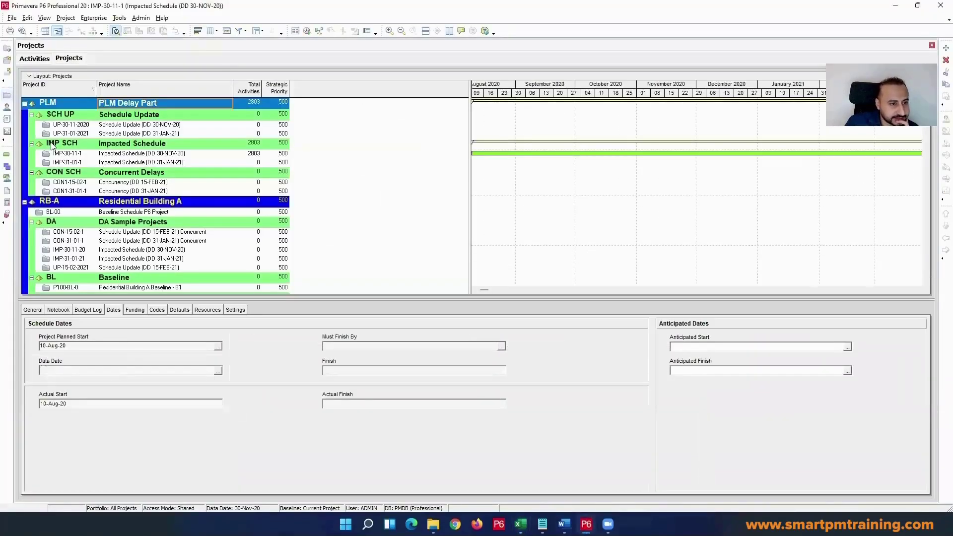
scroll(108, 191, down, 2)
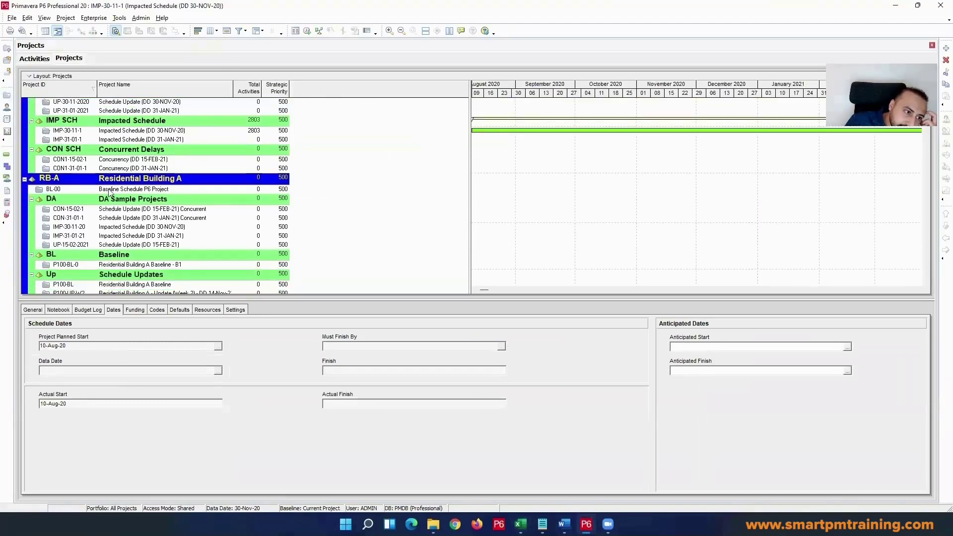
click(142, 228)
right_click(143, 229)
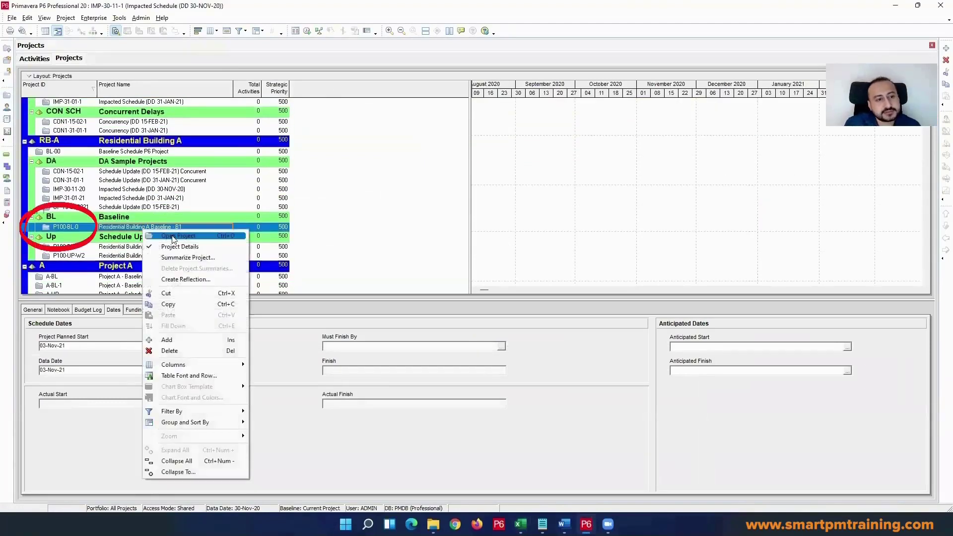
click(178, 237)
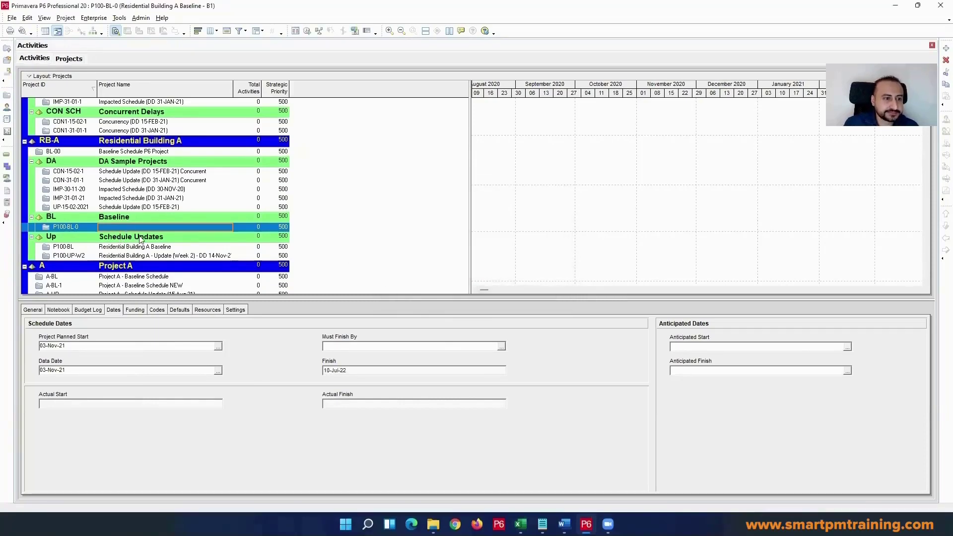
click(101, 174)
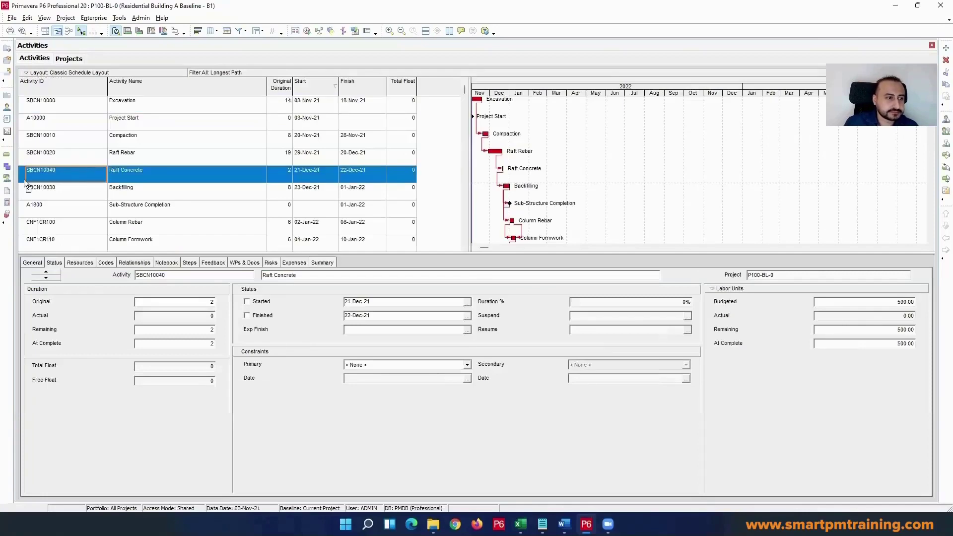
click(7, 177)
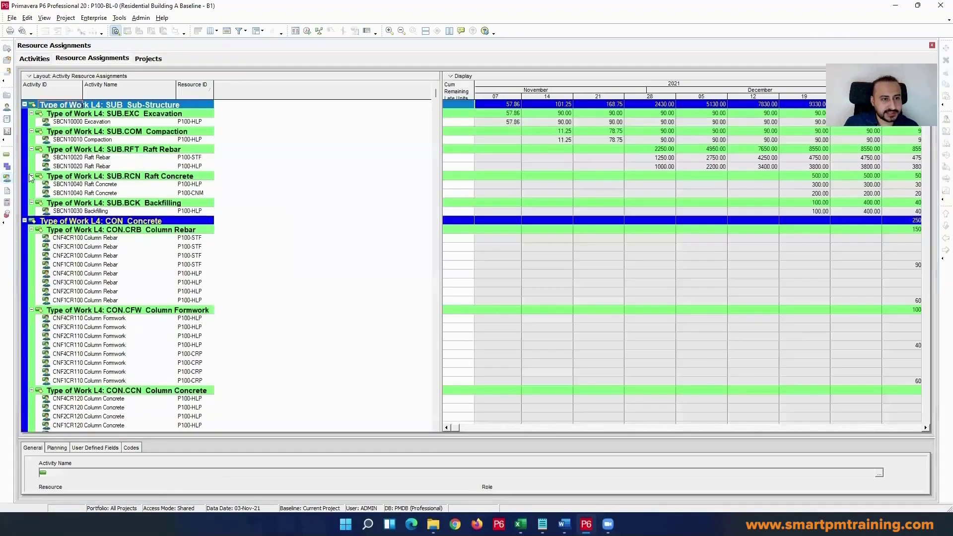
Step: Filter the resource assignments to those whose Budgeted Cost is greater than $0.00
right_click(116, 160)
click(166, 241)
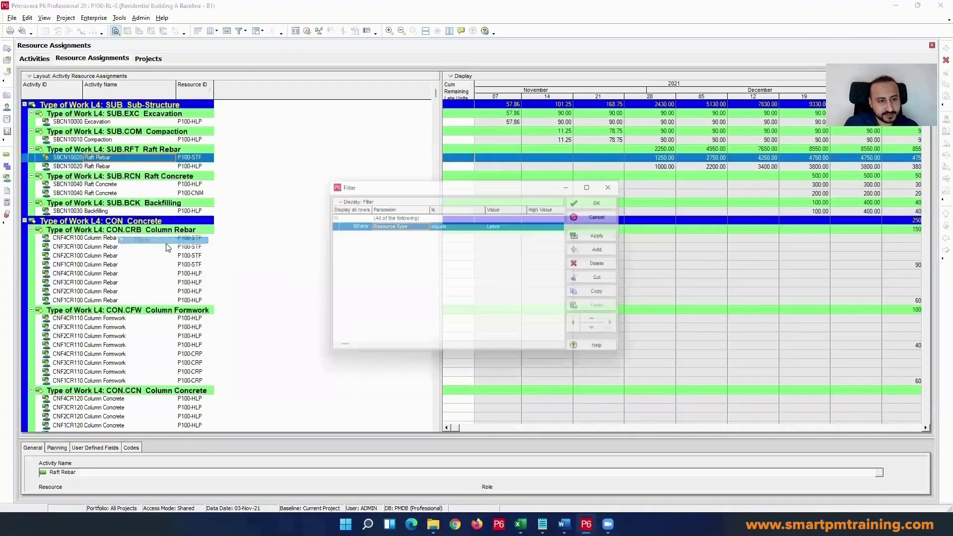
click(522, 226)
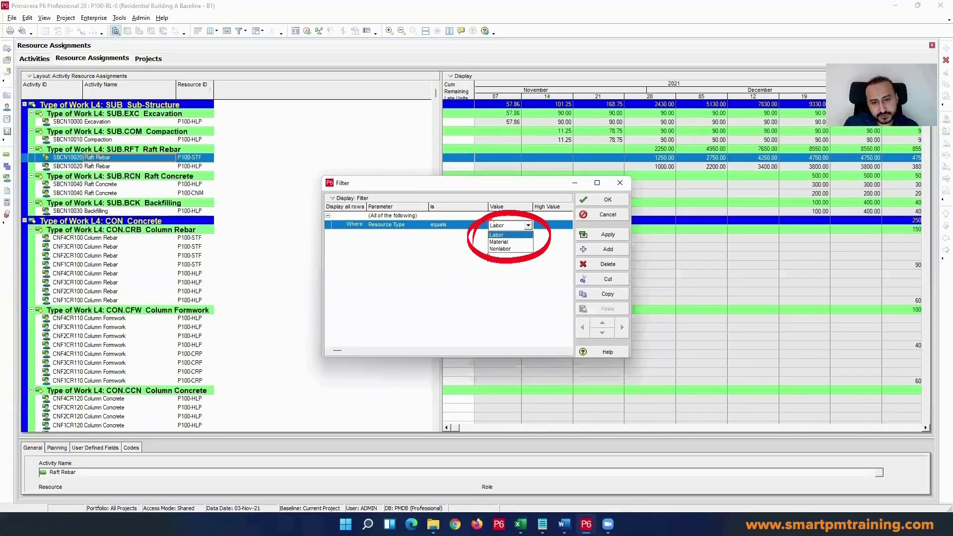
click(500, 248)
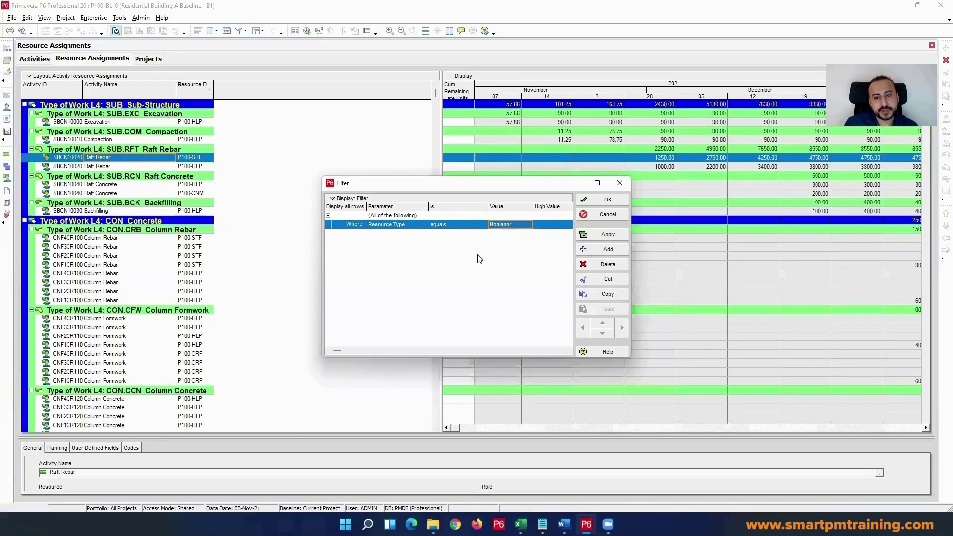
click(395, 225)
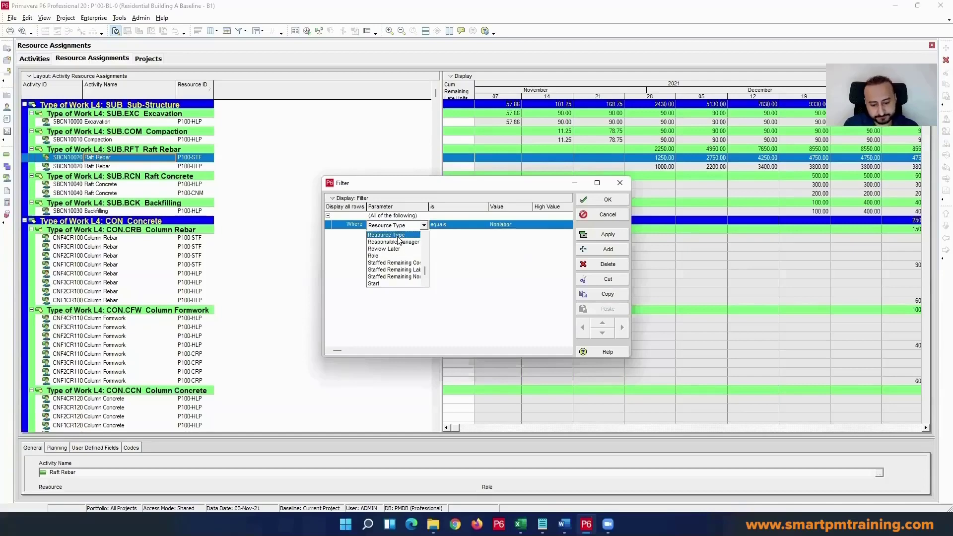
key(b)
click(432, 240)
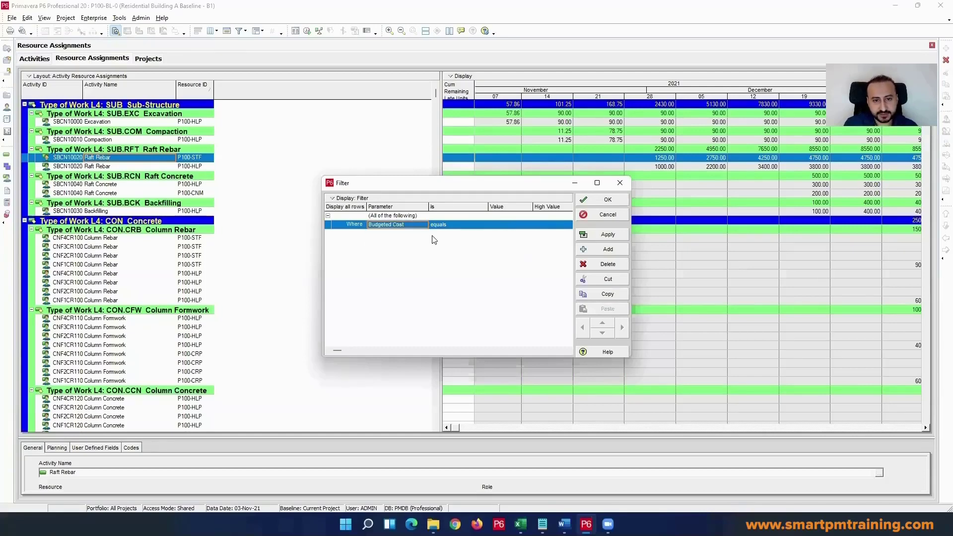
click(502, 226)
click(478, 226)
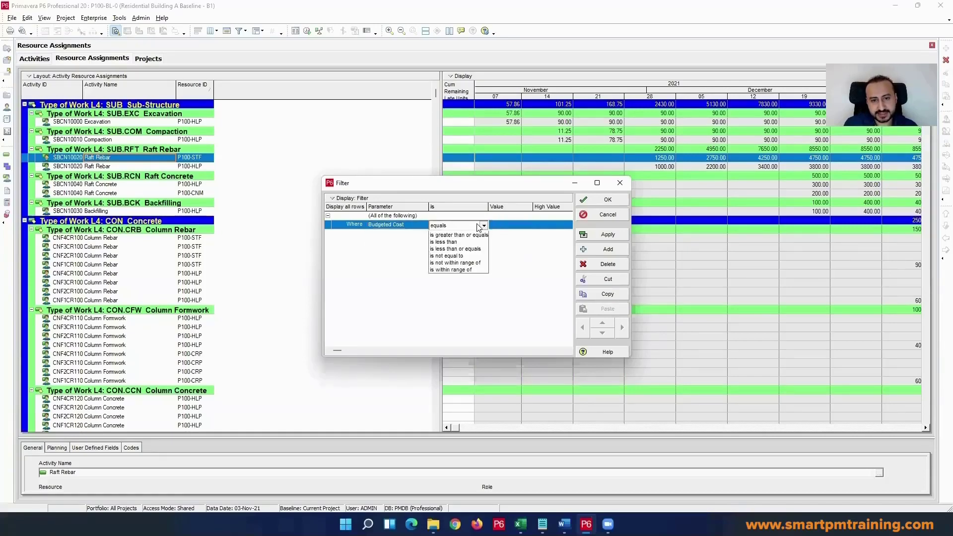
click(472, 242)
click(496, 225)
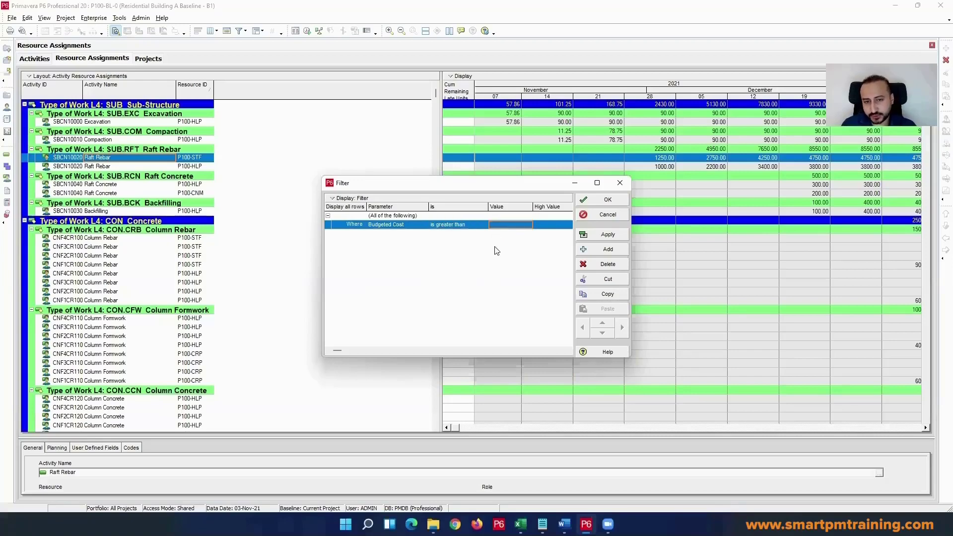
click(598, 200)
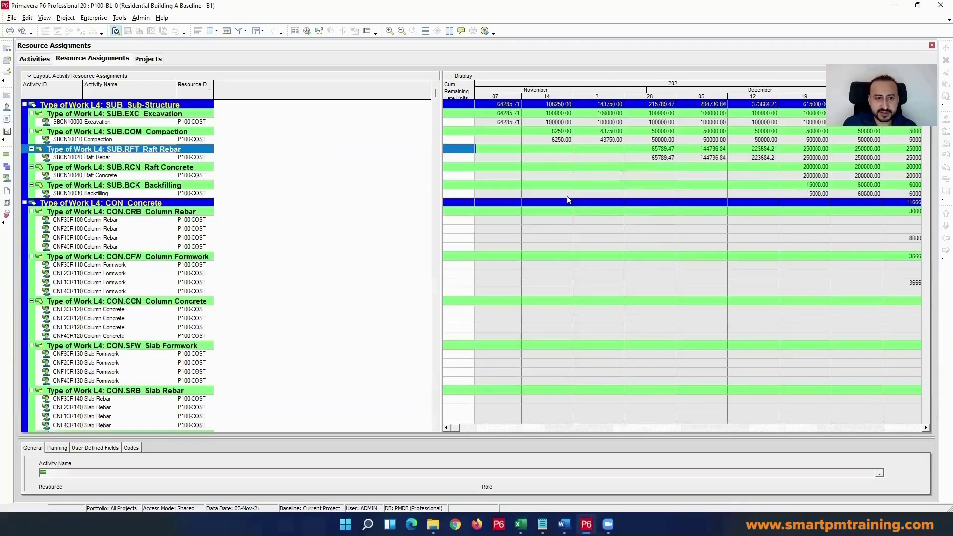
Step: Widen the Cum Remaining Late Units column in the resource assignments spreadsheet
click(118, 221)
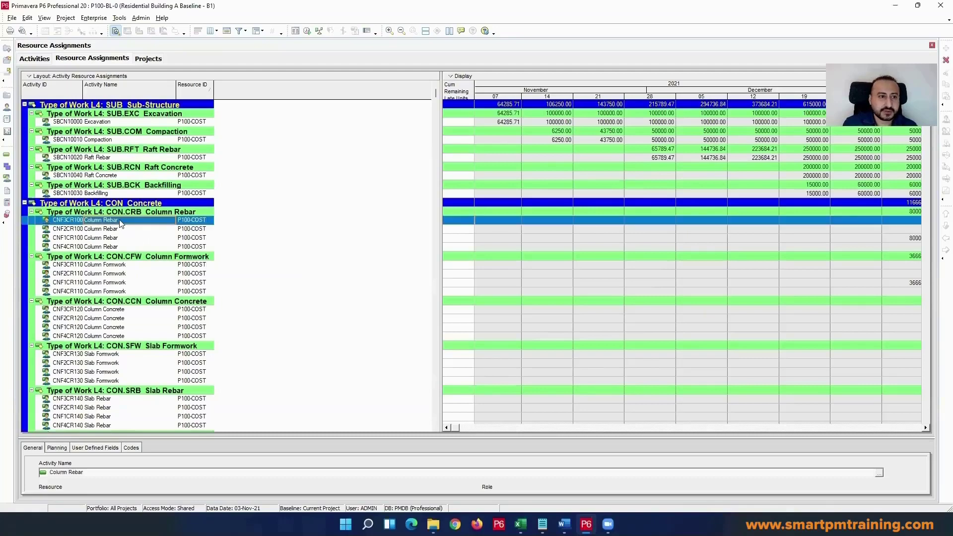
drag(474, 94, 492, 94)
click(138, 150)
right_click(138, 157)
click(163, 232)
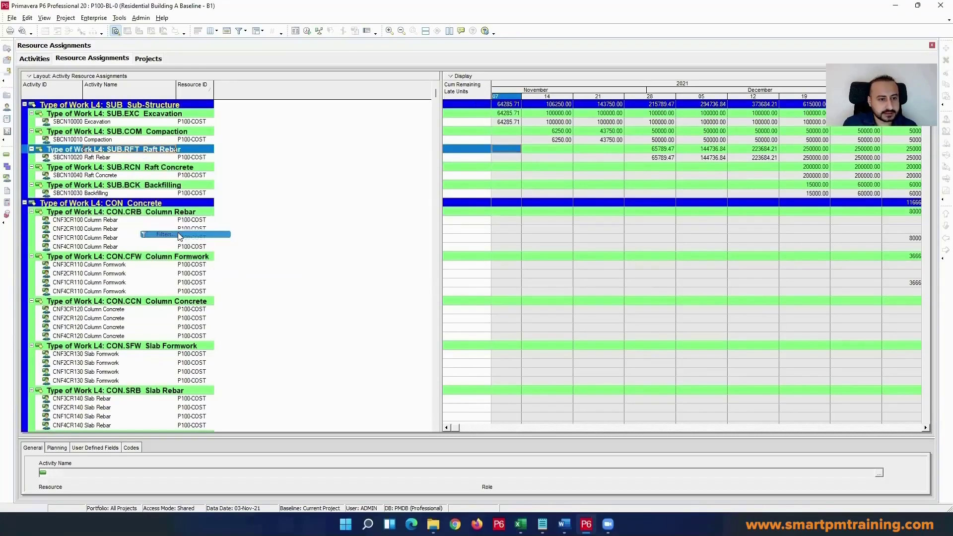
click(589, 250)
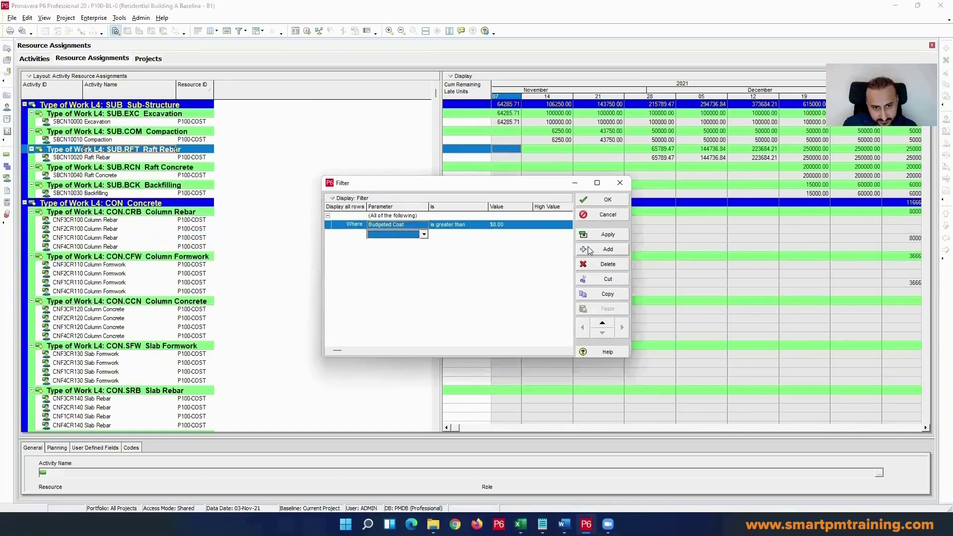
click(445, 226)
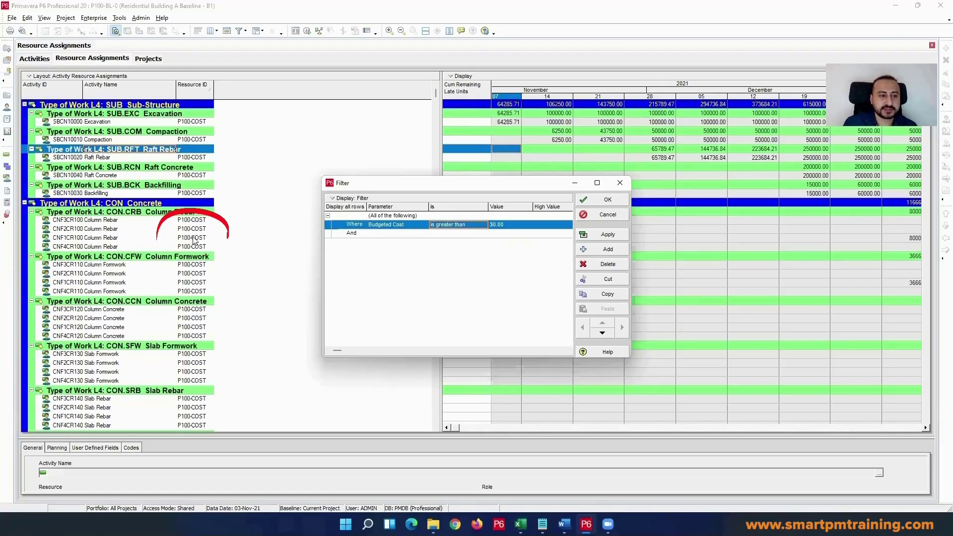
scroll(193, 241, down, 12)
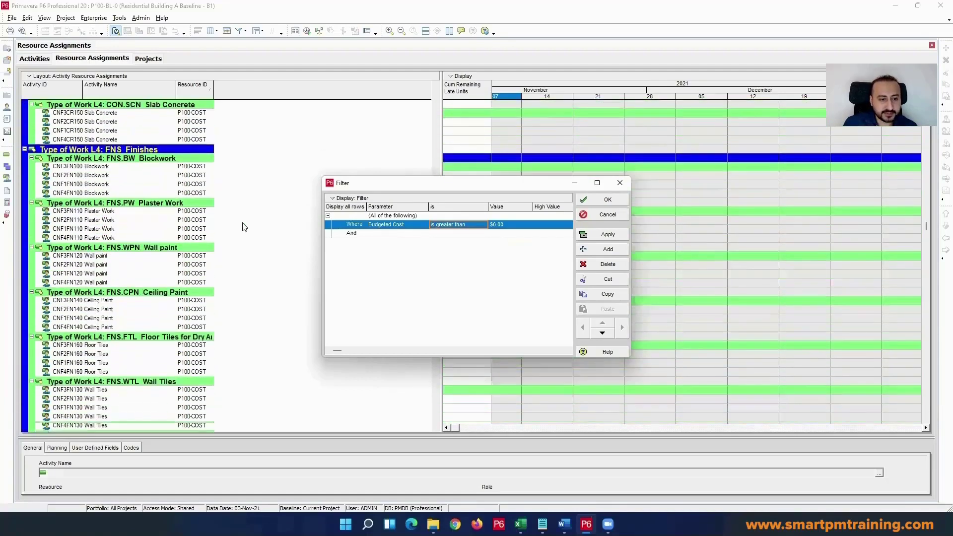
scroll(244, 227, down, 2)
scroll(243, 206, up, 4)
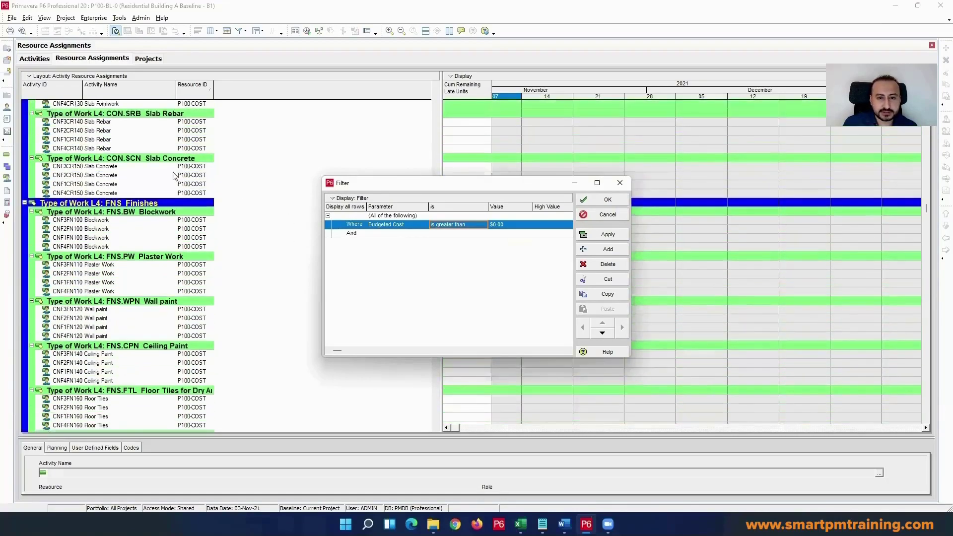
scroll(176, 178, up, 10)
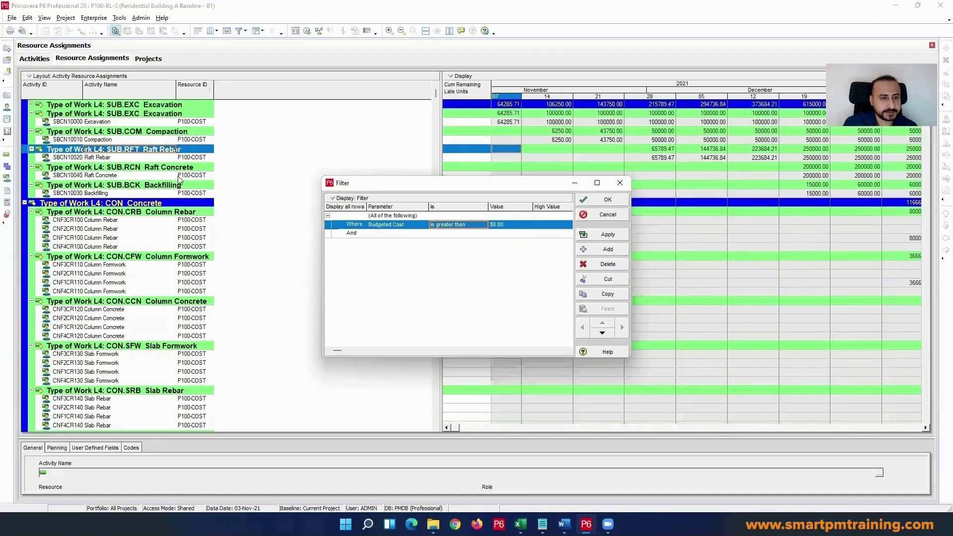
click(621, 186)
Step: Reopen the resource assignments filter and change its condition's parameter to Resource ID Name
right_click(136, 222)
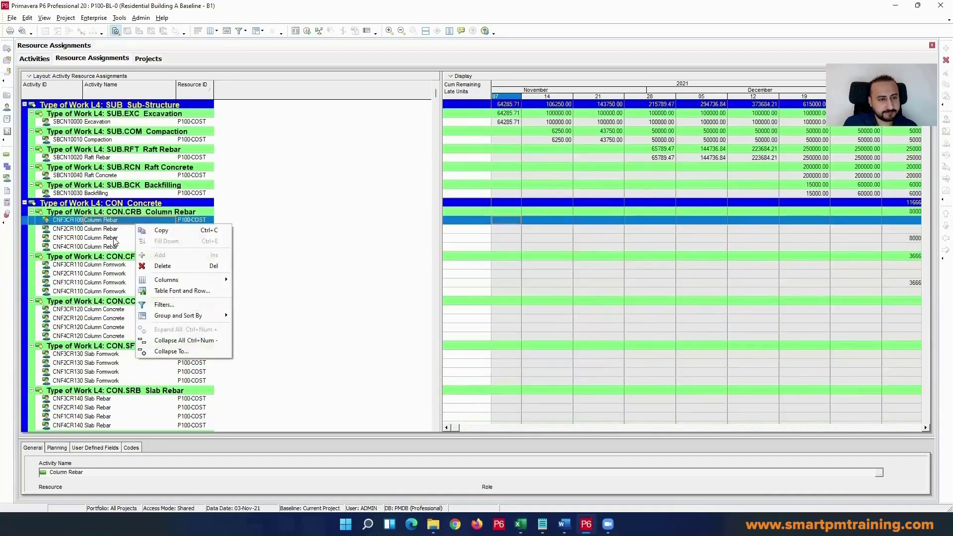
click(184, 304)
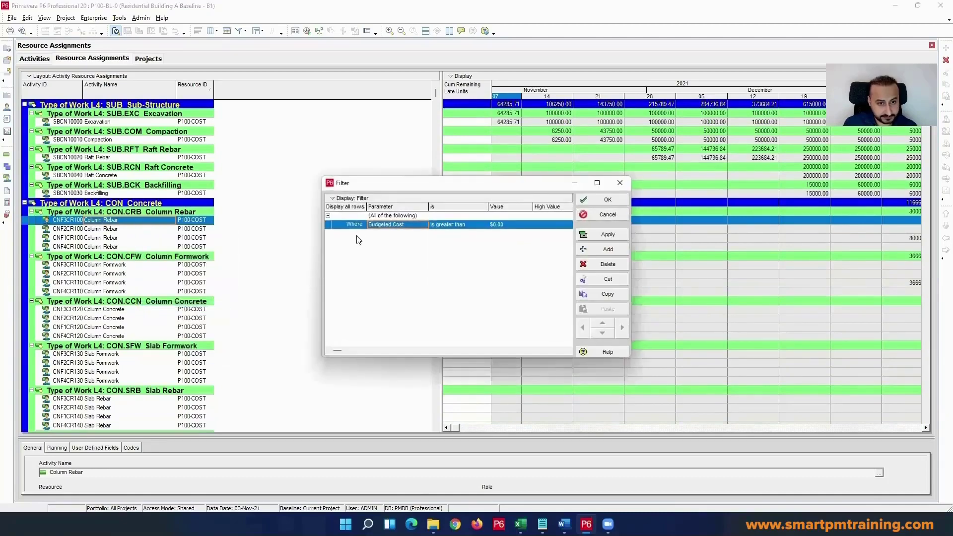
key(Tab)
key(Tab)
click(413, 225)
click(446, 227)
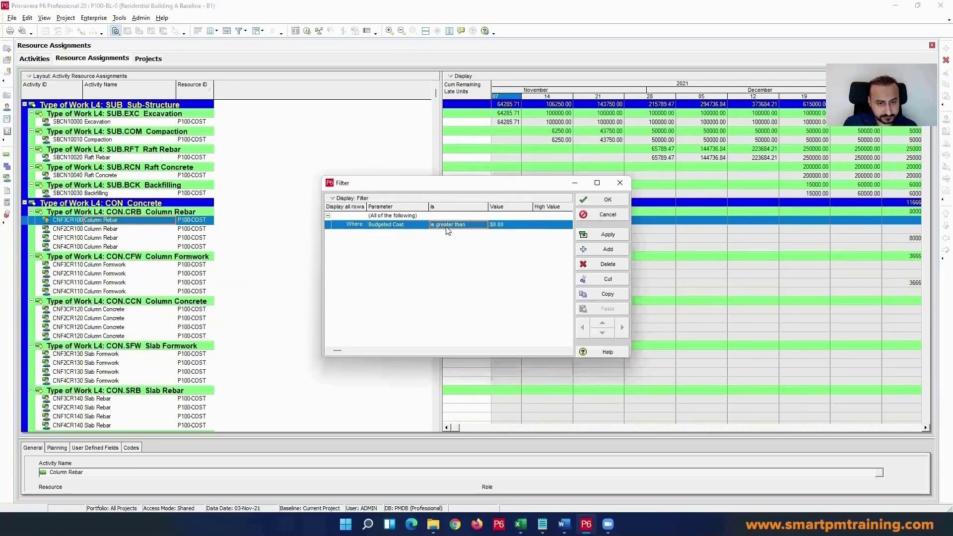
click(417, 227)
double_click(408, 226)
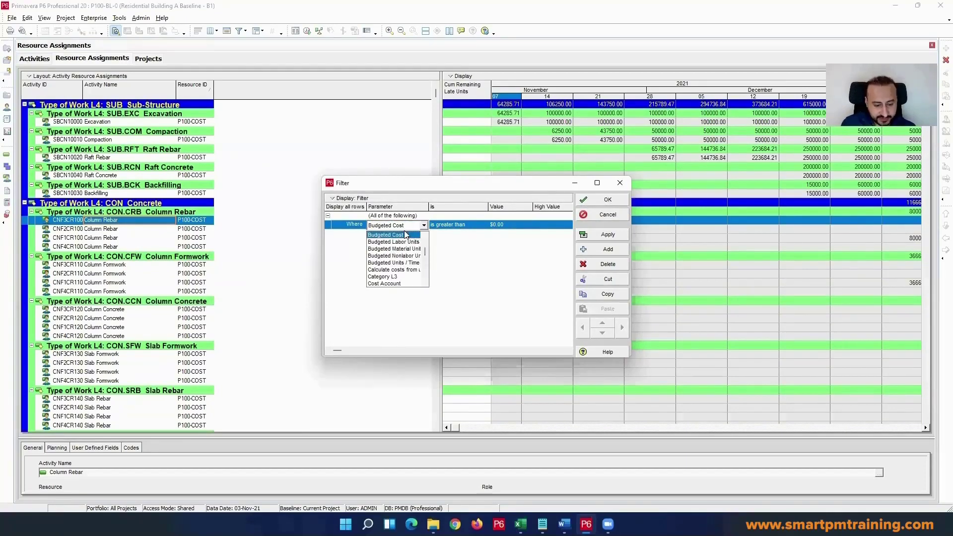
text(res)
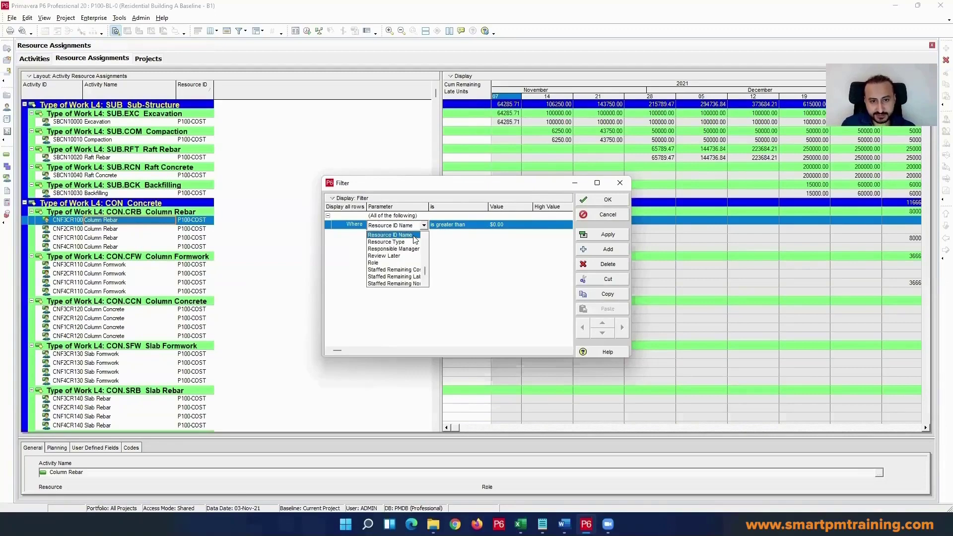
click(403, 235)
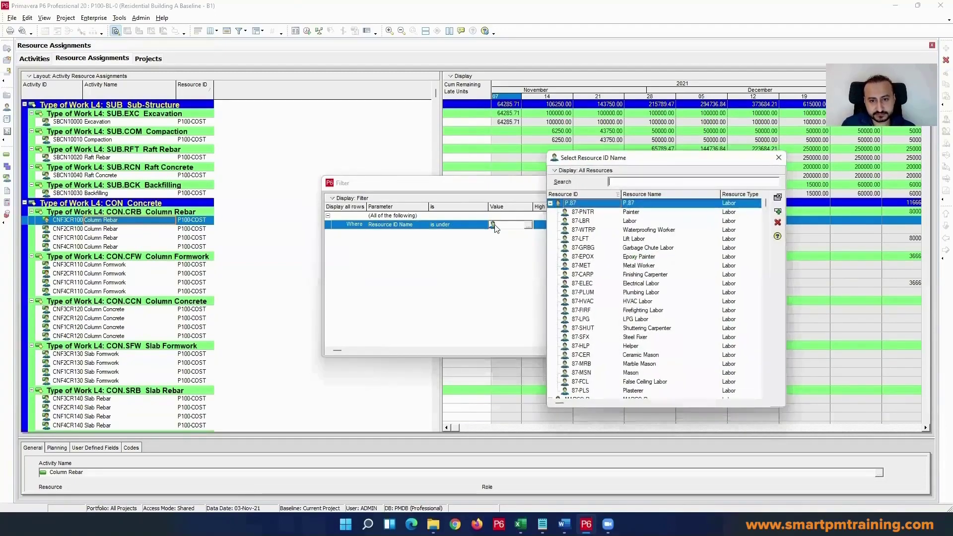
Step: Limit the resource selection list for the filter value to Current Project's Resources
right_click(665, 251)
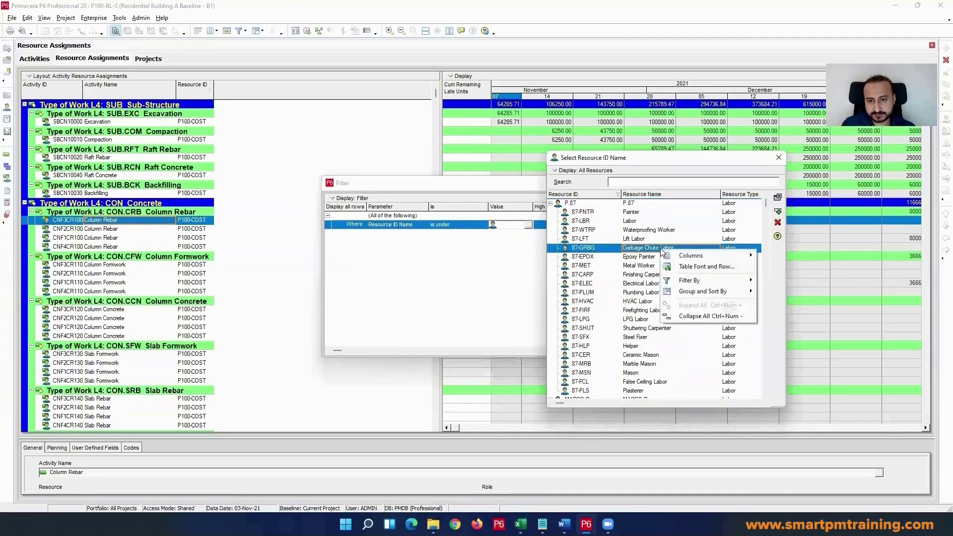
click(594, 172)
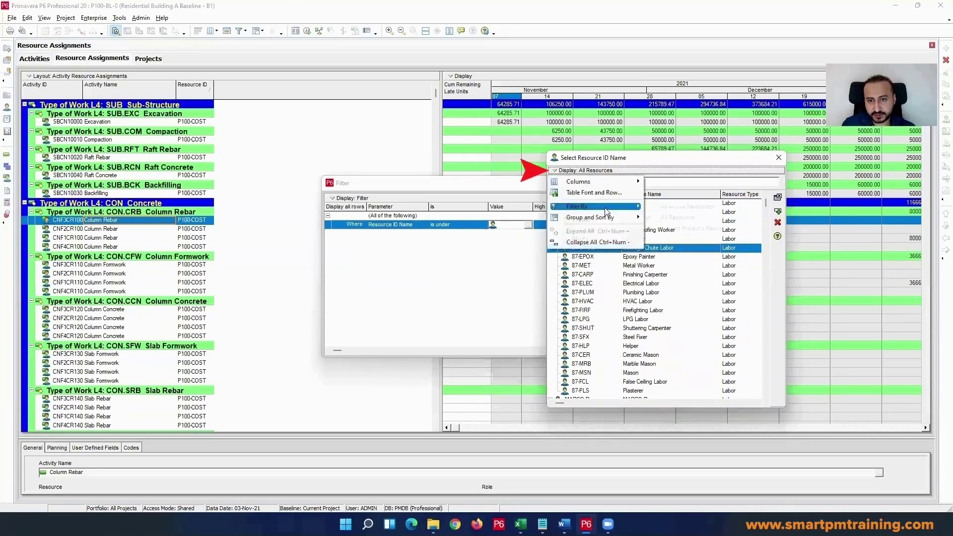
mouse_move(604, 207)
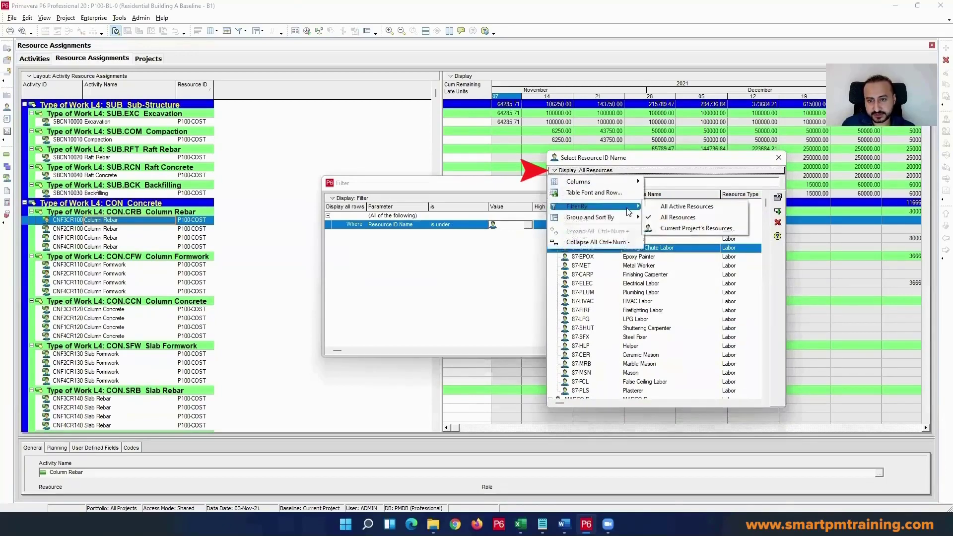
click(689, 229)
Step: Select the nonlabor resource P100-COST as the filter value and confirm the filter
click(583, 248)
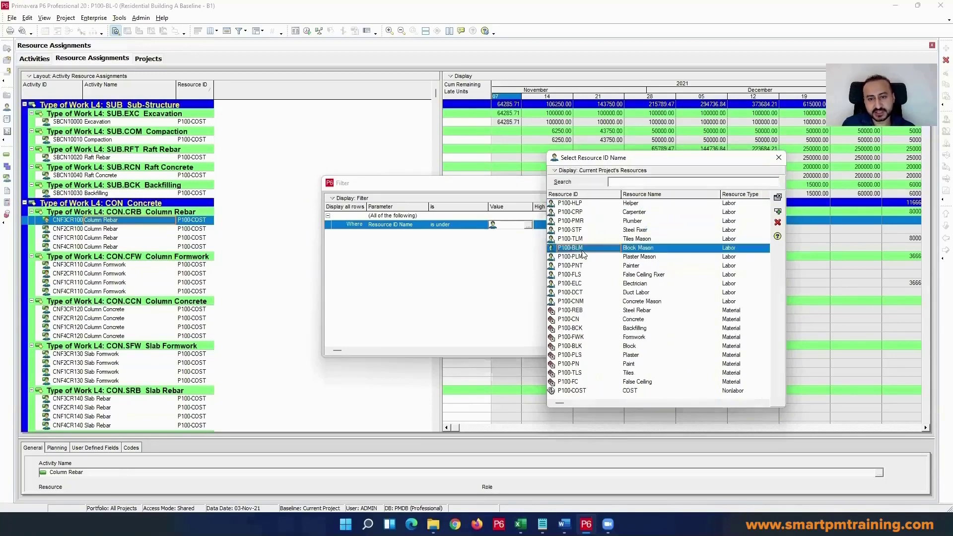
click(578, 283)
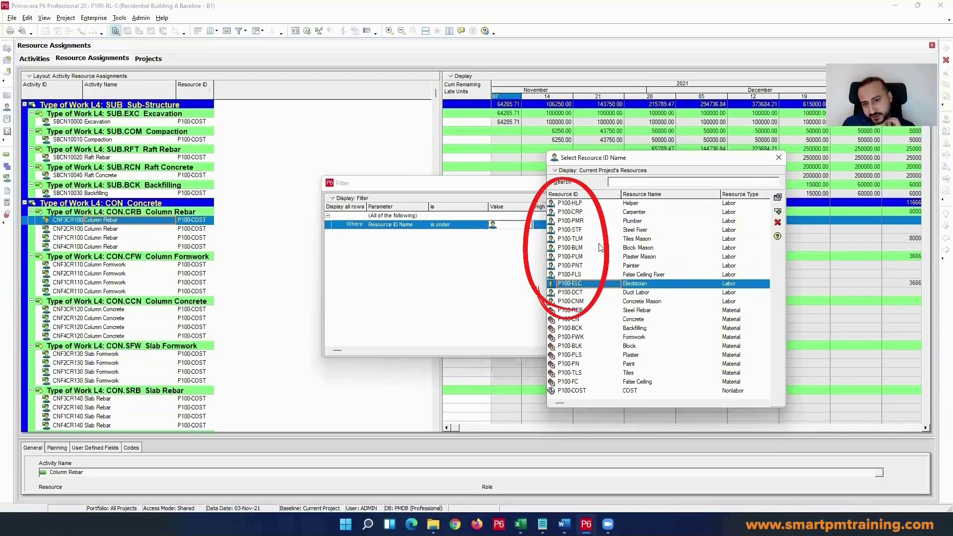
double_click(640, 390)
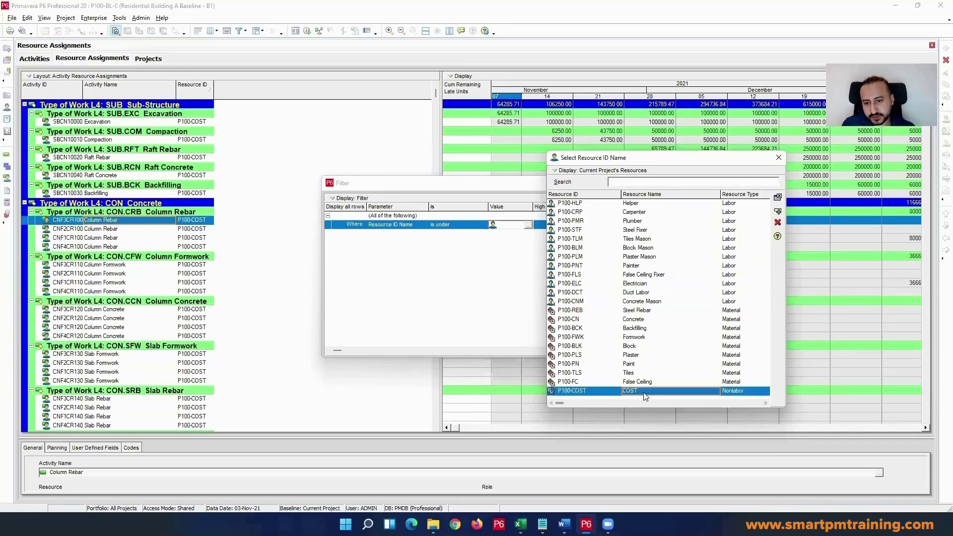
click(596, 199)
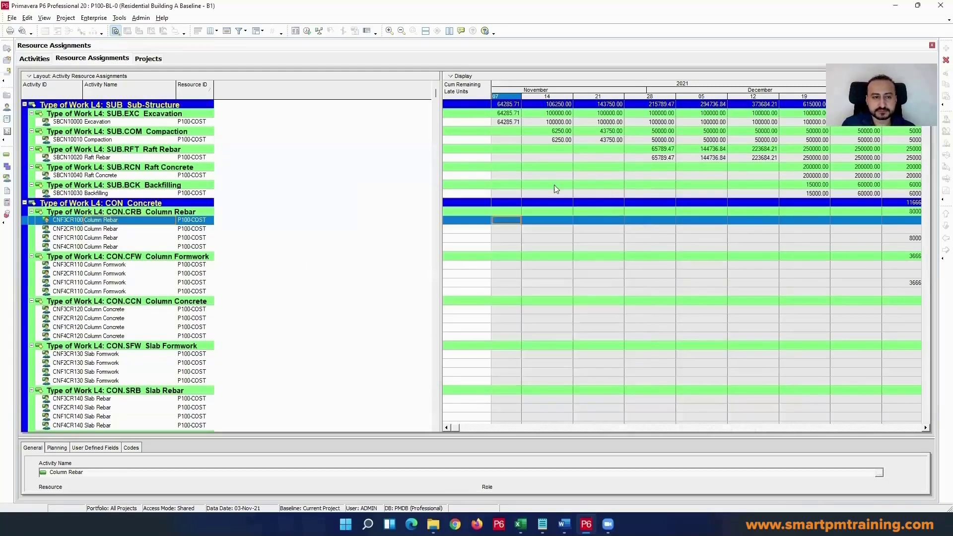
Step: Customize the spreadsheet fields by removing Cum Remaining Late Units from the selected options
click(161, 158)
right_click(475, 95)
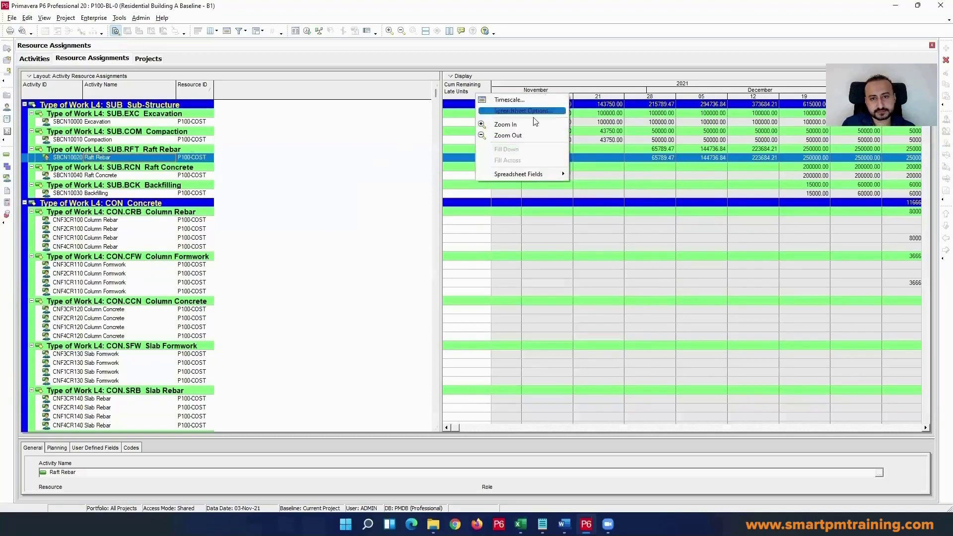
mouse_move(548, 174)
click(605, 207)
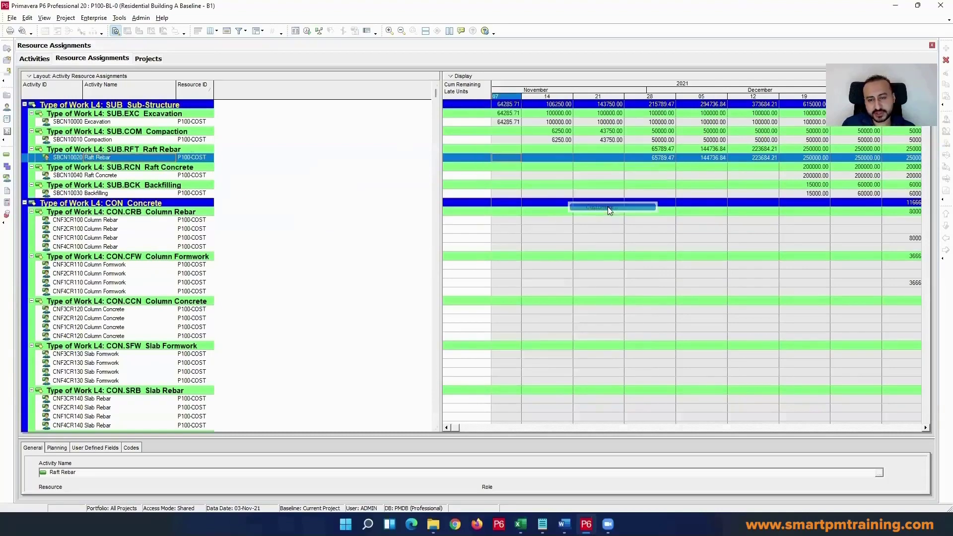
click(375, 258)
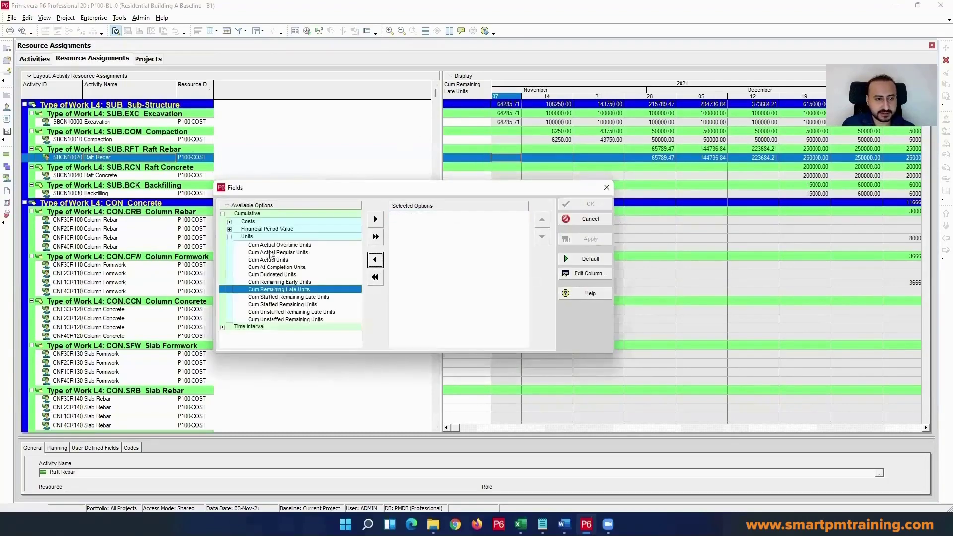
Step: Add Budgeted Units from the Time Interval units group to the spreadsheet fields and confirm
click(258, 237)
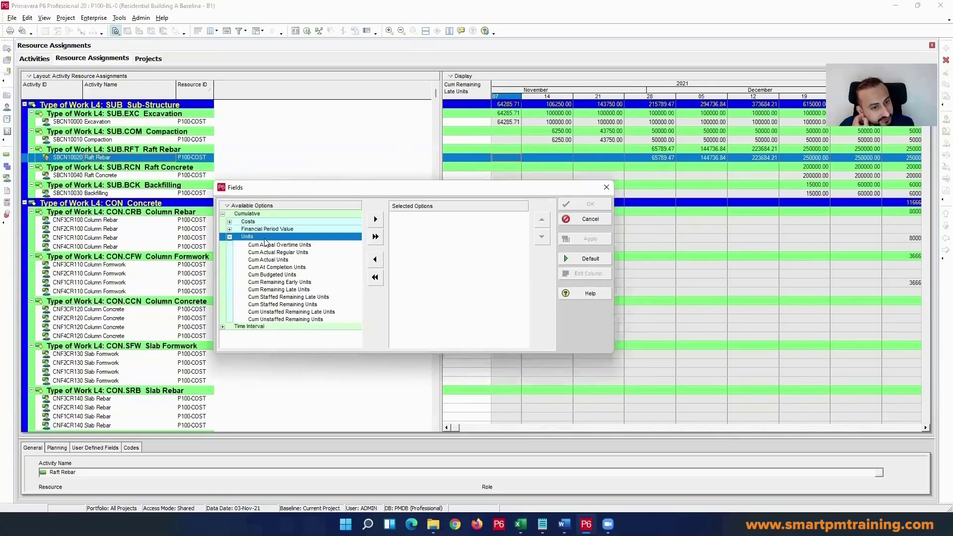
double_click(264, 238)
double_click(250, 244)
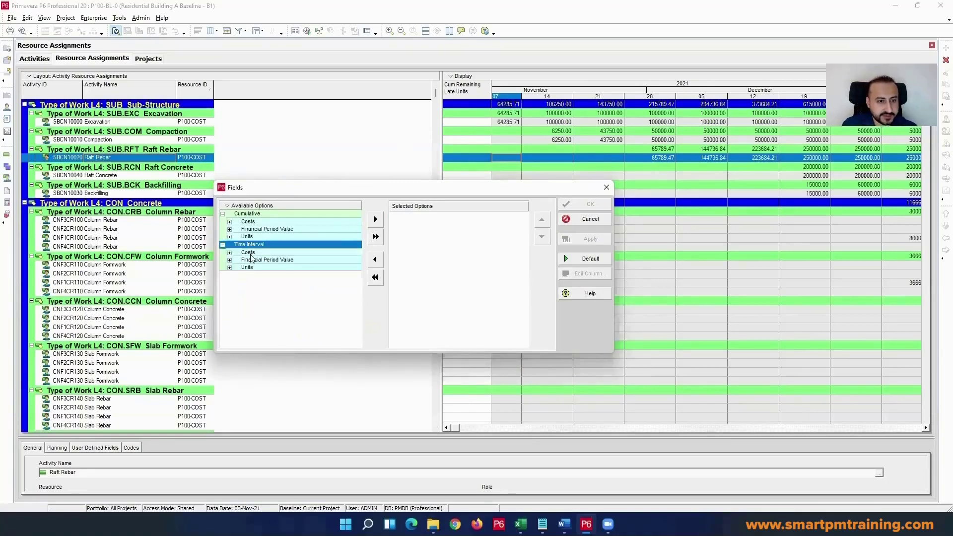
double_click(245, 268)
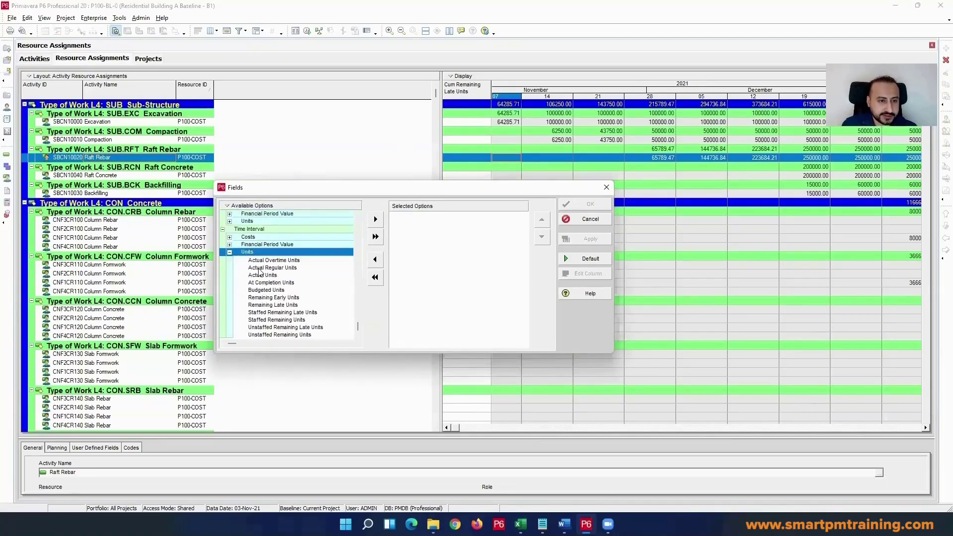
double_click(266, 290)
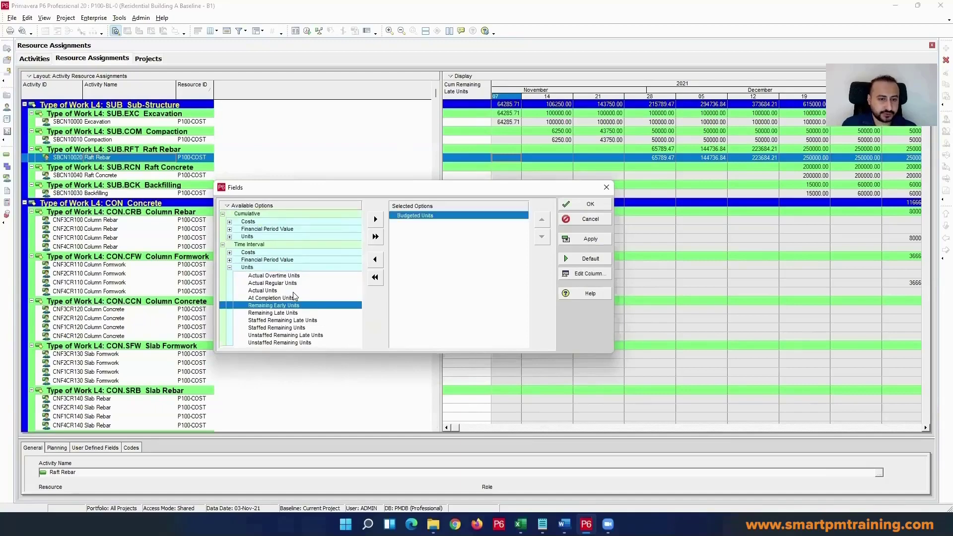
click(586, 204)
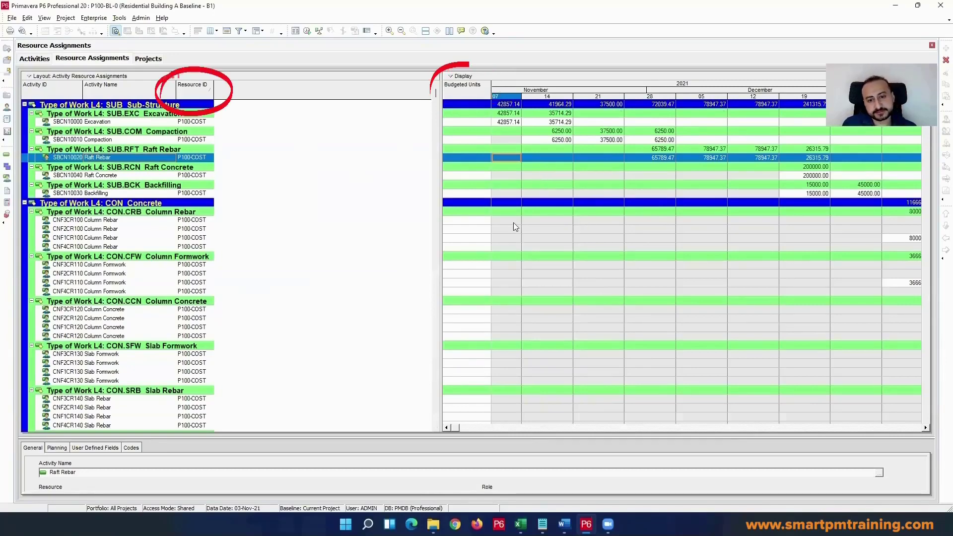
Step: Examine the weekly Budgeted Units of the Excavation activity from the first project weeks and the available spreadsheet fields
click(446, 427)
click(445, 428)
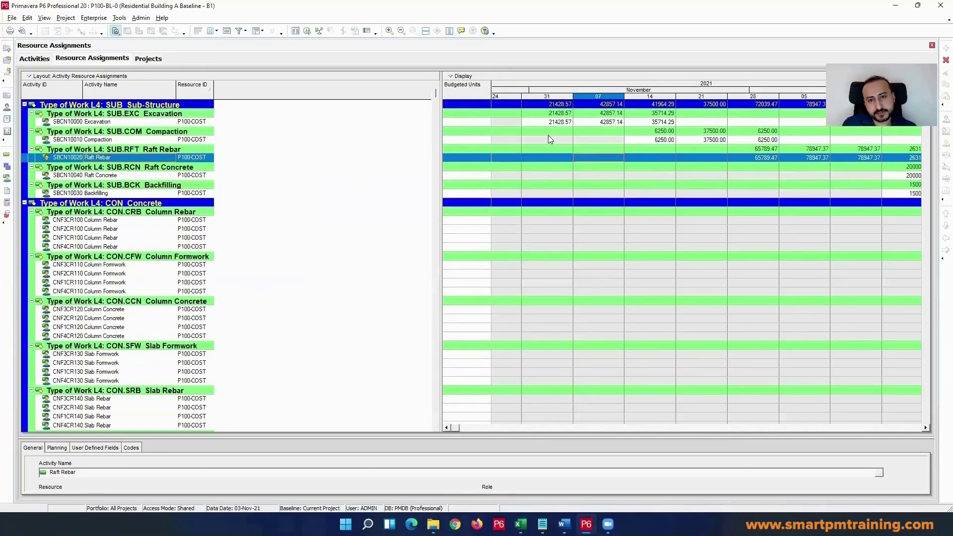
click(555, 122)
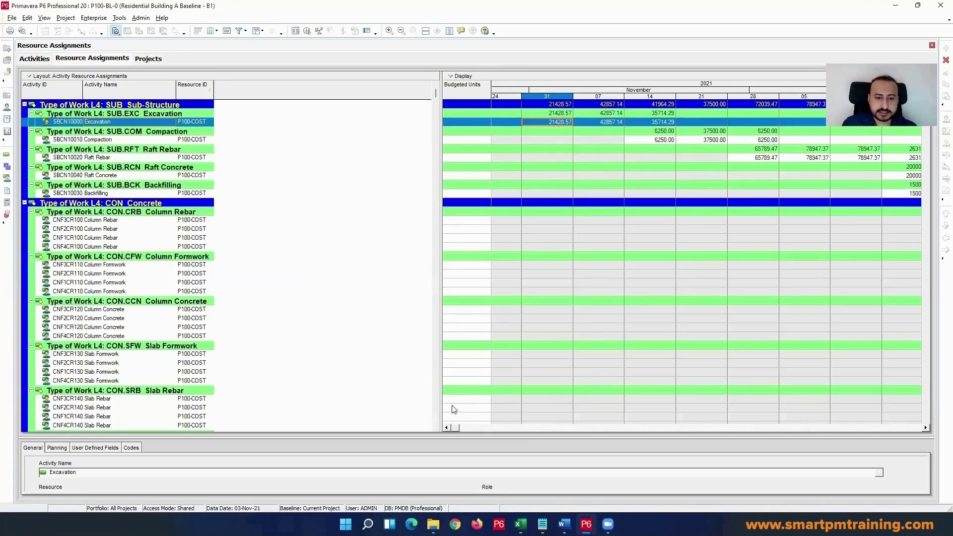
click(447, 429)
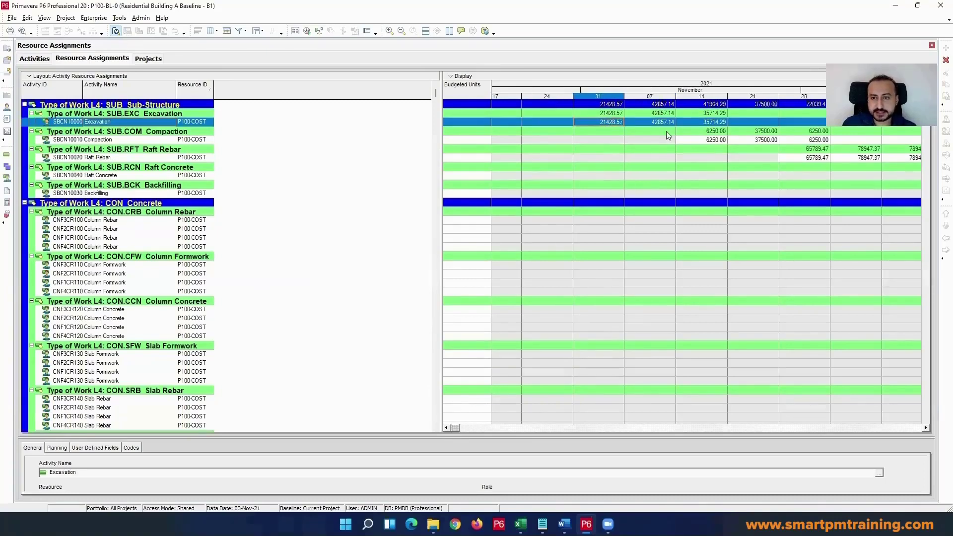
right_click(601, 112)
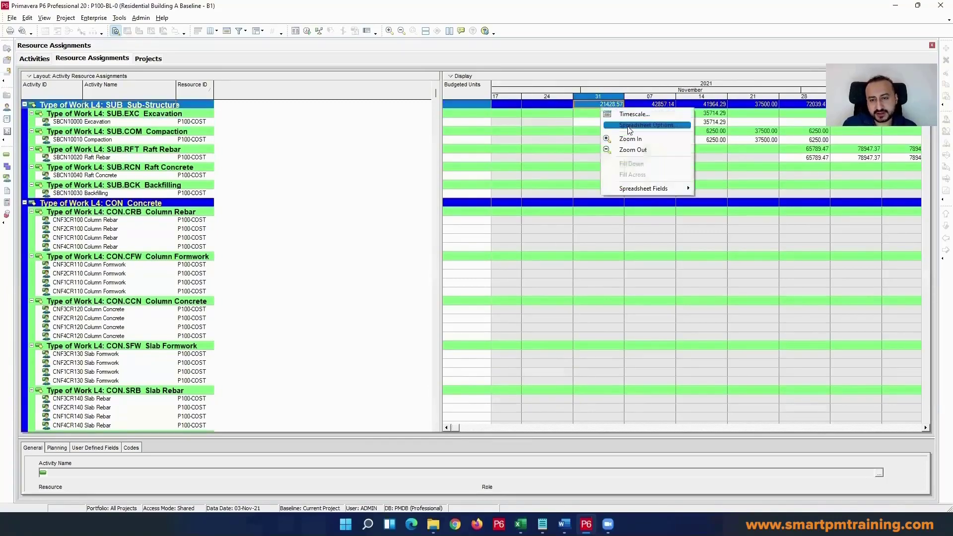
mouse_move(675, 187)
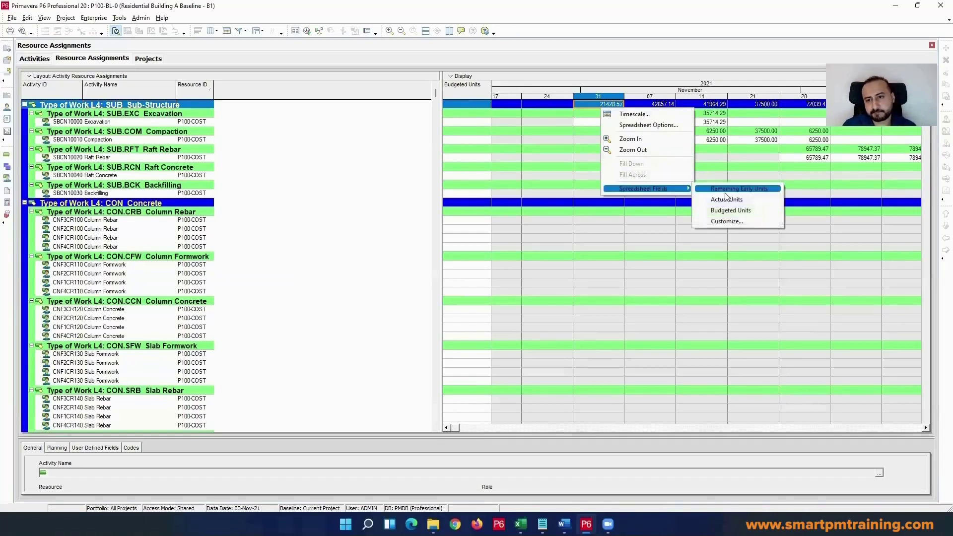
Step: Set the resource assignments timescale to the Year/Month date interval and widen the month columns until the budgeted units are readable
right_click(576, 177)
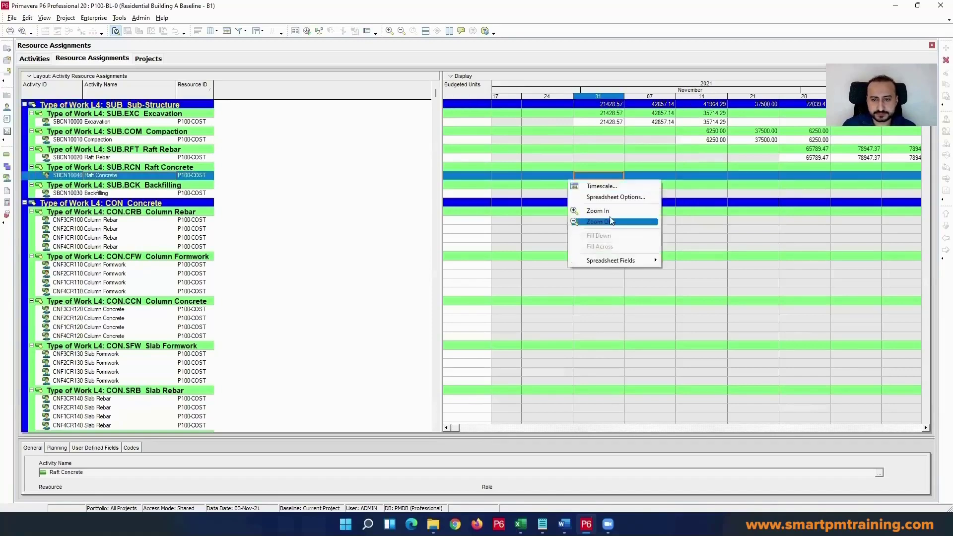
click(601, 185)
click(476, 293)
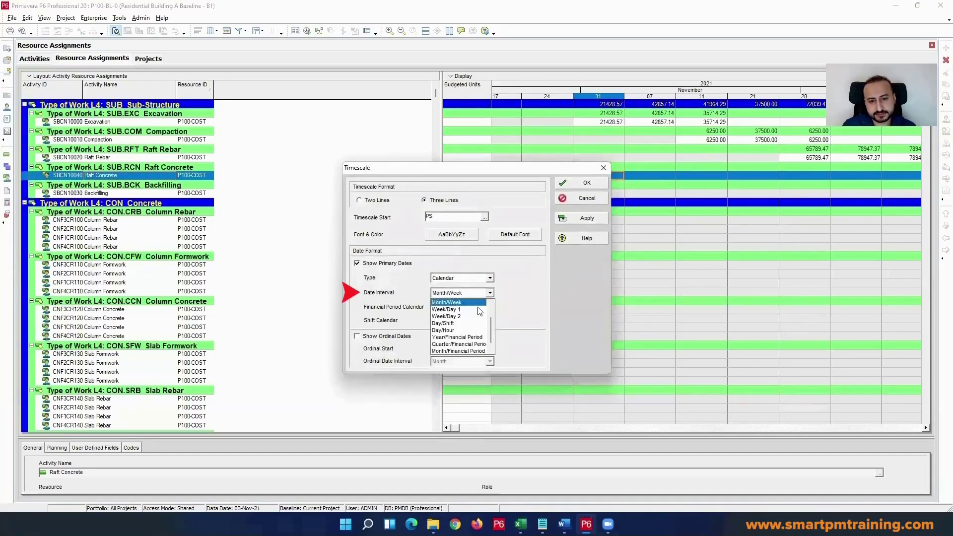
scroll(474, 313, up, 1)
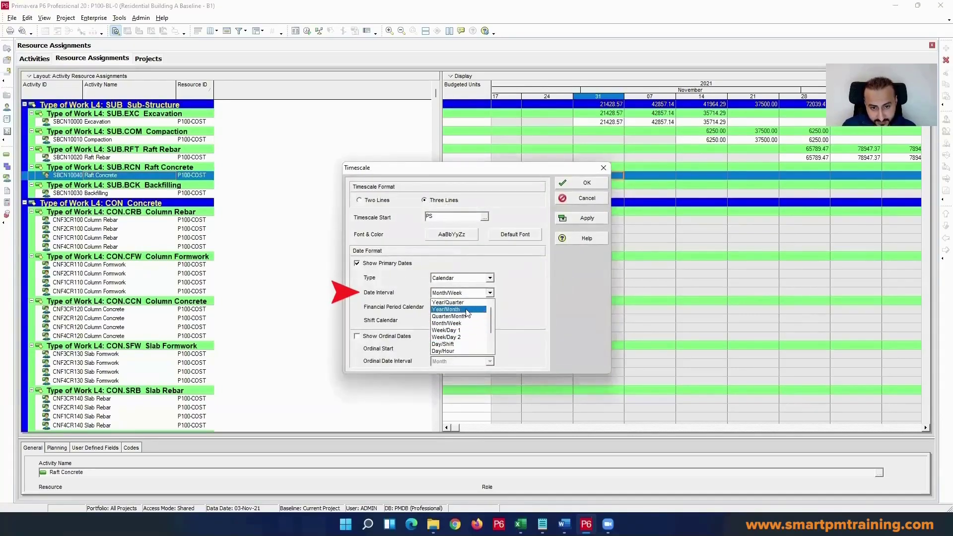
click(466, 310)
click(585, 218)
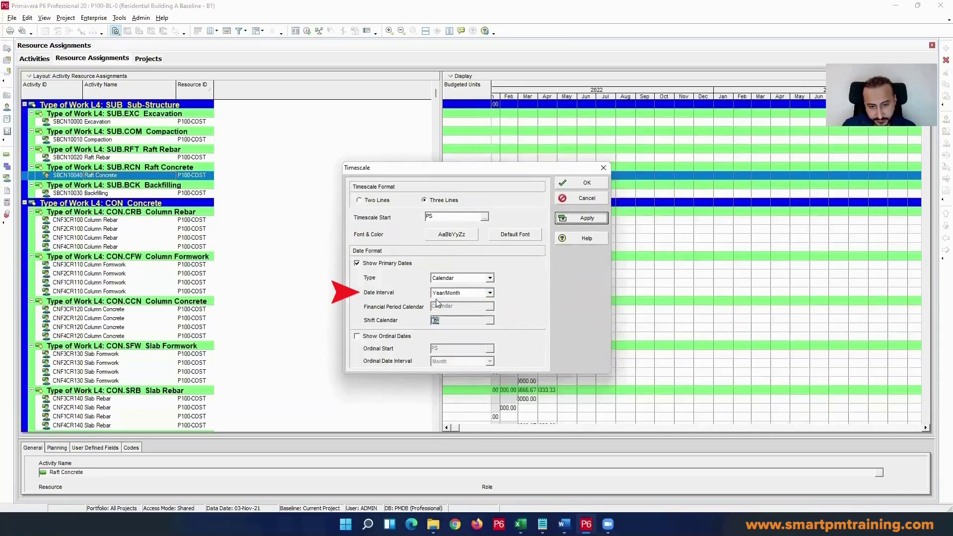
click(594, 184)
click(446, 428)
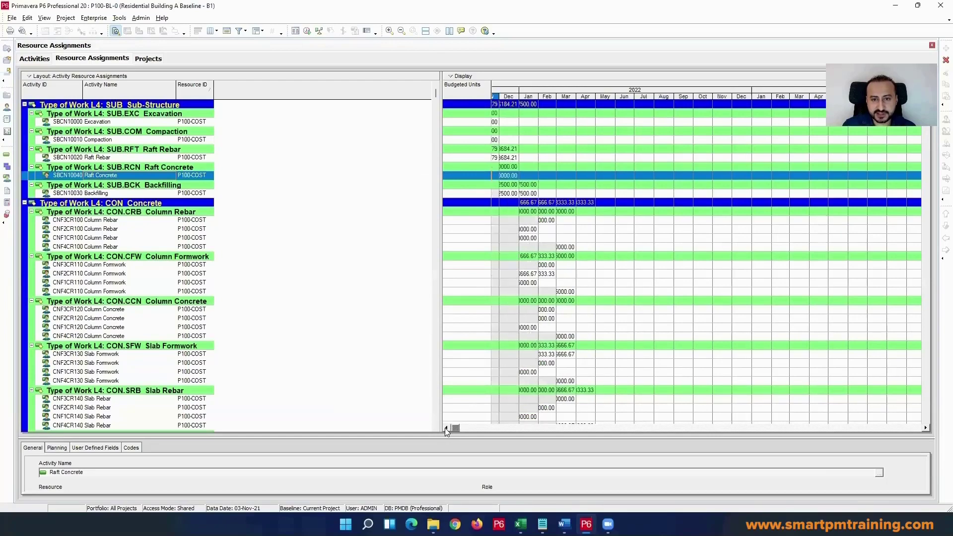
drag(546, 96, 693, 104)
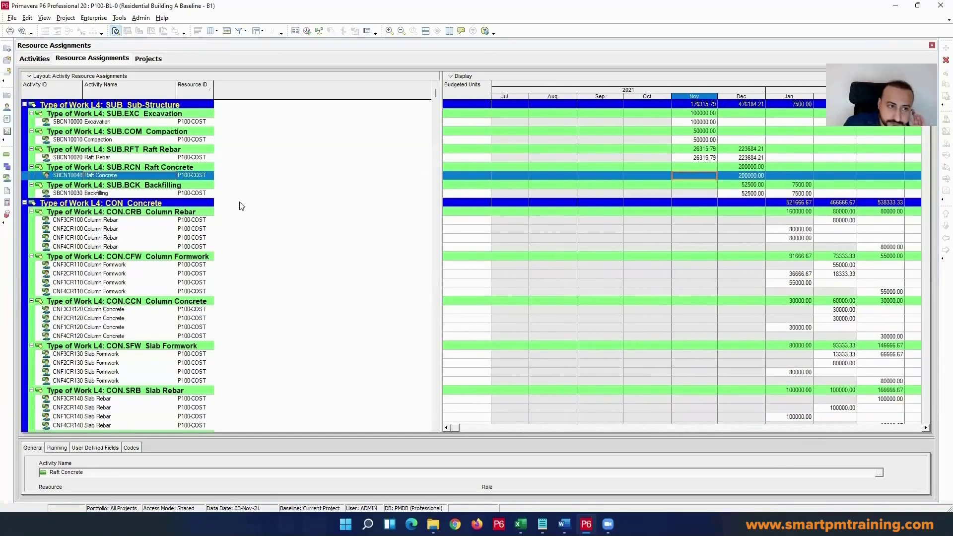
Step: Remove the Type of Work grouping from the resource assignments so that they are listed without grouping bands
right_click(125, 151)
mouse_move(193, 243)
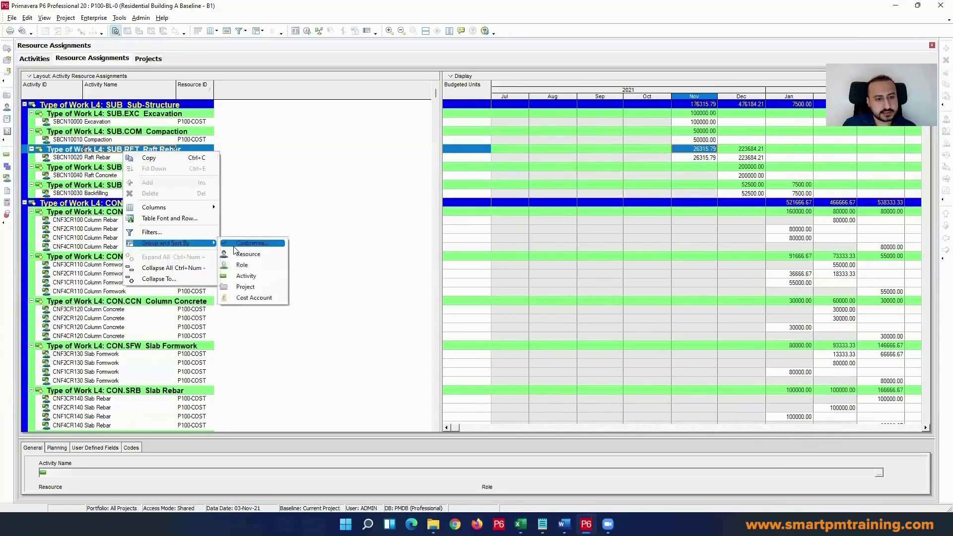
click(235, 244)
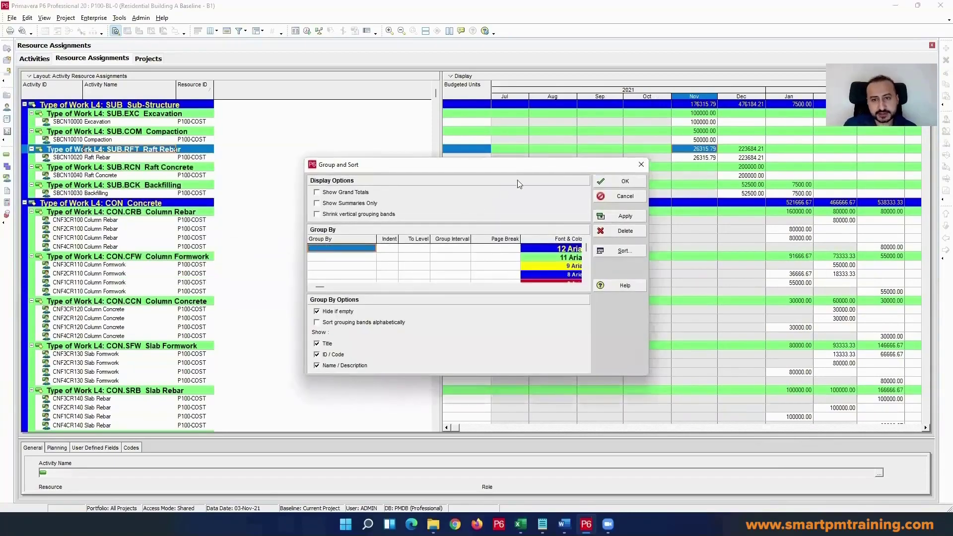
click(602, 181)
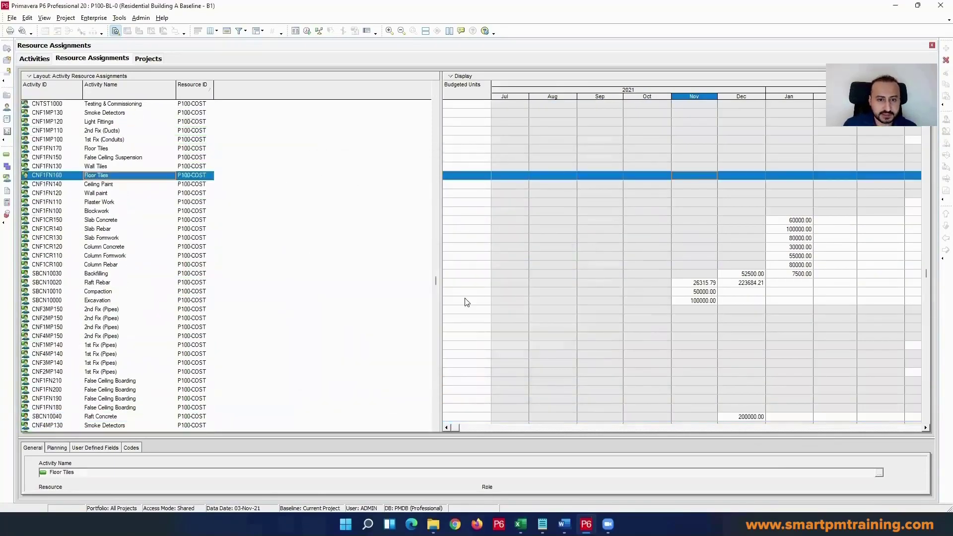
drag(435, 279, 436, 83)
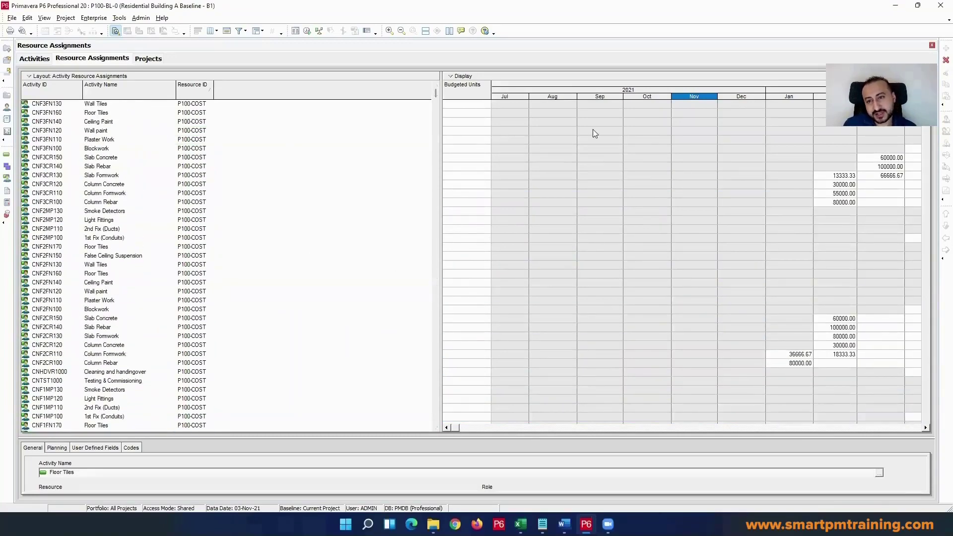
Step: Show grand totals in the grouping options of the resource assignments and select the total row
right_click(109, 112)
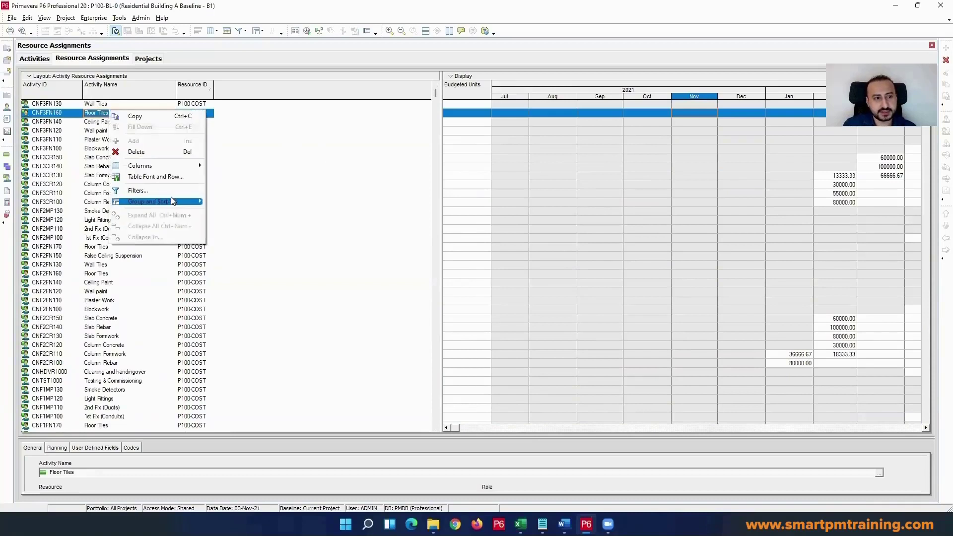
mouse_move(174, 202)
click(229, 202)
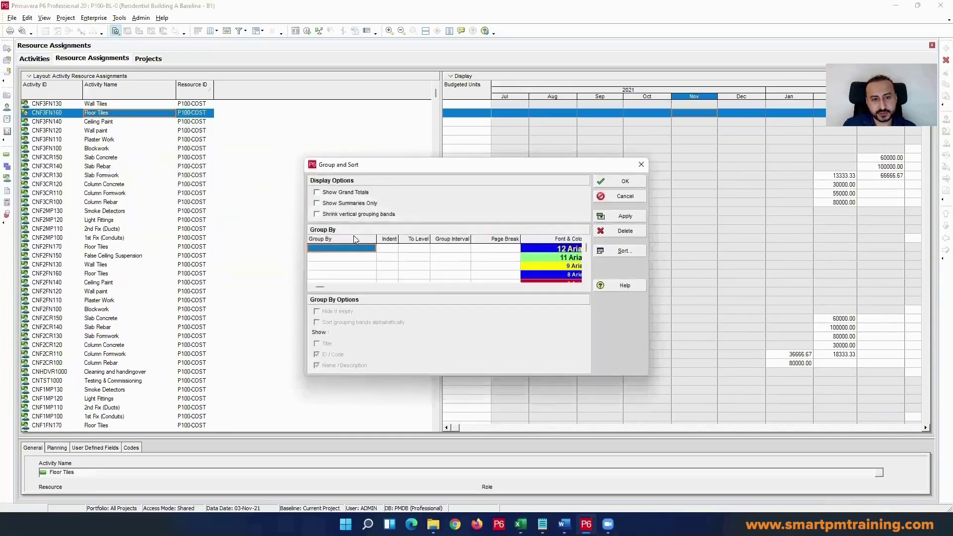
click(316, 192)
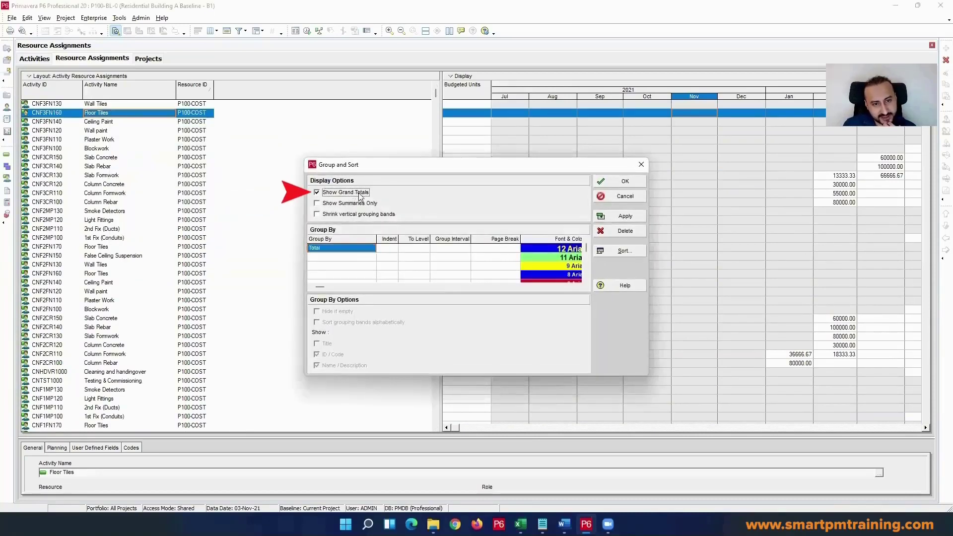
click(620, 181)
click(148, 108)
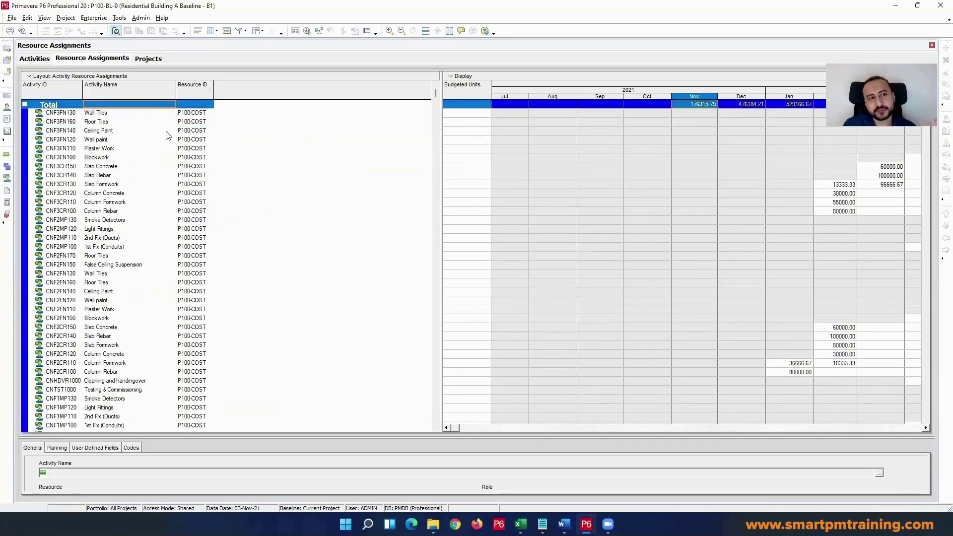
Step: Turn off grand totals and group the resource assignments by Project
right_click(166, 159)
mouse_move(248, 249)
click(286, 251)
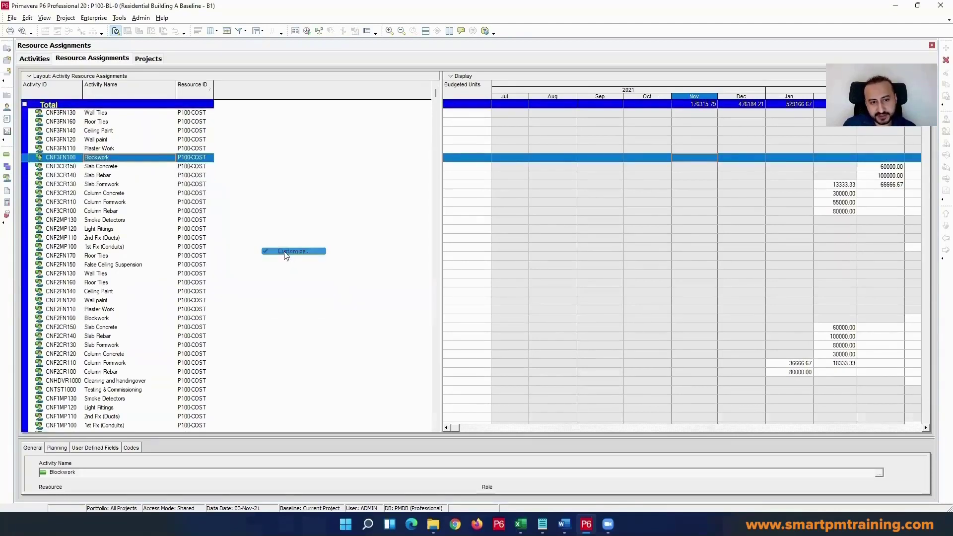
click(342, 192)
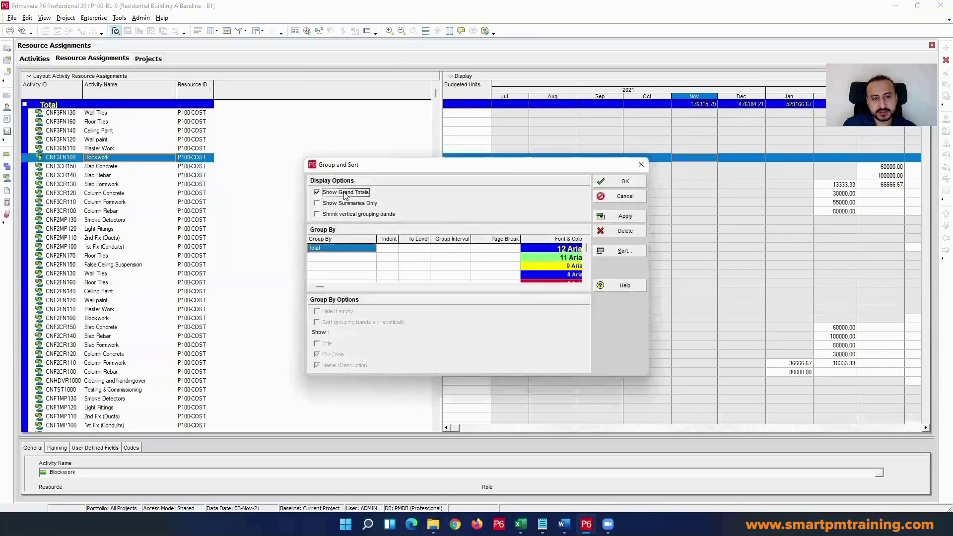
click(346, 248)
key(p)
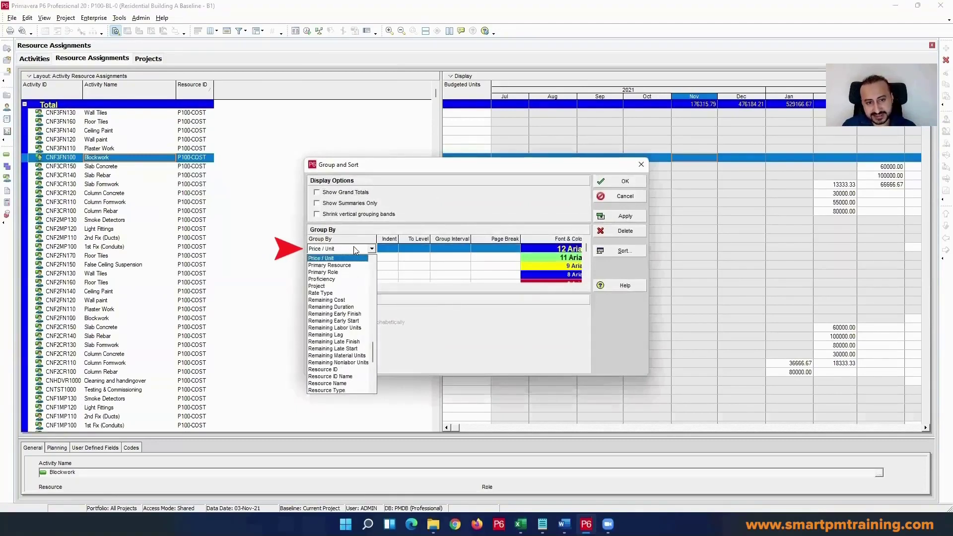
click(346, 286)
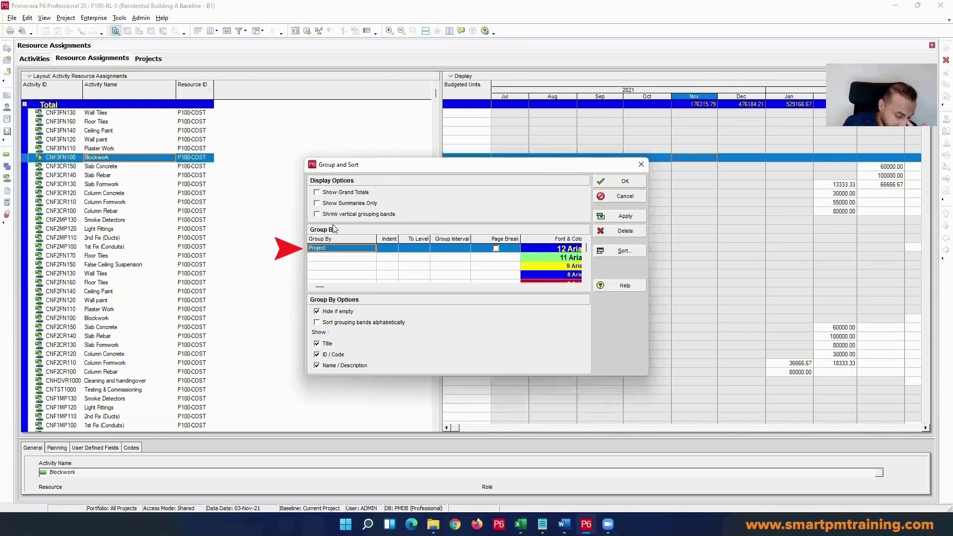
click(322, 250)
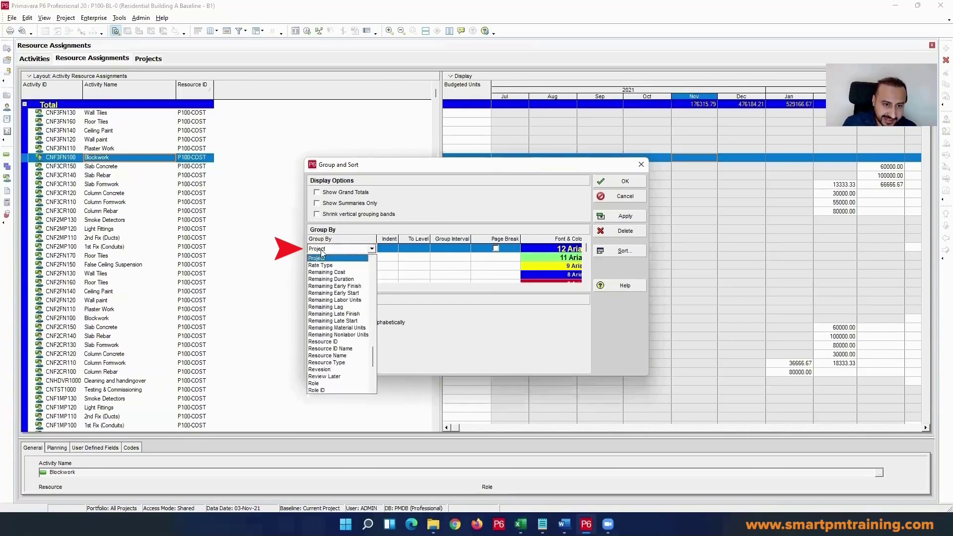
click(317, 258)
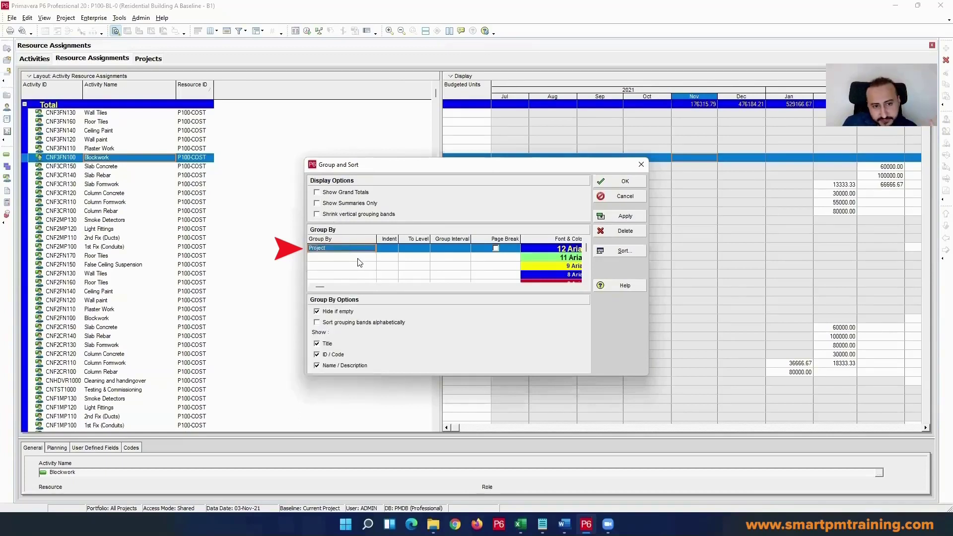
click(625, 181)
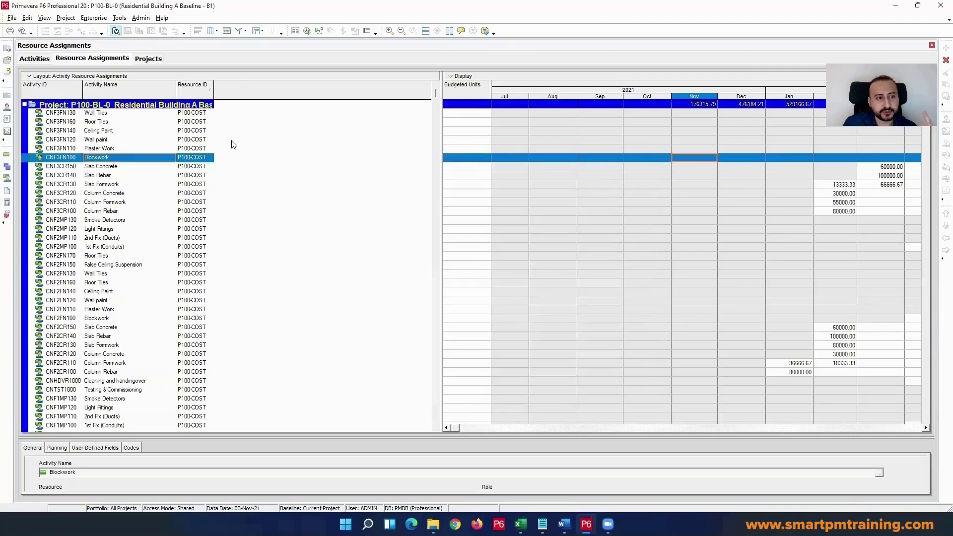
Step: Copy the project summary row with its monthly budgeted units and paste it below the cash flow table in Excel at cell C127
click(142, 105)
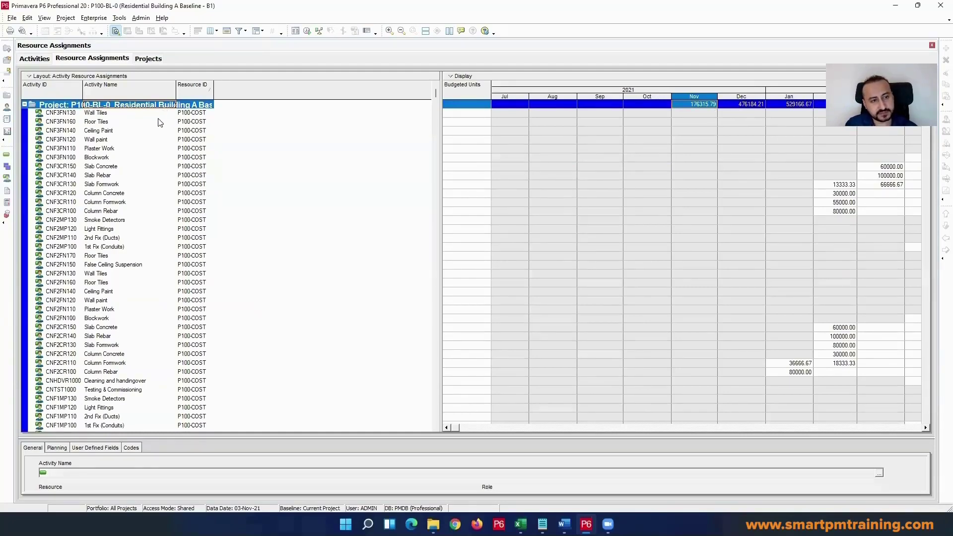
key(alt+Tab)
scroll(187, 201, down, 4)
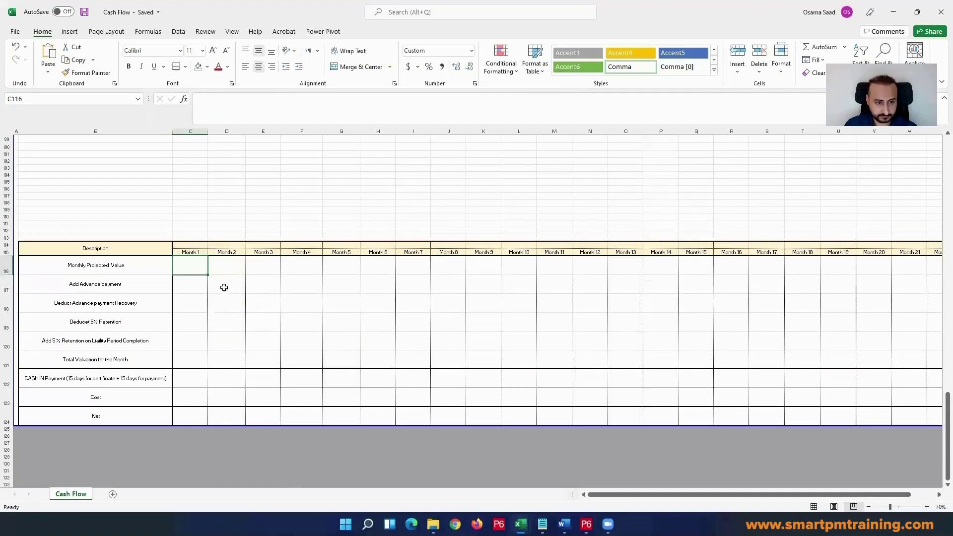
click(185, 444)
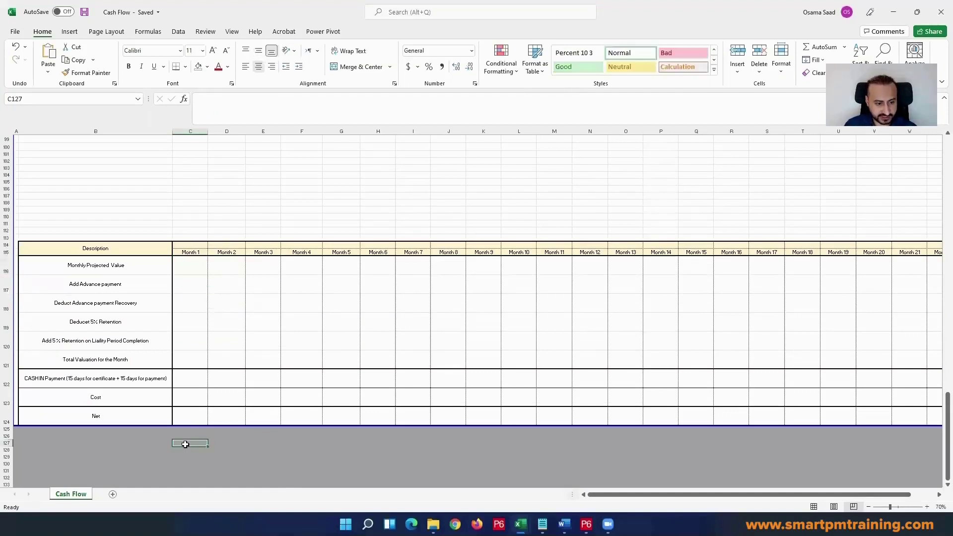
text(Activity ID	Activity Name	Resource ID	Spreadsheet Field	01-Nov-21	01-Dec-21	01-Jan-22	01-Feb-22	01-Mar-22	01-Apr-22	01-May-22	01-Jun-22	01-Jul-22 Project: P100-BL-01 Residential Building A Baseline - B1			Budgeted Units	176315.79	476184.21	529166.67	466666.67	538333.33	210127.62	708404.76	681358.29	66722.67)
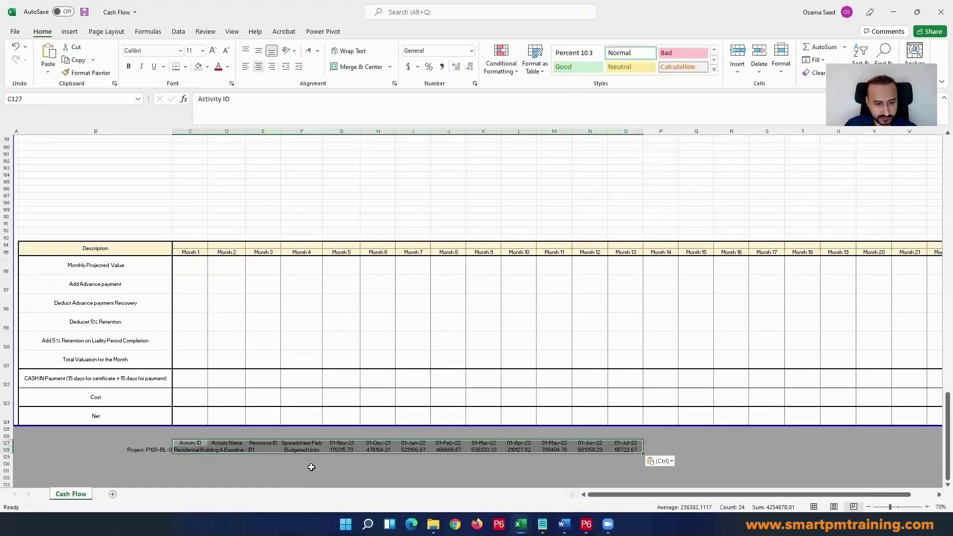
Step: Copy the pasted month dates in G127:O127 and paste them as values into the table header starting at cell C114
click(335, 449)
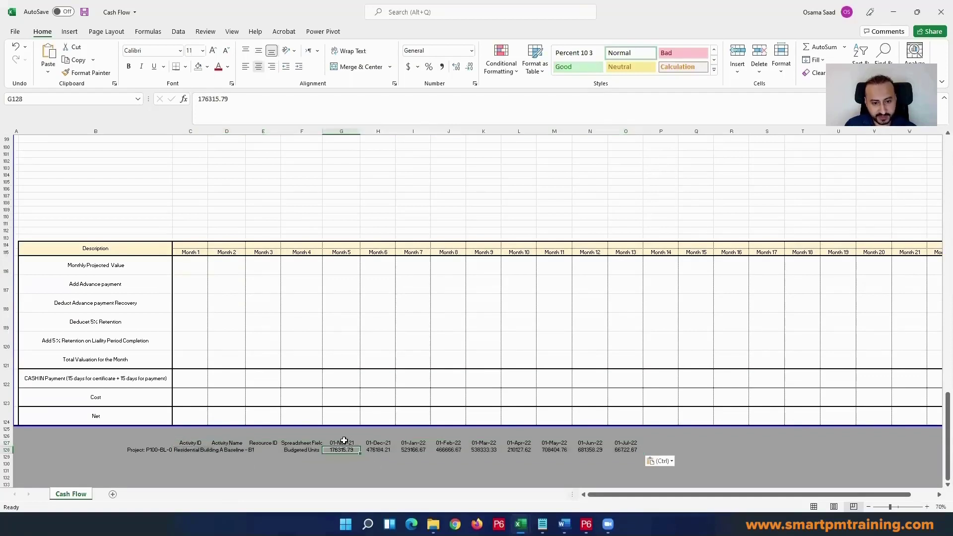
drag(344, 440, 632, 441)
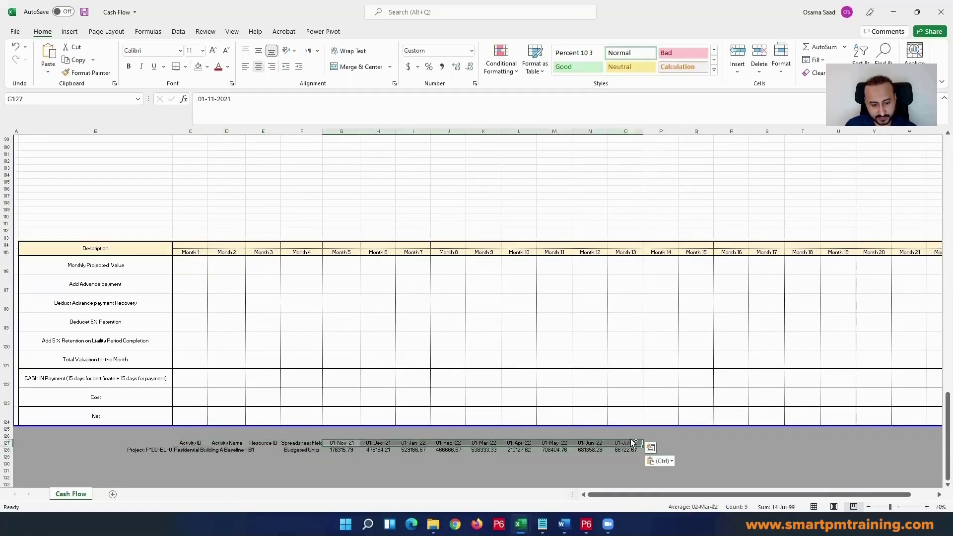
key(ctrl+c)
right_click(199, 245)
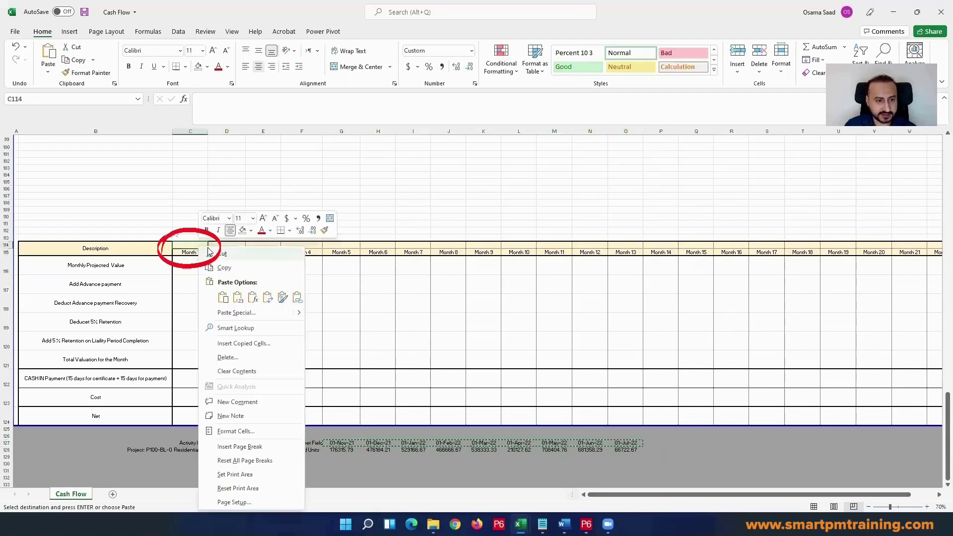
click(237, 297)
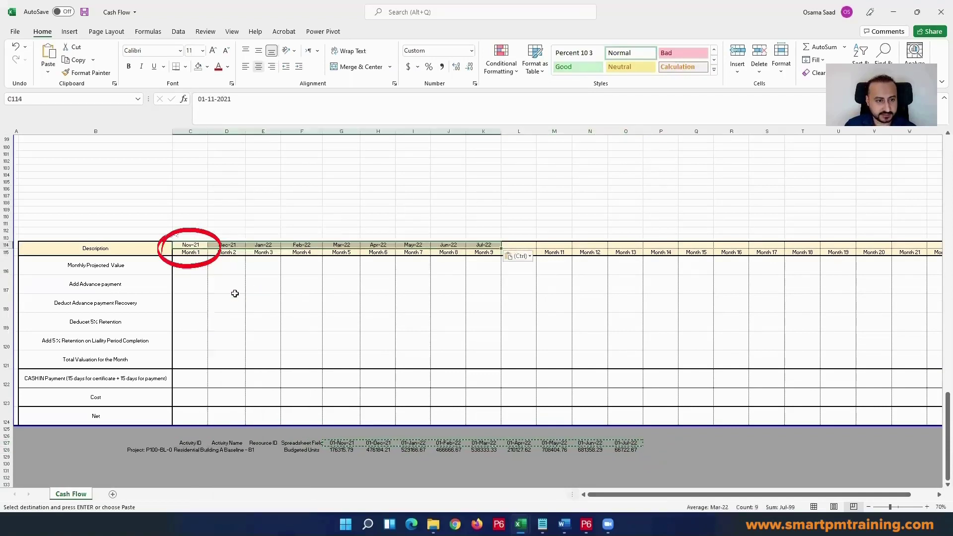
Step: Examine the number format of the first month's date in cell C114
click(194, 245)
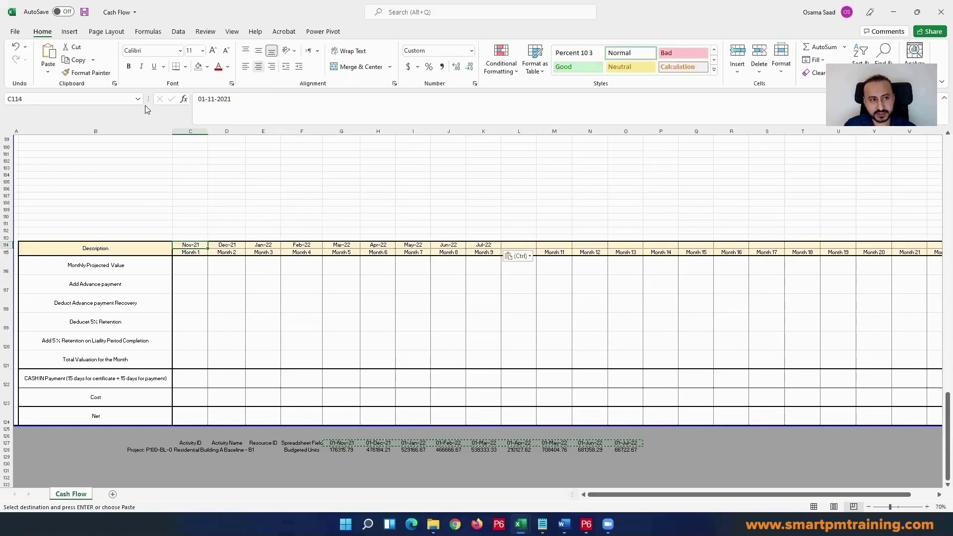
key(Escape)
key(ctrl+1)
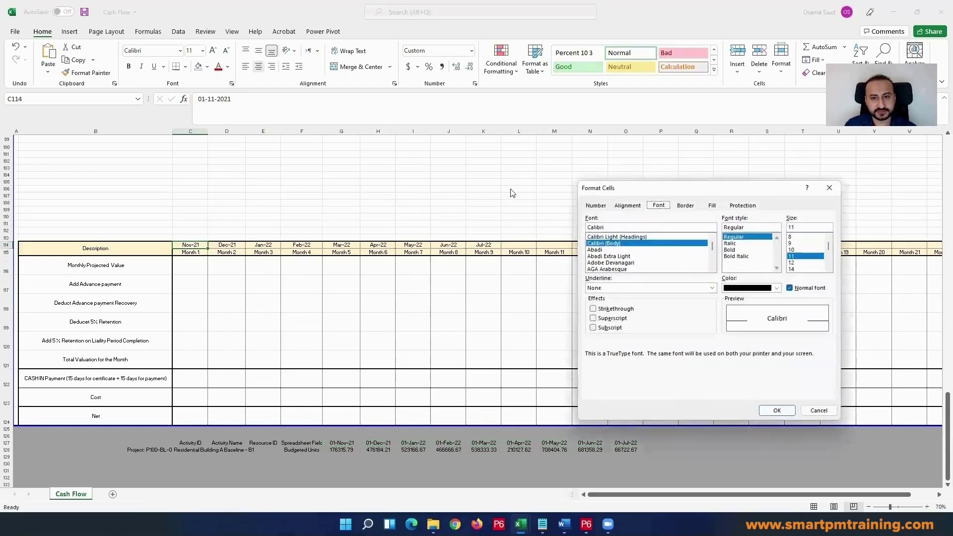
click(597, 207)
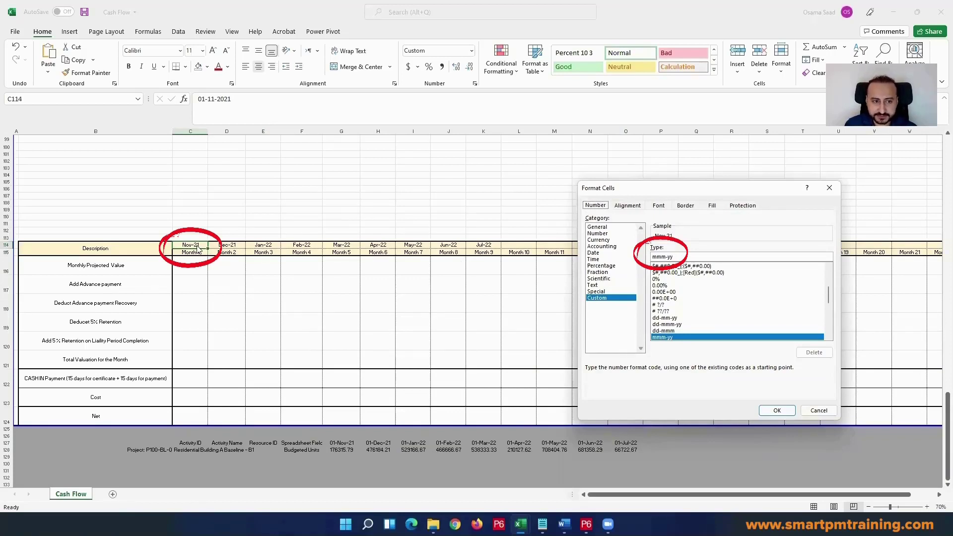
click(777, 410)
Step: Delete the unused Month 10 to Month 25 columns, L to AA, from the cash flow sheet
drag(519, 131, 881, 181)
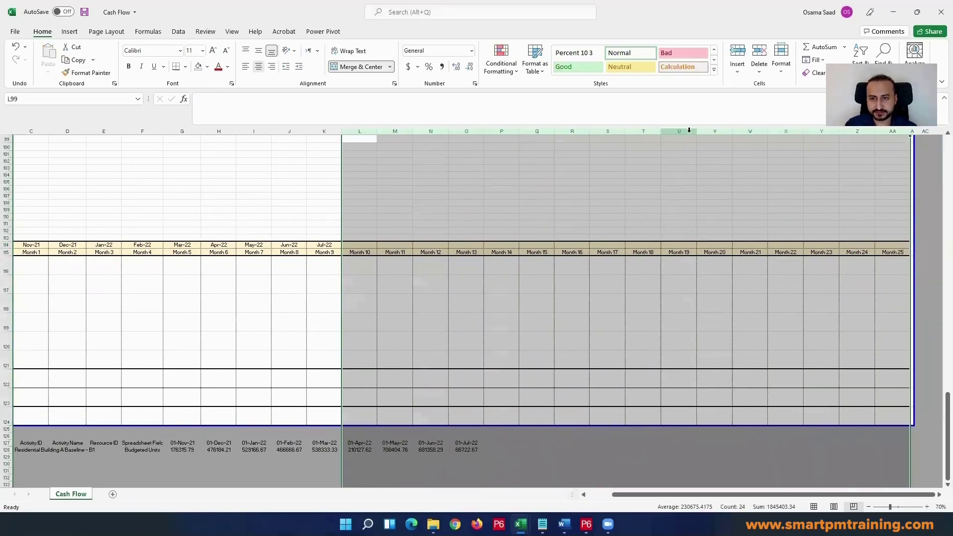
right_click(696, 215)
click(725, 237)
click(254, 303)
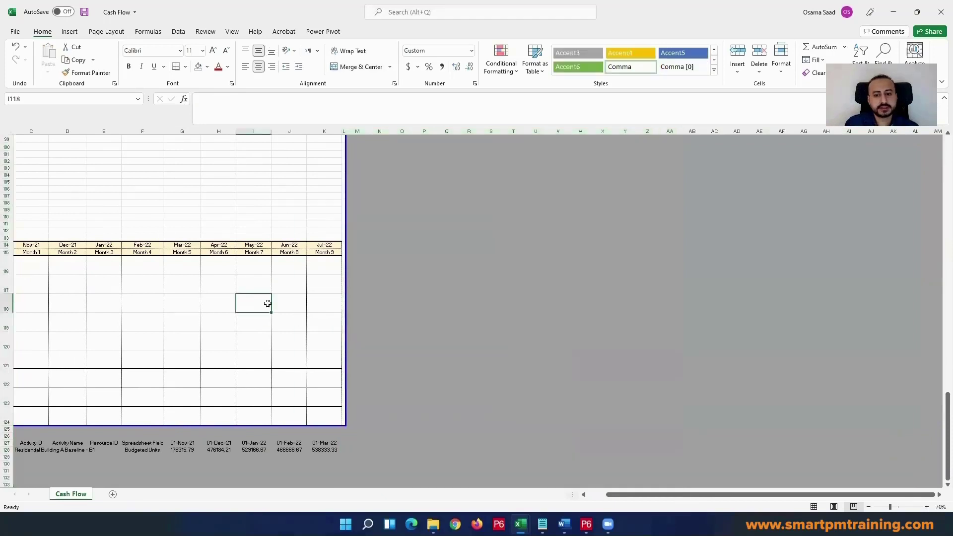
drag(683, 499, 667, 498)
click(247, 321)
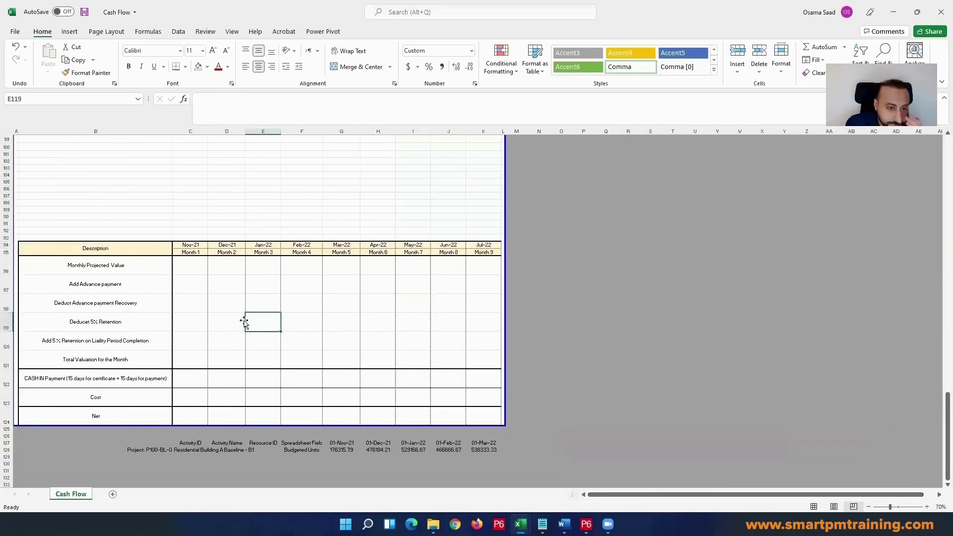
scroll(191, 268, down, 2)
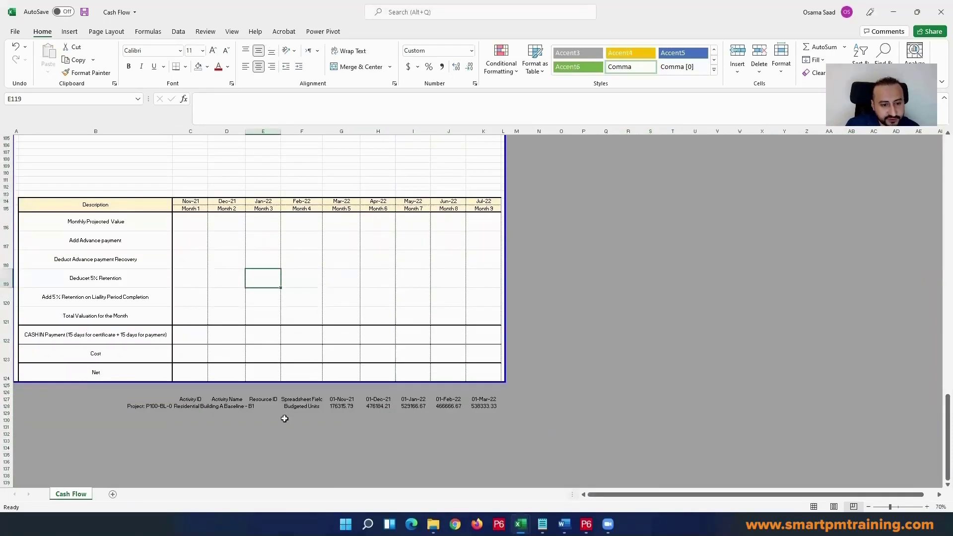
drag(342, 406, 484, 406)
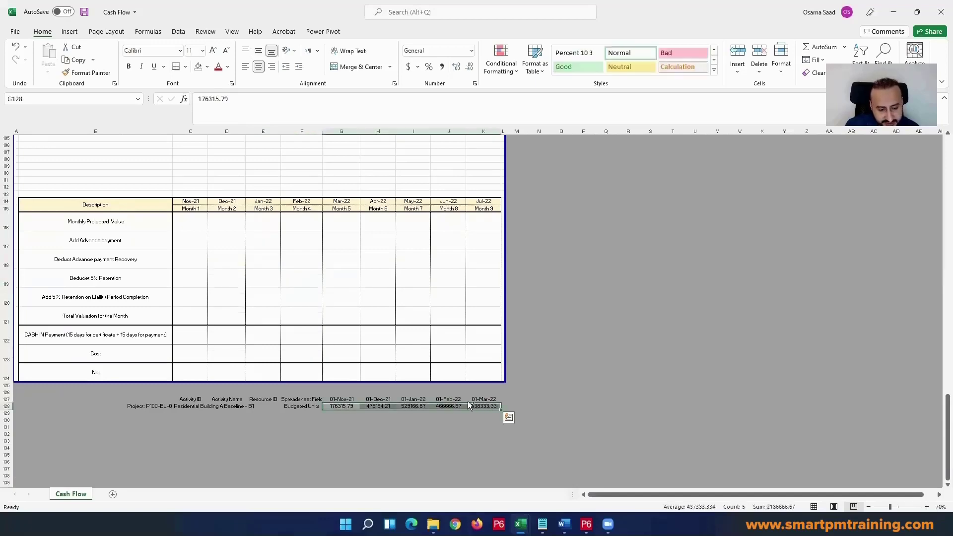
key(ctrl+c)
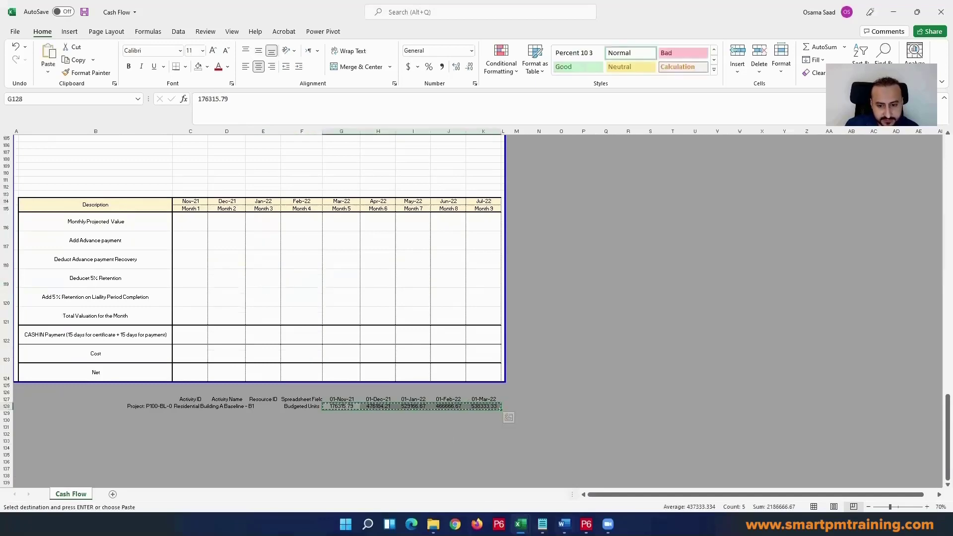
Step: Copy the project summary row with its monthly budgeted units in Primavera P6 and paste it into a new Excel worksheet at cell A1
click(586, 524)
drag(453, 428, 938, 445)
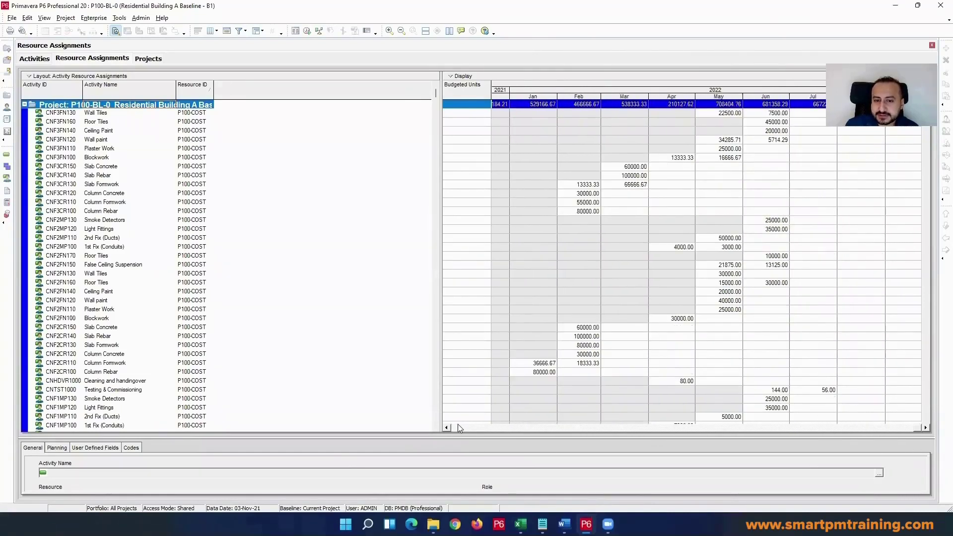
click(926, 428)
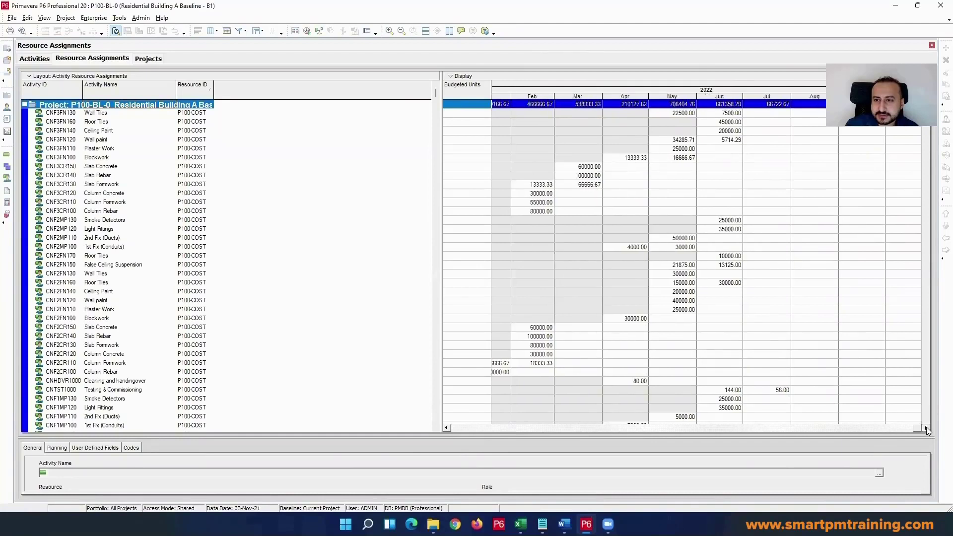
click(447, 428)
click(448, 428)
click(448, 428)
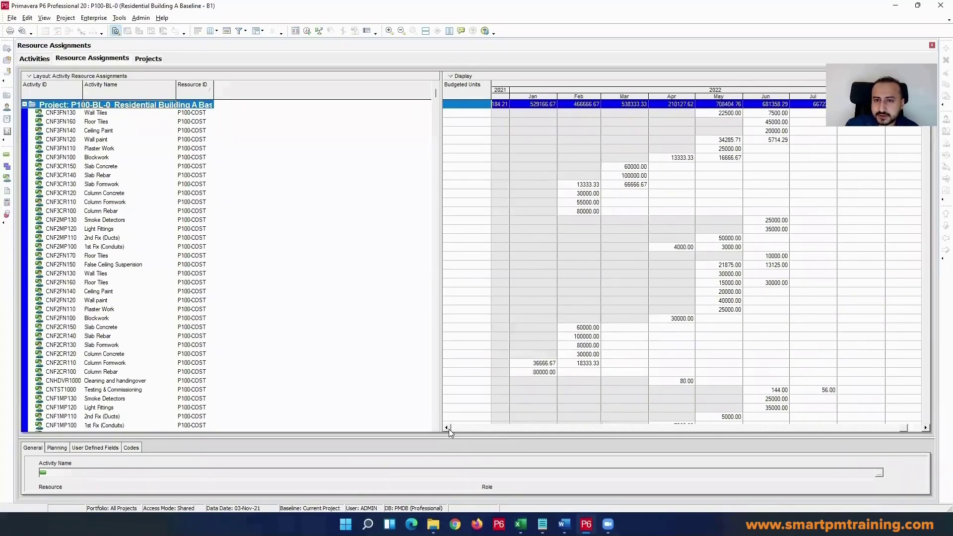
click(447, 428)
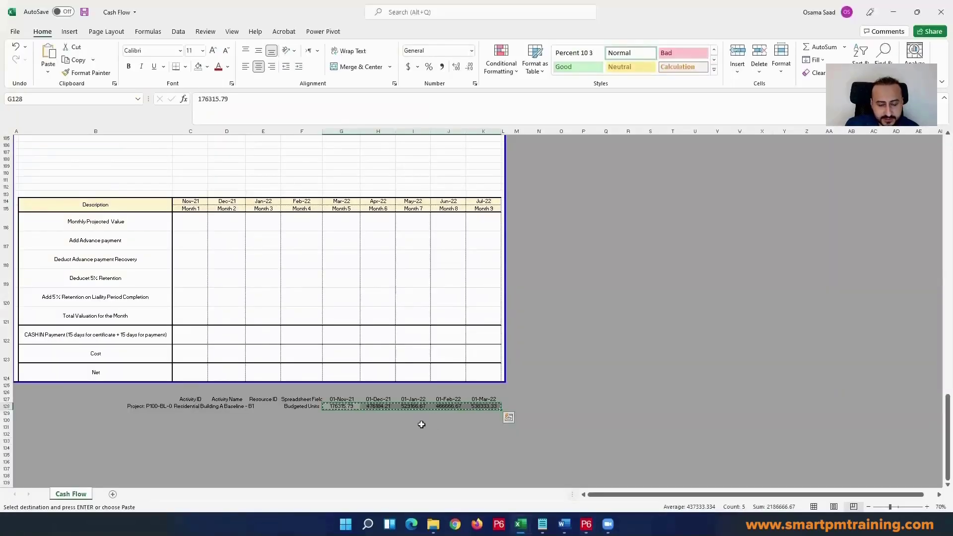
key(alt+Tab)
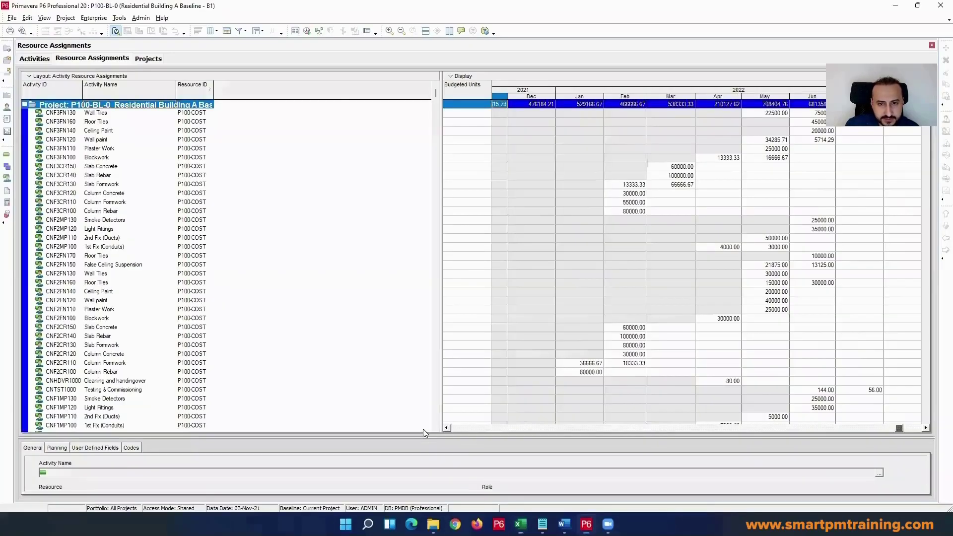
click(134, 159)
click(116, 106)
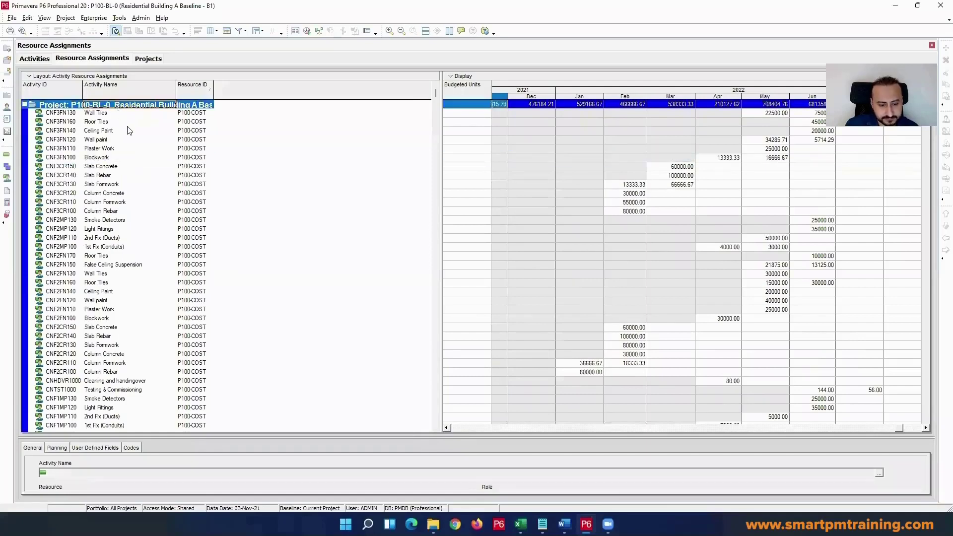
key(alt+Tab)
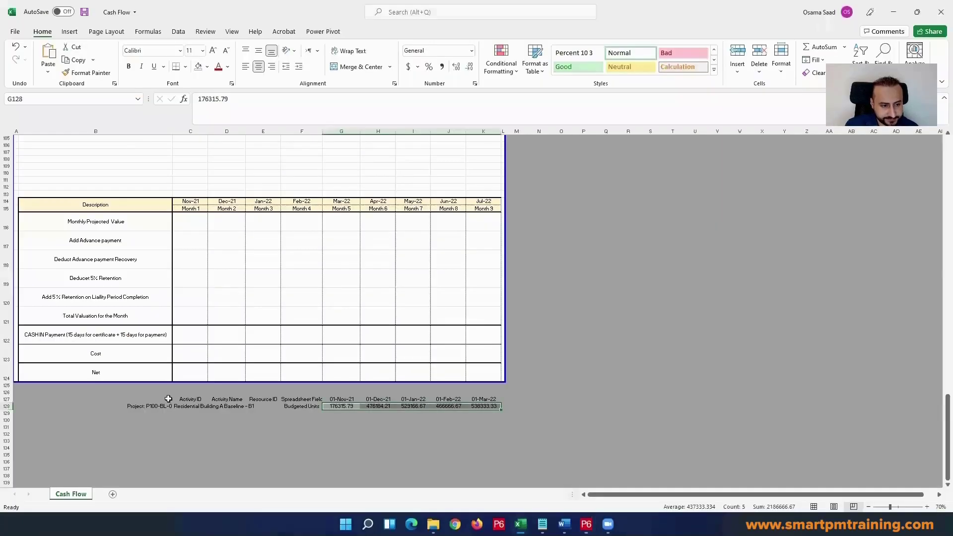
click(117, 494)
key(ctrl+v)
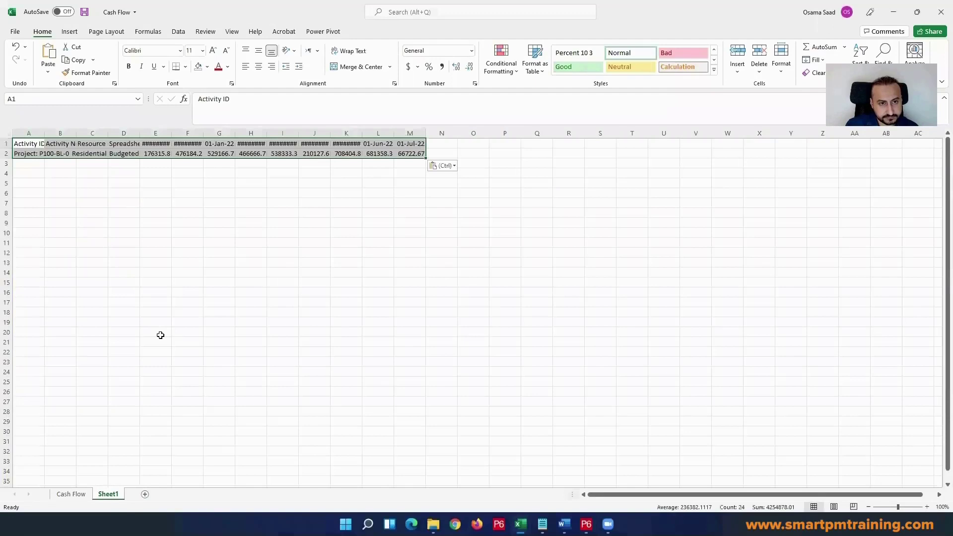
Step: Autofit the month columns E to M in Sheet1 so the full dates and values show
click(202, 322)
drag(410, 133, 93, 133)
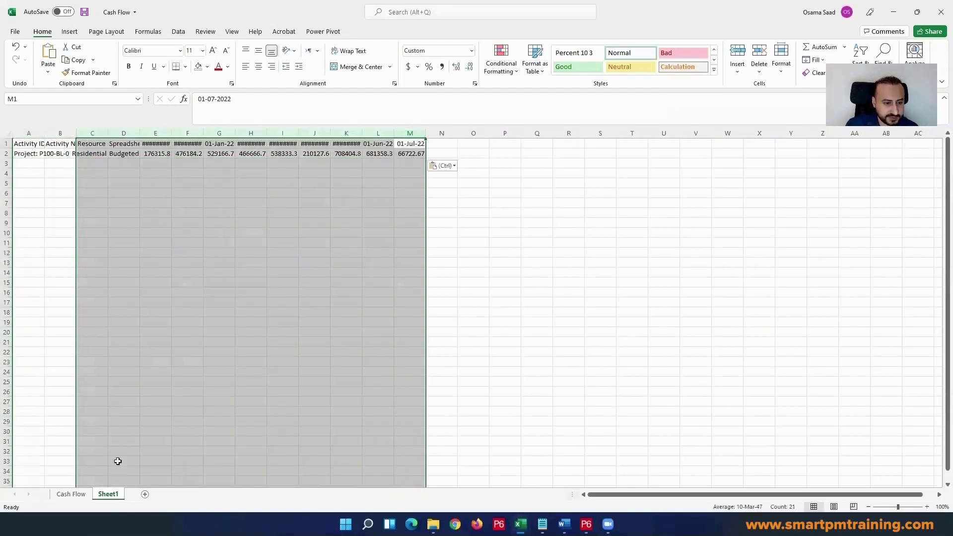
click(70, 494)
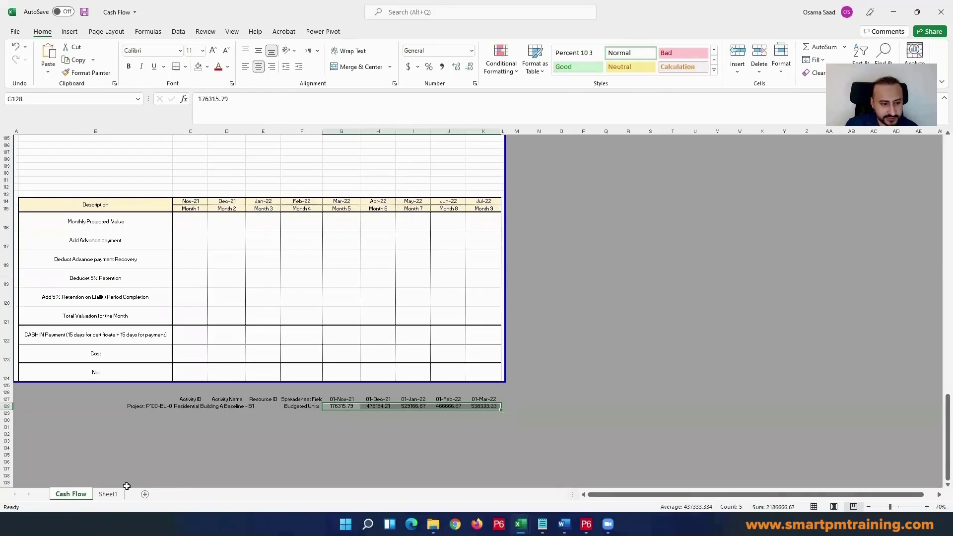
click(108, 494)
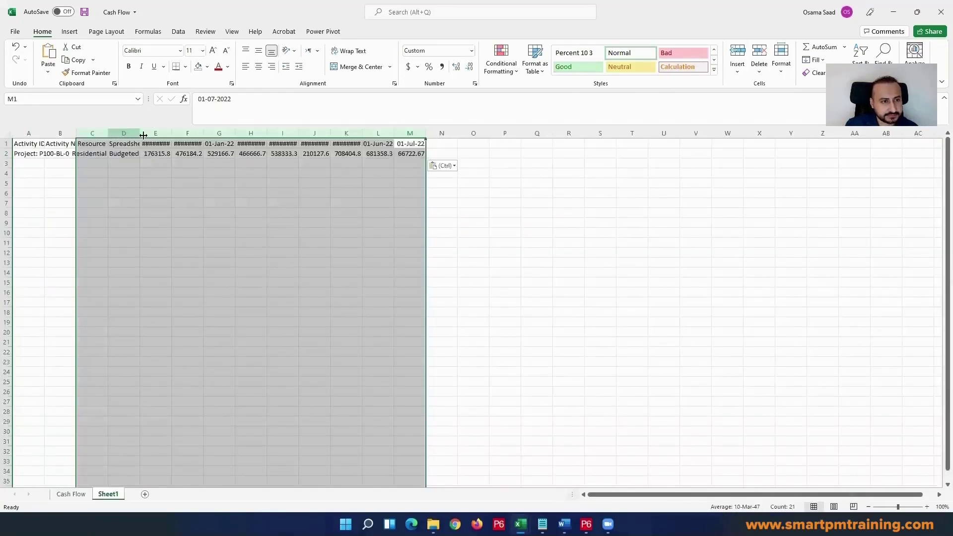
drag(155, 133, 397, 133)
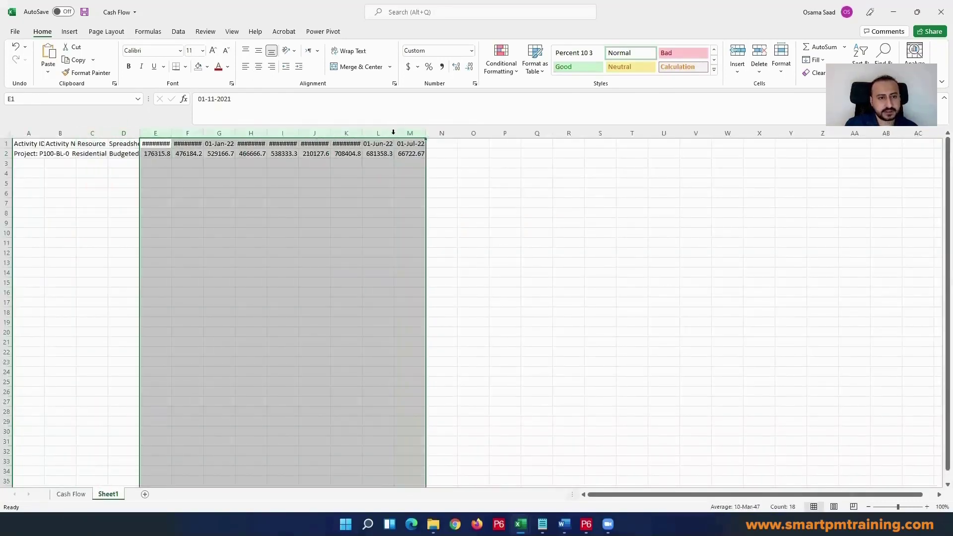
double_click(393, 134)
click(331, 192)
key(alt+Tab)
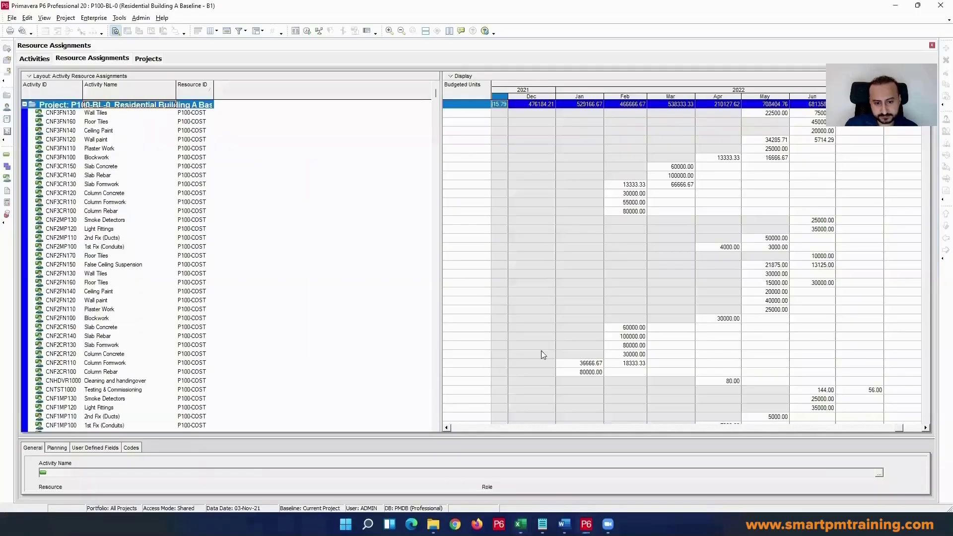
key(alt+Tab)
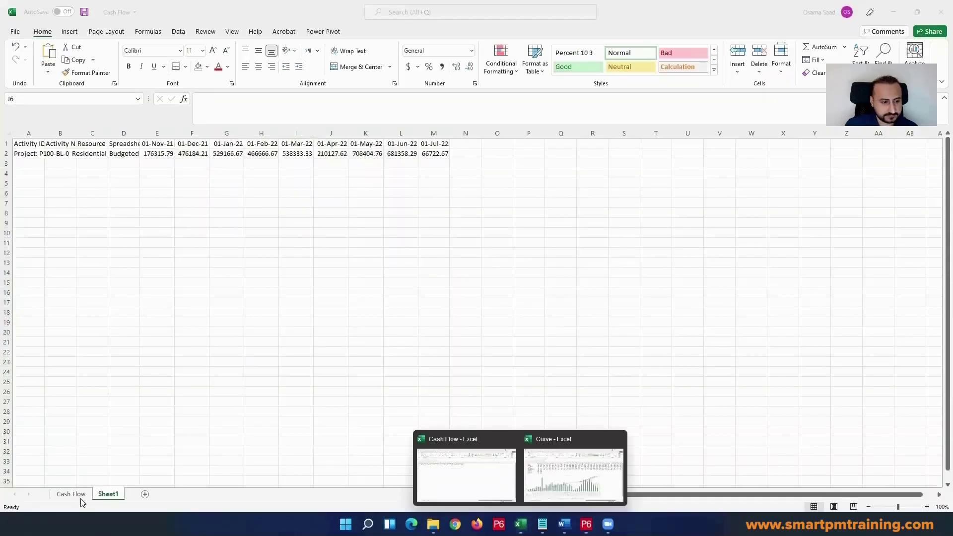
Step: Insert two blank columns before column J and five more before column I in the Cash Flow sheet
click(77, 495)
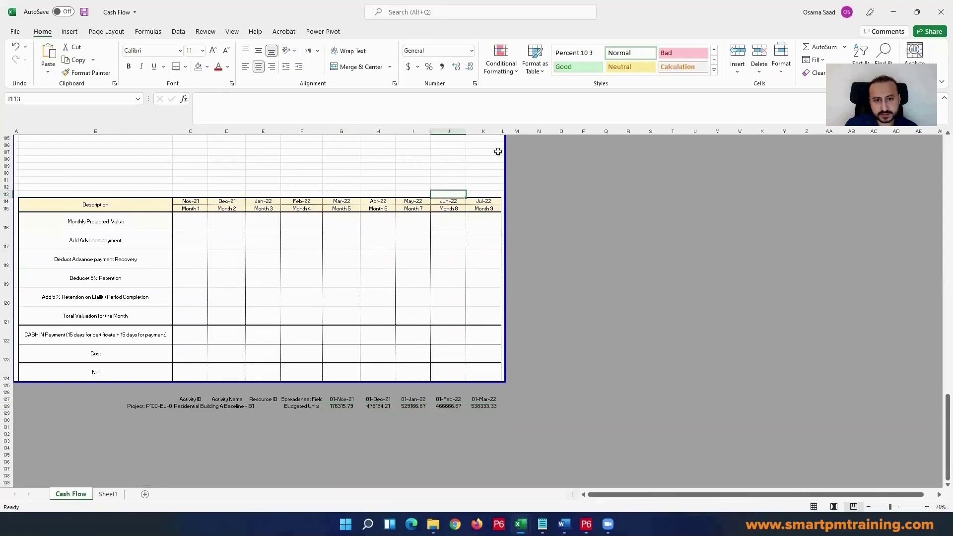
drag(484, 131, 452, 131)
right_click(459, 132)
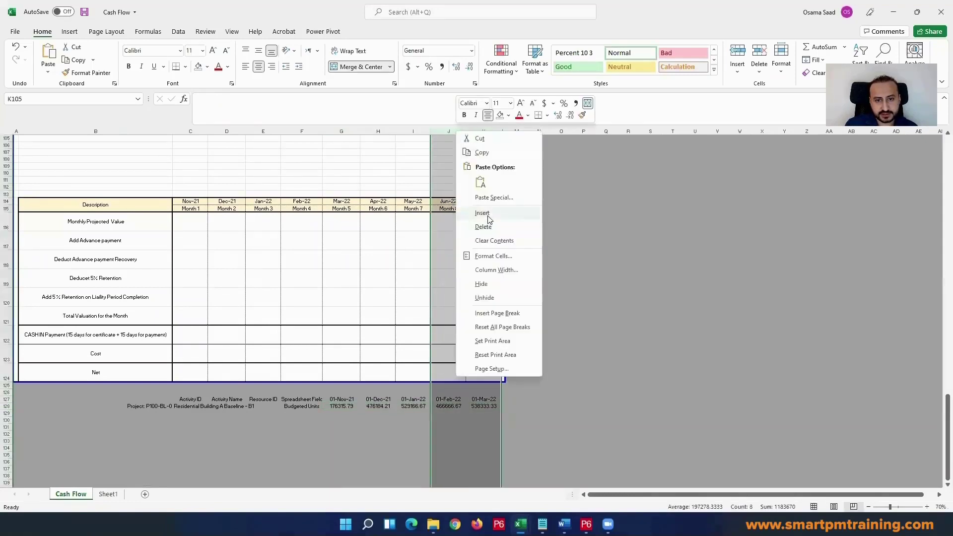
click(477, 214)
drag(552, 132, 417, 133)
right_click(417, 133)
click(447, 213)
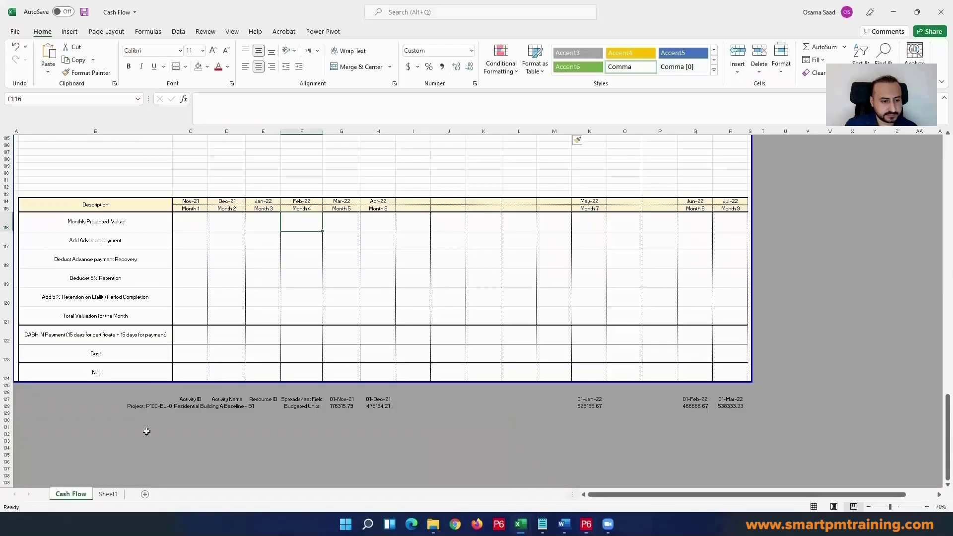
Step: Copy the month dates in E1:M1 of Sheet1 and paste them as values into the Cash Flow header starting at cell C114
click(109, 494)
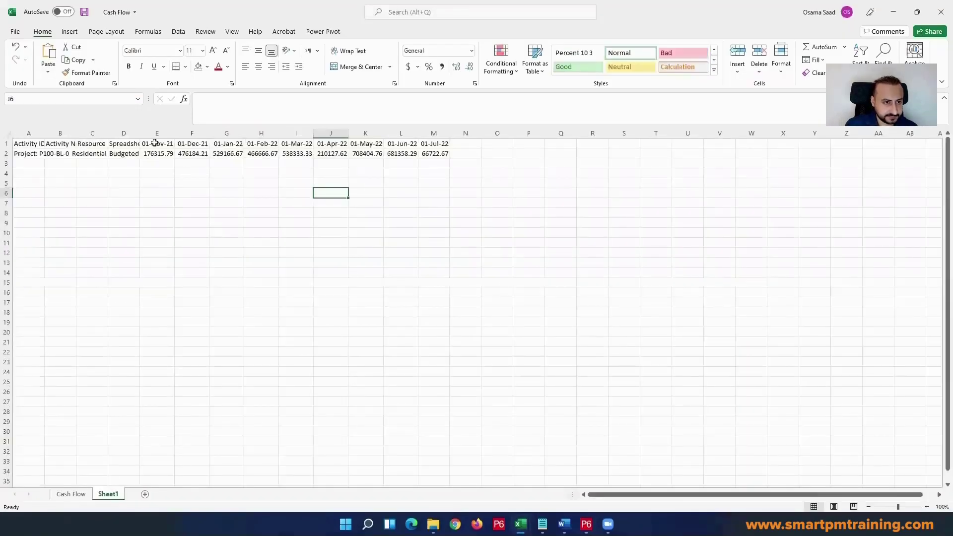
drag(154, 143, 192, 143)
drag(302, 140, 426, 132)
key(ctrl+c)
key(alt+Tab)
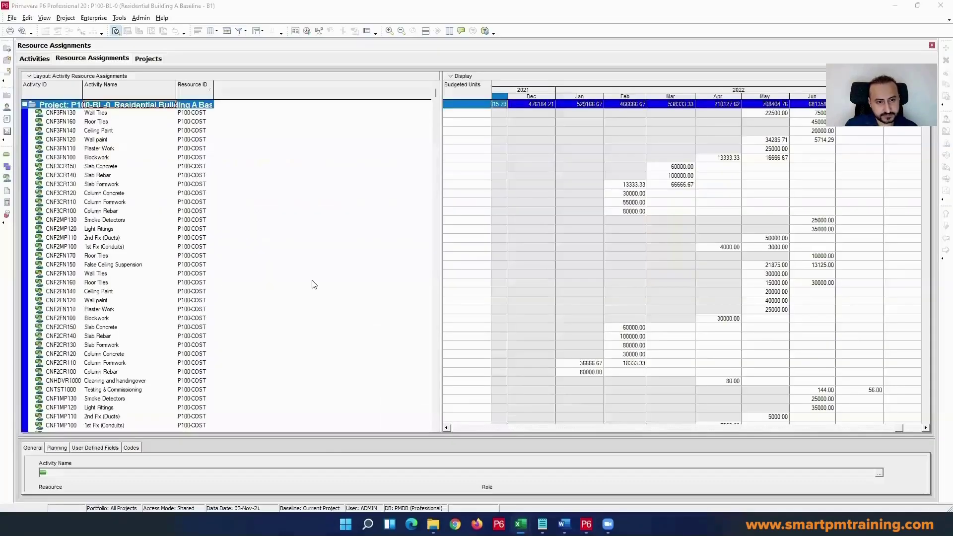
key(alt+Tab)
click(71, 494)
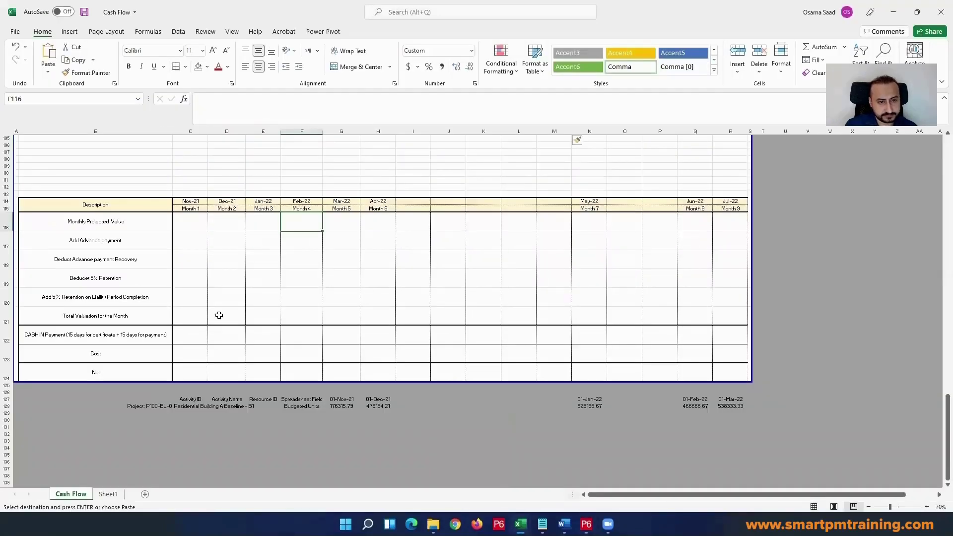
right_click(195, 204)
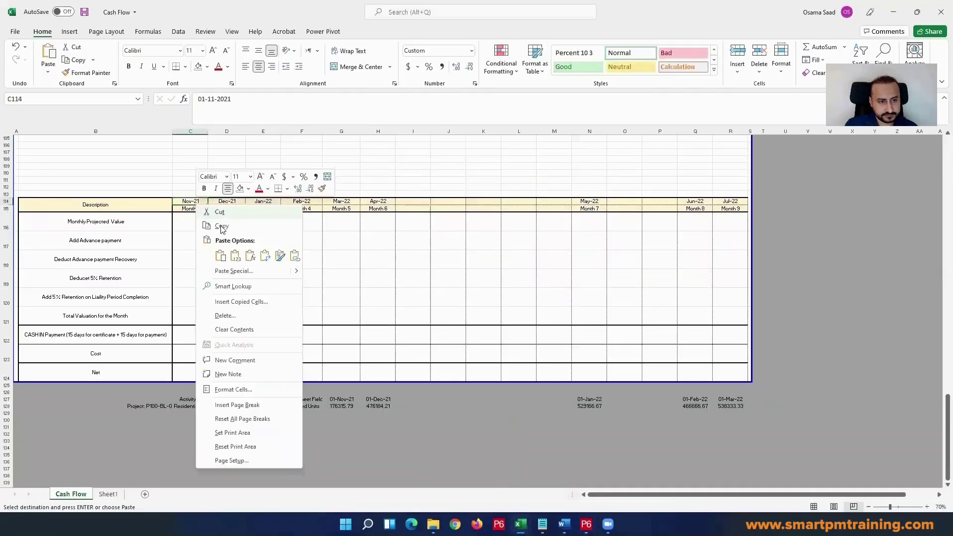
click(238, 256)
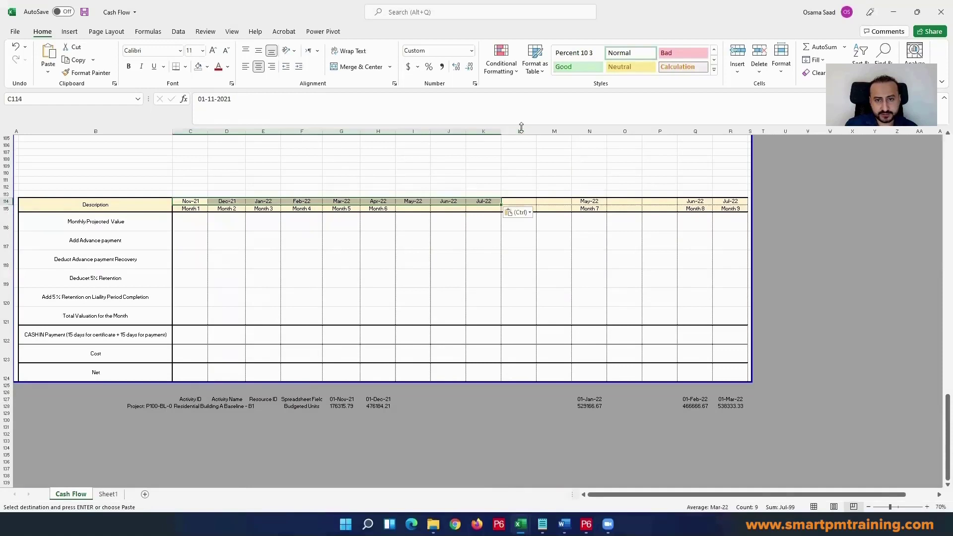
Step: Delete the surplus columns L to R from the Cash Flow sheet
drag(528, 132, 734, 129)
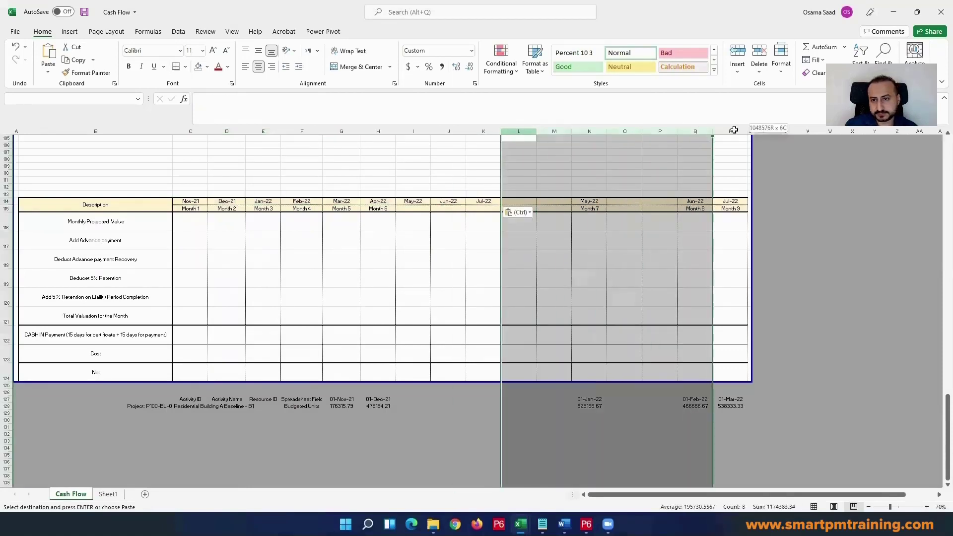
right_click(738, 128)
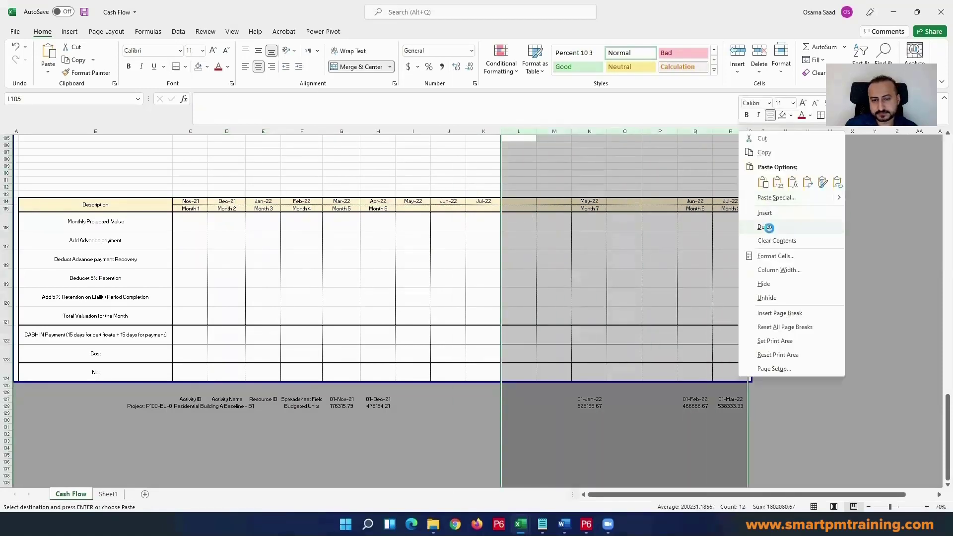
click(770, 228)
Step: Fill the month numbering in row 115 from Month 5 in G115 through Month 9 in K115
click(336, 223)
drag(198, 207, 227, 207)
click(350, 208)
drag(359, 212, 500, 213)
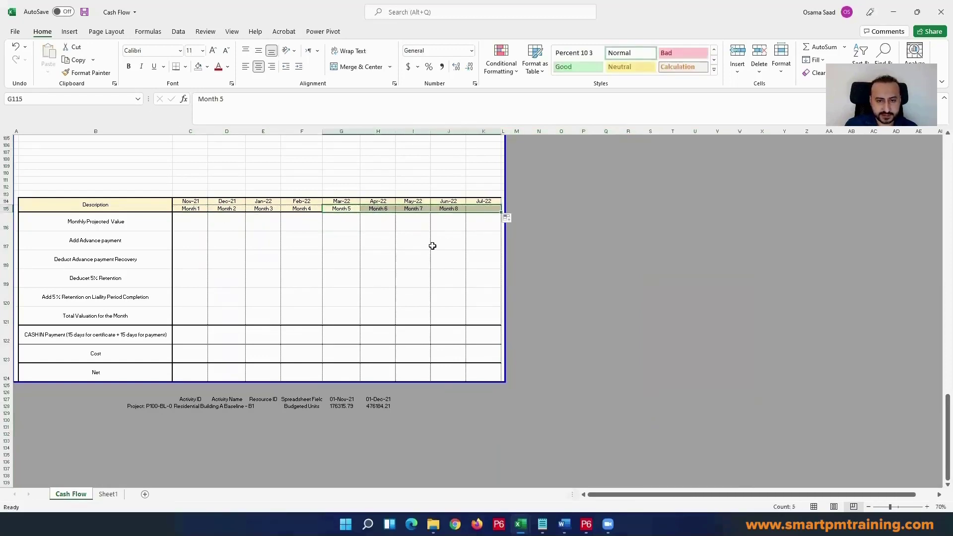
click(409, 238)
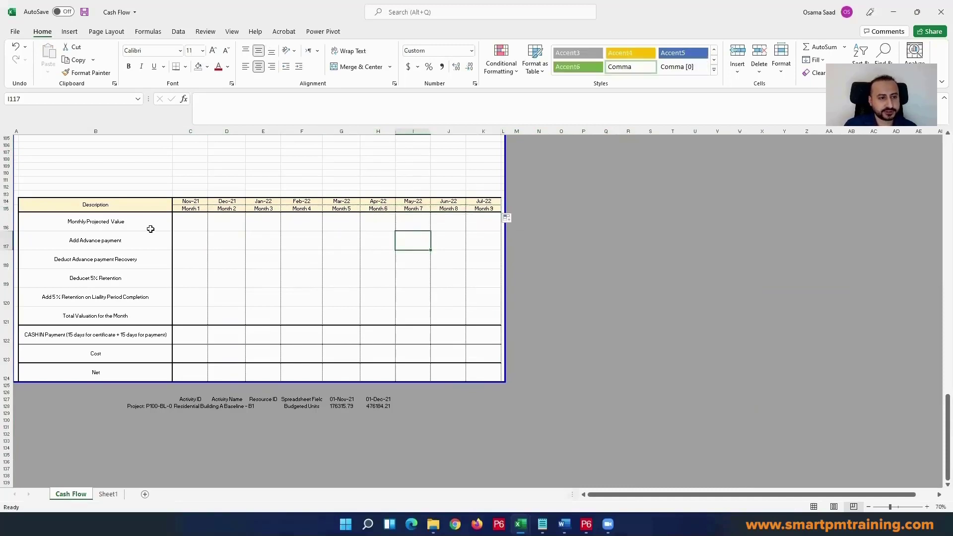
Step: Copy the monthly budgeted values in E2:M2 of Sheet1 and paste them as values into the Monthly Projected Value row starting at C116
click(109, 494)
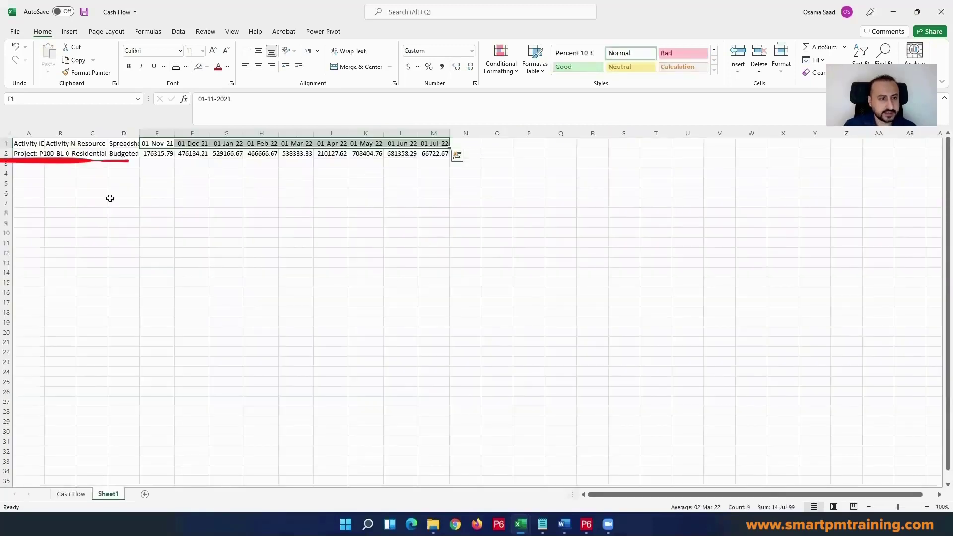
drag(156, 154, 433, 153)
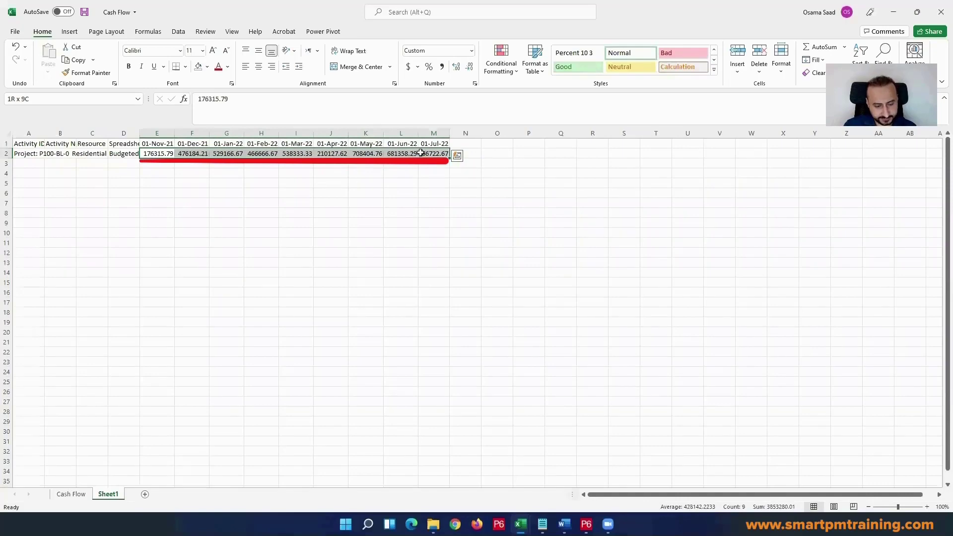
key(ctrl+c)
click(74, 493)
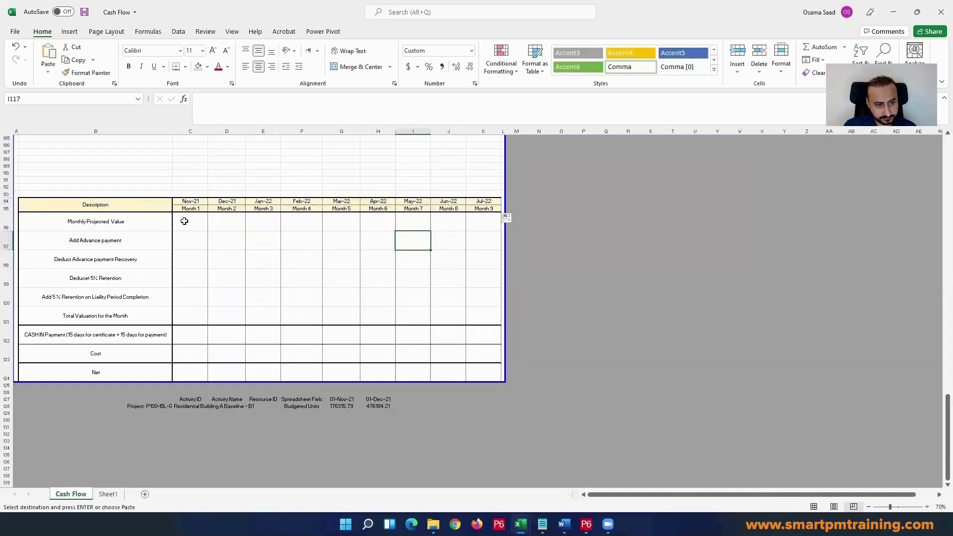
right_click(189, 223)
click(227, 271)
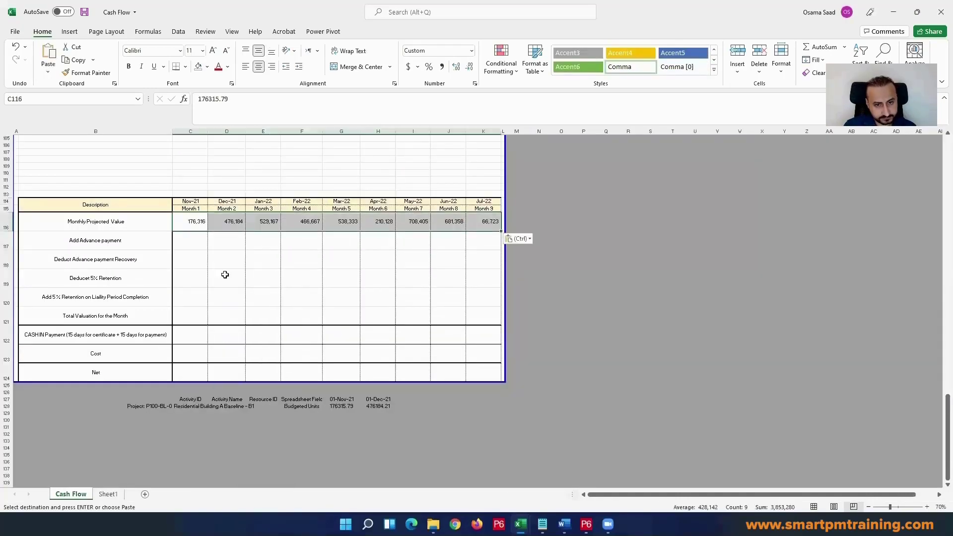
key(Escape)
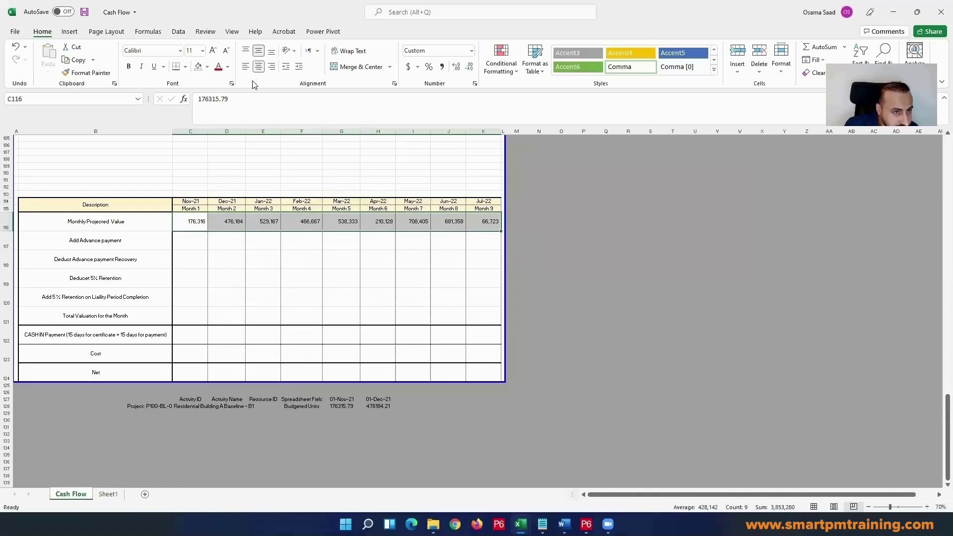
click(233, 239)
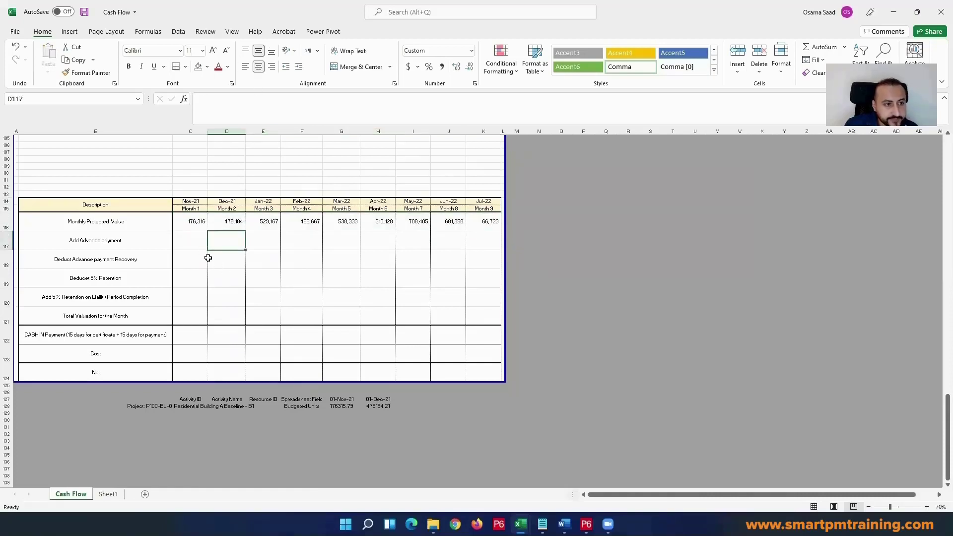
Step: Total the monthly projected values C116:K116 in cell M116 using the SUM function
click(187, 243)
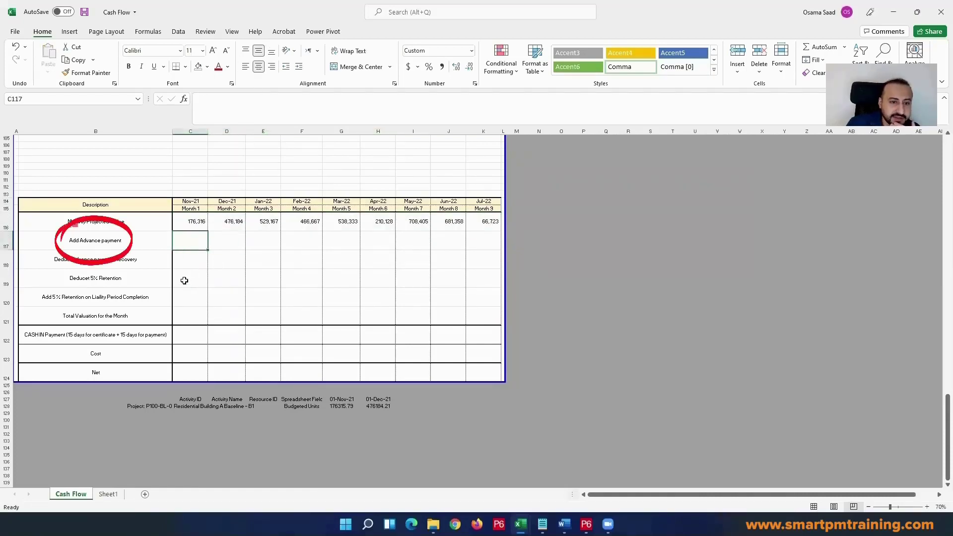
click(511, 222)
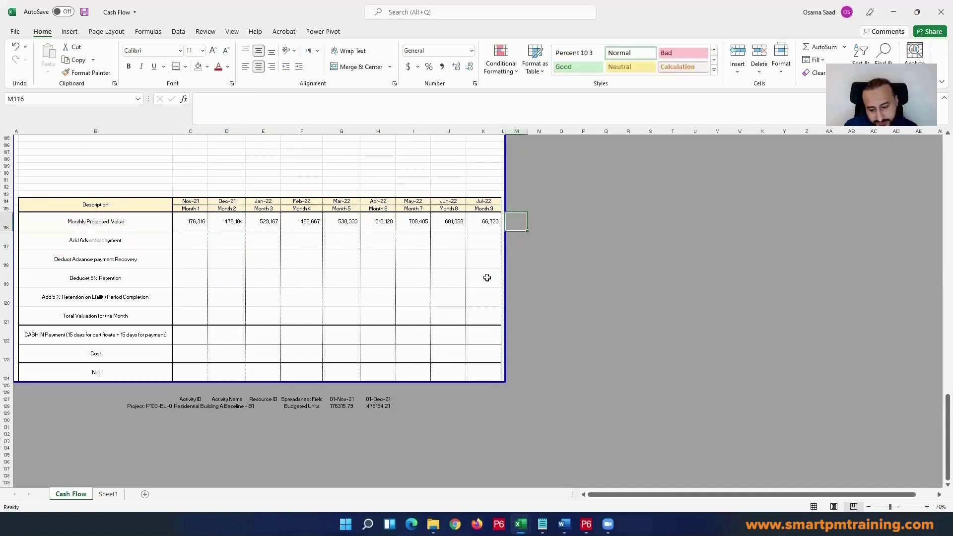
text(=sy)
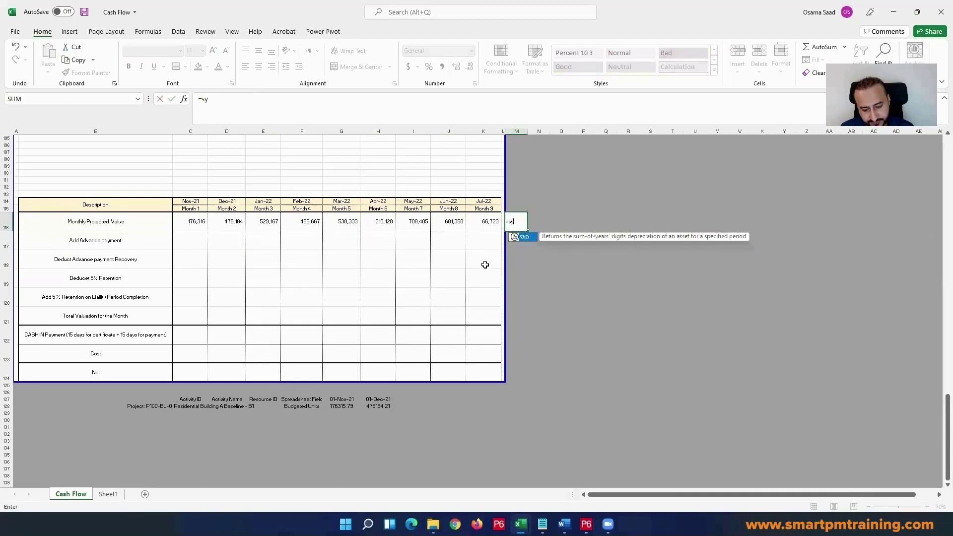
key(BackSpace)
text(u)
double_click(531, 254)
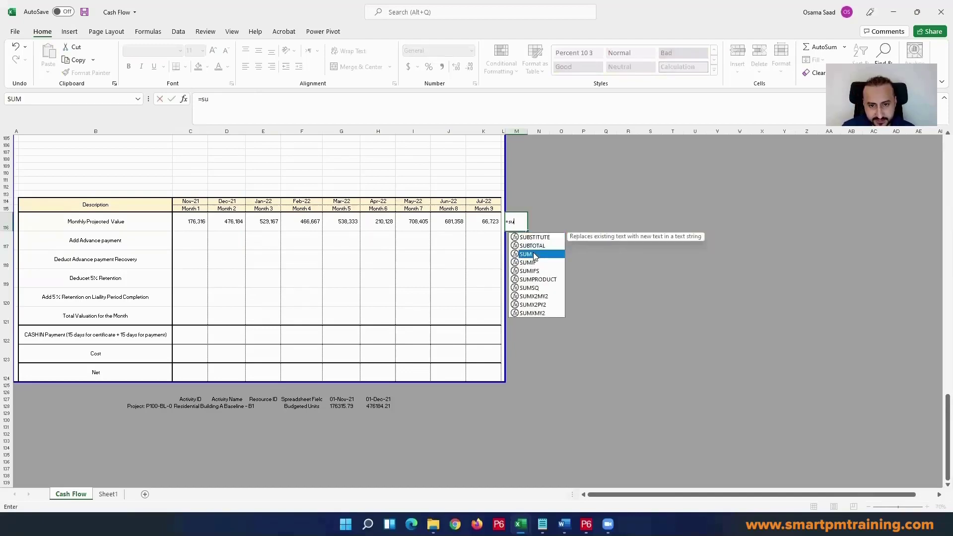
drag(180, 225, 476, 222)
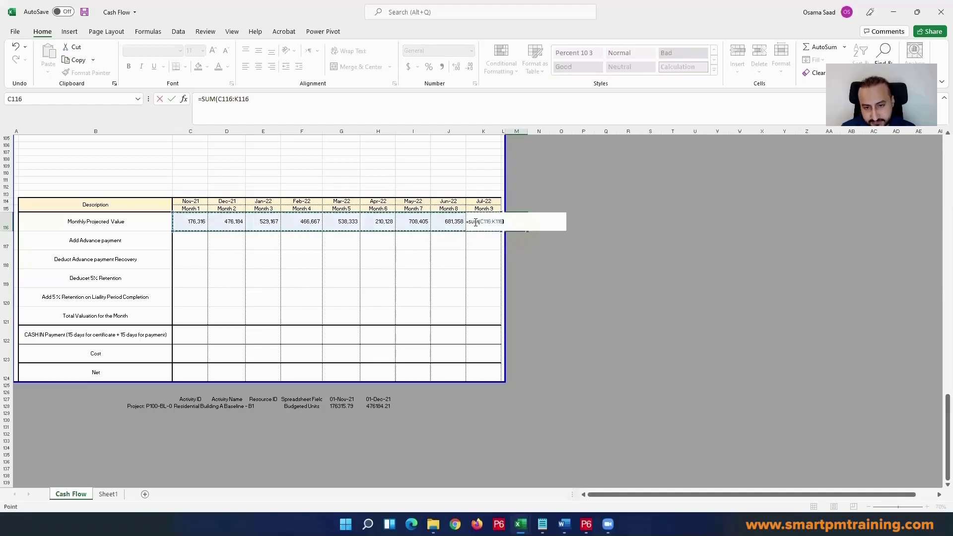
key(Return)
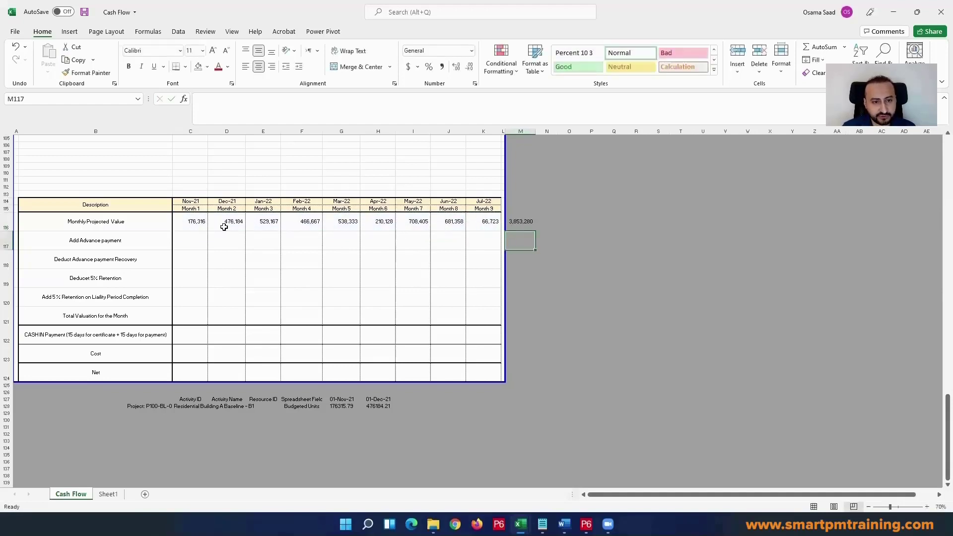
click(516, 223)
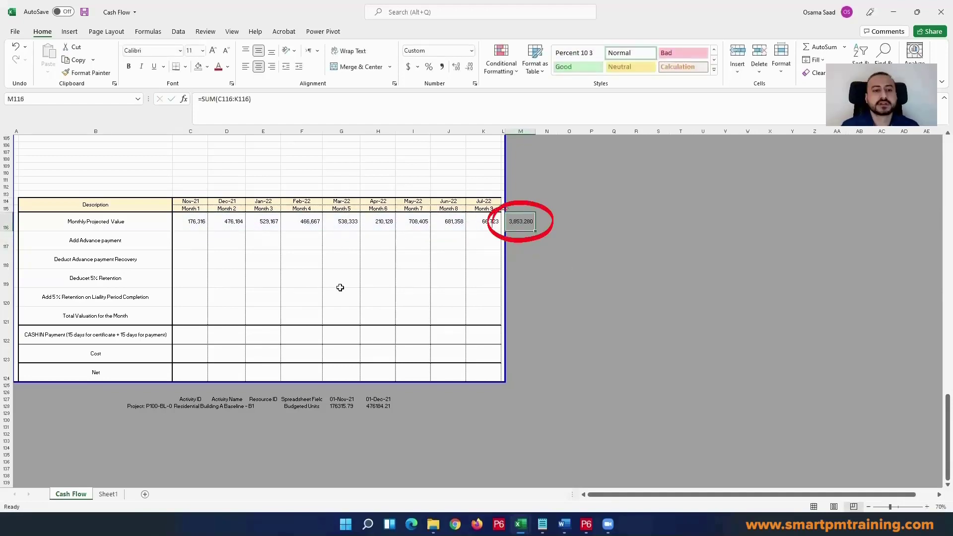
Step: Calculate the Month 1 advance payment in C117 as 10% of the projected total with the formula =M116*0.1
click(197, 246)
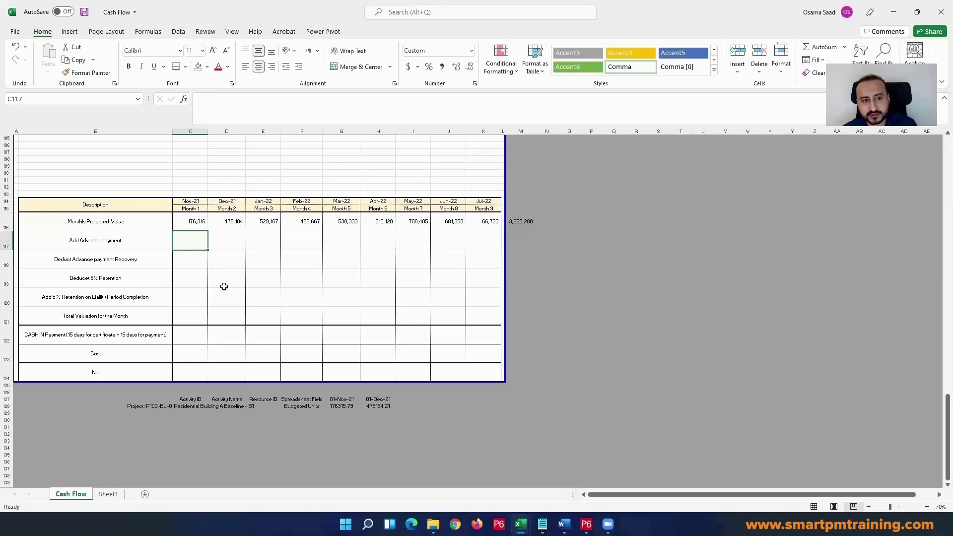
text(=)
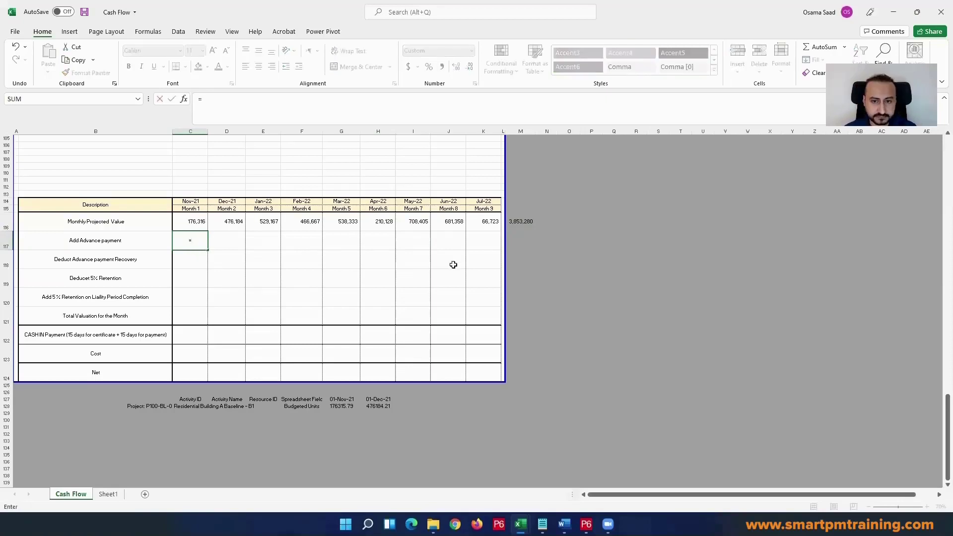
click(522, 219)
text(*)
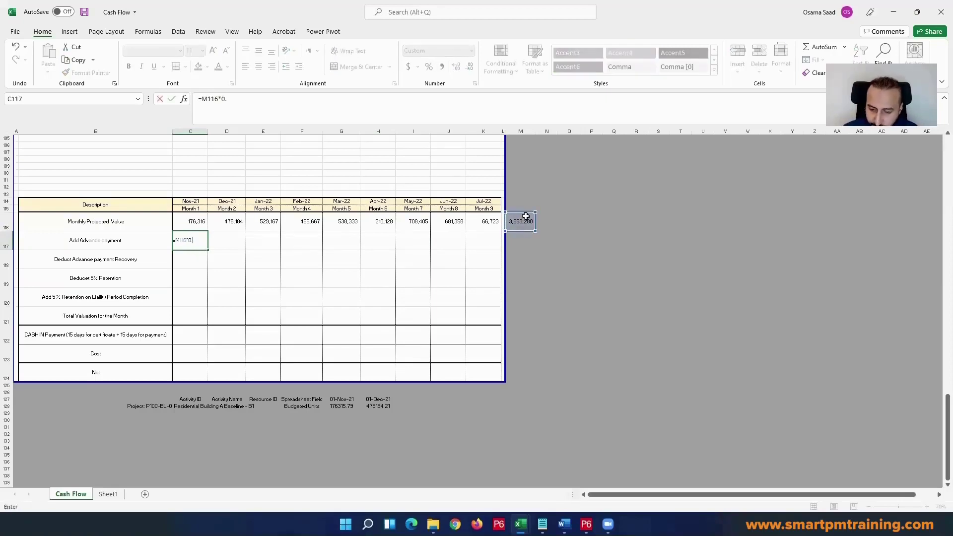
key(ctrl+Return)
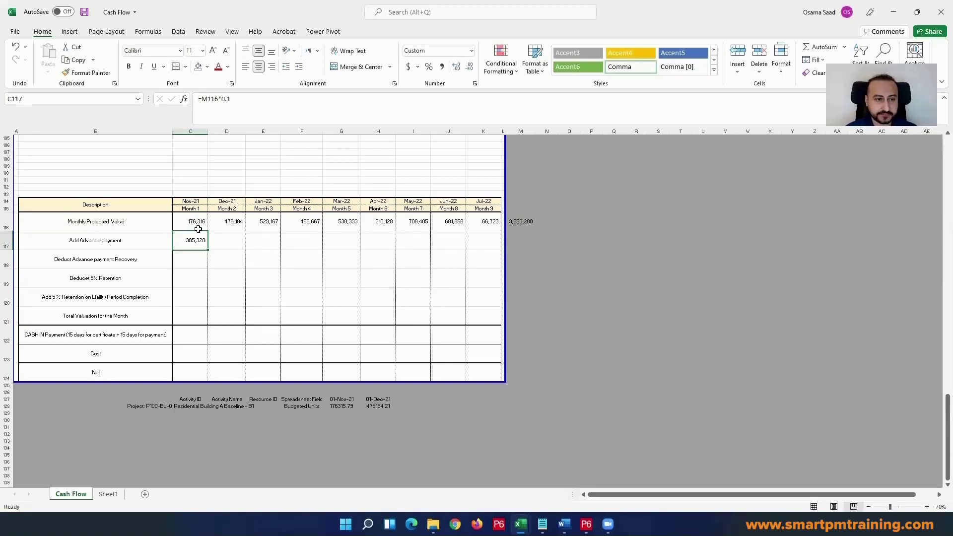
Step: Enter =C116*0.9 in C118 of the Deduct Advance payment Recovery row and fill it across through K118
drag(198, 223, 477, 216)
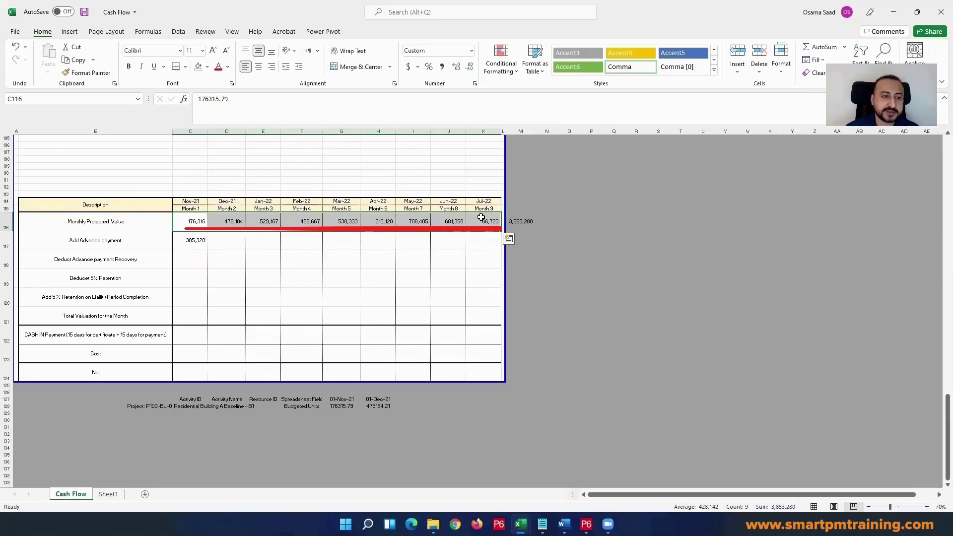
click(193, 257)
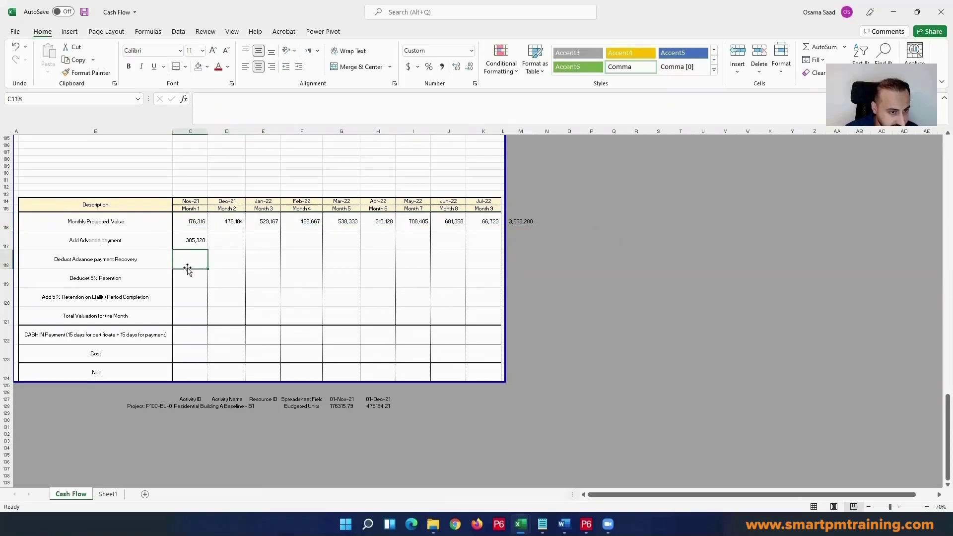
mouse_move(196, 222)
mouse_down()
mouse_move(492, 221)
mouse_move(196, 221)
mouse_up()
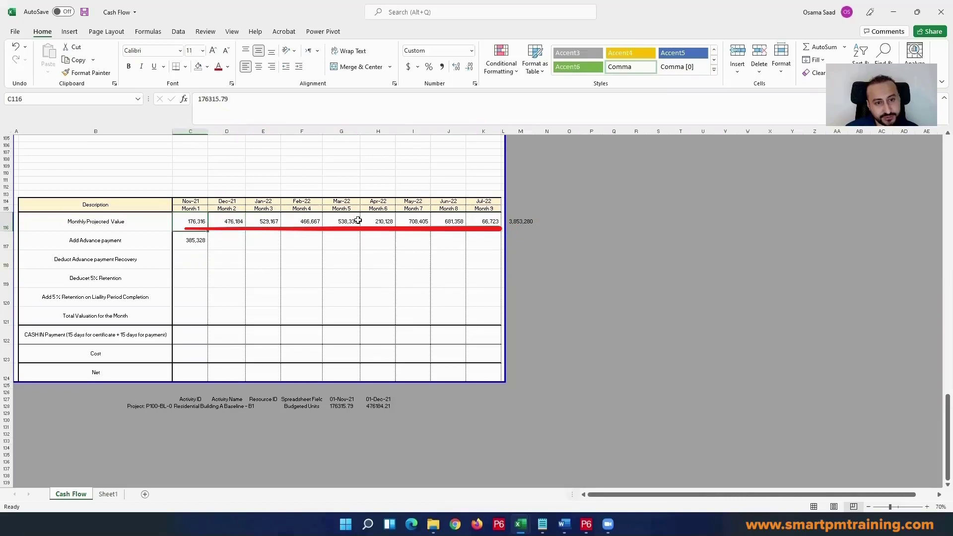
drag(358, 220, 478, 222)
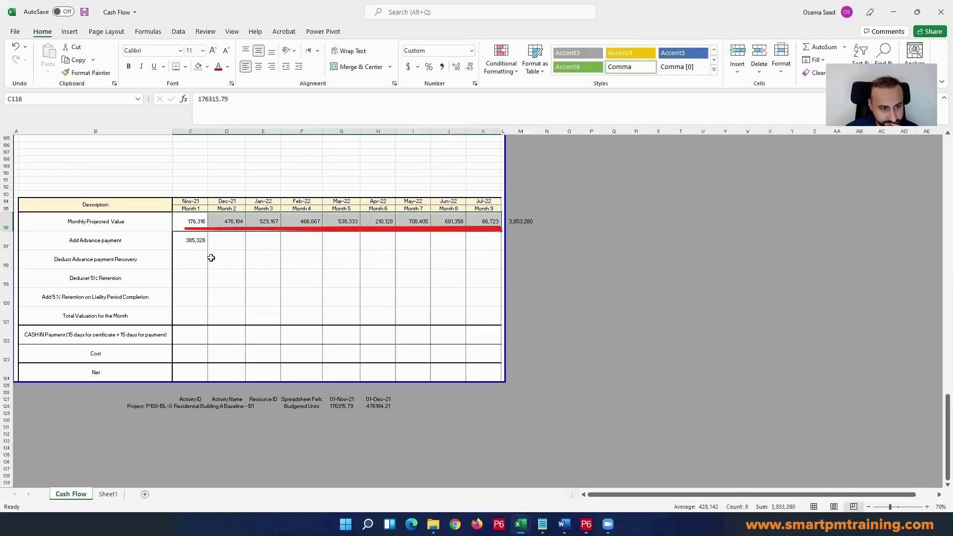
click(179, 257)
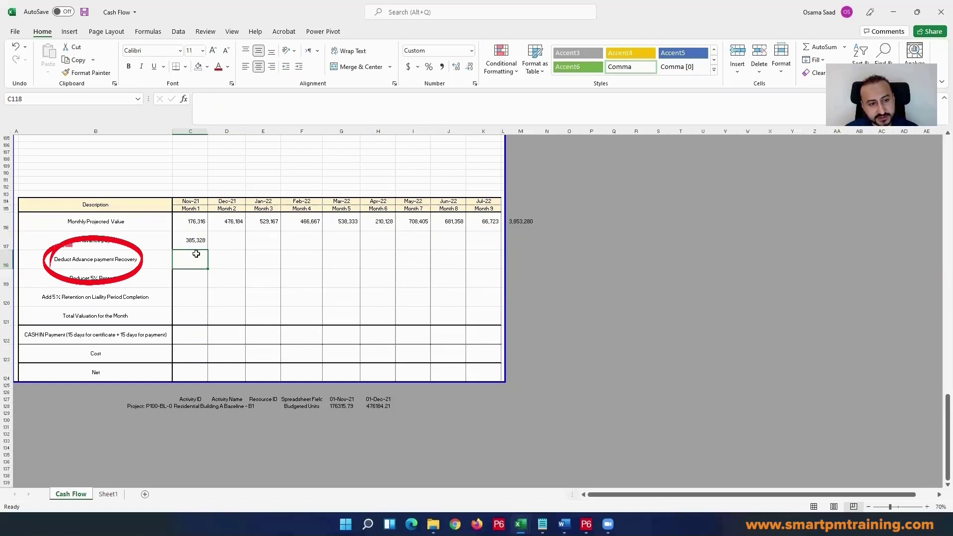
text(=)
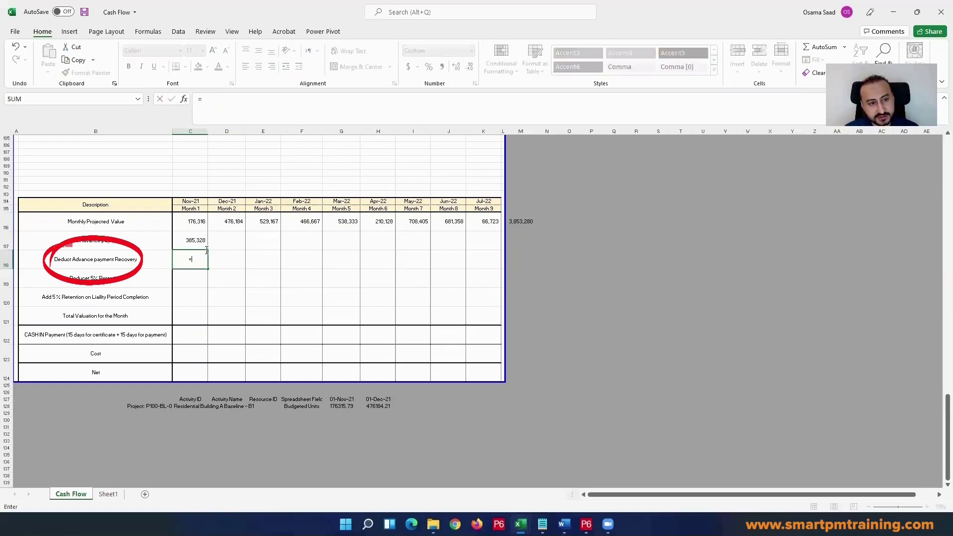
click(194, 224)
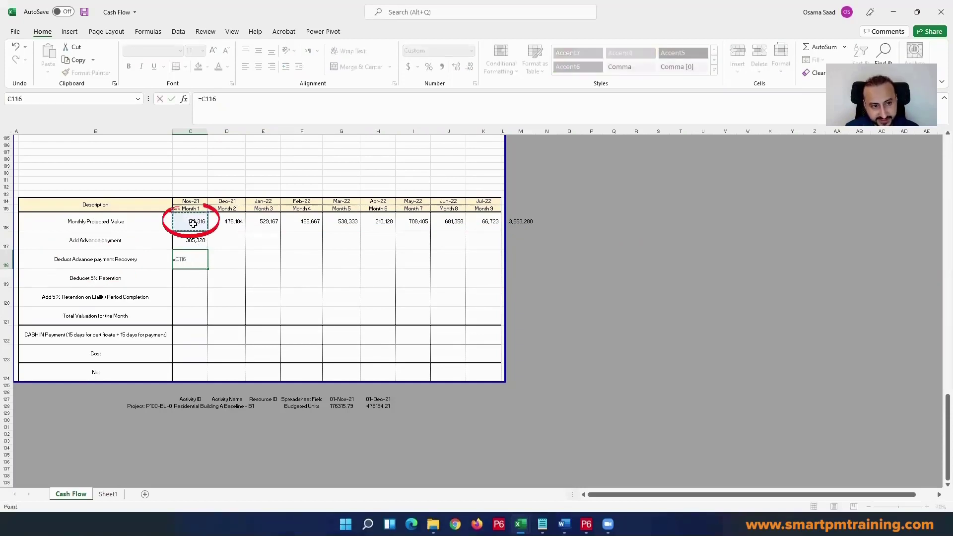
text(*)
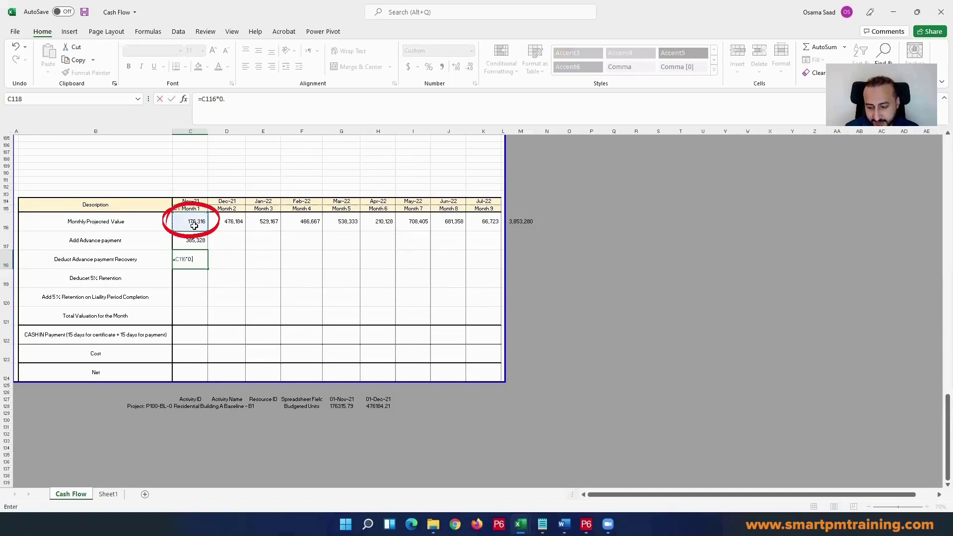
key(Return)
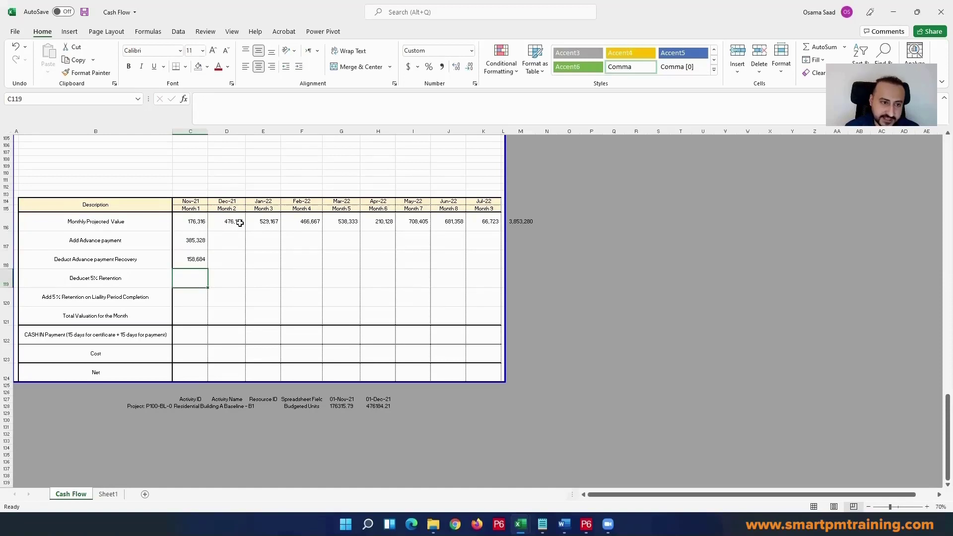
key(Up)
drag(206, 270, 501, 264)
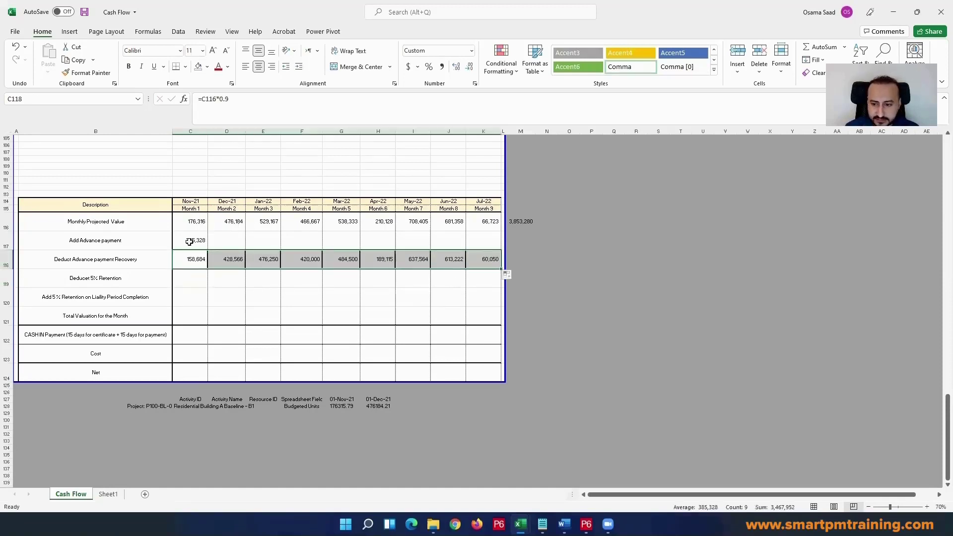
click(233, 276)
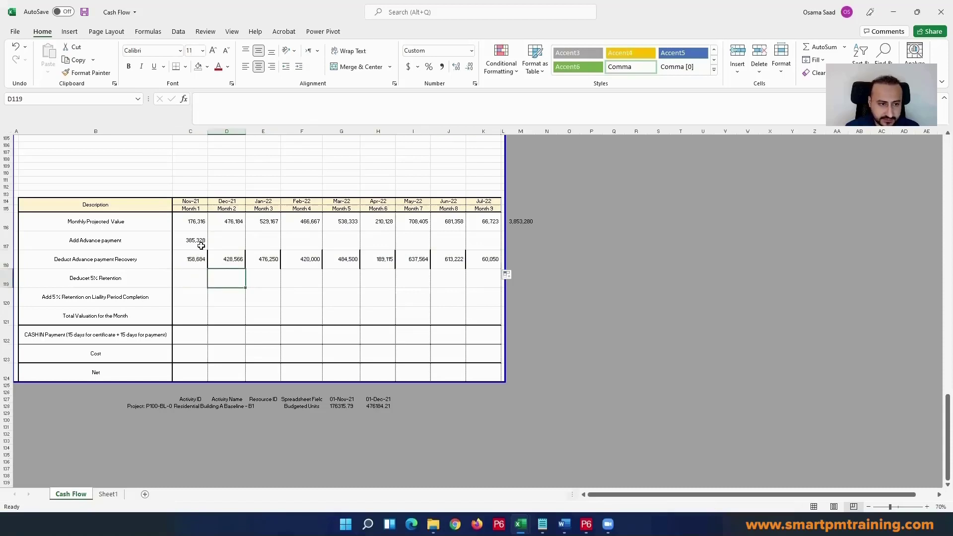
drag(192, 221, 487, 221)
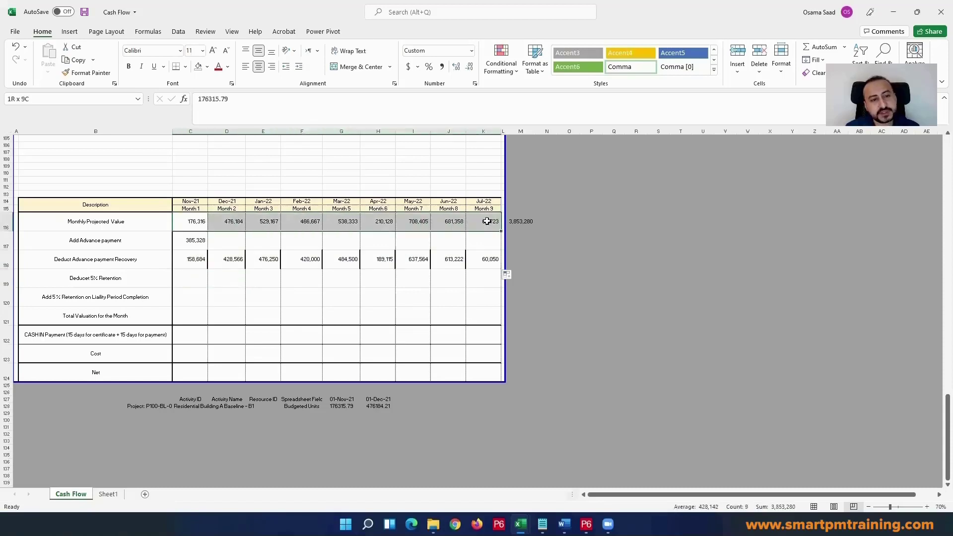
click(190, 222)
click(226, 222)
click(267, 221)
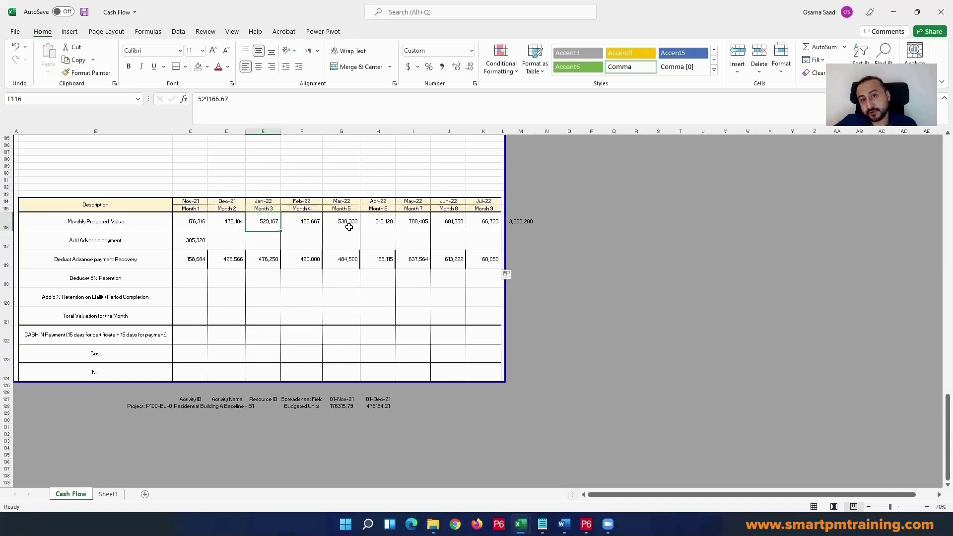
click(189, 240)
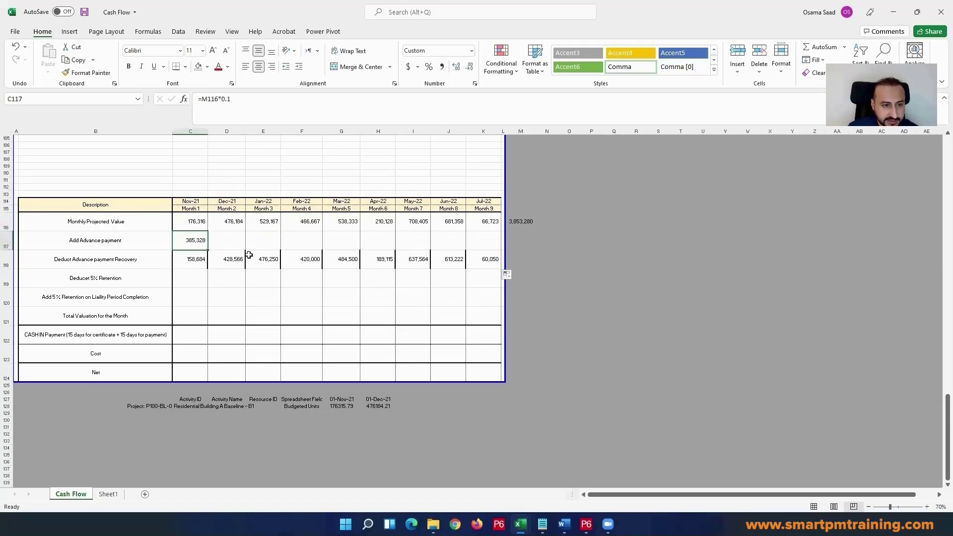
Step: Copy the cell formatting of D120 onto the advance payment recovery cells C118:K118
click(235, 225)
key(Down)
key(Down)
key(Down)
key(Down)
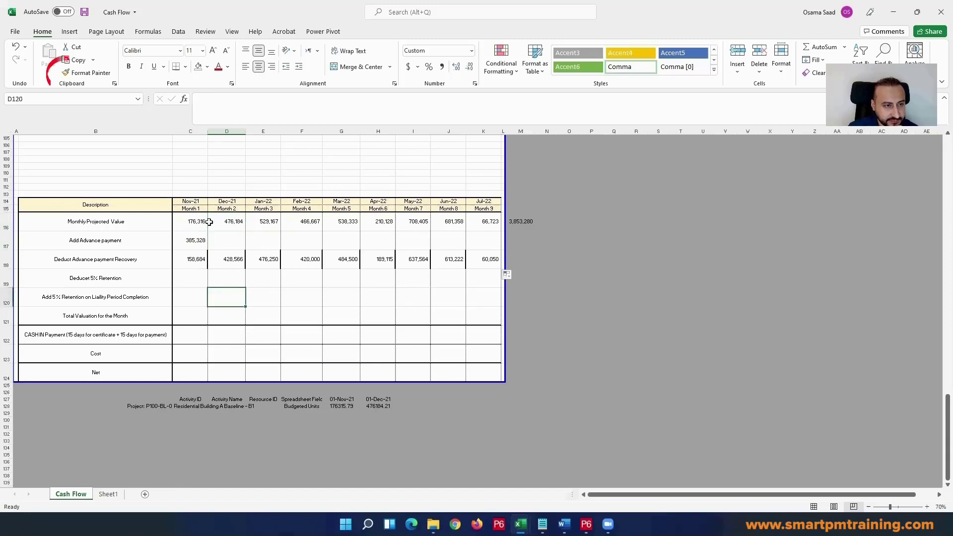
click(77, 73)
drag(485, 258, 190, 258)
click(292, 318)
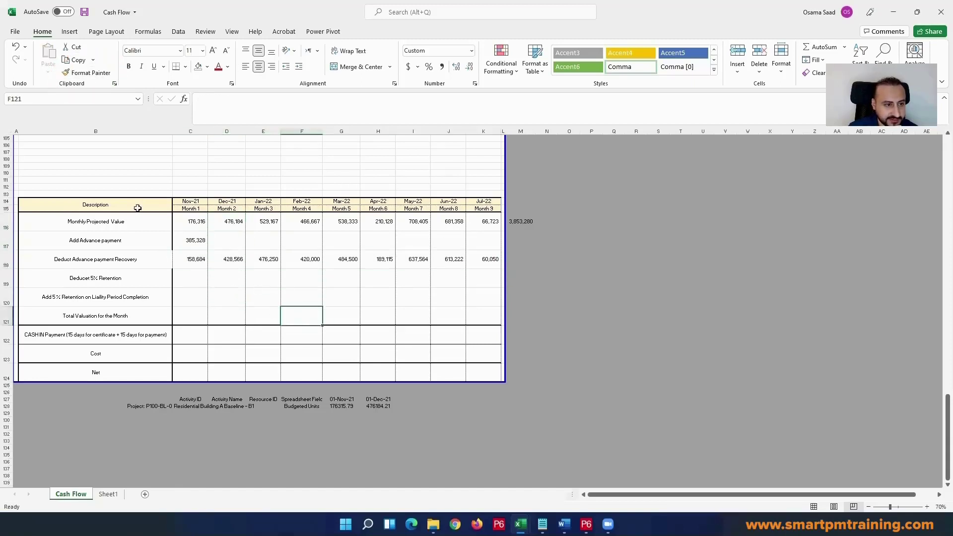
Step: Apply a thick outside border to the Description column cells B114:B124
drag(137, 208, 149, 369)
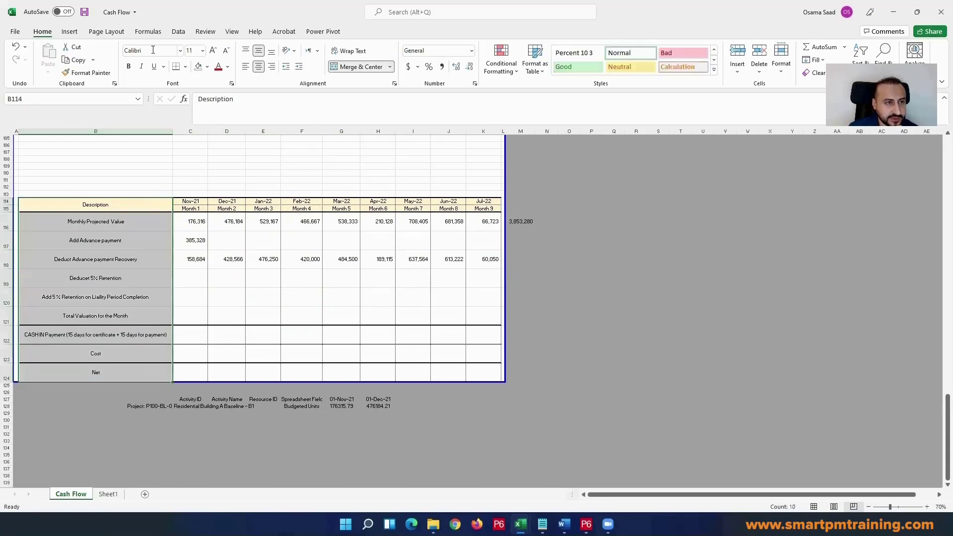
click(186, 67)
click(219, 193)
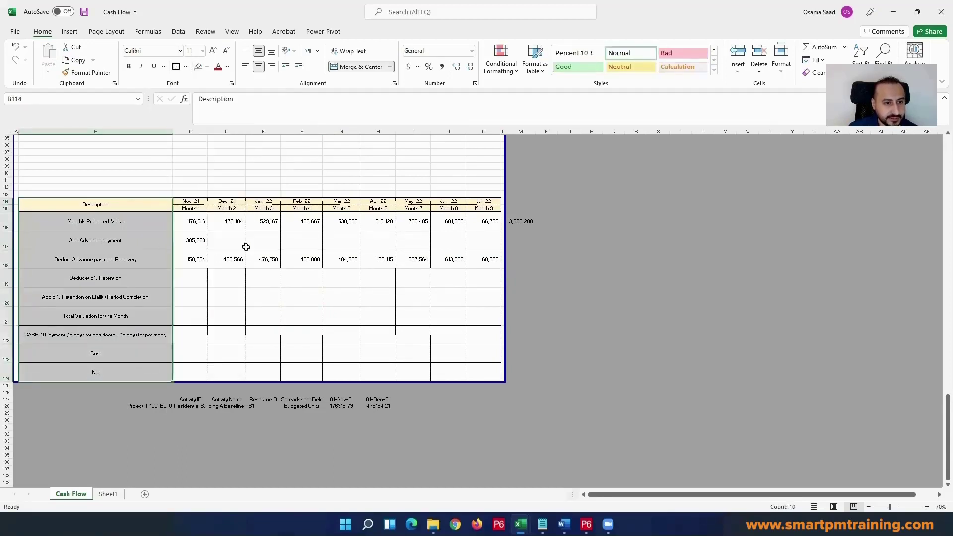
click(248, 254)
click(332, 316)
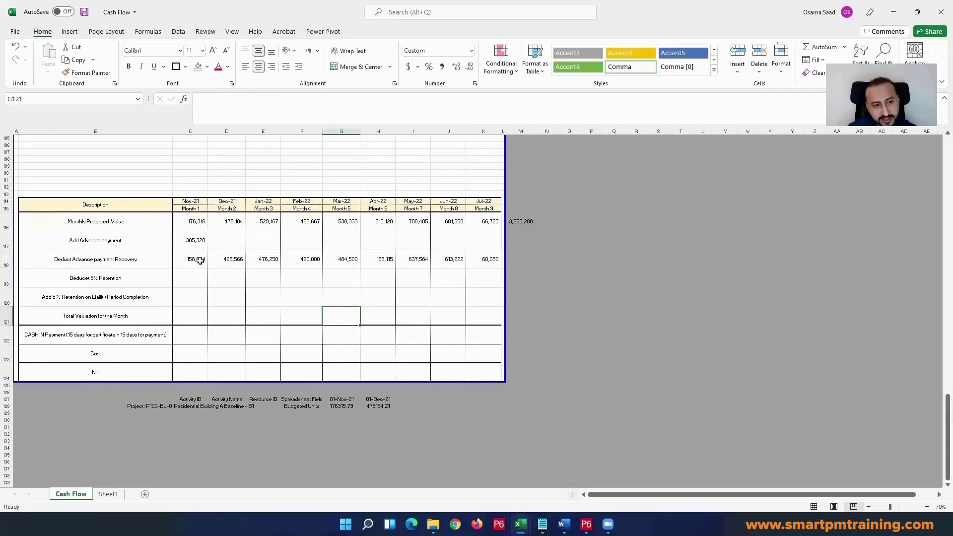
Step: Check the combined sum of the advance payment in C117 and the recovery row C118:K118 against the projected total in M116
drag(193, 259, 481, 257)
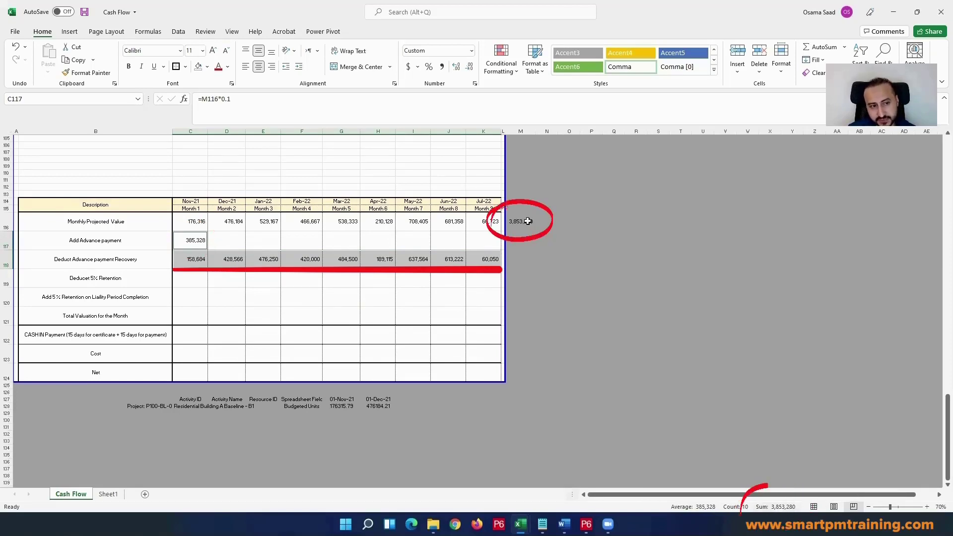
click(188, 279)
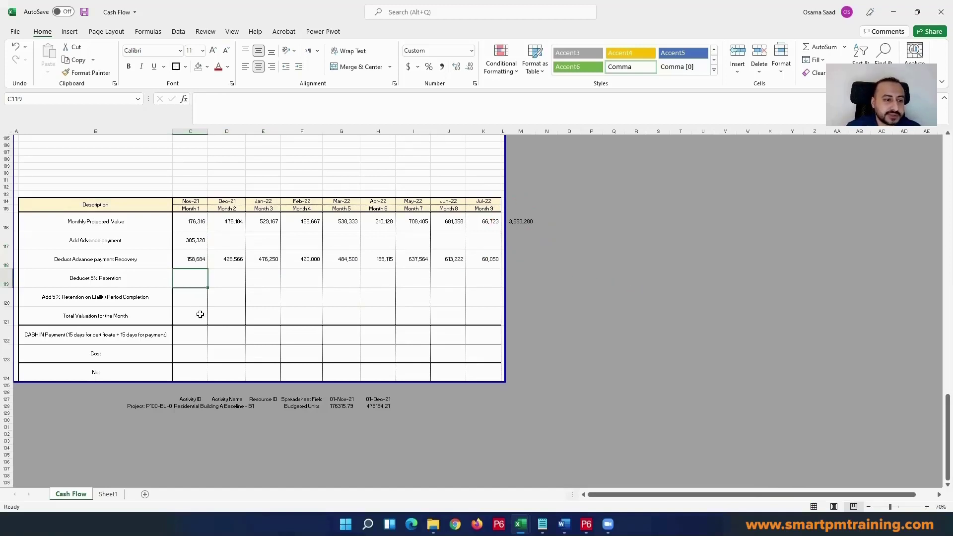
Step: Correct the label in B119 to "Deduct 5% Retention"
click(152, 279)
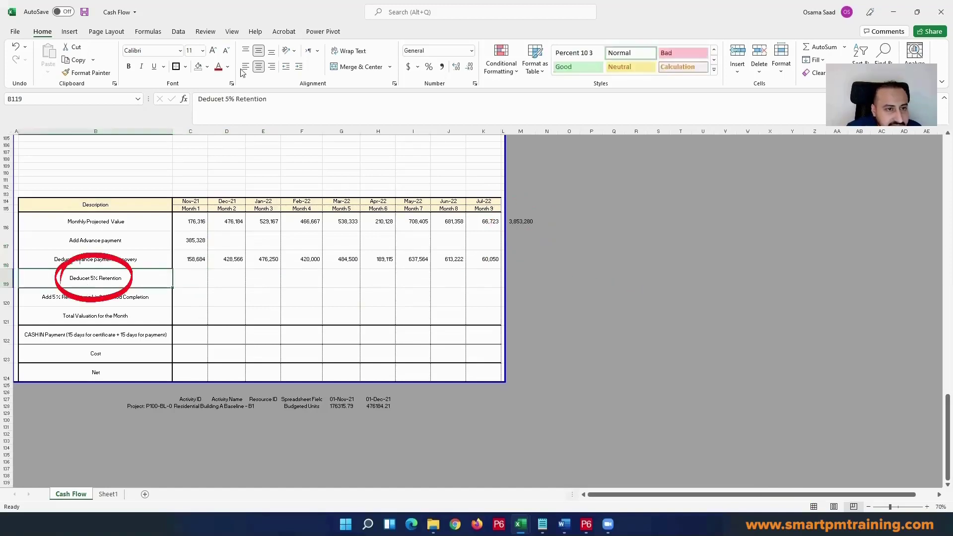
click(220, 98)
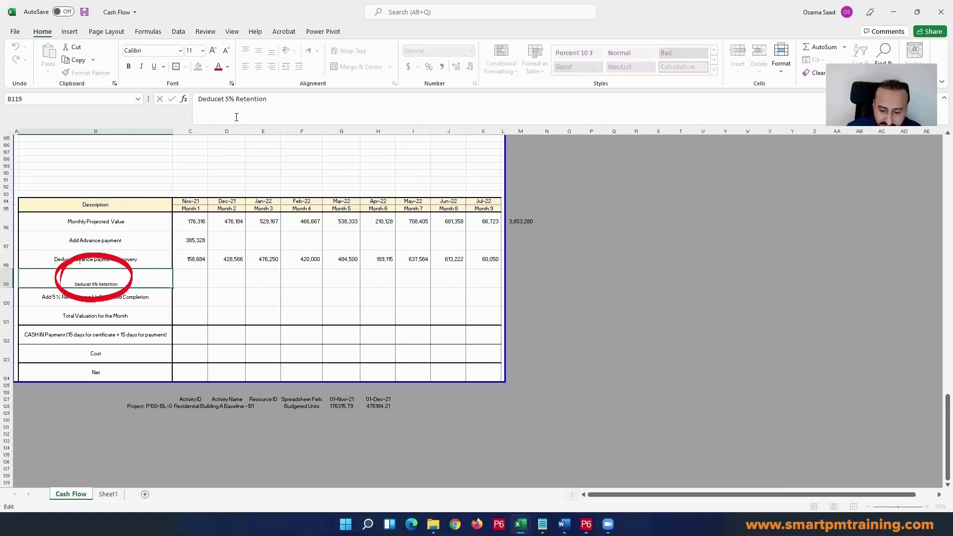
key(BackSpace)
key(Return)
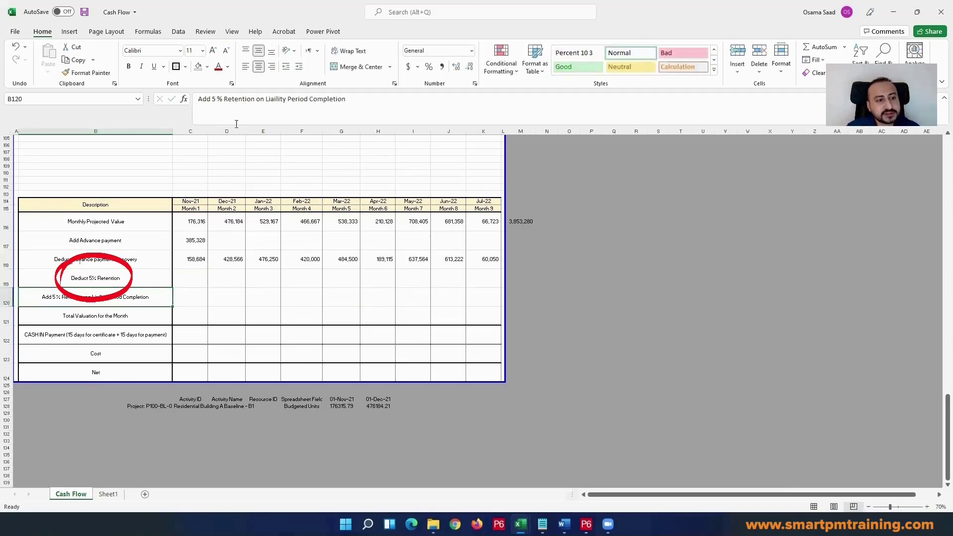
Step: Review the advance payment in C117 and the sum of the recovery row C118:K118
click(128, 278)
click(195, 278)
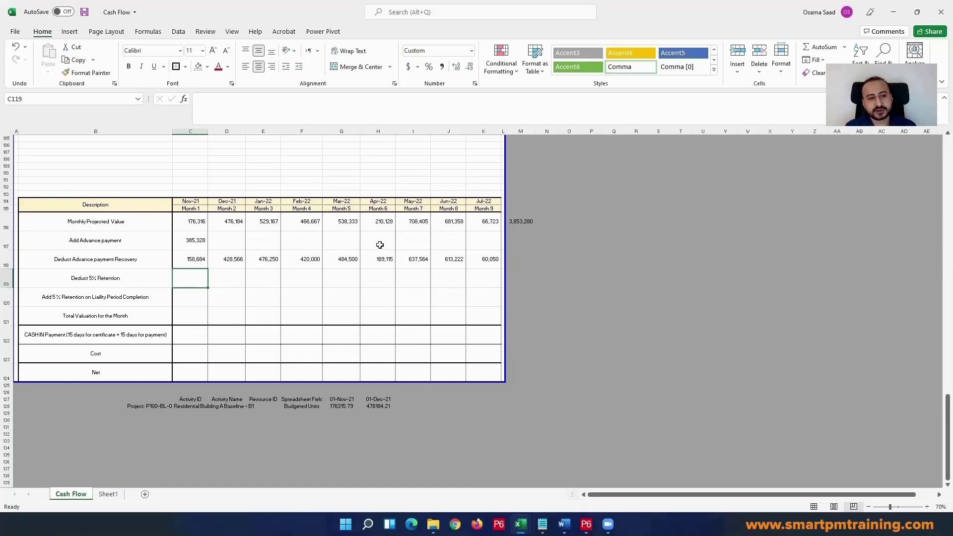
drag(196, 258, 487, 259)
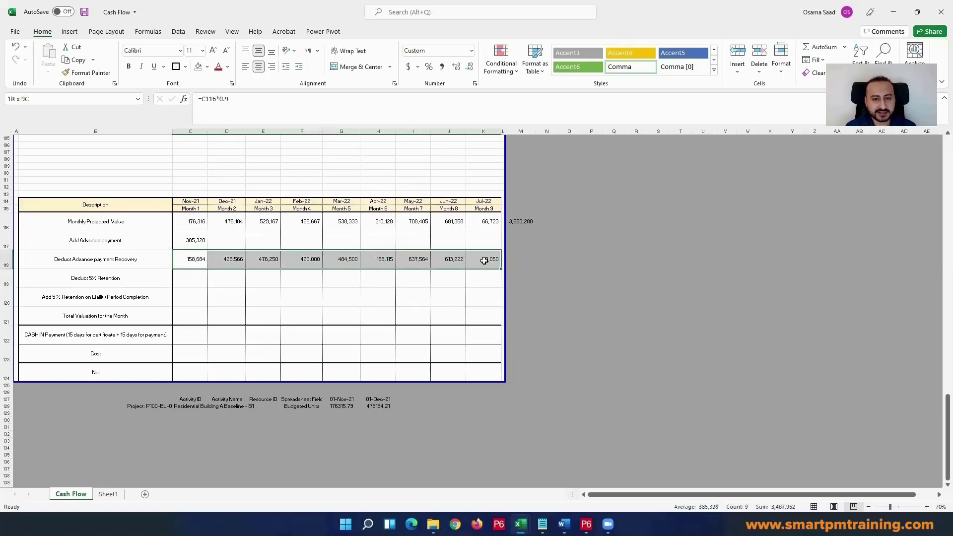
click(191, 280)
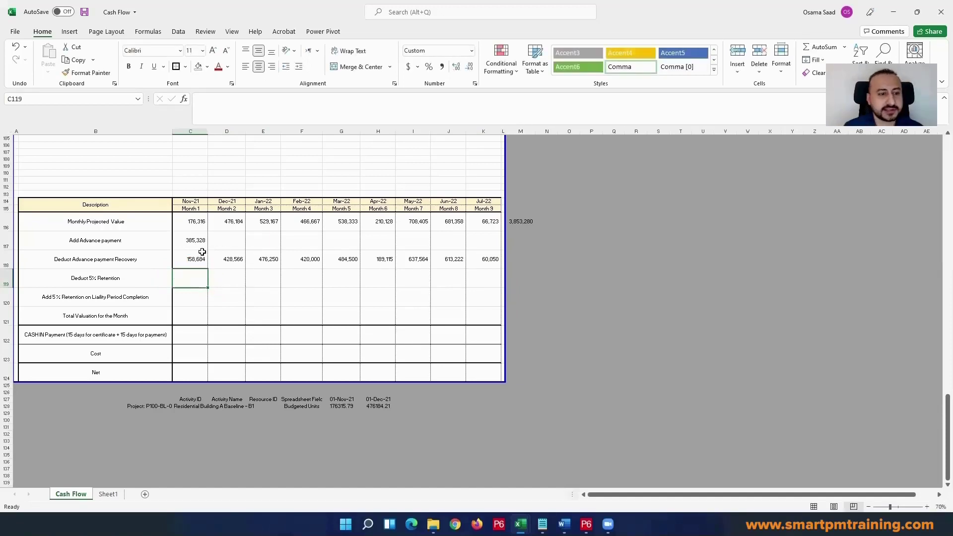
drag(200, 243, 199, 255)
click(194, 279)
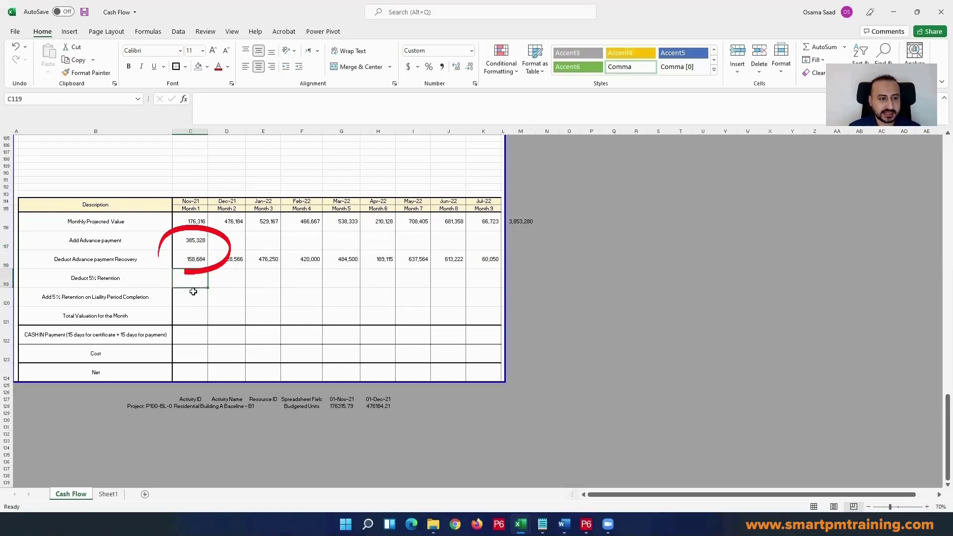
Step: Calculate the first month's 5% retention in C119 with the formula =C116*0.05
text(=)
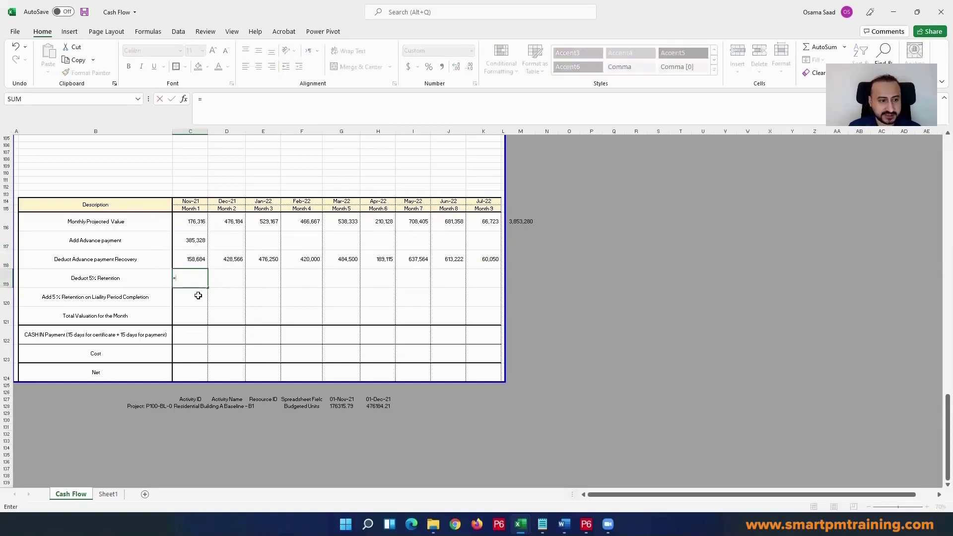
click(198, 222)
text(*)
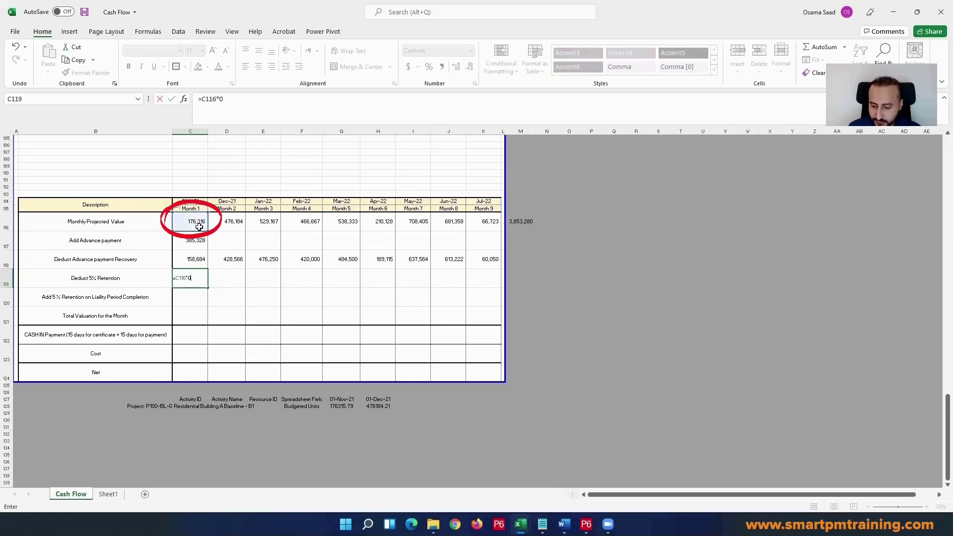
text(0.05)
key(Return)
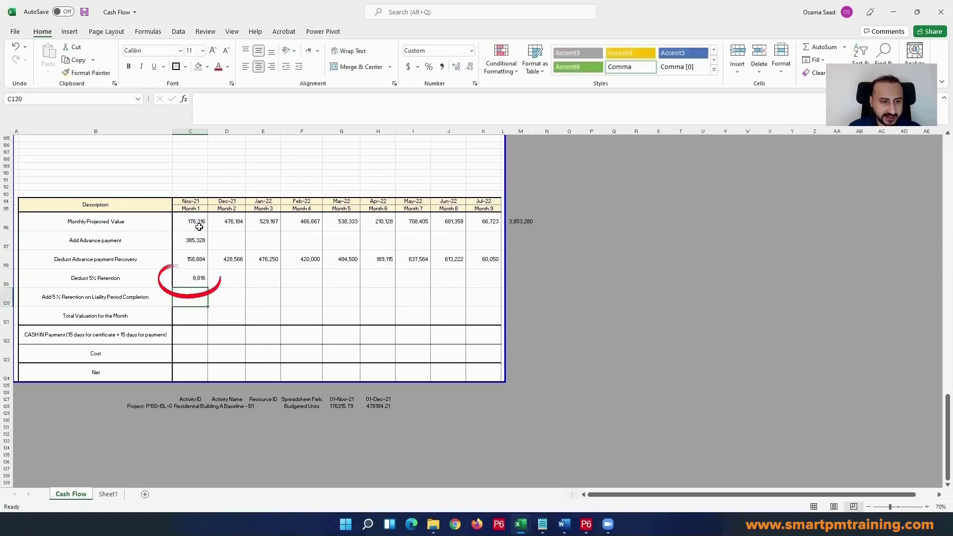
Step: Make the retention in C119 a deduction by changing its formula to =-C116*0.05
click(183, 276)
double_click(183, 276)
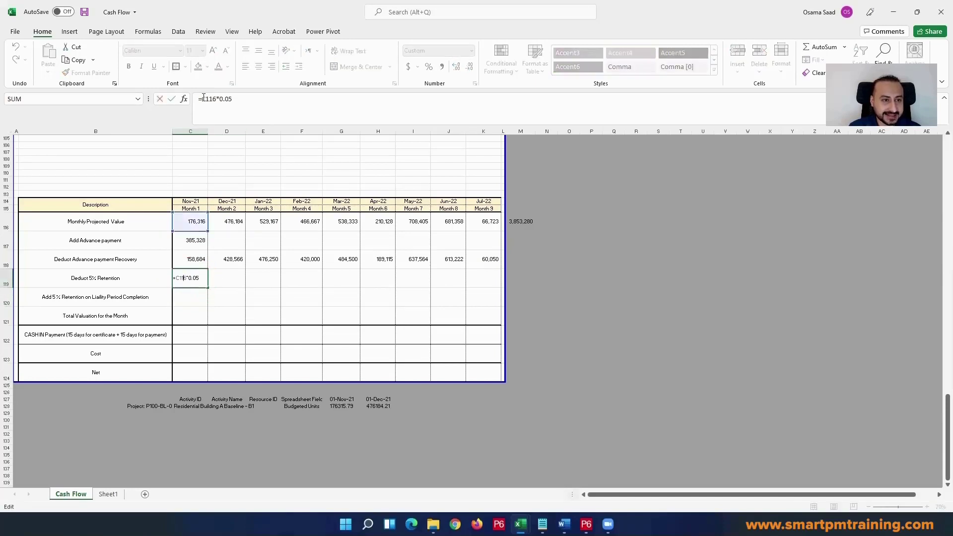
text(-)
key(Return)
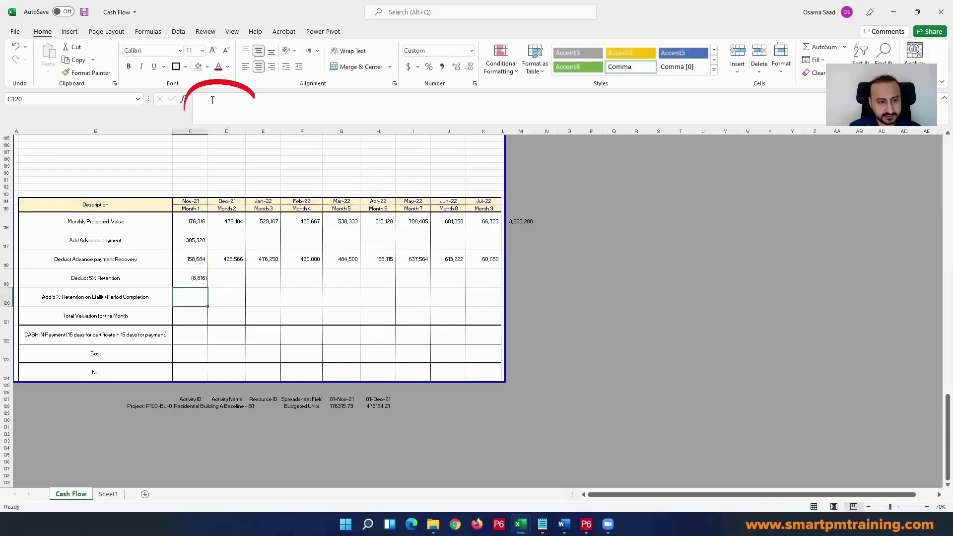
Step: Format C119 as Number with 0 decimal places and the -1,234 style for negative numbers
click(197, 278)
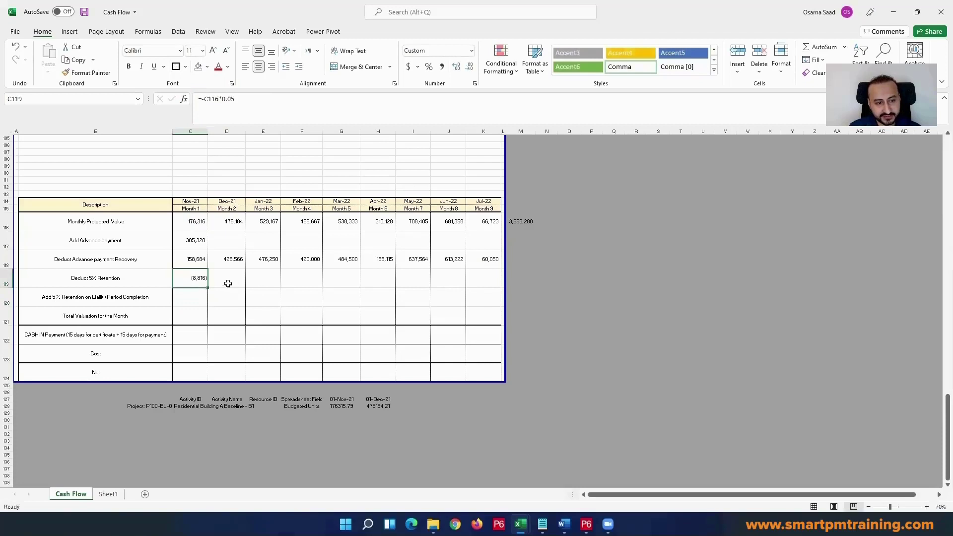
click(232, 84)
click(594, 205)
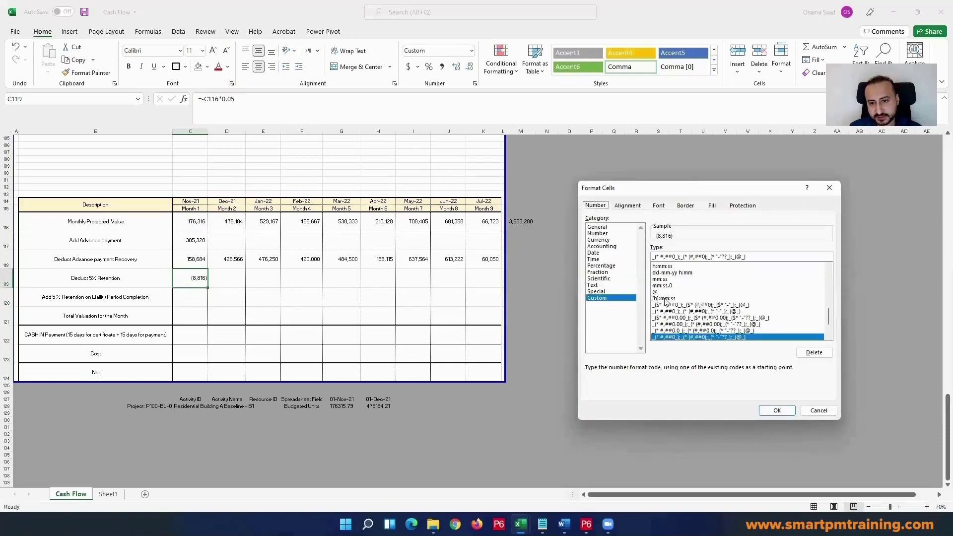
click(618, 235)
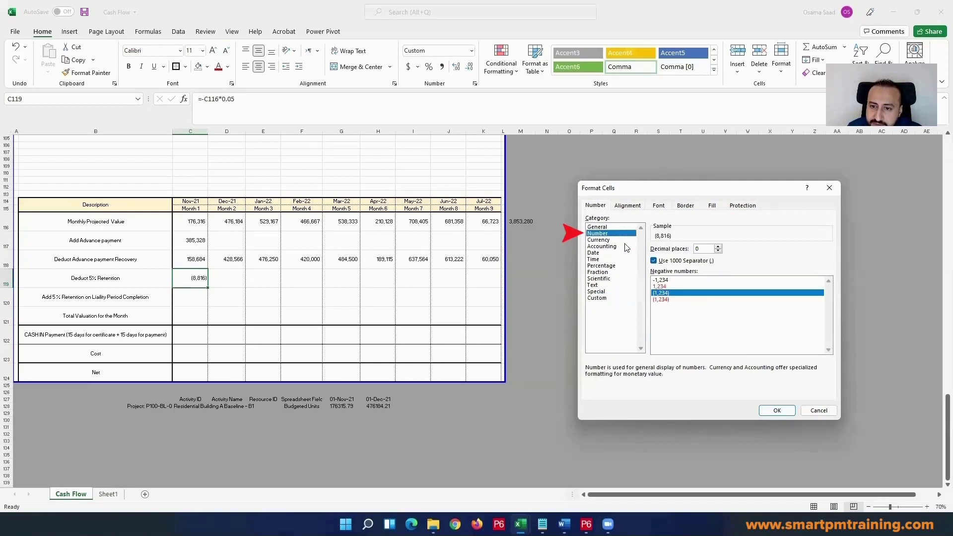
click(662, 281)
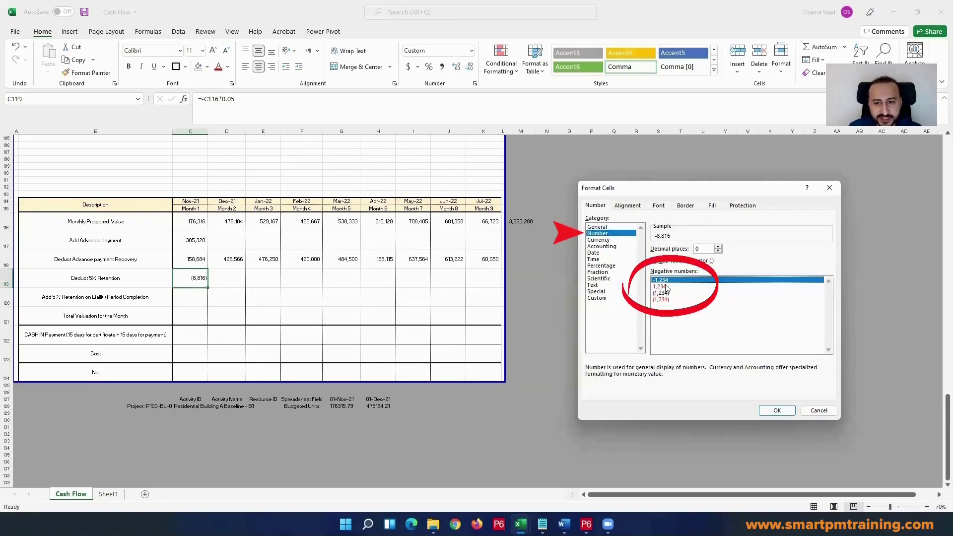
click(776, 411)
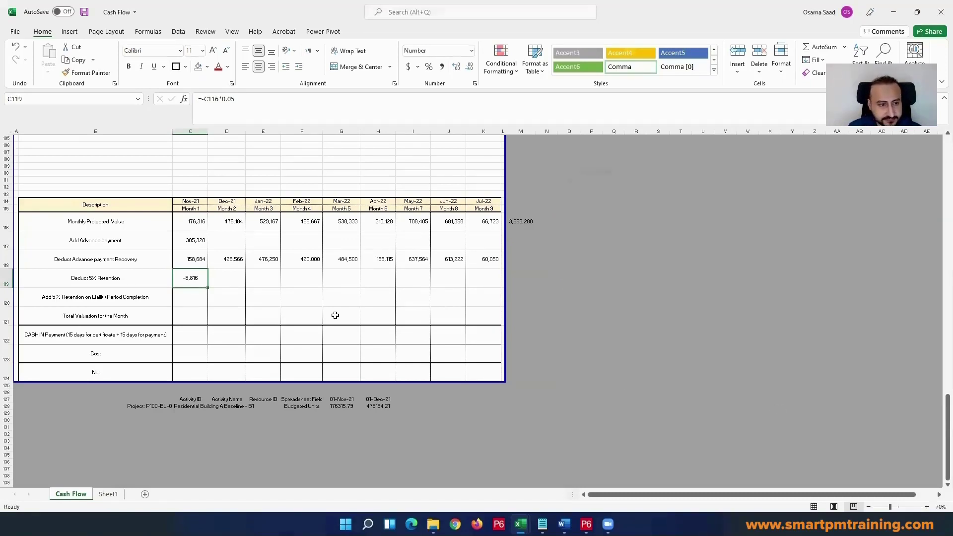
Step: Fill the retention formula from C119 across to K119 and check the sum of the row
click(258, 296)
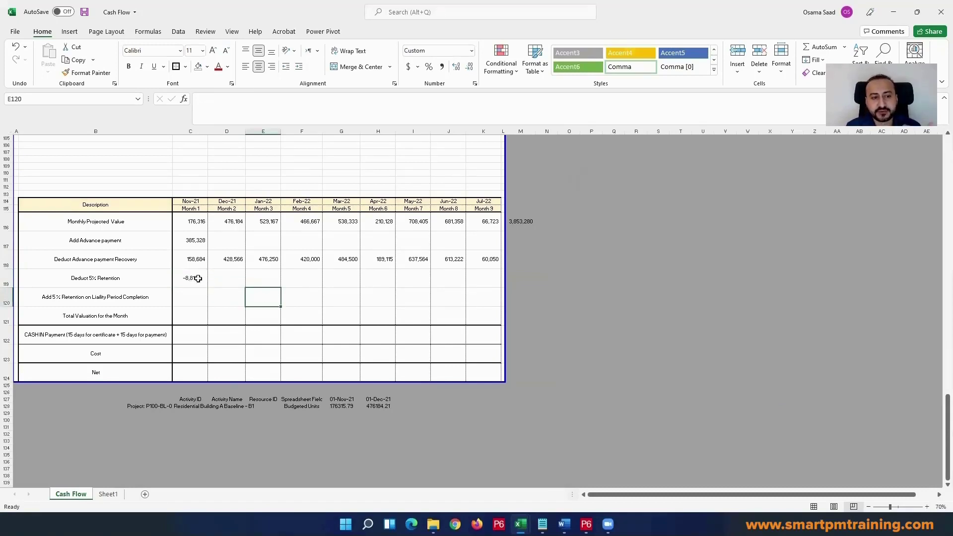
click(197, 278)
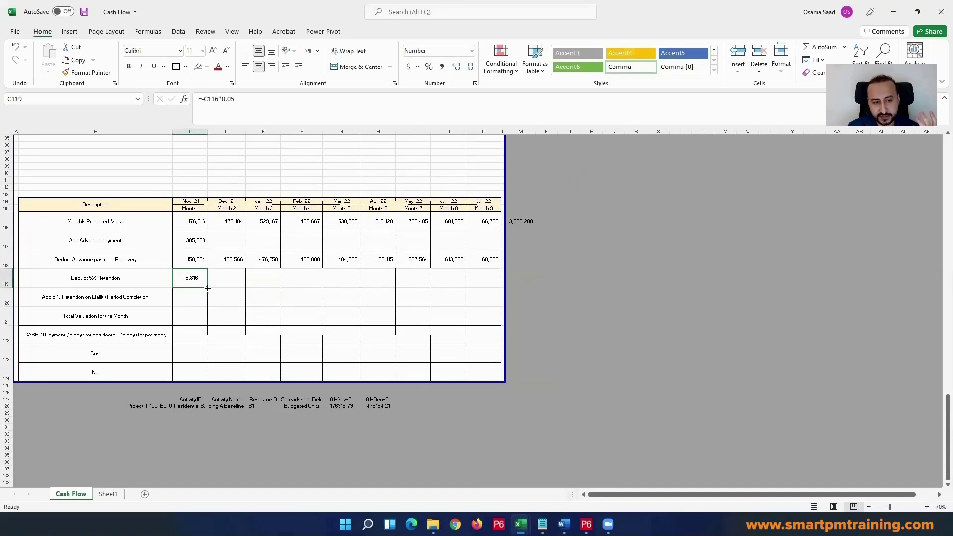
drag(208, 288, 498, 289)
click(431, 310)
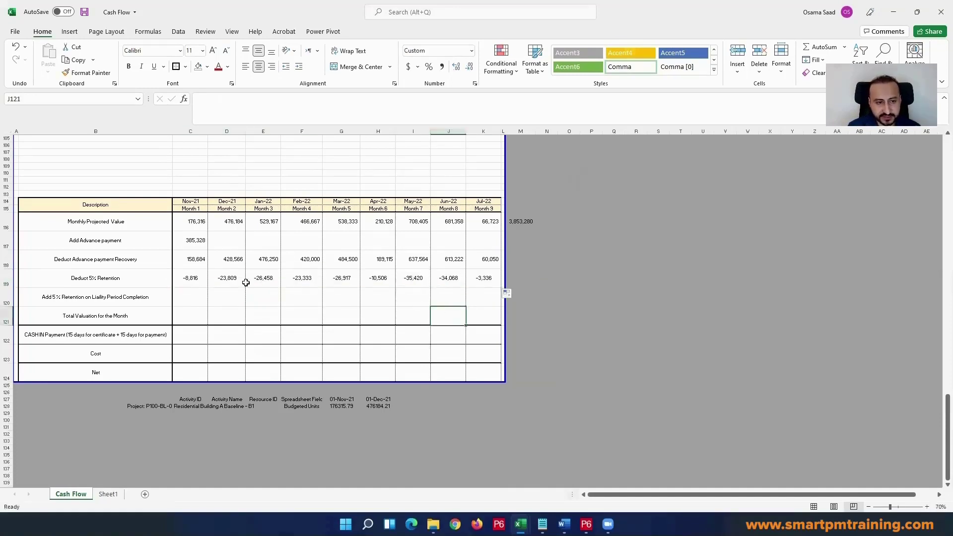
drag(192, 279, 472, 280)
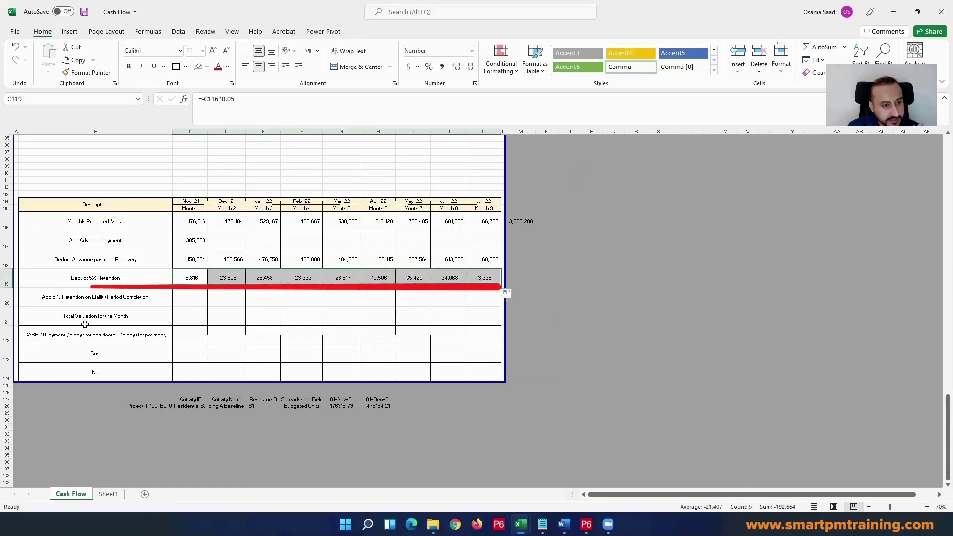
click(124, 298)
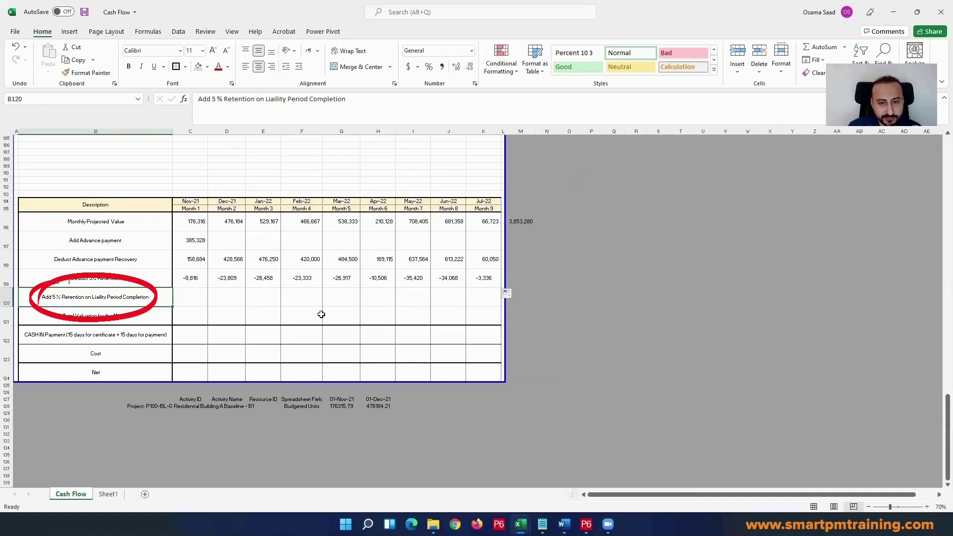
Step: Extend the print area boundary to column O and move the projected total from M116 to Q116
drag(506, 159, 584, 172)
click(527, 221)
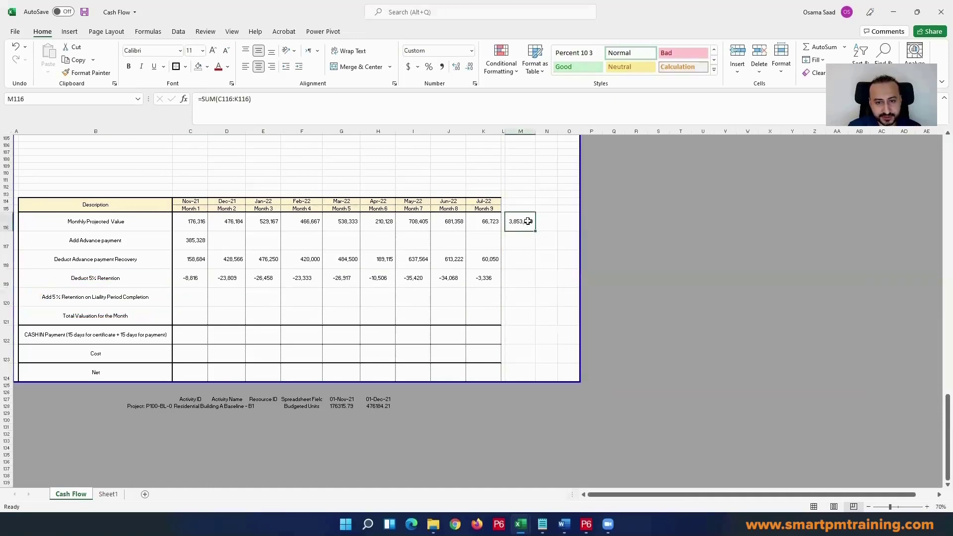
drag(527, 220, 624, 219)
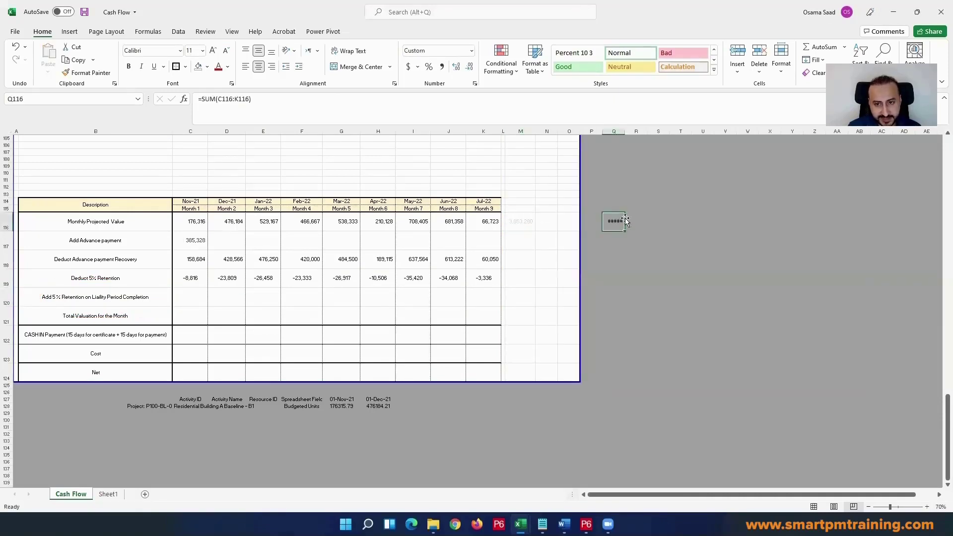
Step: Widen column L to about the width of the month columns
click(509, 200)
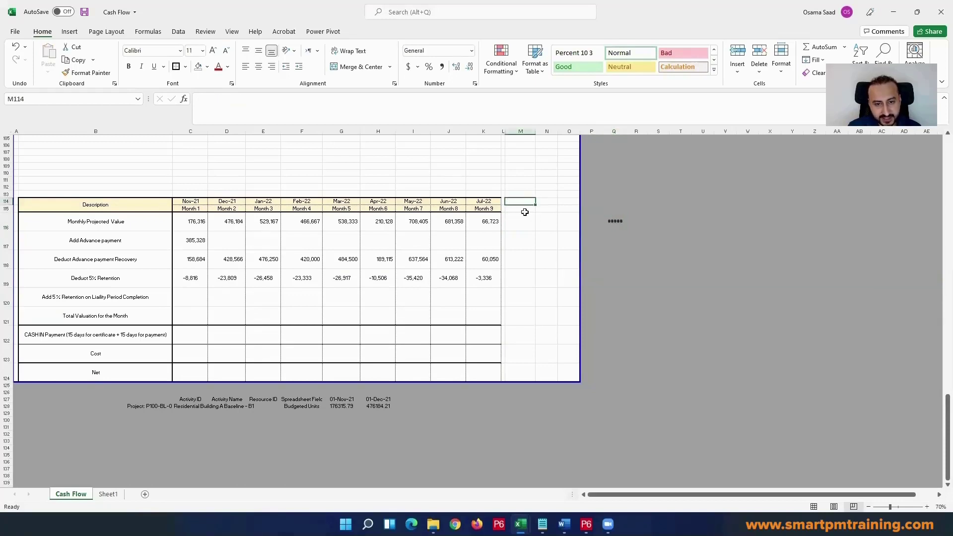
drag(505, 131, 537, 147)
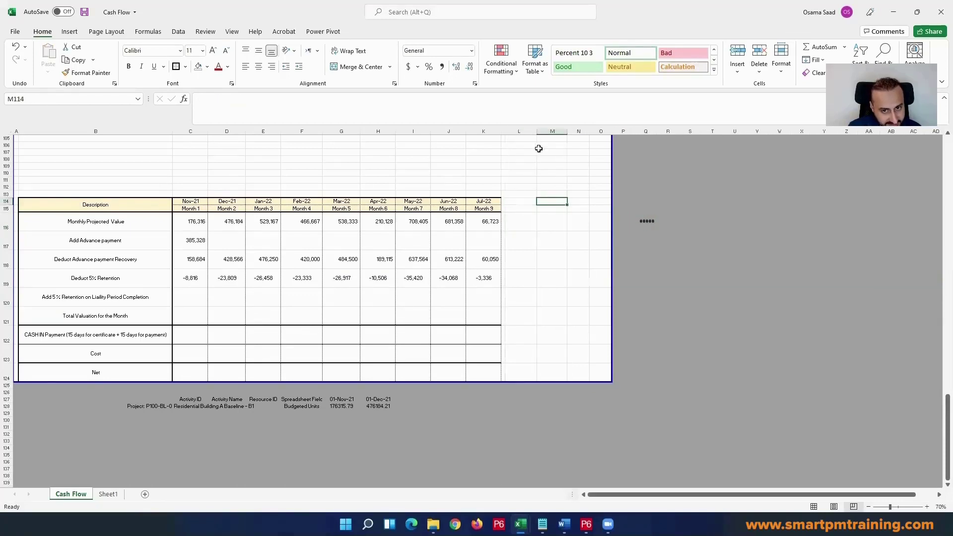
Step: Unmerge the CASH FLOW title cells spanning B11:L13
click(448, 131)
scroll(481, 172, up, 15)
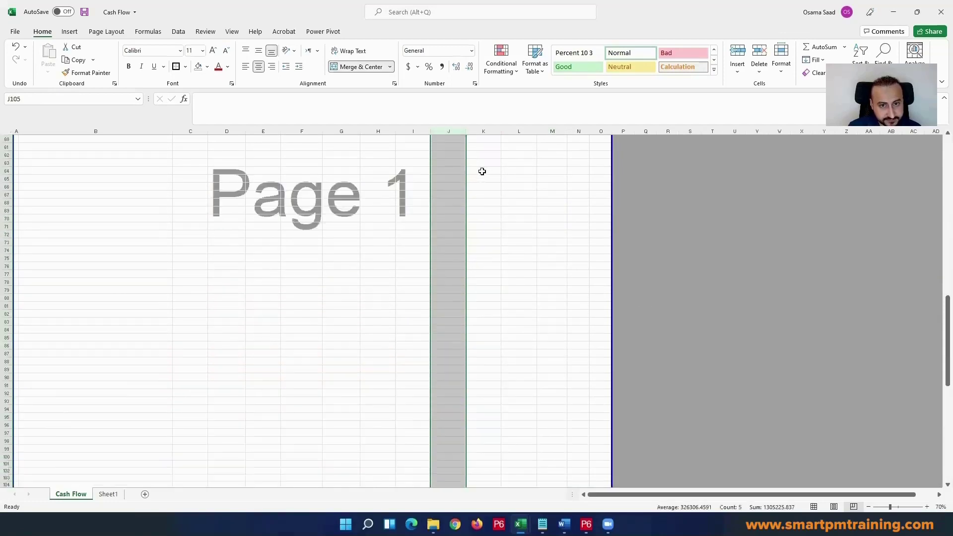
scroll(482, 172, up, 20)
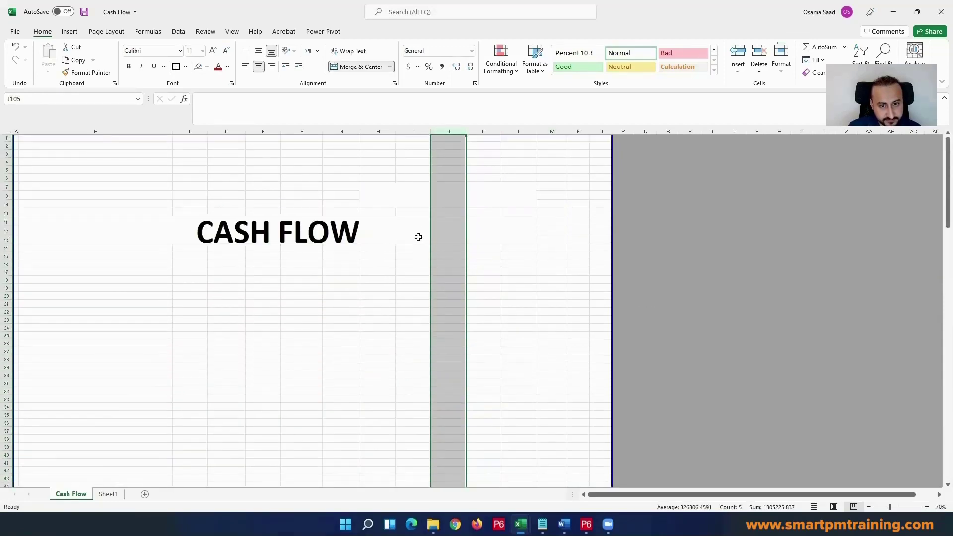
click(419, 237)
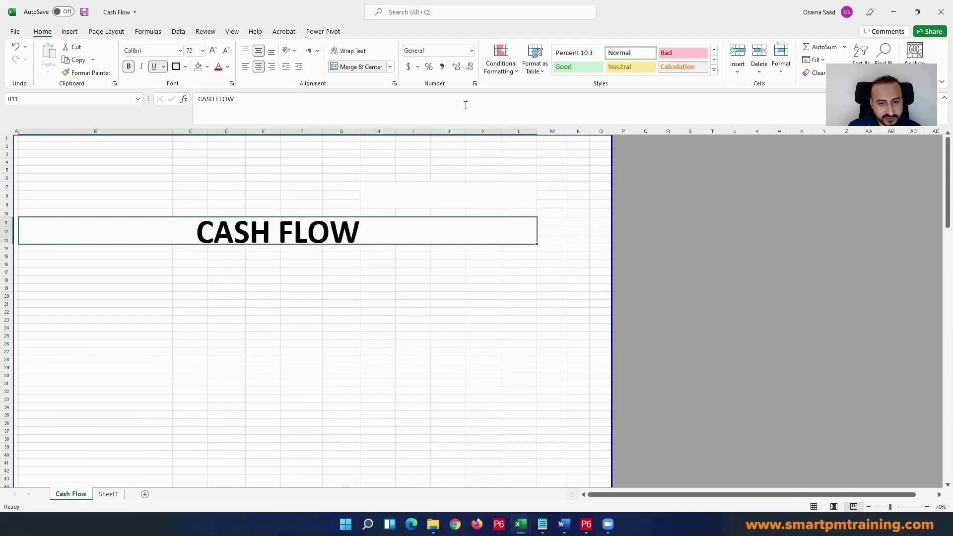
Step: Try to copy the formatting of the whole column J onto column L
scroll(513, 162, down, 20)
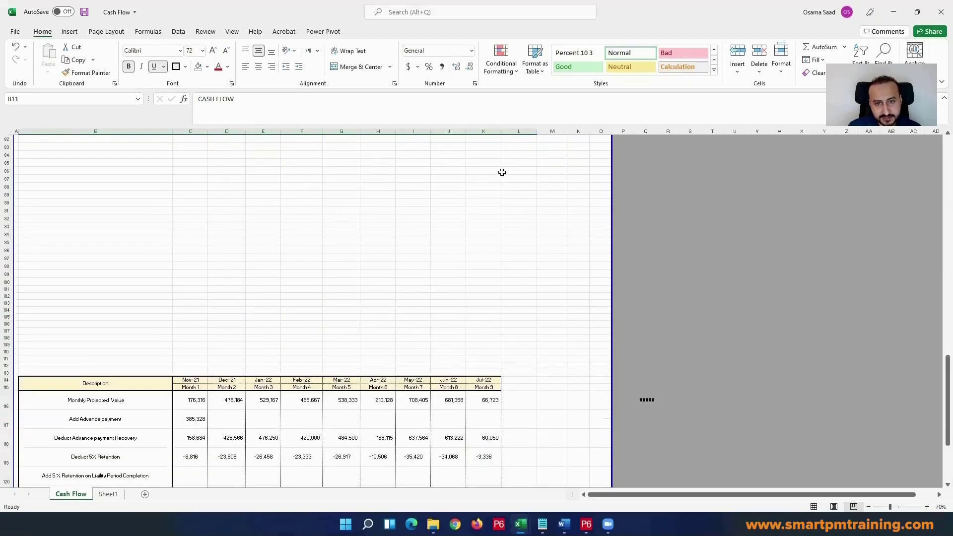
scroll(502, 172, down, 1)
click(449, 131)
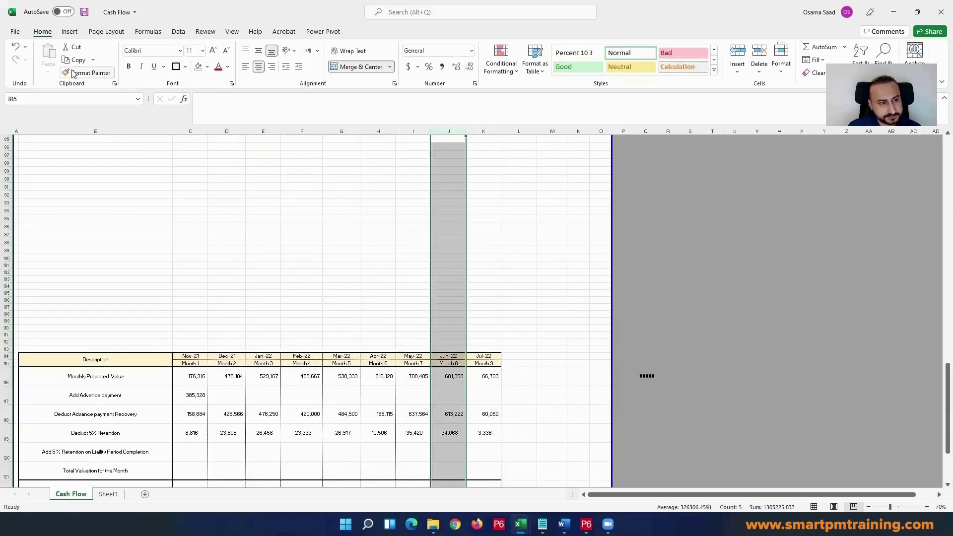
click(73, 74)
click(519, 132)
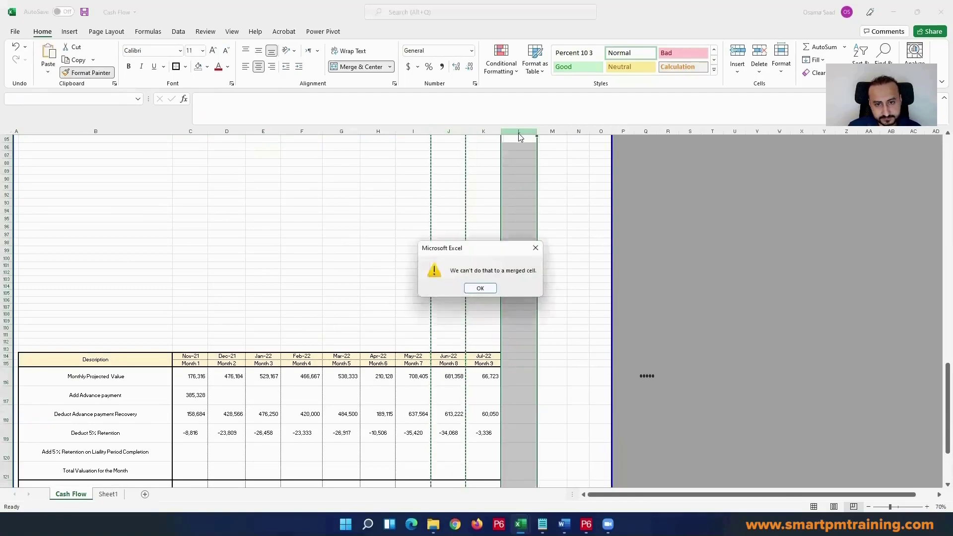
click(480, 288)
Step: Unmerge the empty merged block H7:L9 above the title
scroll(524, 315, down, 6)
click(520, 335)
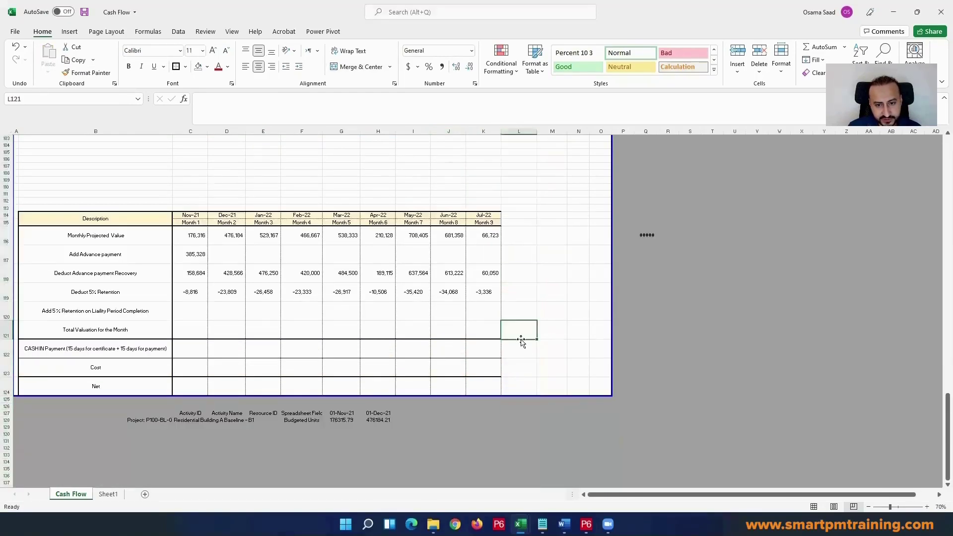
scroll(522, 327, up, 20)
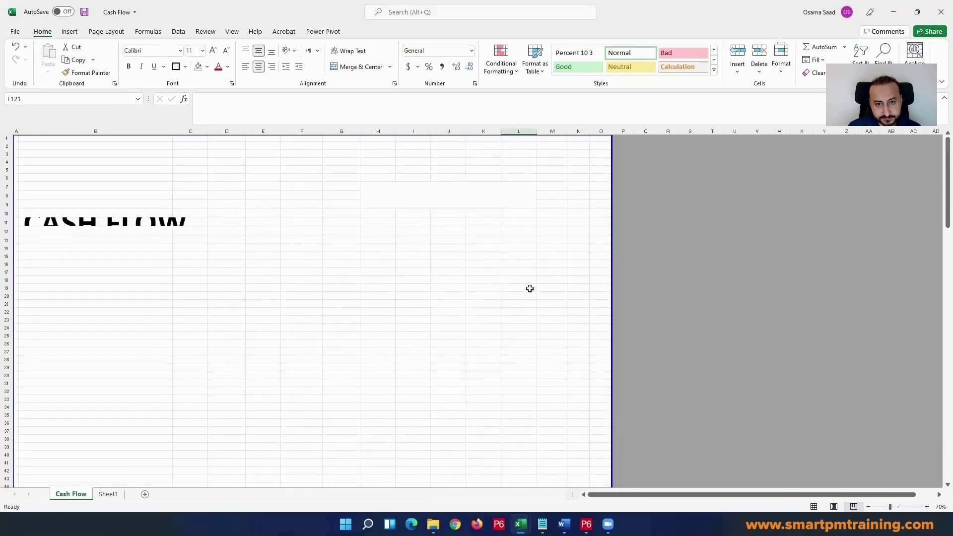
click(505, 201)
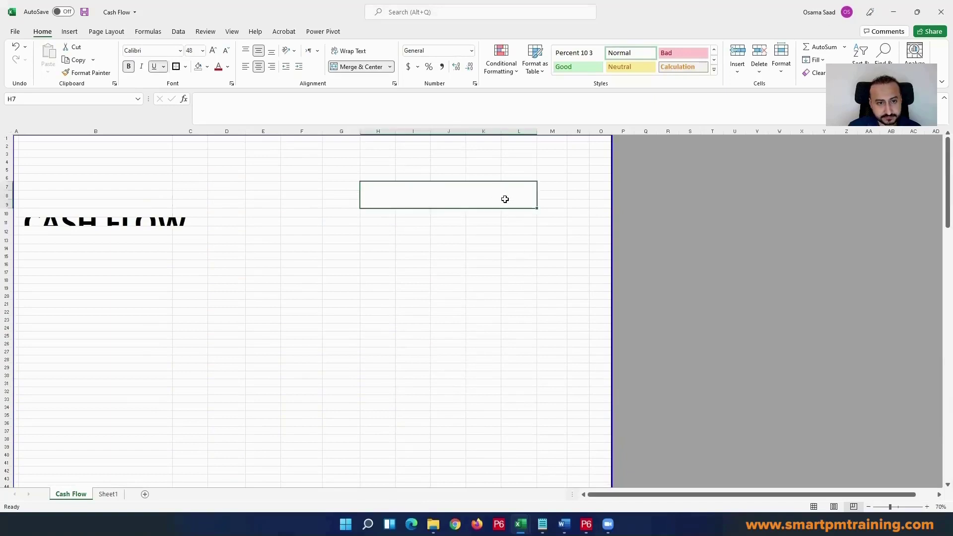
click(349, 67)
Step: Copy the formatting of the whole column J onto column L to extend the table by one column
scroll(496, 149, down, 20)
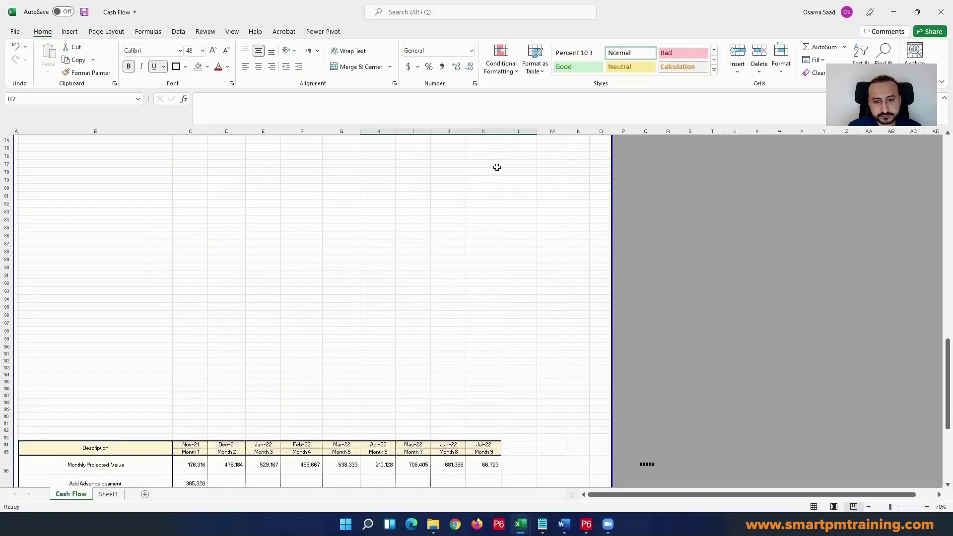
scroll(497, 167, down, 3)
click(448, 131)
key(alt+h)
key(f)
key(p)
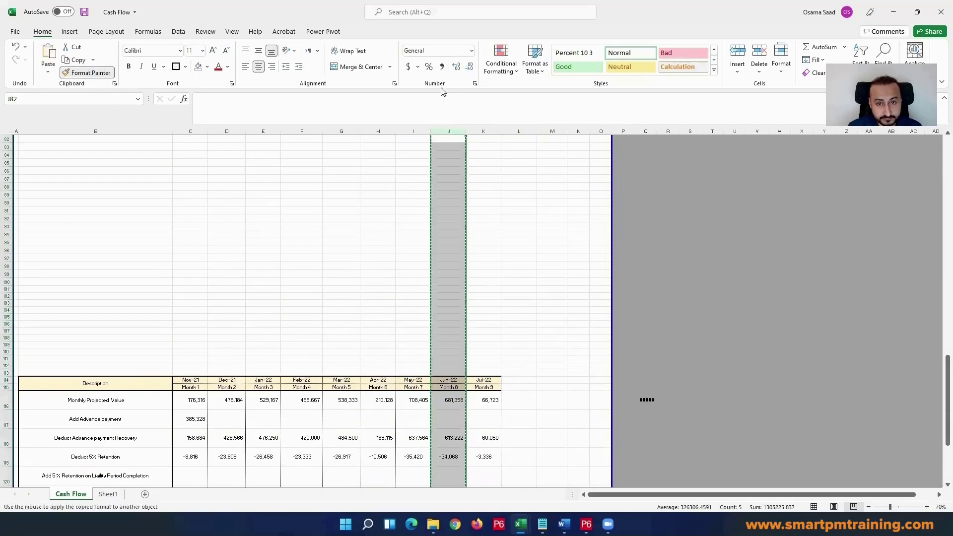
click(519, 131)
click(439, 365)
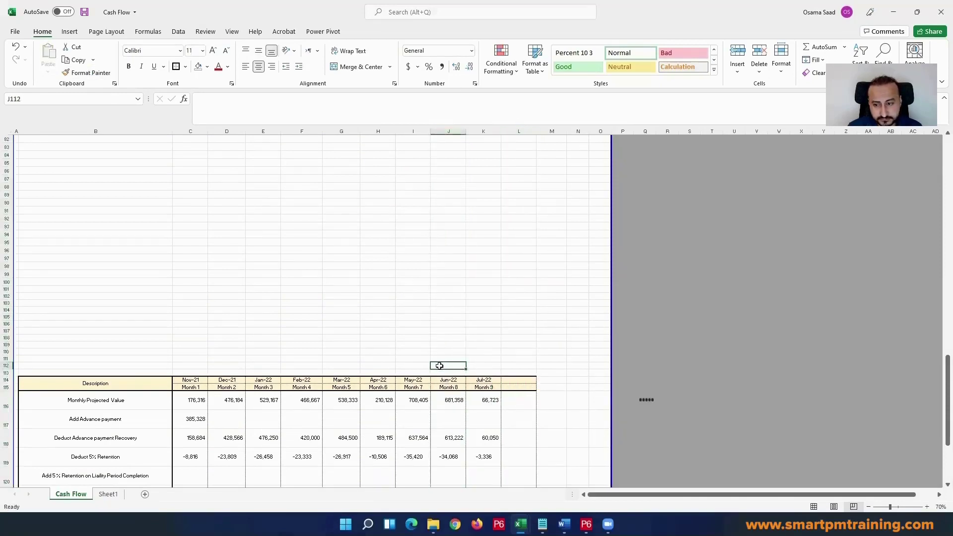
Step: Enter July 2023 as the month heading of the empty last table column in L114
scroll(441, 366, down, 5)
click(519, 262)
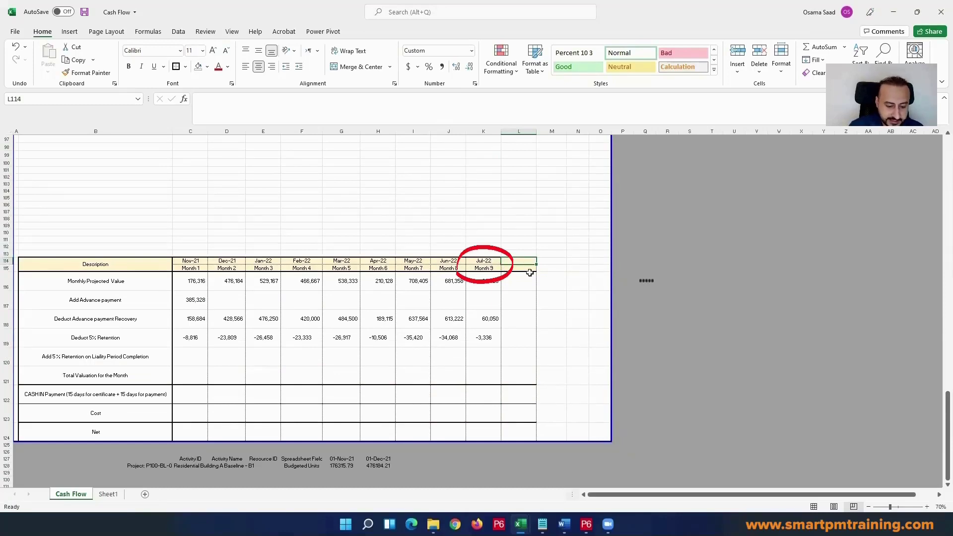
text(Jun)
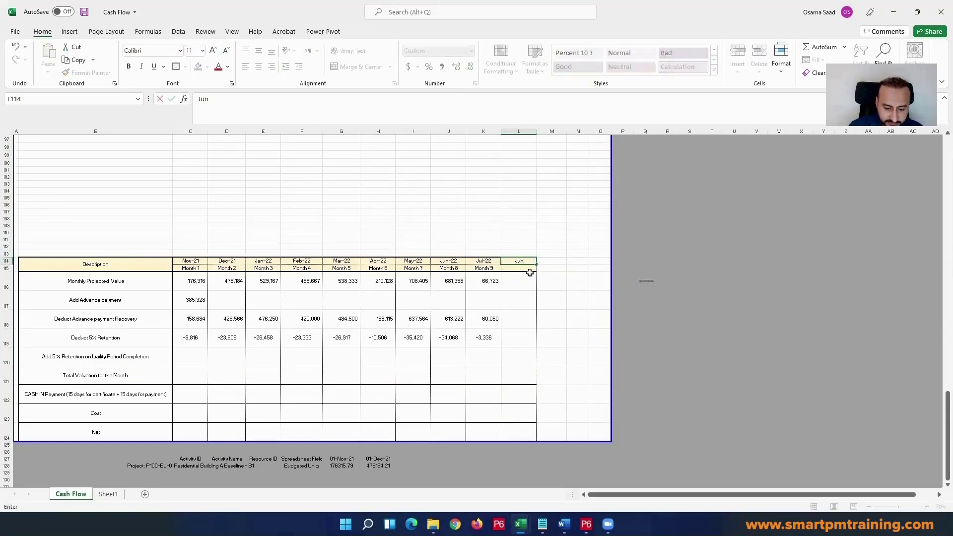
text(-)
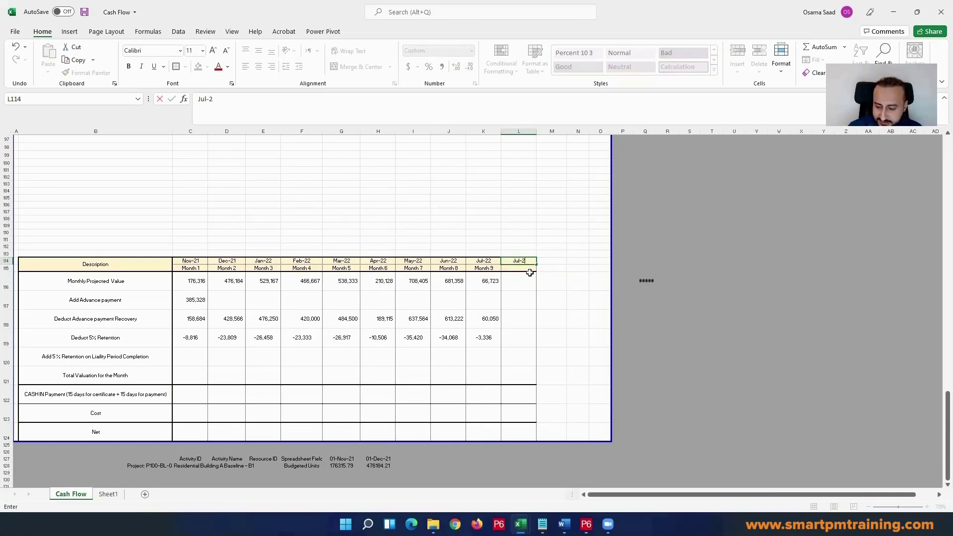
text(2023)
key(Return)
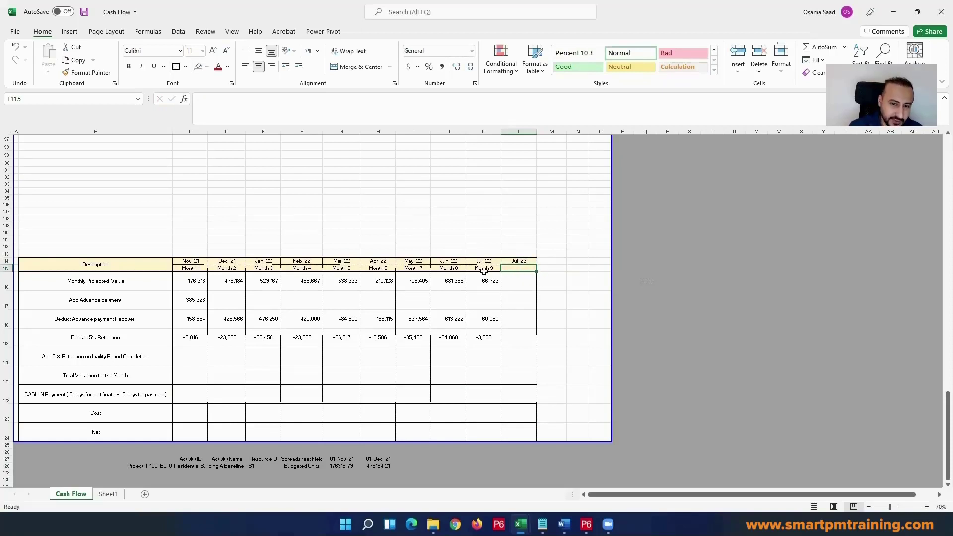
click(527, 262)
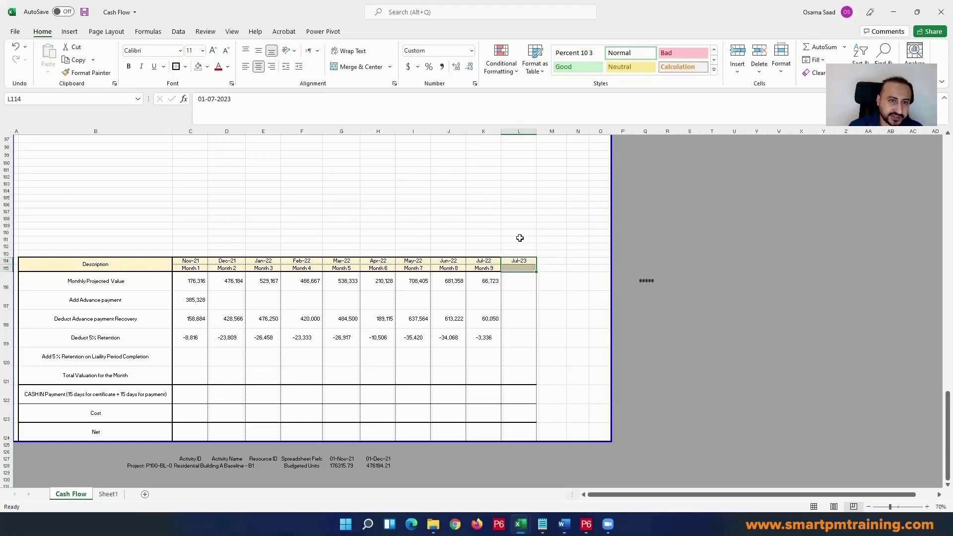
click(475, 301)
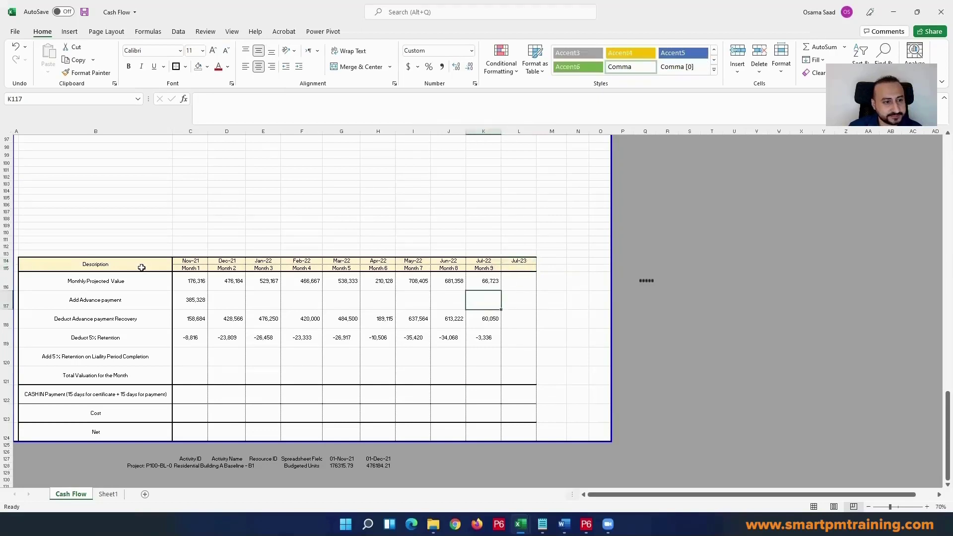
drag(142, 268, 519, 433)
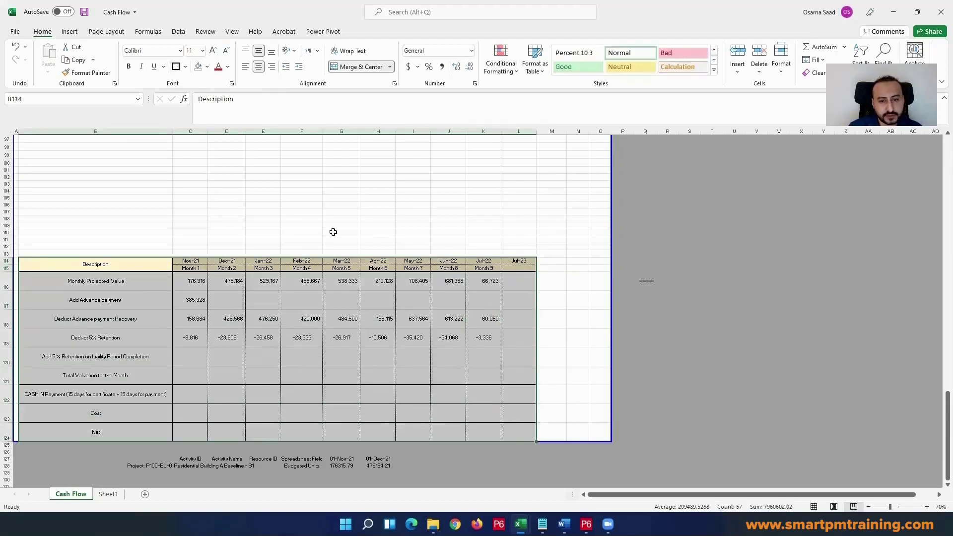
click(341, 247)
click(451, 341)
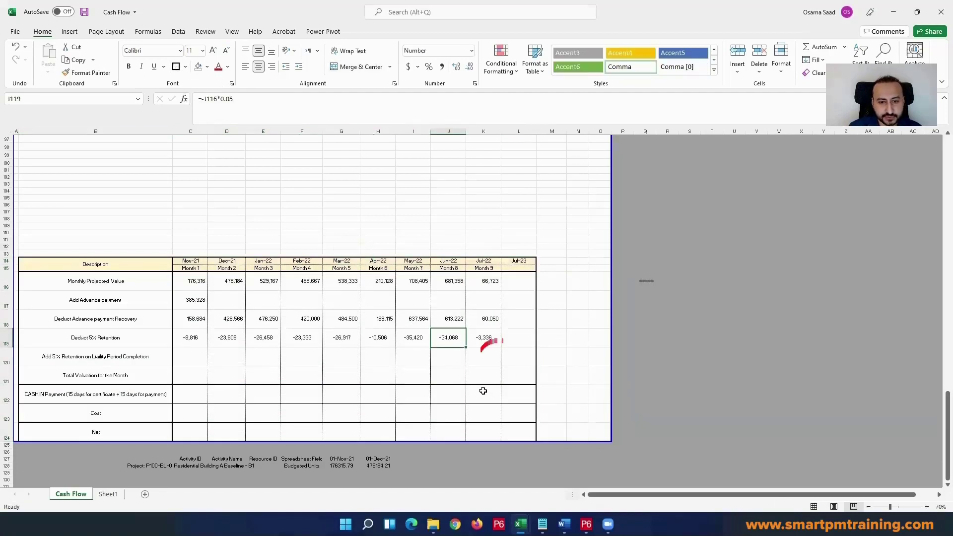
Step: Calculate the 5% retention release for Jul-23 in L120 with =0.05*Q116, and widen column Q to fit its total
click(527, 353)
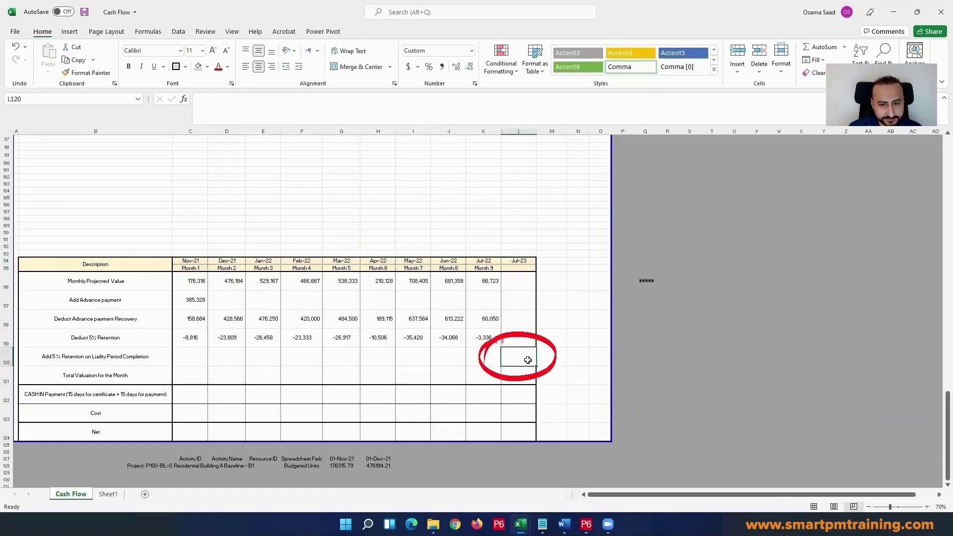
text(=)
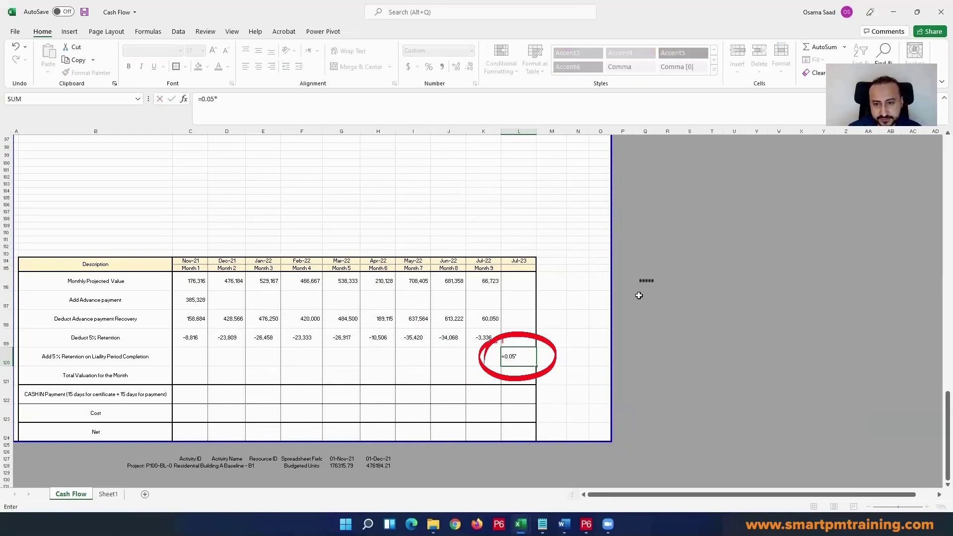
text(0.05*)
click(645, 281)
key(Return)
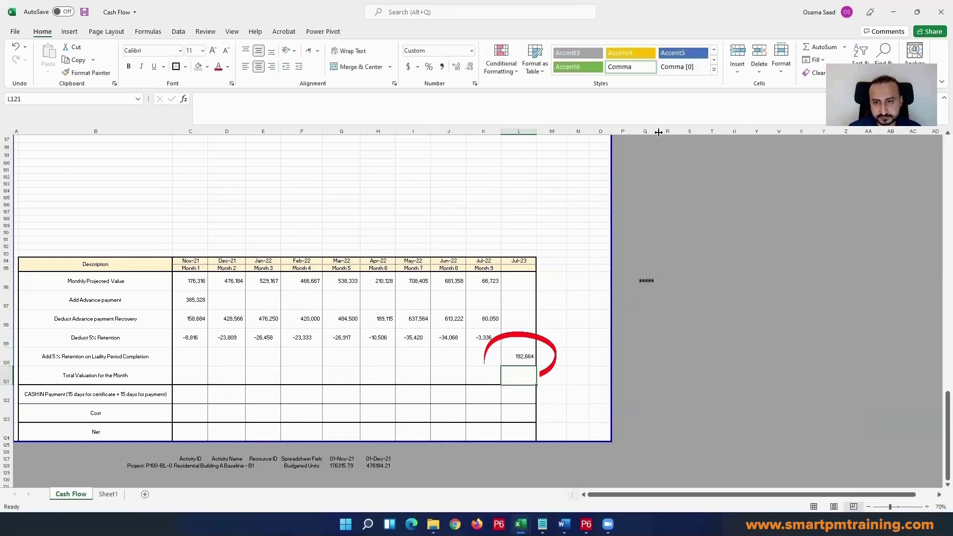
drag(658, 132, 666, 133)
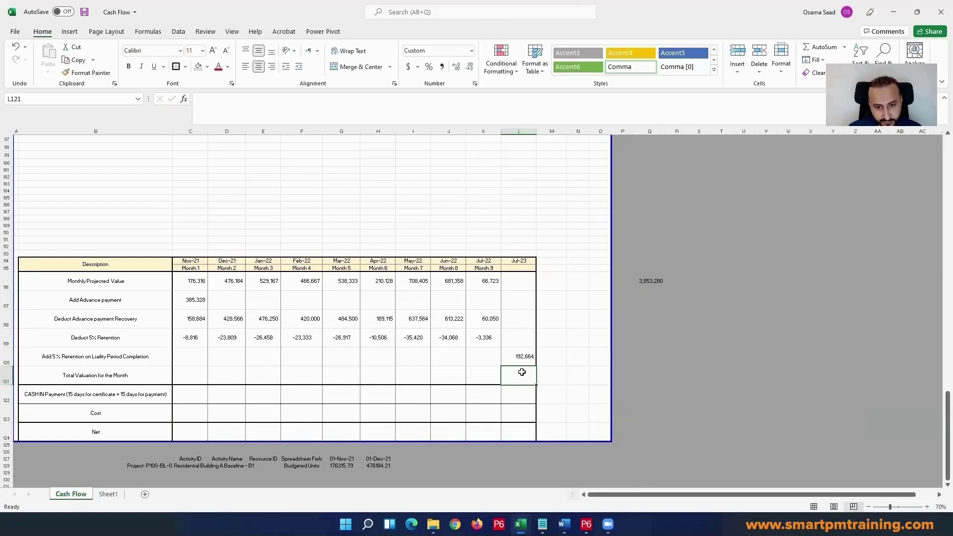
click(522, 356)
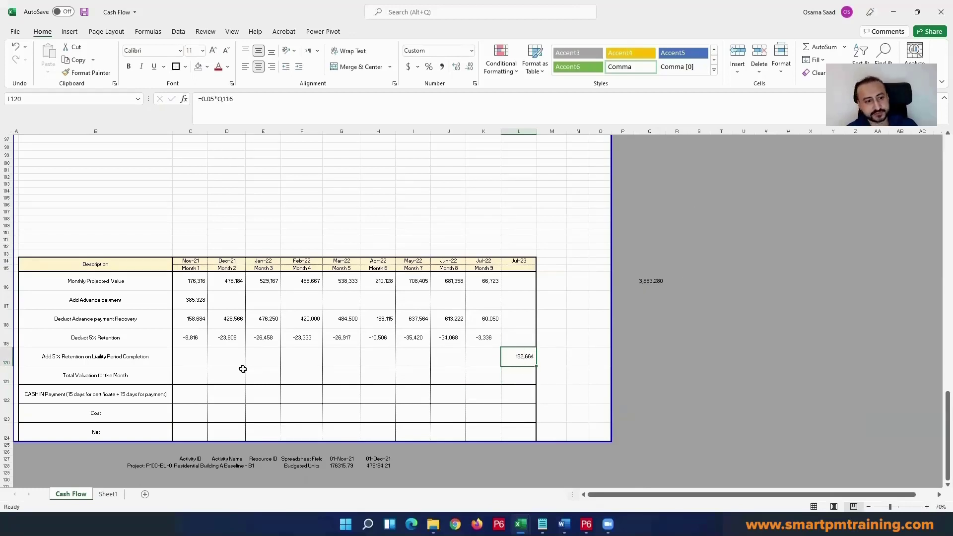
mouse_move(75, 356)
mouse_down()
mouse_move(131, 367)
mouse_move(58, 370)
mouse_up()
click(190, 382)
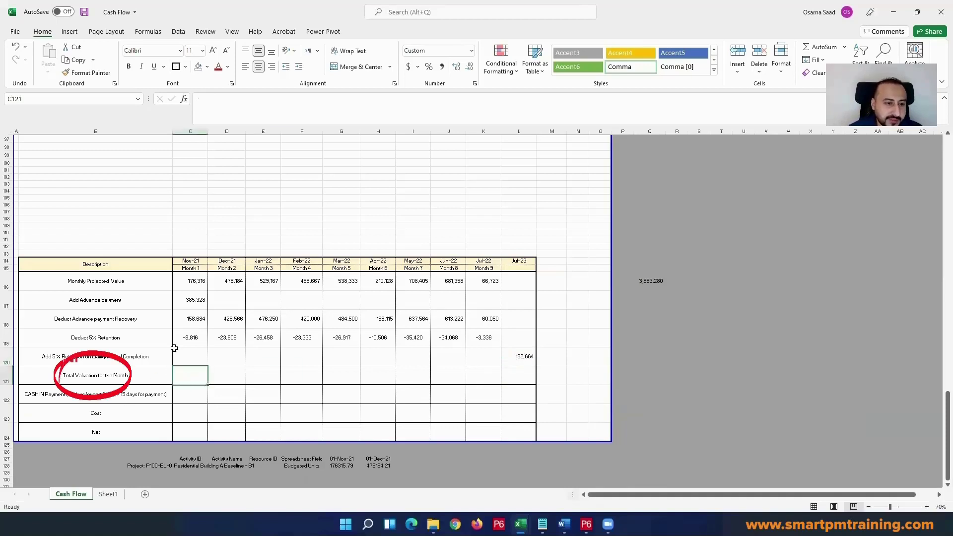
text(=sum)
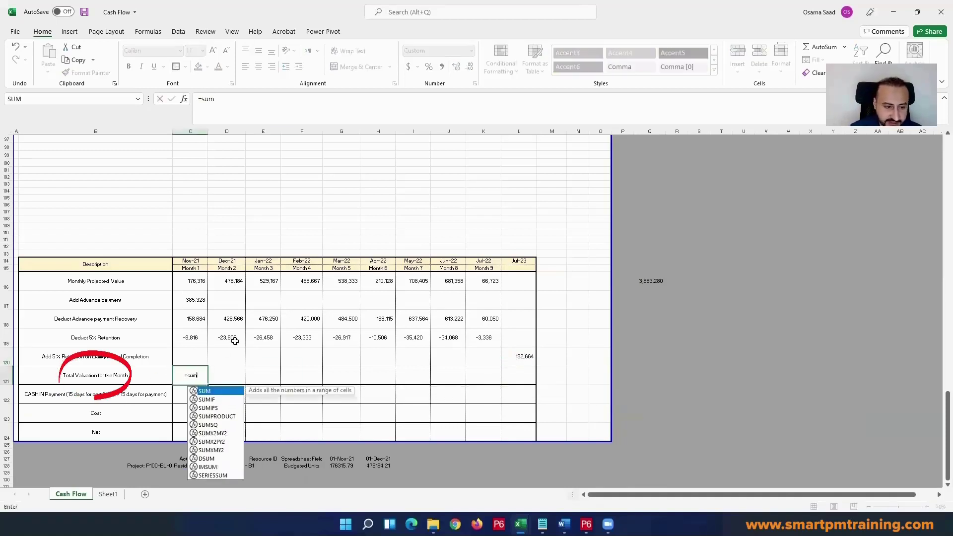
double_click(231, 393)
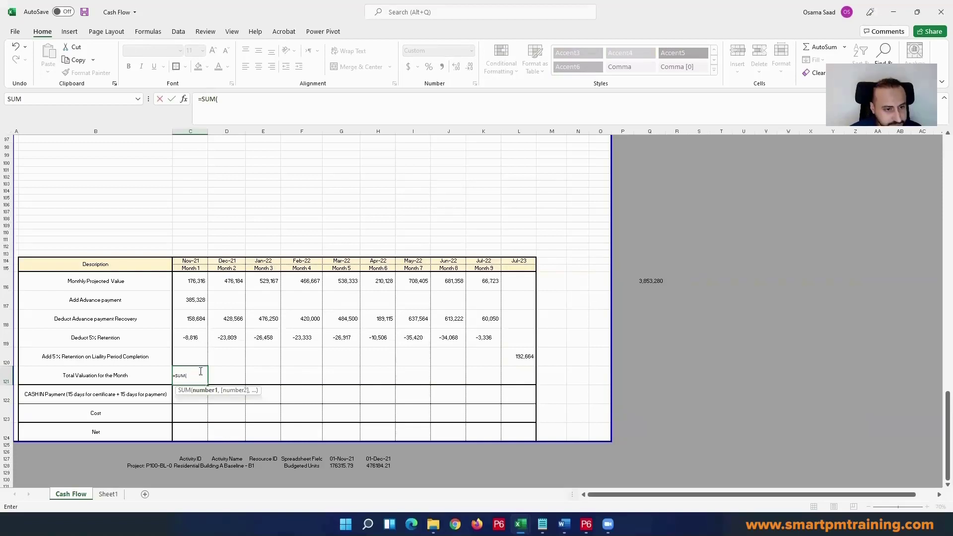
key(Escape)
Step: Replace the Nov-21 advance payment recovery formula in C118 with =-0.1*C116
click(201, 317)
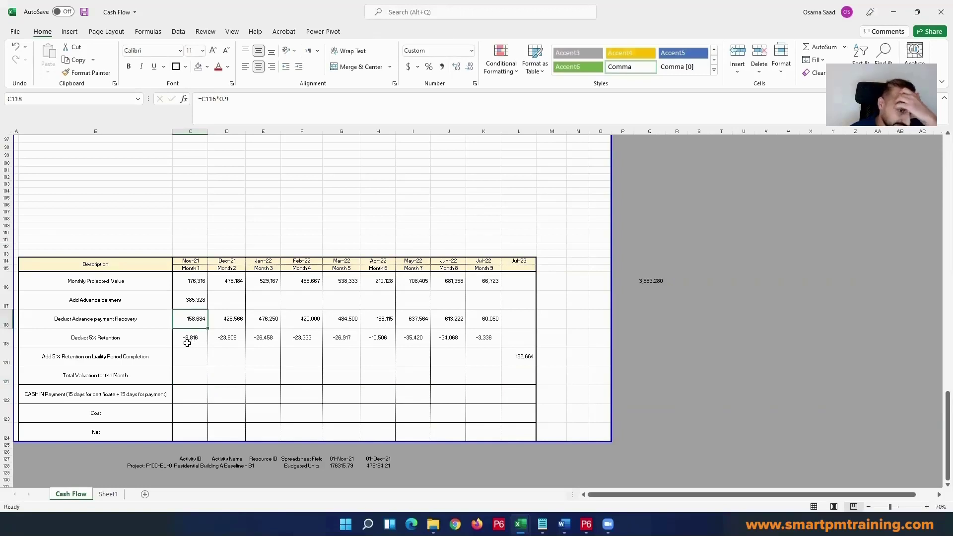
mouse_move(58, 308)
mouse_down()
mouse_move(67, 325)
mouse_move(130, 323)
mouse_up()
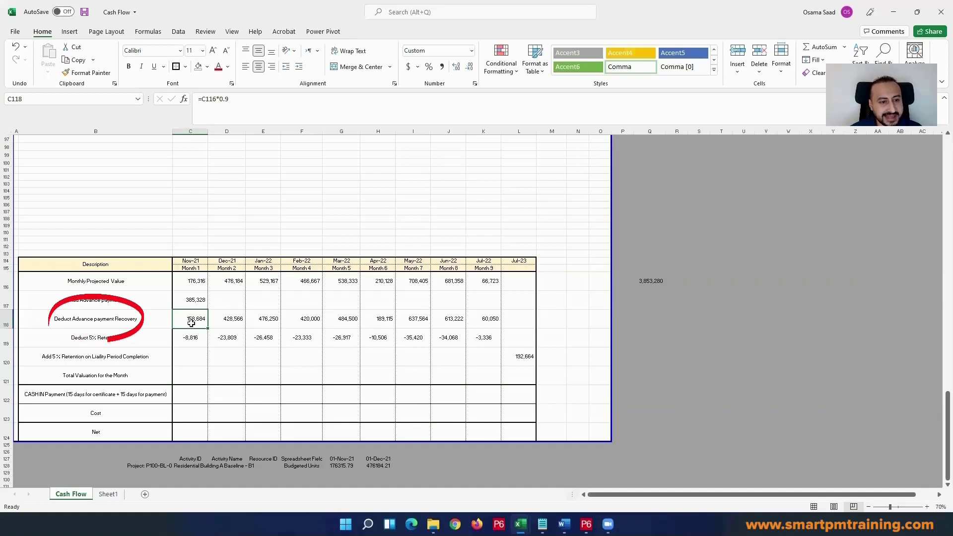
drag(196, 320, 480, 320)
click(196, 321)
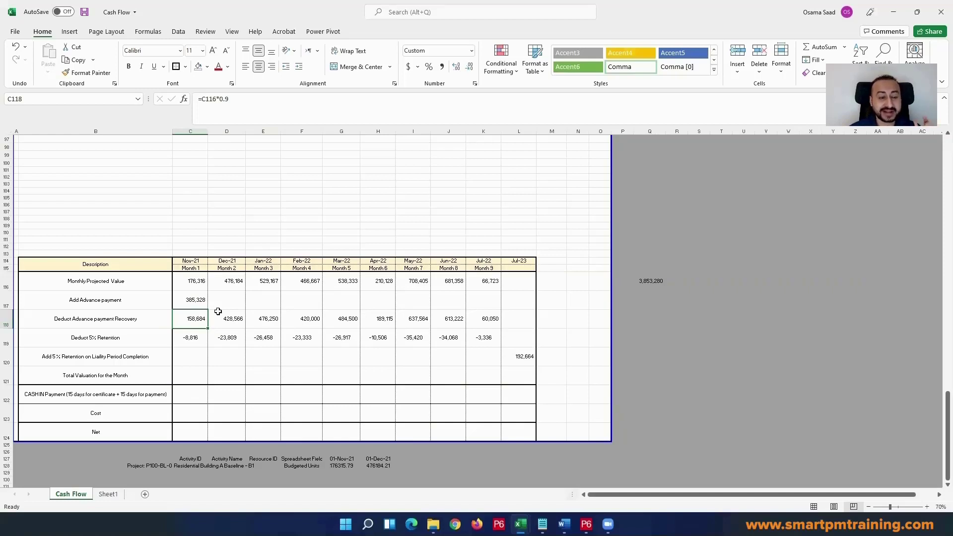
text(=0.1)
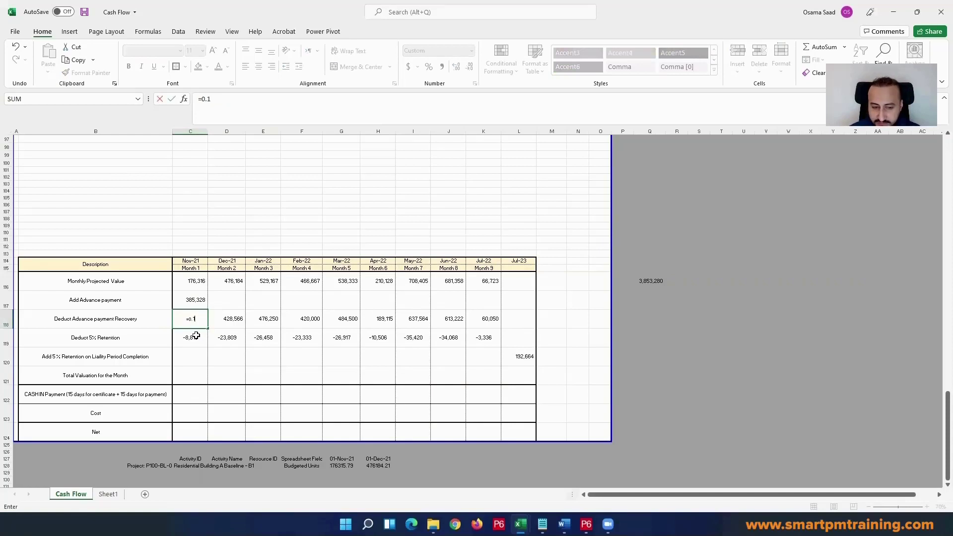
text(*)
click(193, 286)
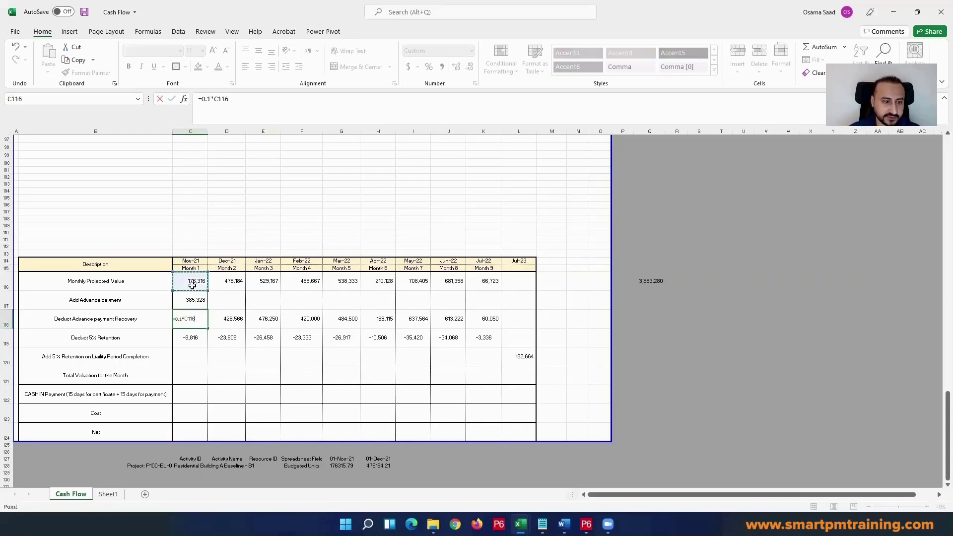
key(Return)
double_click(182, 320)
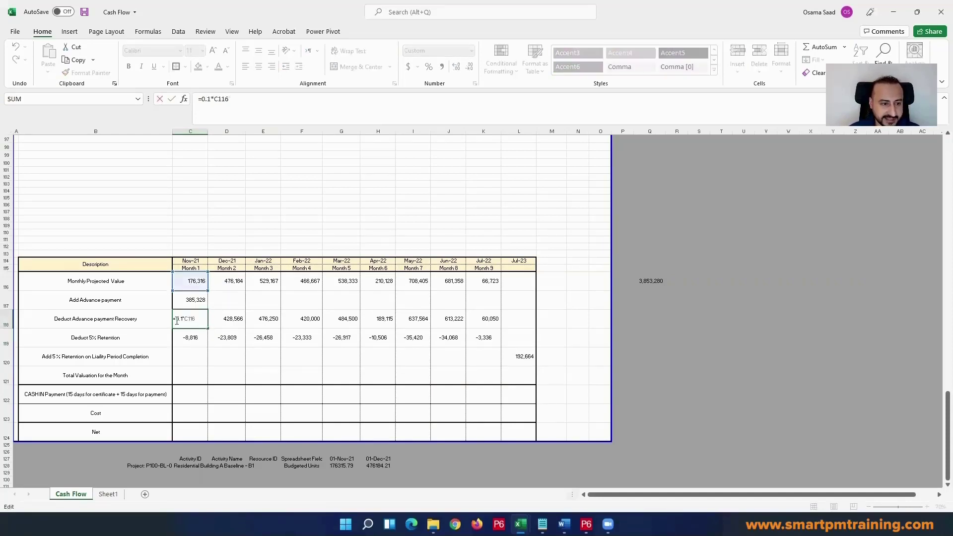
click(177, 320)
text(-)
key(Return)
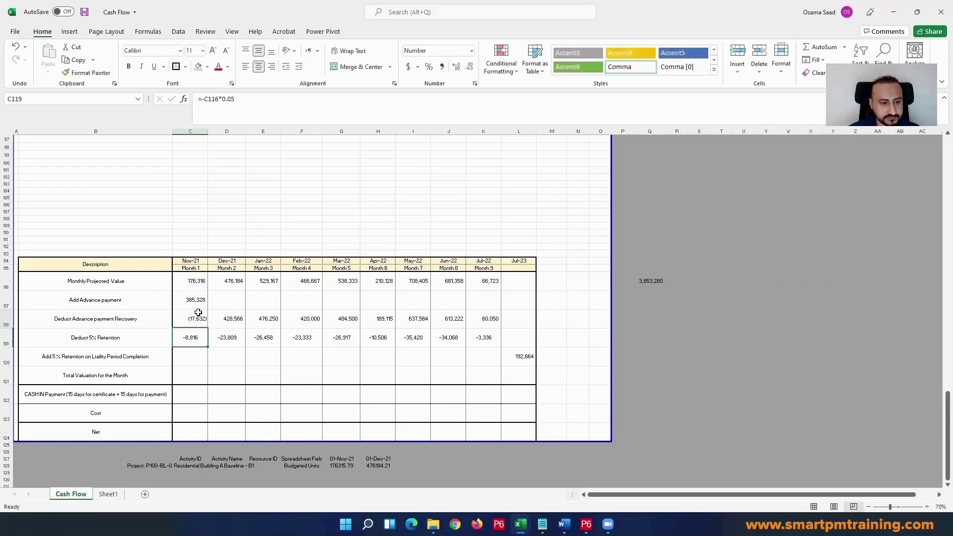
Step: Fill the advance payment recovery formula from C118 across to Jul-22 in K118
click(198, 312)
drag(207, 328, 502, 329)
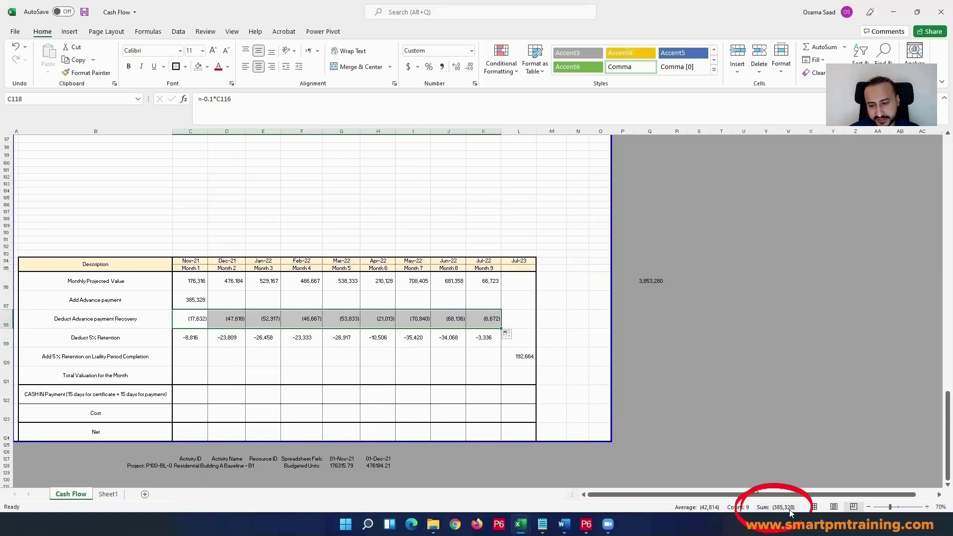
click(184, 300)
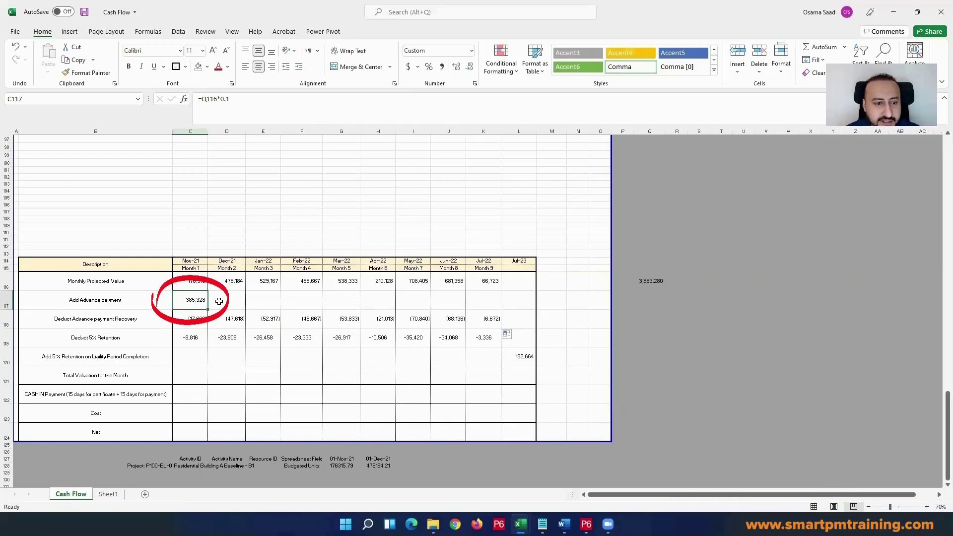
Step: Copy the number format of the 5% retention cell E119 onto the advance payment recovery cells C118:K118
click(263, 336)
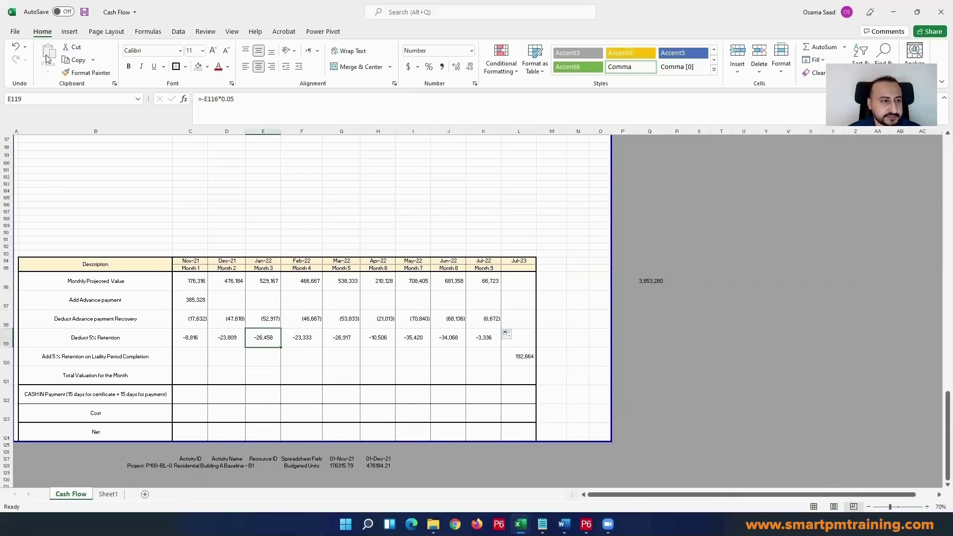
click(82, 73)
drag(190, 318, 484, 319)
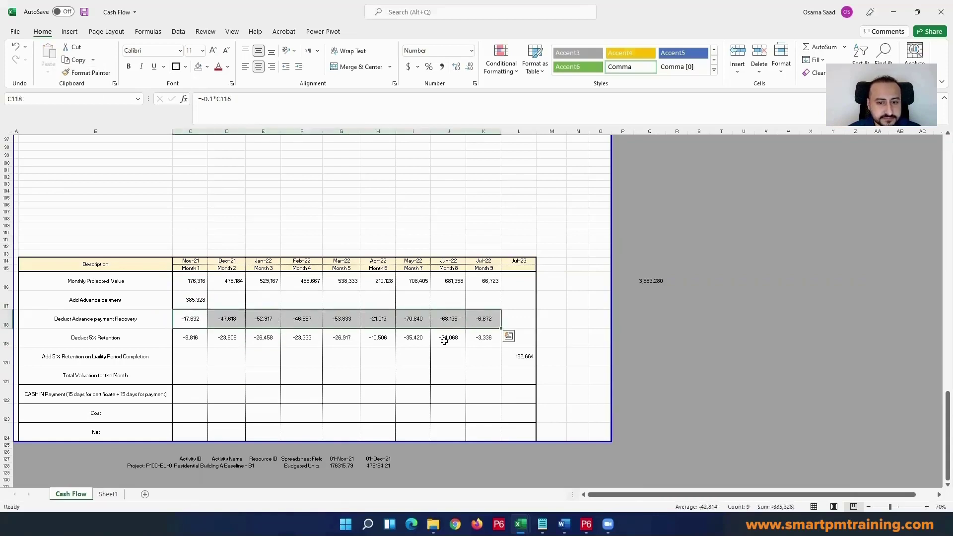
click(413, 353)
click(316, 369)
Step: Examine the Nov-21 projected value, advance payment, recovery and retention entries that make up the month's valuation
click(193, 320)
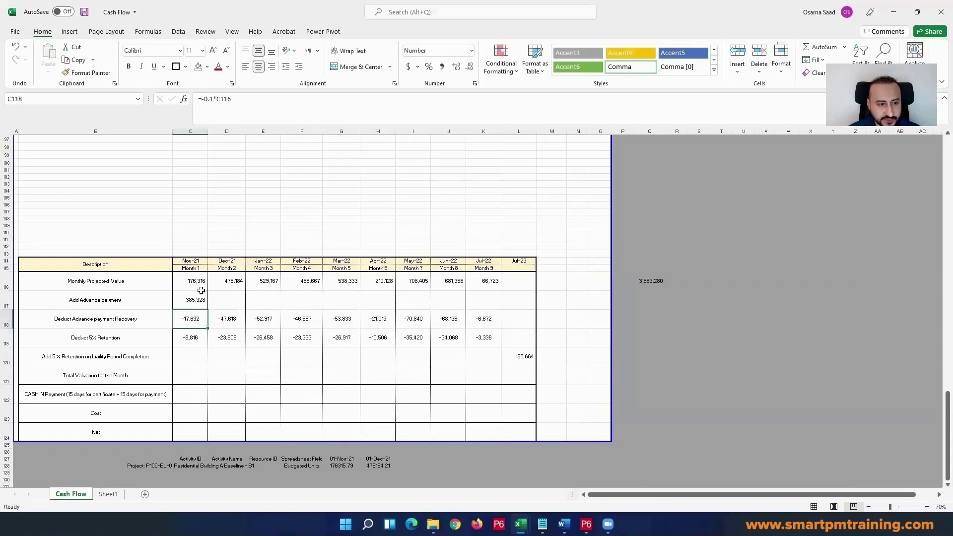
drag(197, 282, 191, 380)
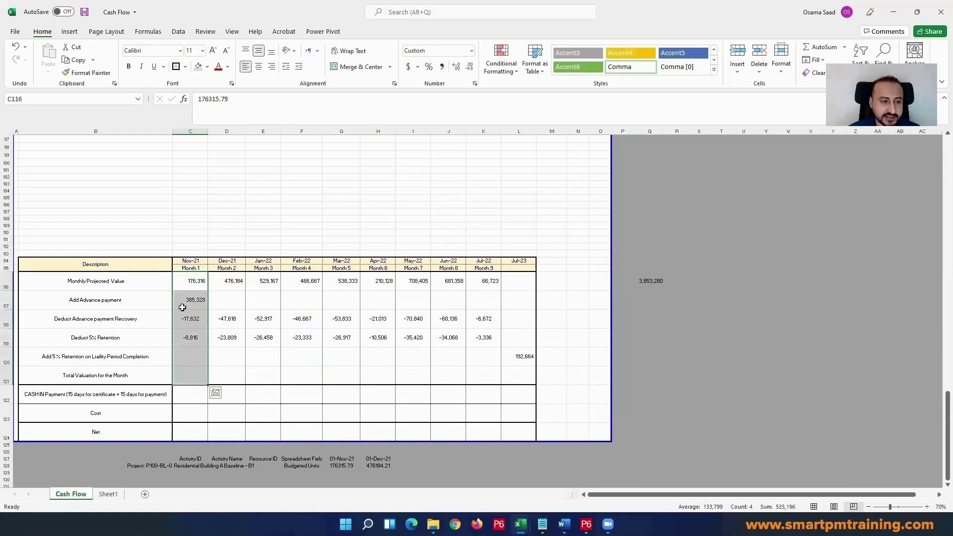
click(183, 306)
click(195, 278)
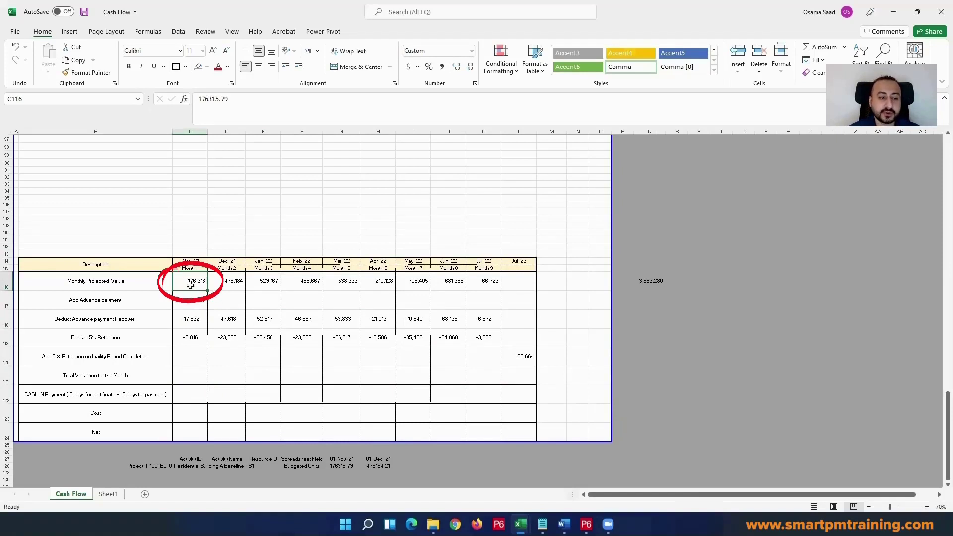
click(192, 304)
click(193, 280)
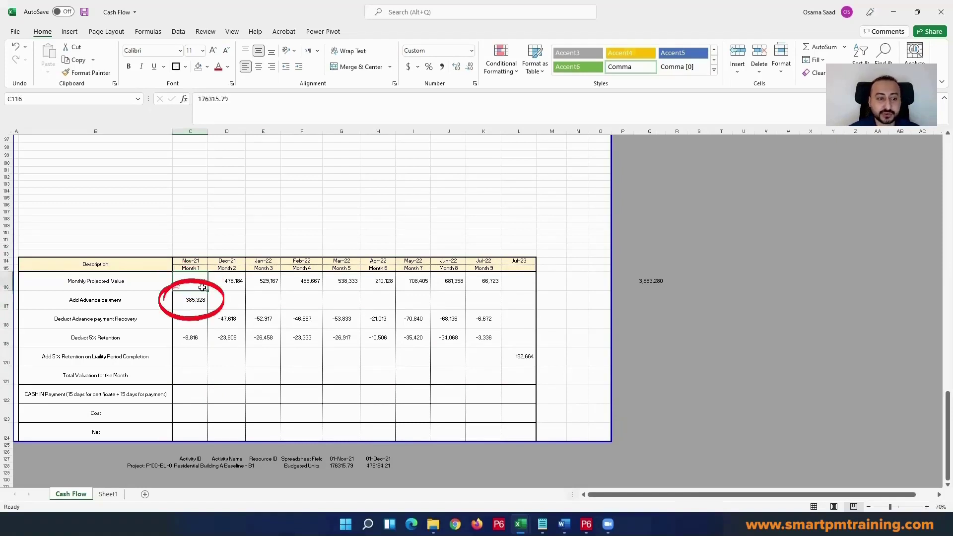
click(191, 302)
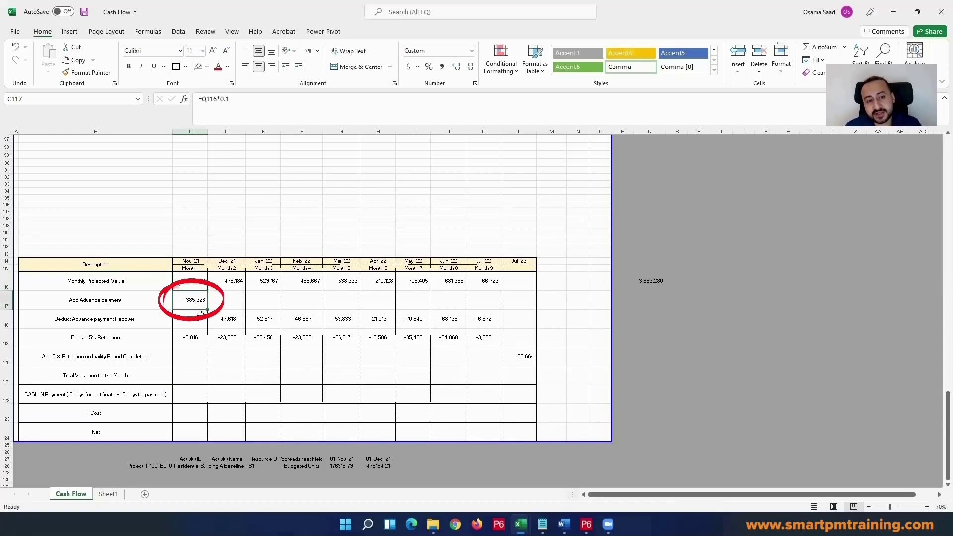
click(194, 322)
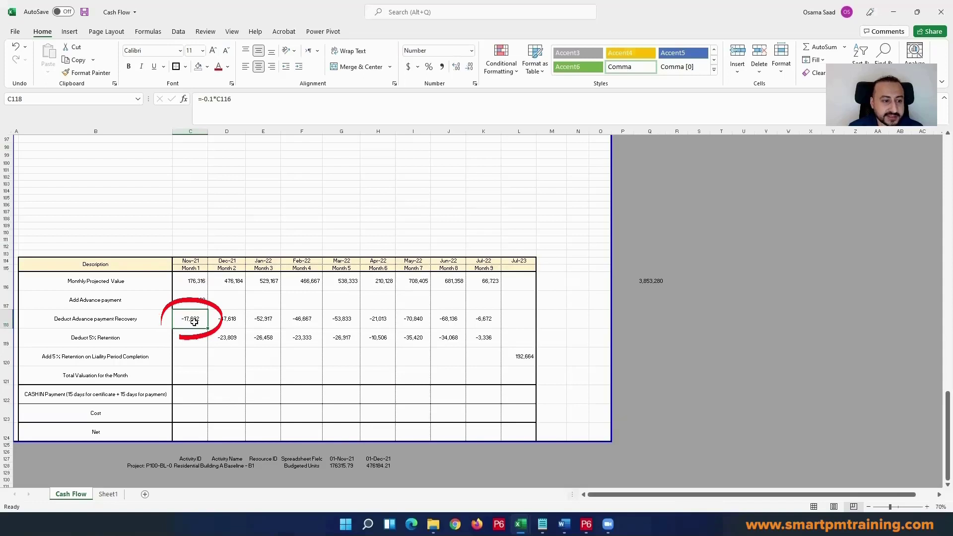
click(205, 338)
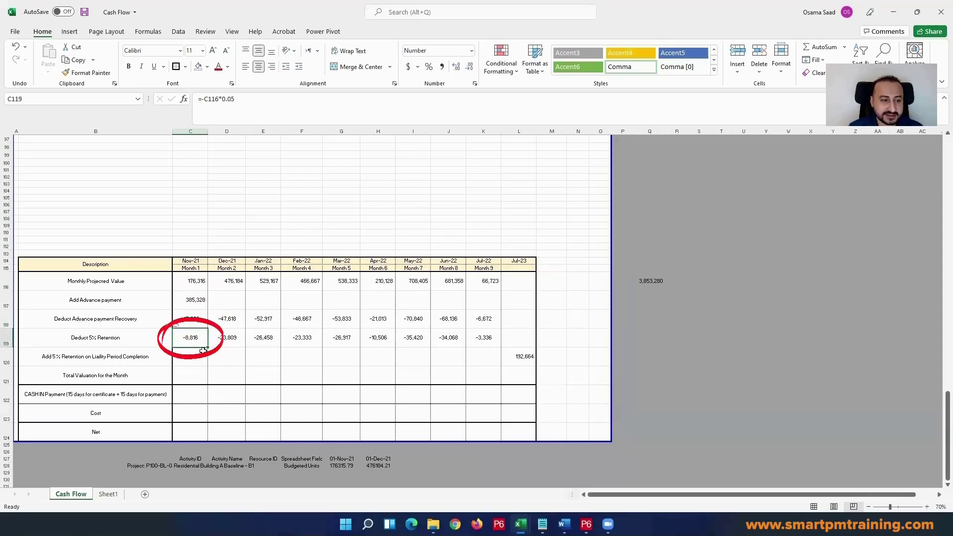
double_click(193, 339)
key(Escape)
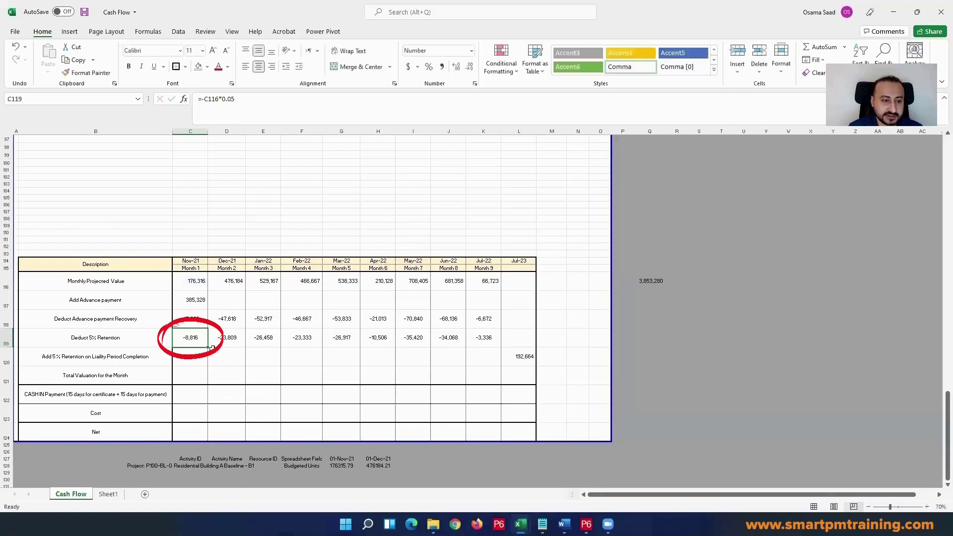
Step: Enter =SUM(C116:C120) in C121 as the Nov-21 Total Valuation for the Month
click(179, 356)
click(182, 373)
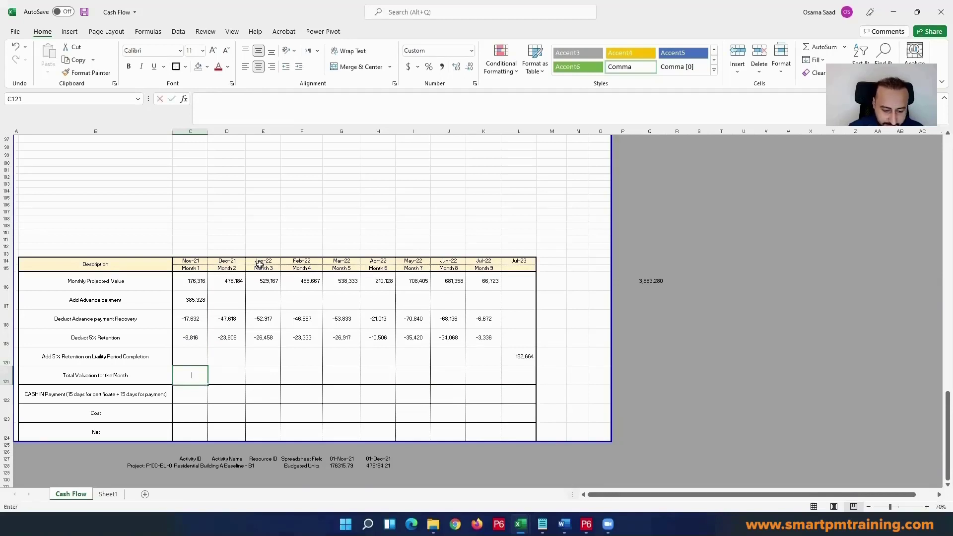
text(=sum)
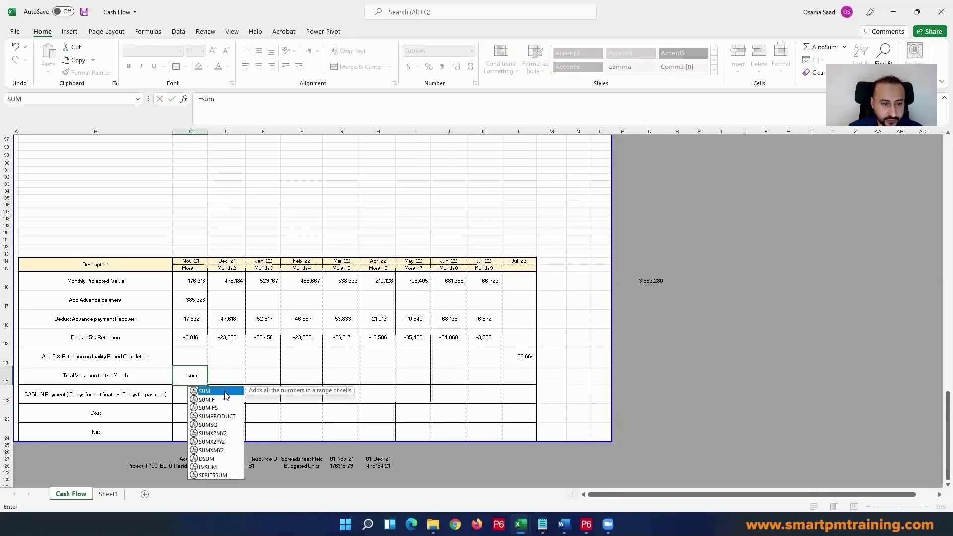
double_click(226, 395)
drag(191, 281, 192, 365)
text())
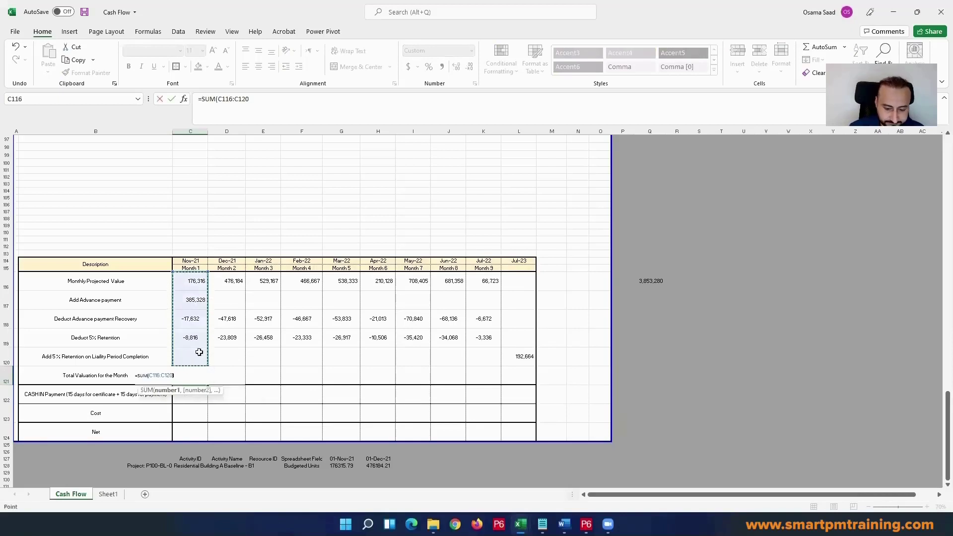
key(Return)
click(204, 379)
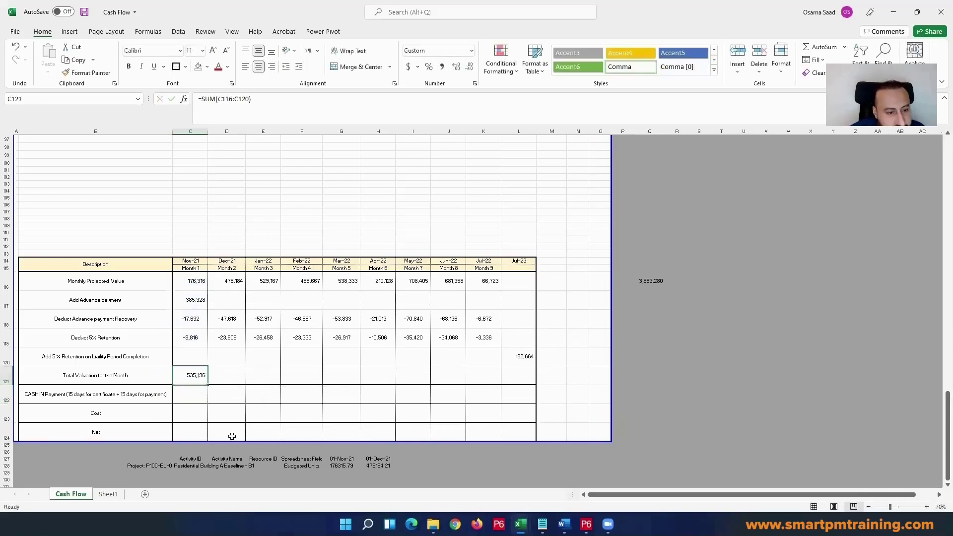
Step: Fill the Total Valuation for the Month formula from C121 across to Jul-23 in L121
double_click(189, 377)
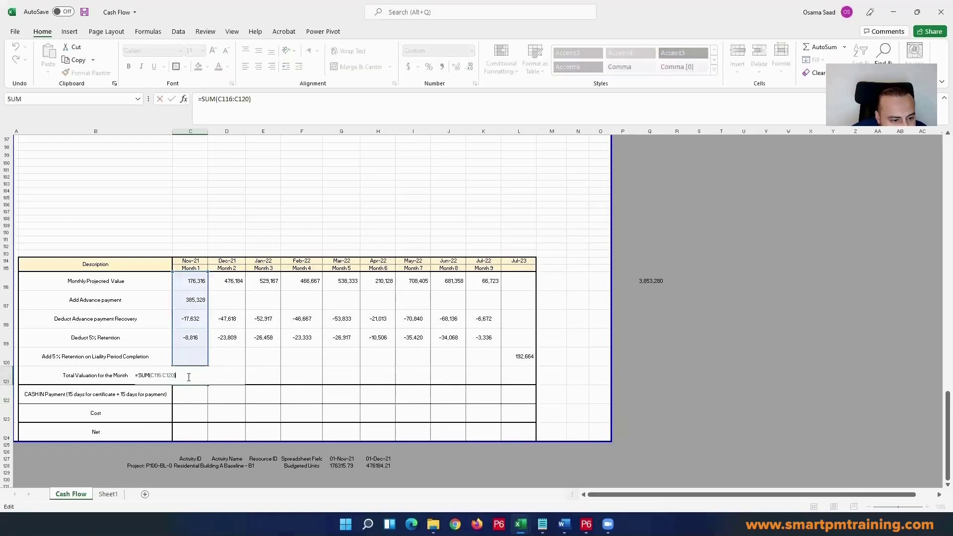
key(Escape)
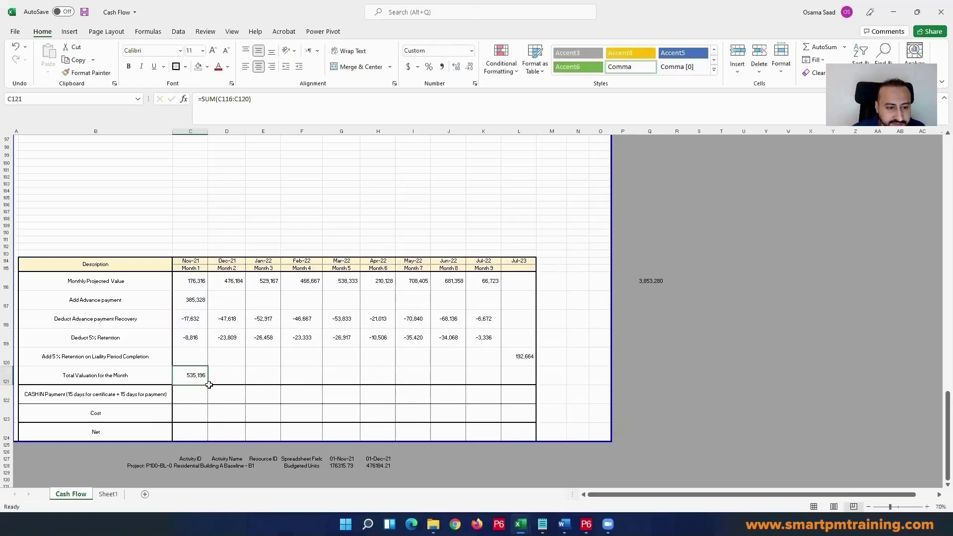
drag(207, 385, 535, 384)
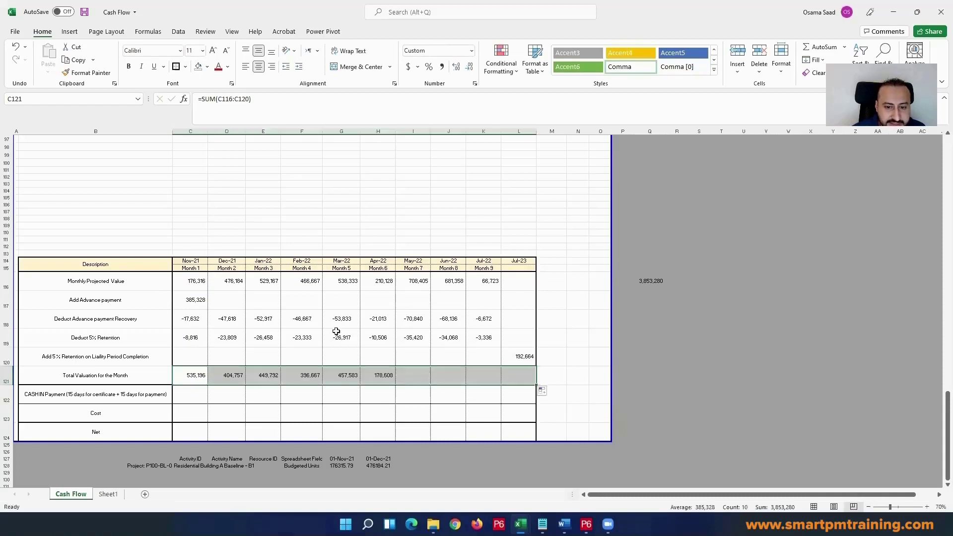
click(304, 311)
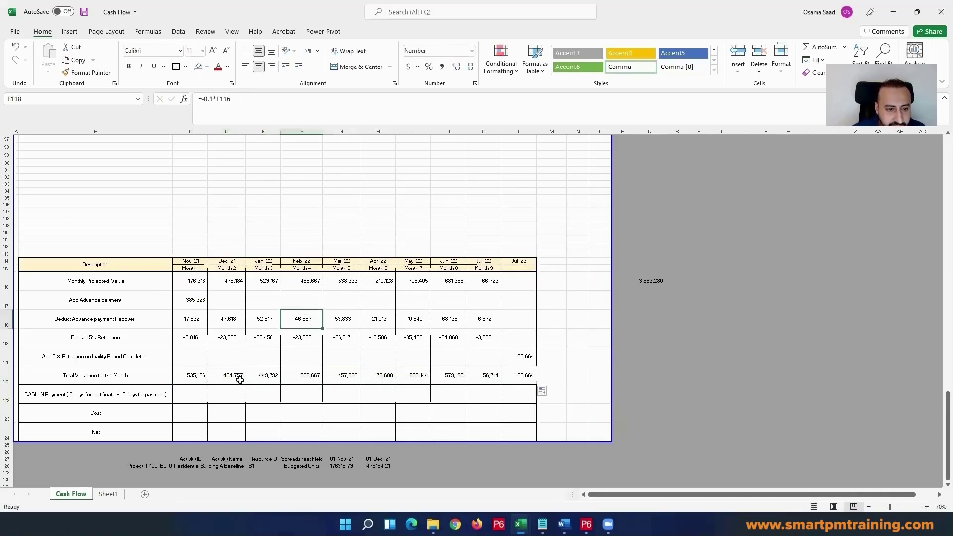
Step: Examine the Dec-21 projected value, total valuation, advance payment recovery and 5% retention to see how they relate
click(235, 289)
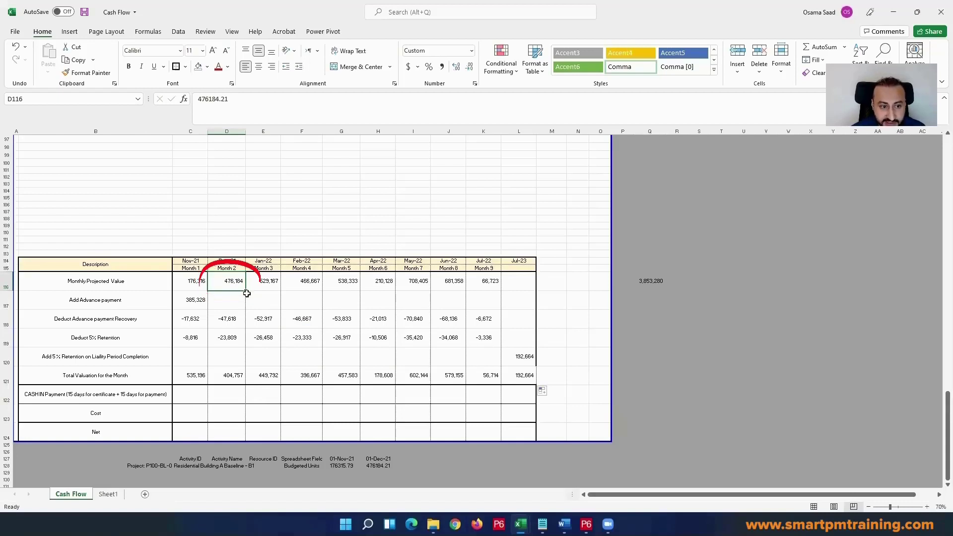
click(231, 377)
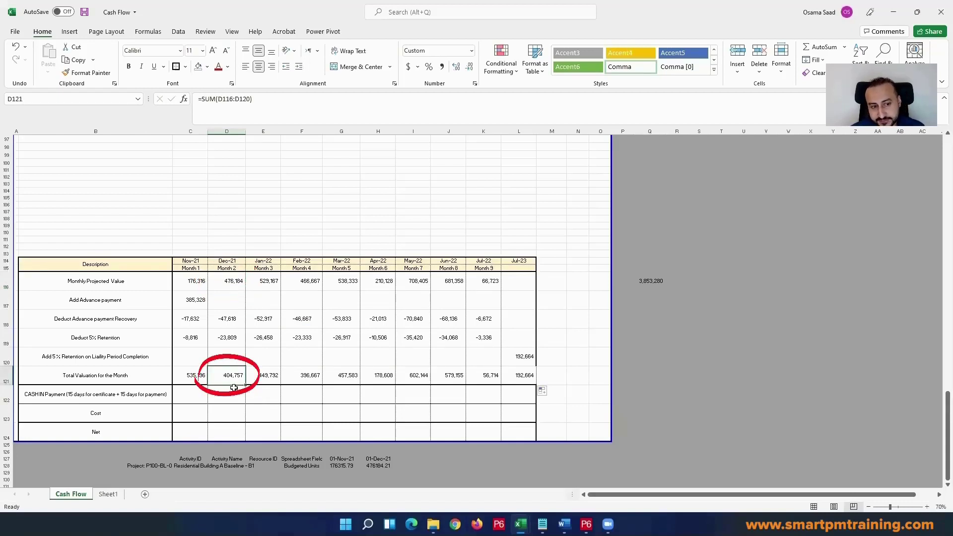
drag(224, 319, 219, 338)
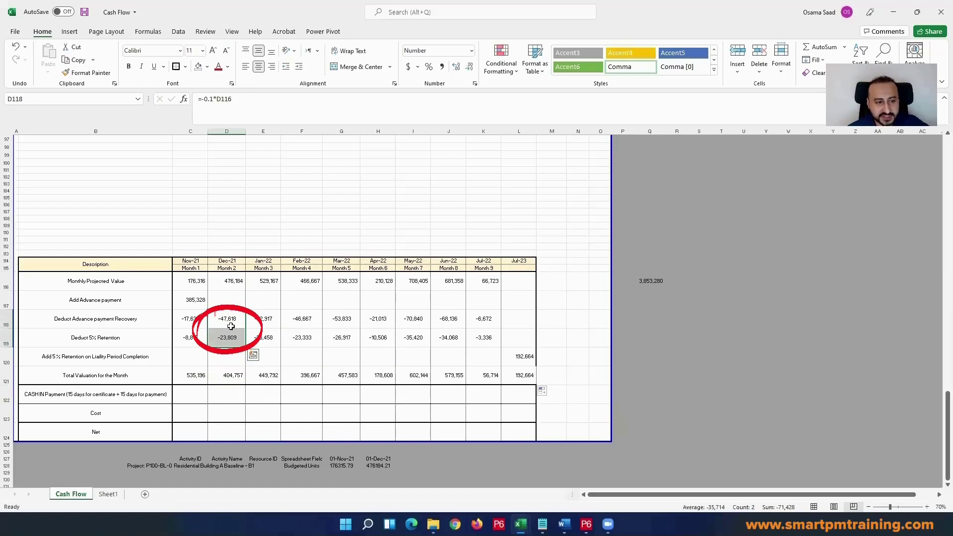
click(241, 342)
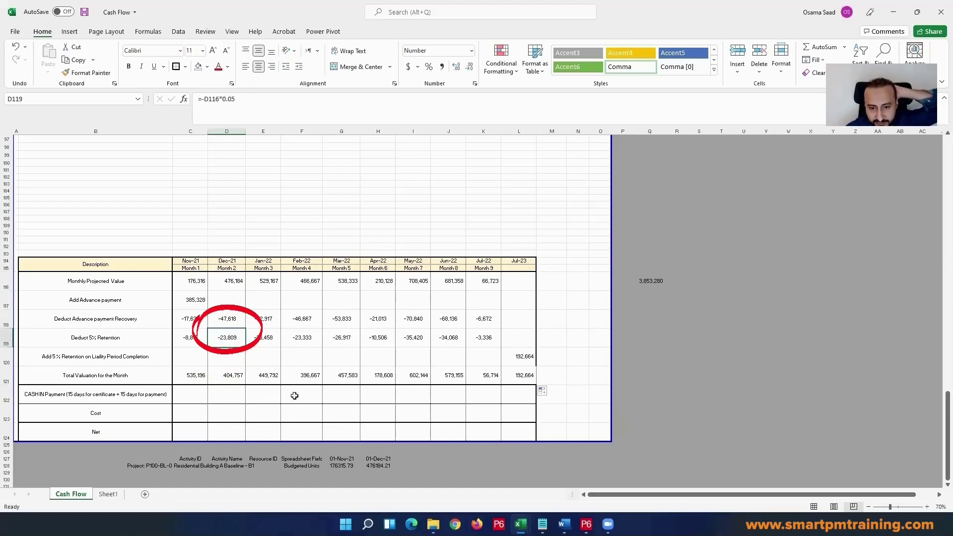
Step: Reapply the outside border around the whole cash flow table, B114:L124
mouse_move(519, 261)
mouse_down()
mouse_move(75, 407)
mouse_move(73, 430)
mouse_up()
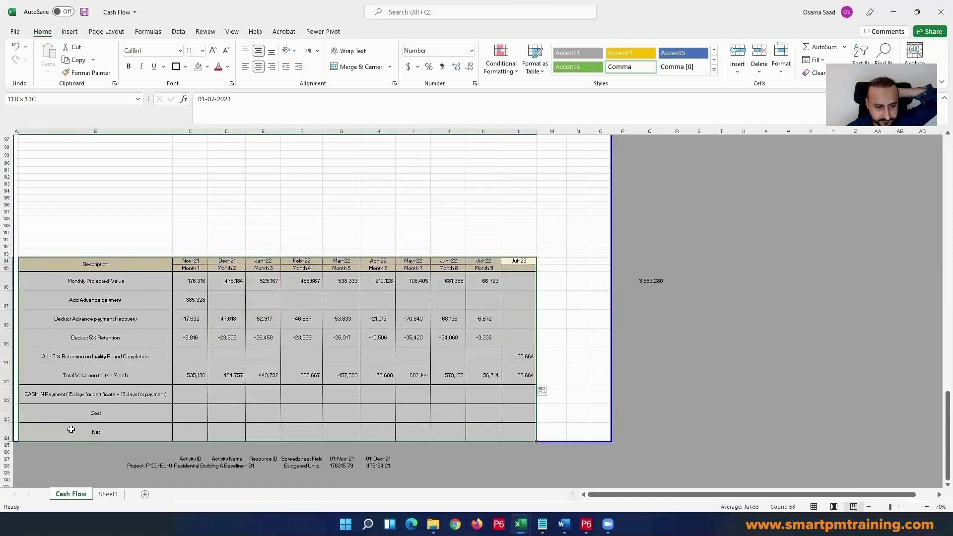
click(176, 66)
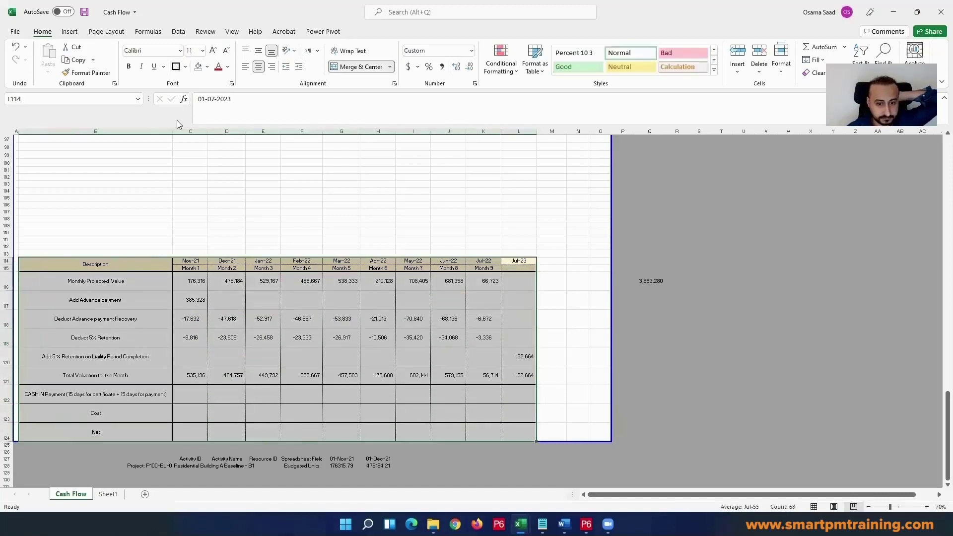
click(168, 300)
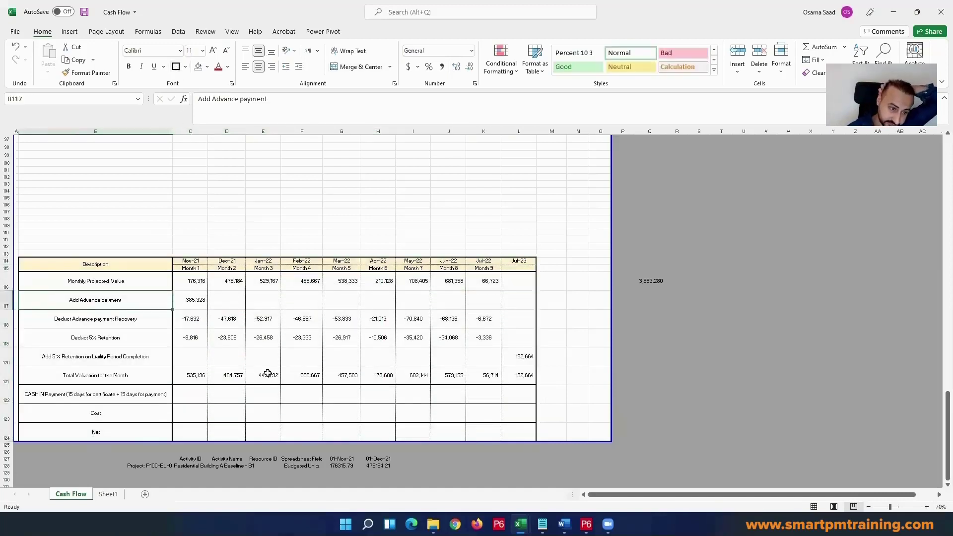
Step: Review the Total Valuation for the Month entries from Nov-21 to Jul-23 and the CASH IN Payment row label
click(193, 373)
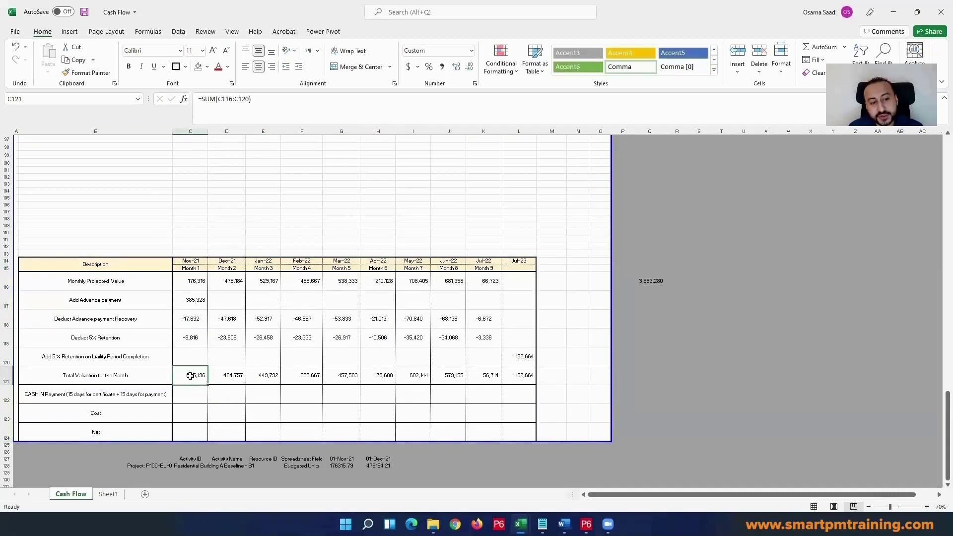
click(233, 374)
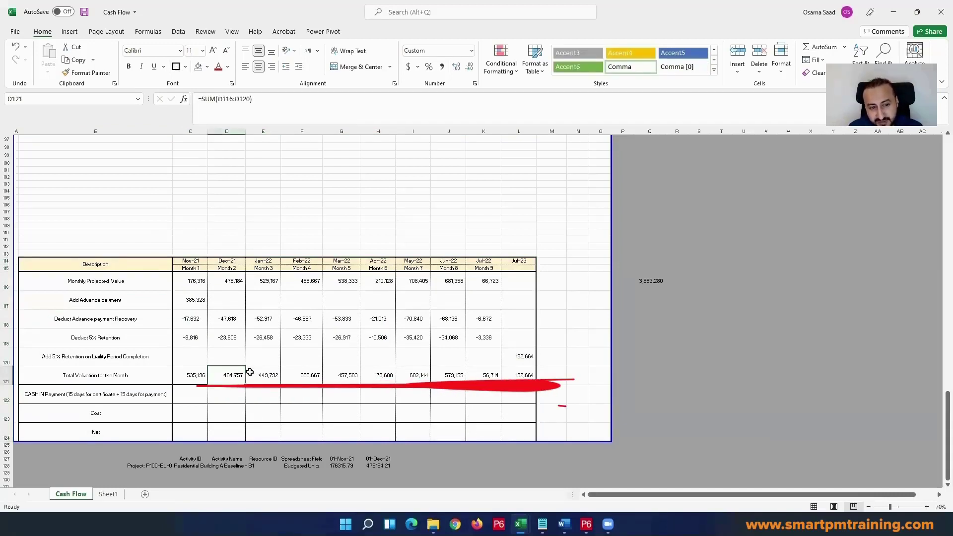
click(267, 374)
click(313, 375)
click(345, 376)
click(382, 375)
click(413, 375)
click(442, 376)
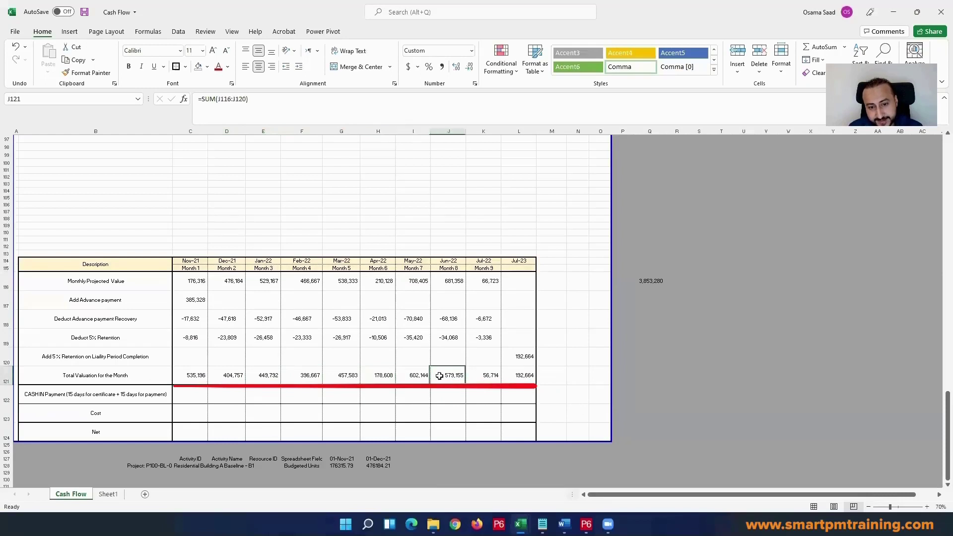
click(491, 375)
click(529, 375)
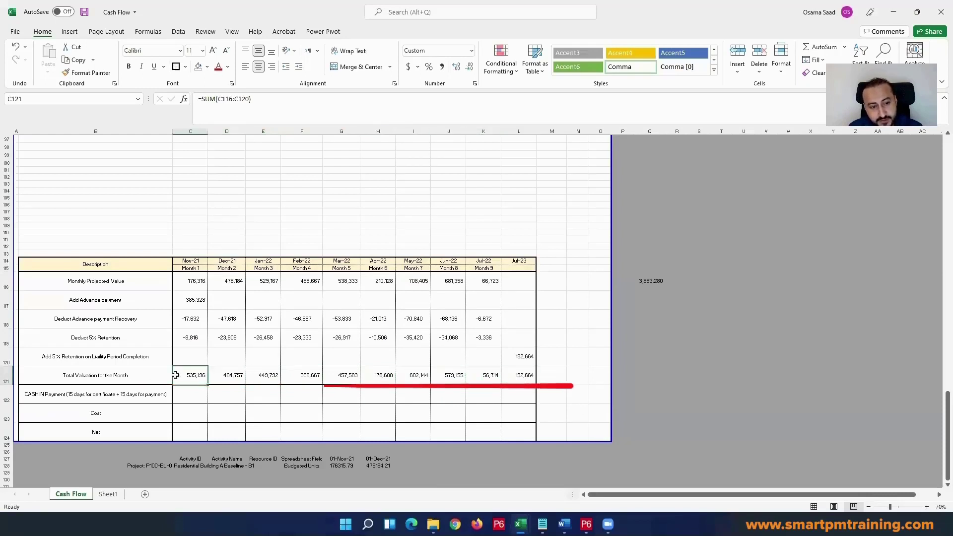
mouse_move(179, 375)
mouse_down()
mouse_move(521, 375)
mouse_move(513, 257)
mouse_move(453, 258)
mouse_up()
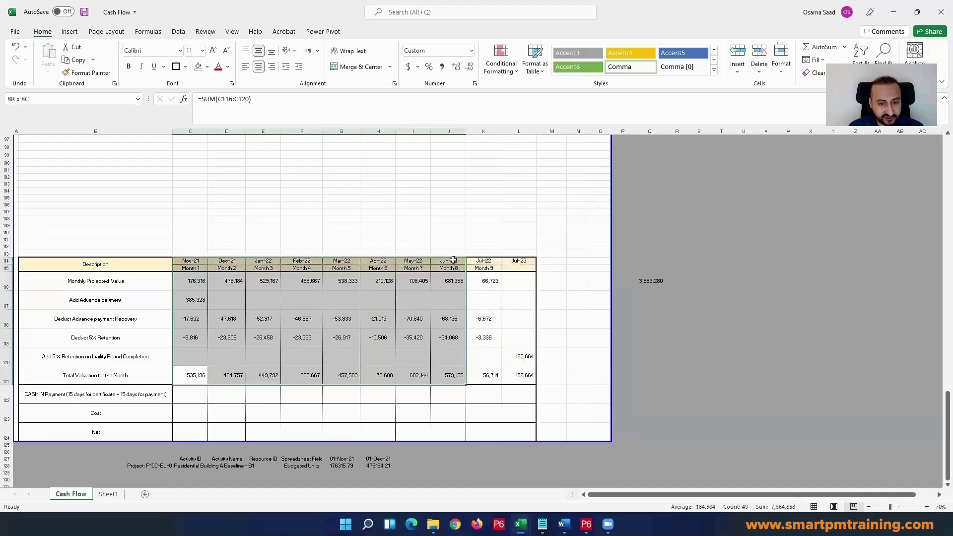
click(259, 344)
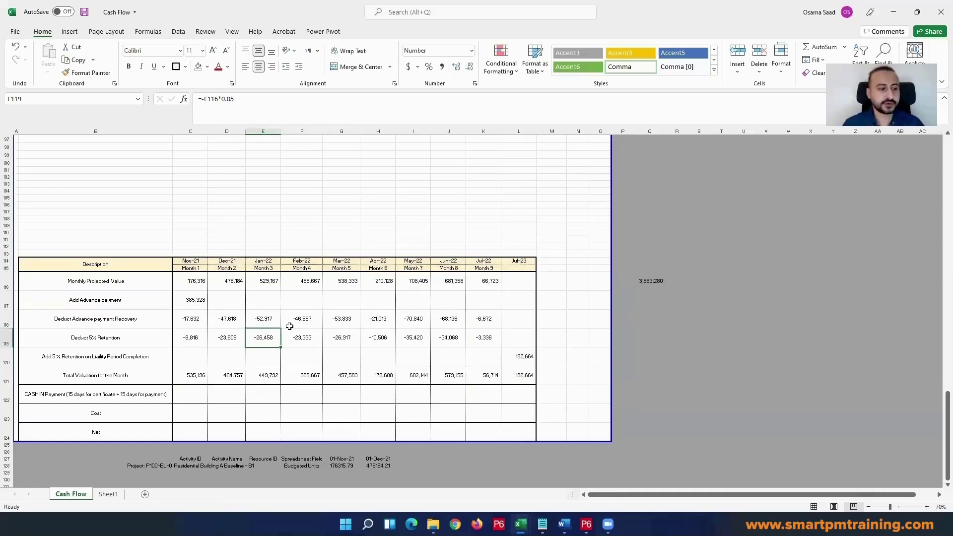
click(69, 397)
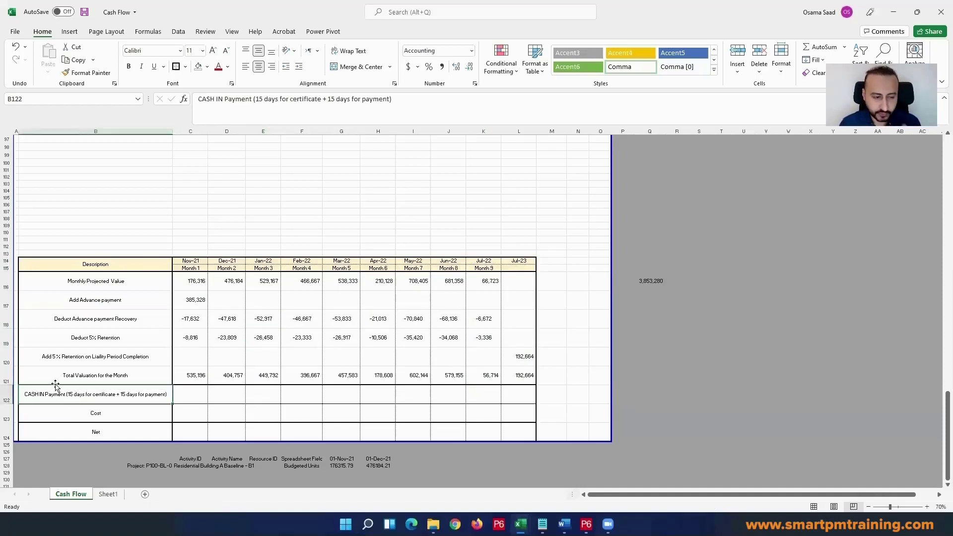
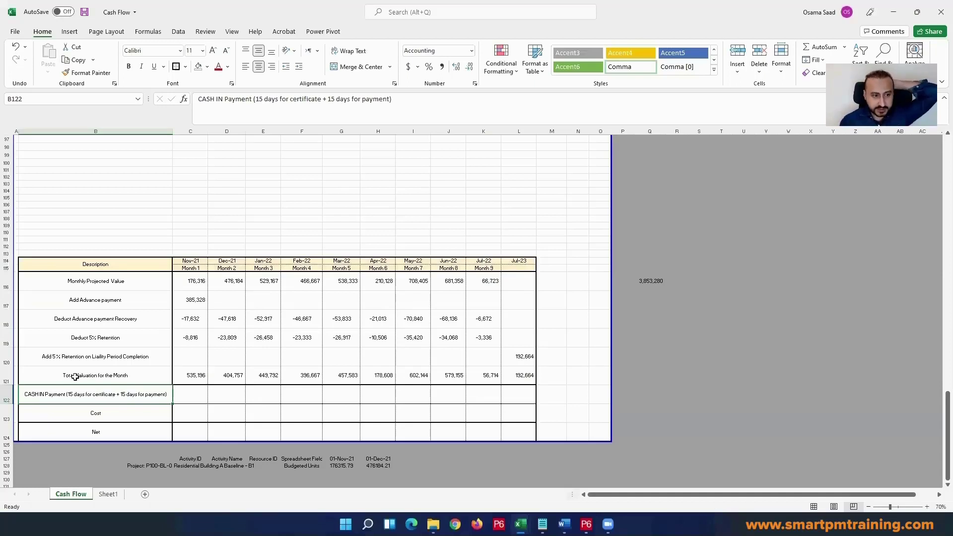
Step: Link the Dec-21 CASH IN Payment in D122 to the previous month's total valuation with the formula =C121
click(194, 394)
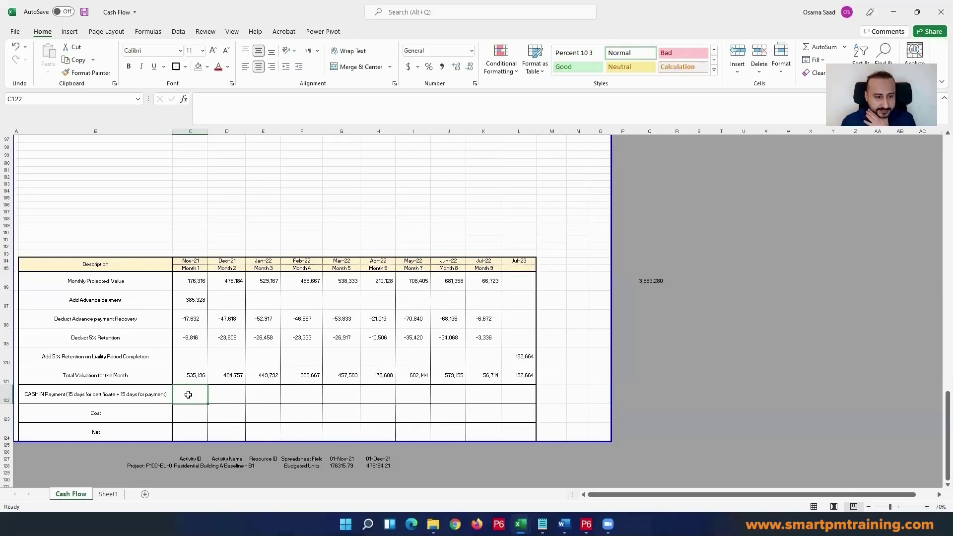
click(122, 397)
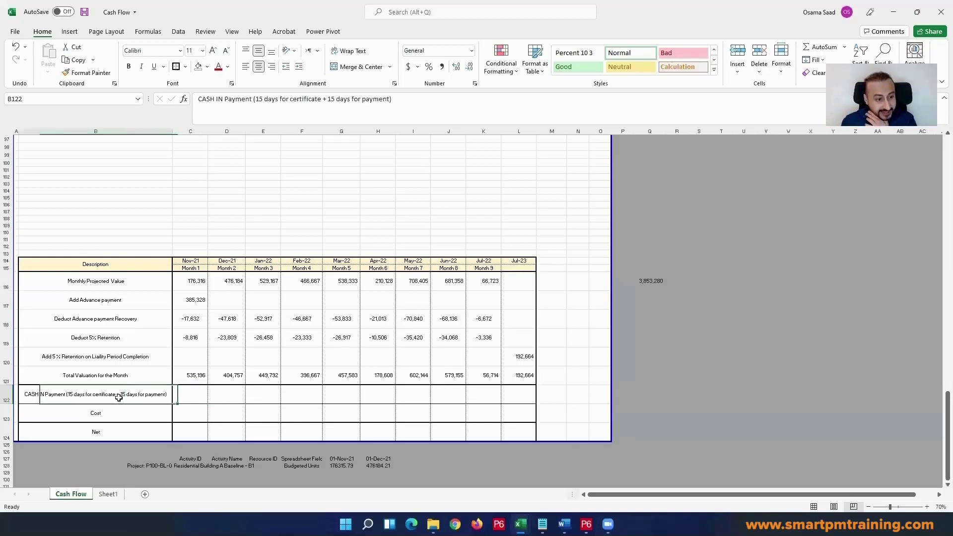
click(228, 400)
text(=)
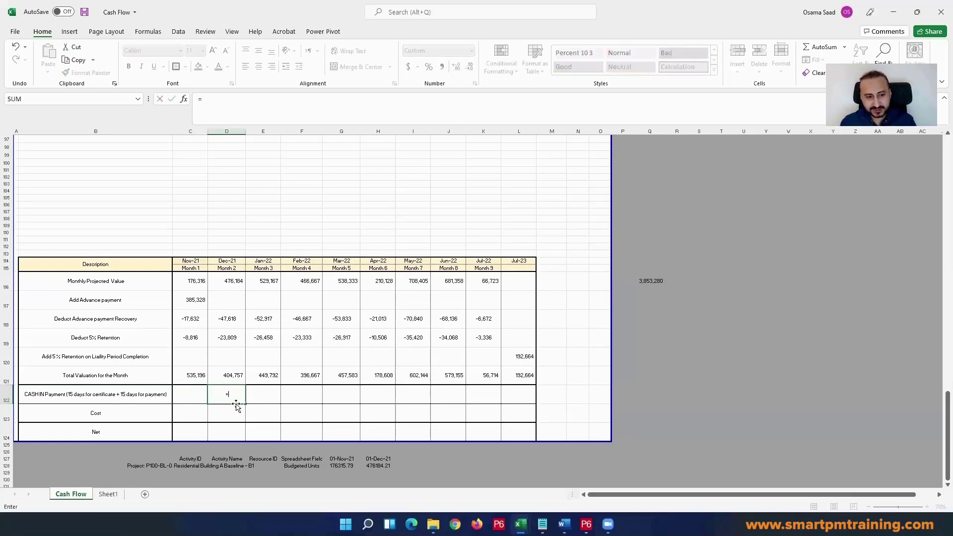
click(191, 377)
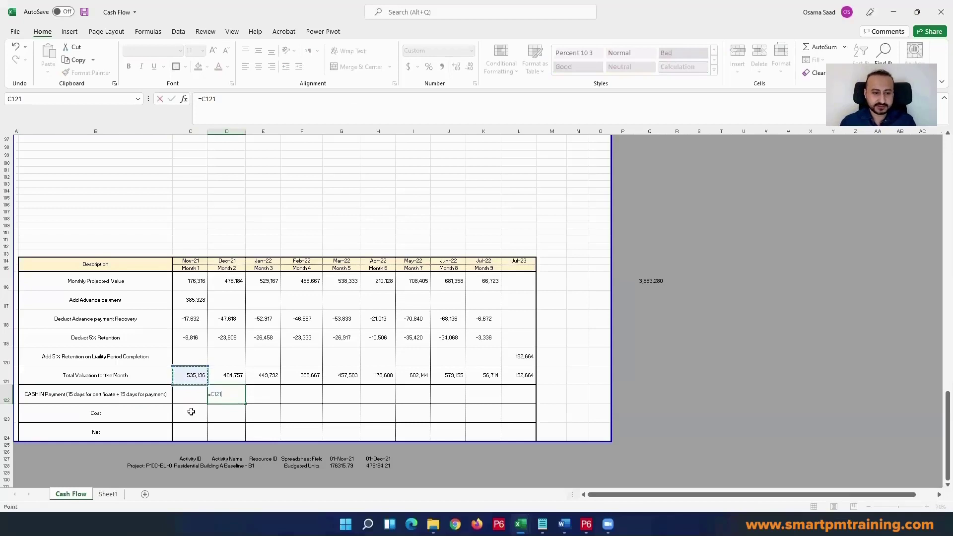
key(Return)
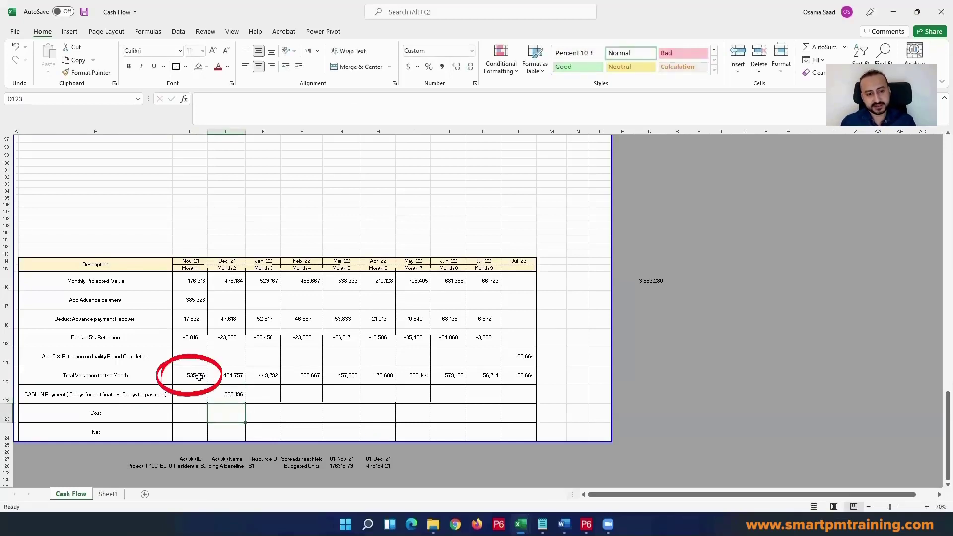
Step: Enter =D121 as the Jan-22 CASH IN Payment in E122 and fill the formula across to Jul-23 in L122
click(233, 393)
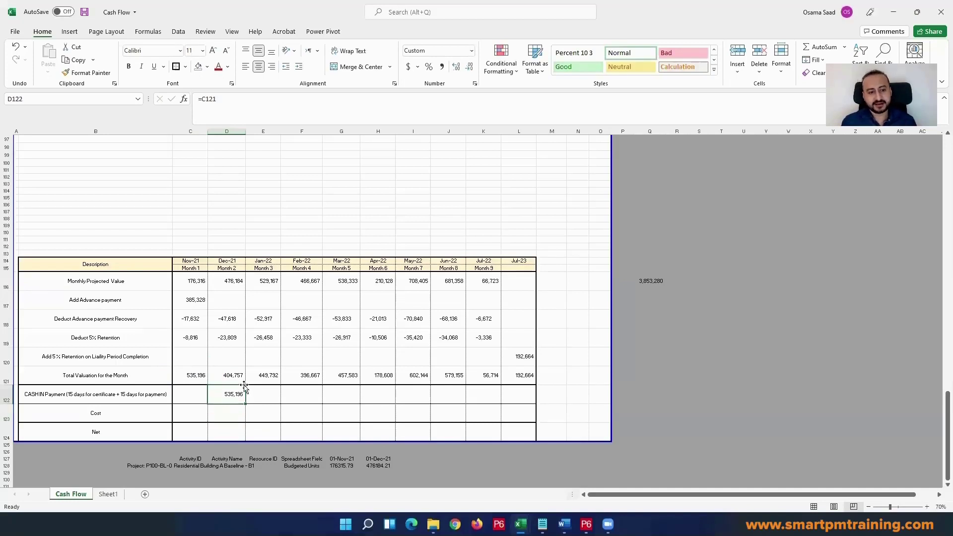
click(248, 392)
text(=)
click(243, 375)
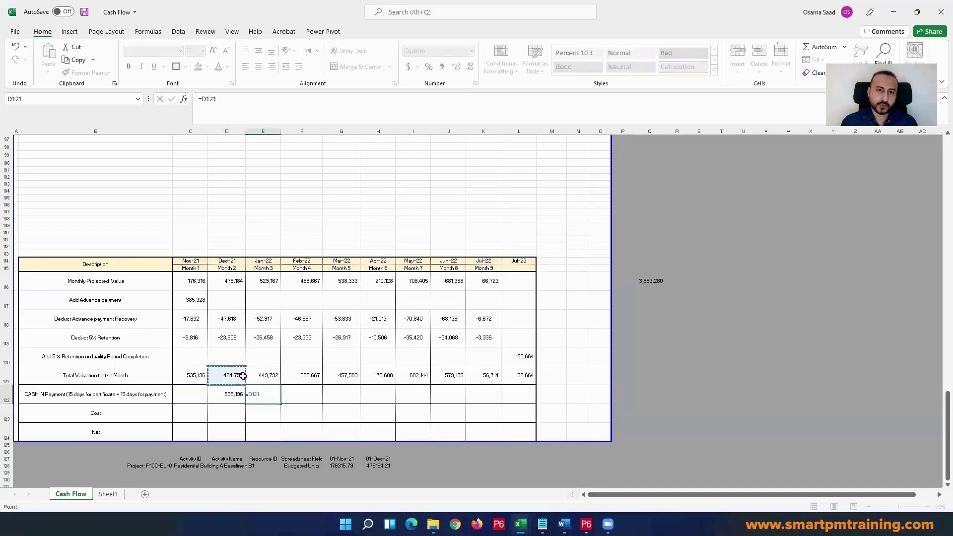
key(Return)
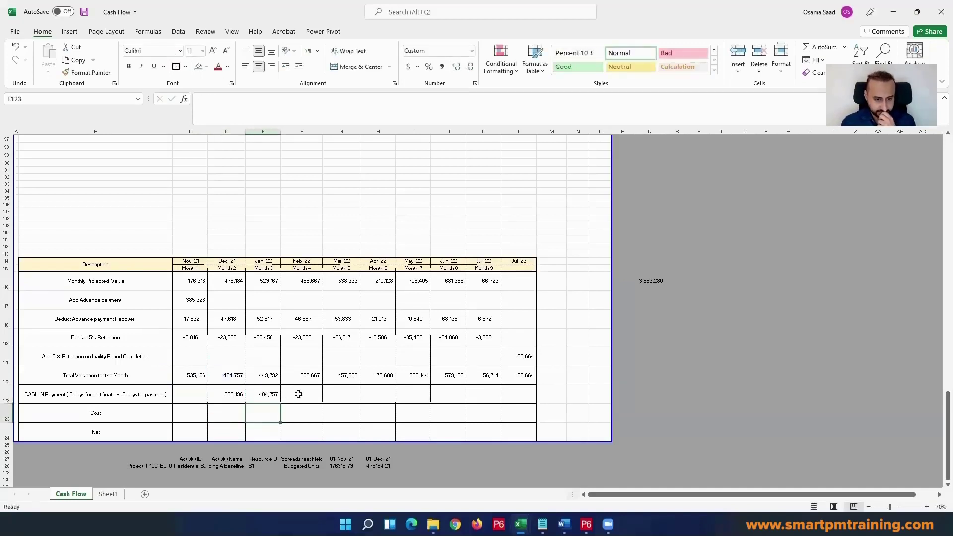
click(278, 397)
drag(281, 403, 528, 403)
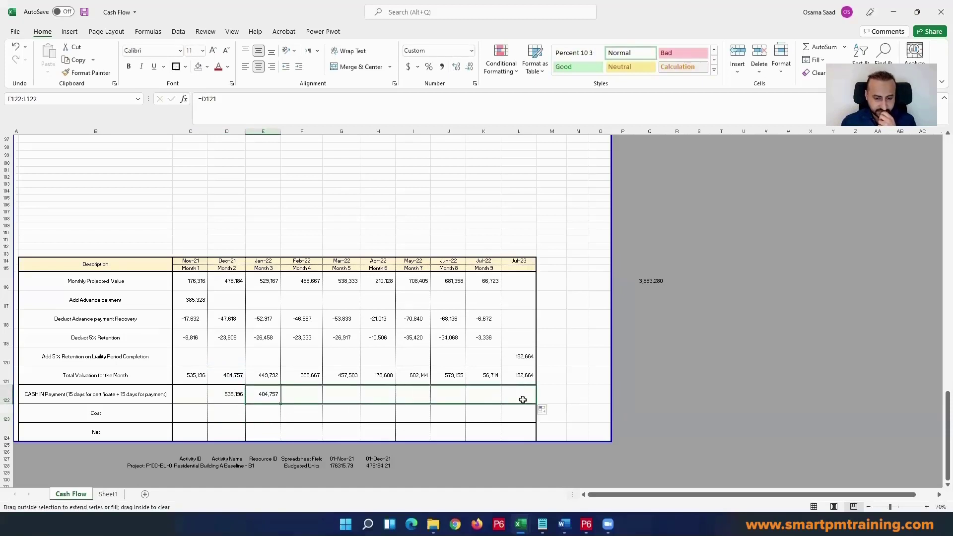
Step: Add an Aug-2023 month heading in M114, directly after Jul-23
click(549, 260)
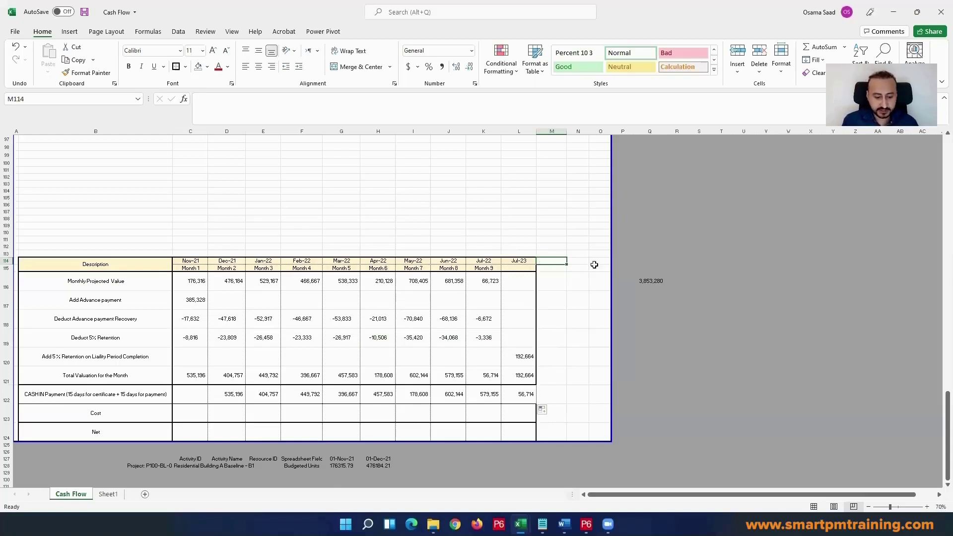
text(Aug-)
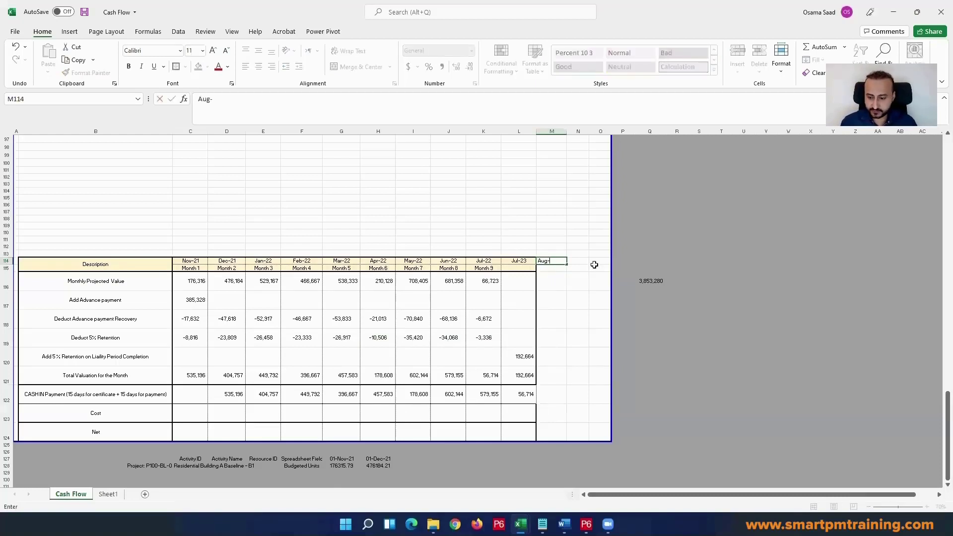
text(2023)
key(Return)
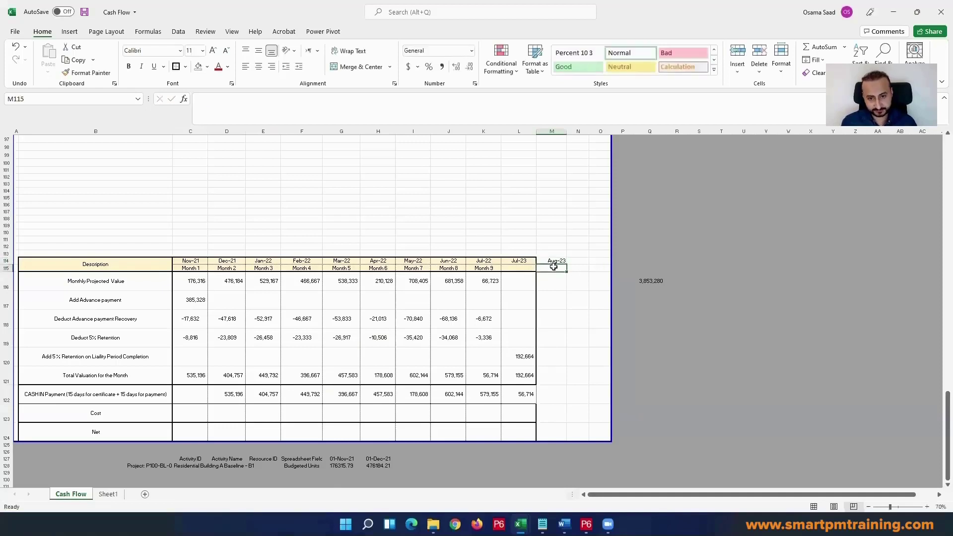
Step: Copy the formatting of the Jul-22 column K onto the Aug-23 column M
click(478, 132)
click(87, 73)
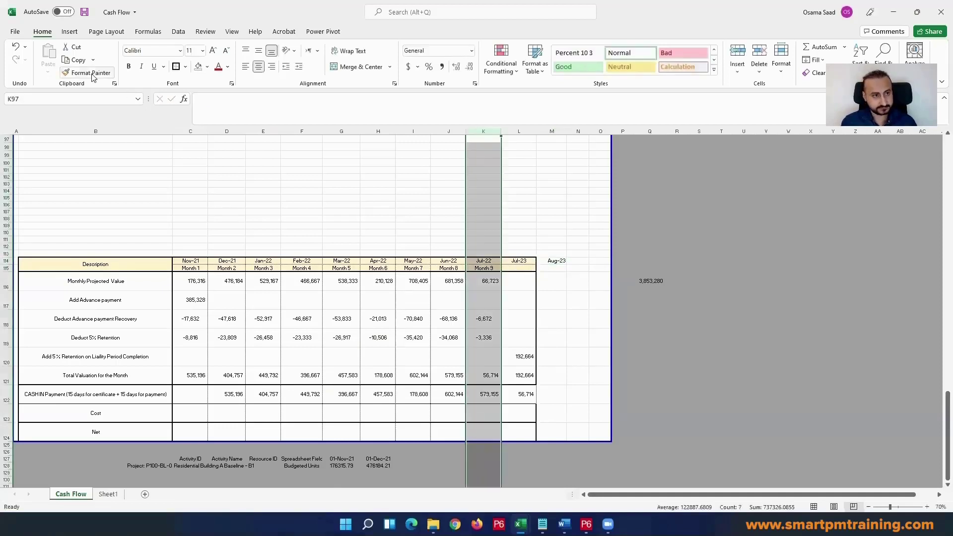
click(560, 131)
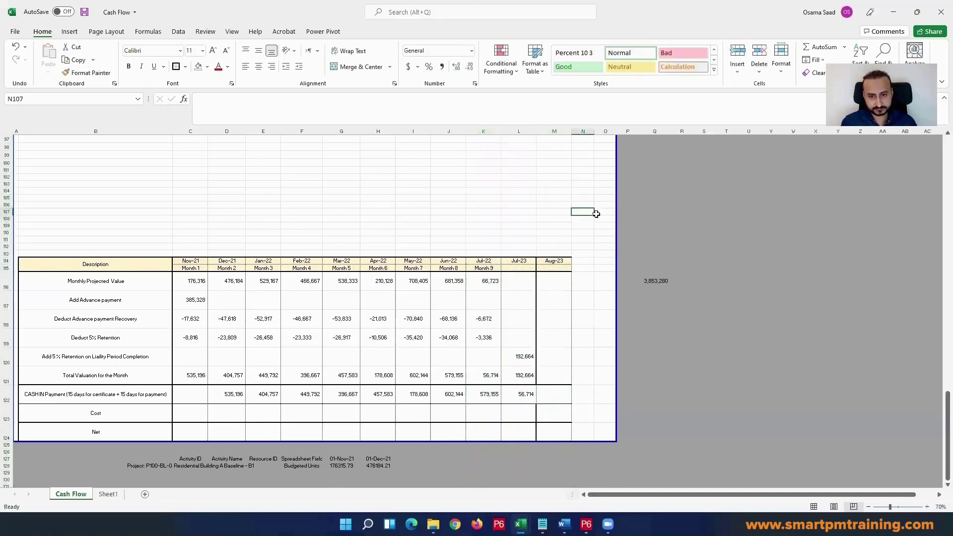
click(605, 268)
click(561, 260)
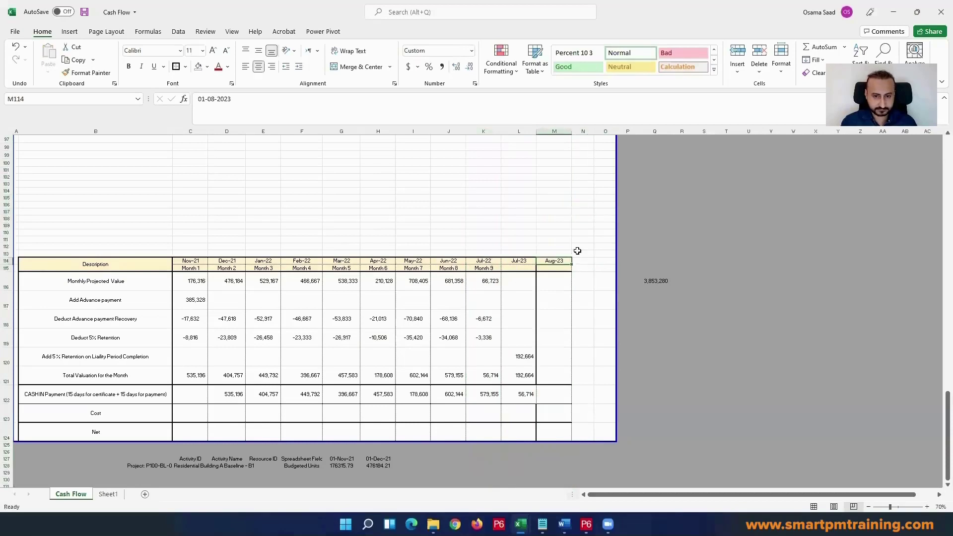
Step: Reapply column K's formatting to the whole of column M with Format Painter
click(491, 131)
click(87, 72)
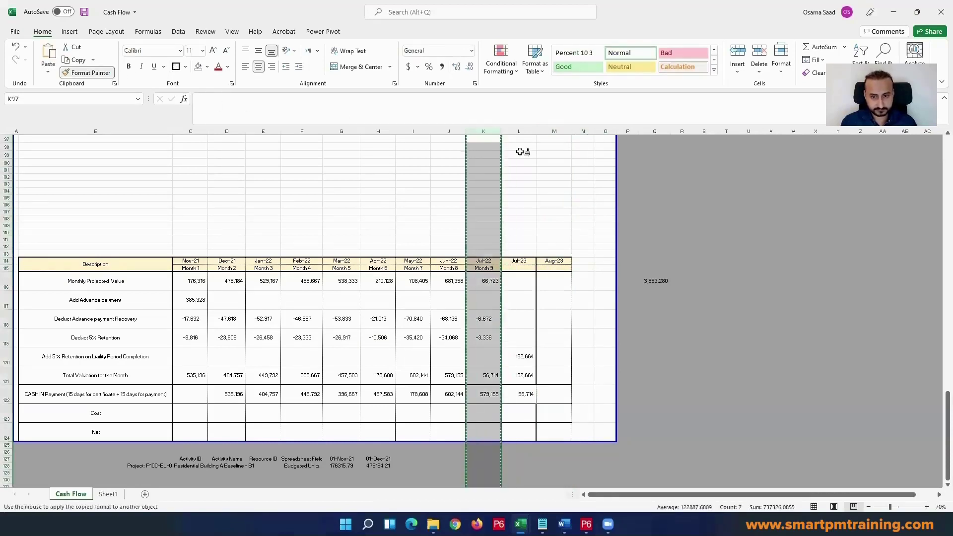
click(554, 131)
click(604, 191)
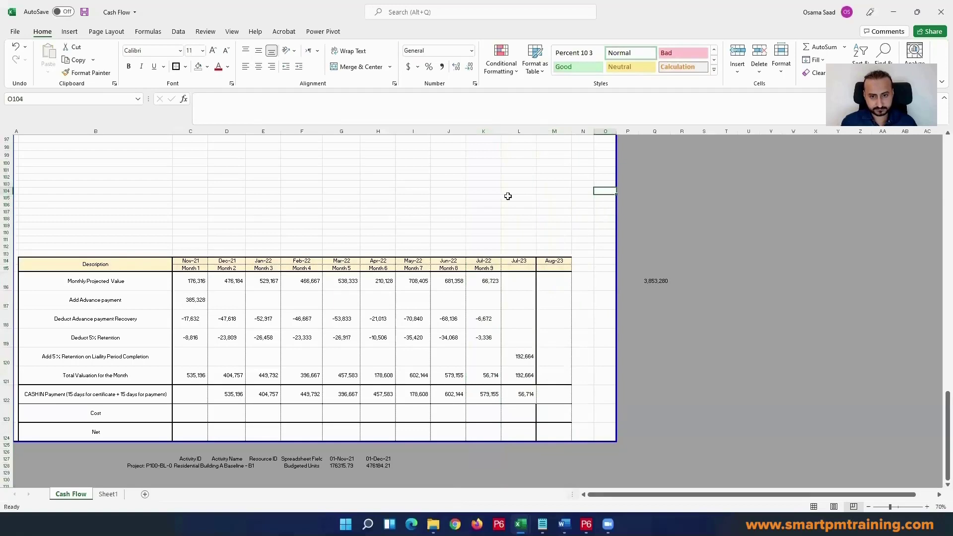
Step: Copy the formatting of the Jun-22 column J onto the Aug-23 column M
scroll(456, 148, up, 13)
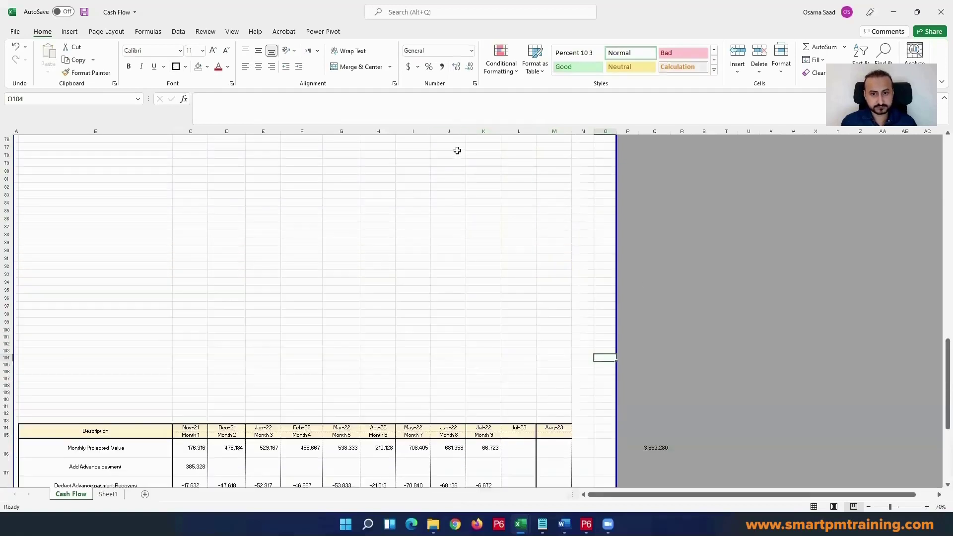
click(458, 131)
click(87, 73)
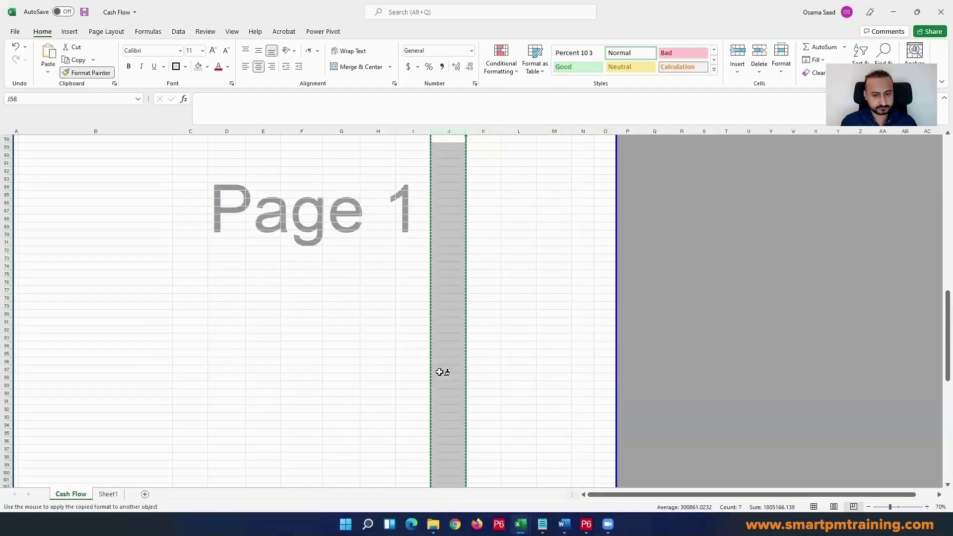
scroll(559, 369, down, 7)
scroll(558, 369, down, 8)
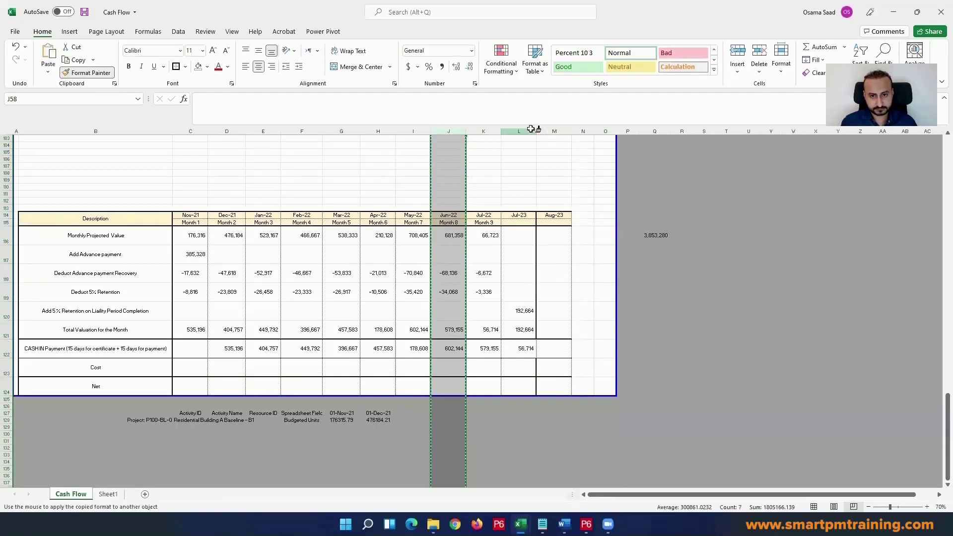
click(553, 133)
click(489, 179)
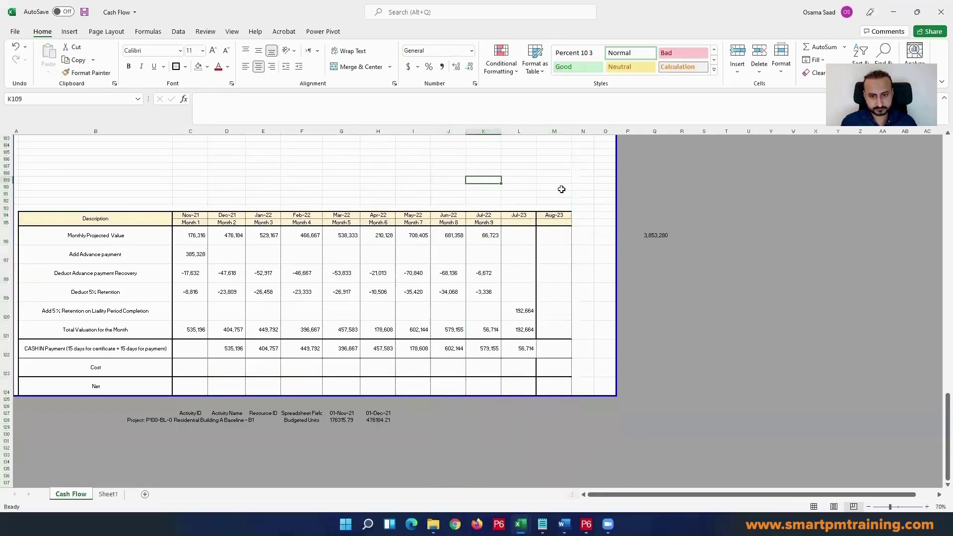
Step: Apply an outside border around the extended cash flow table, B114:M124
click(558, 187)
drag(555, 213, 102, 385)
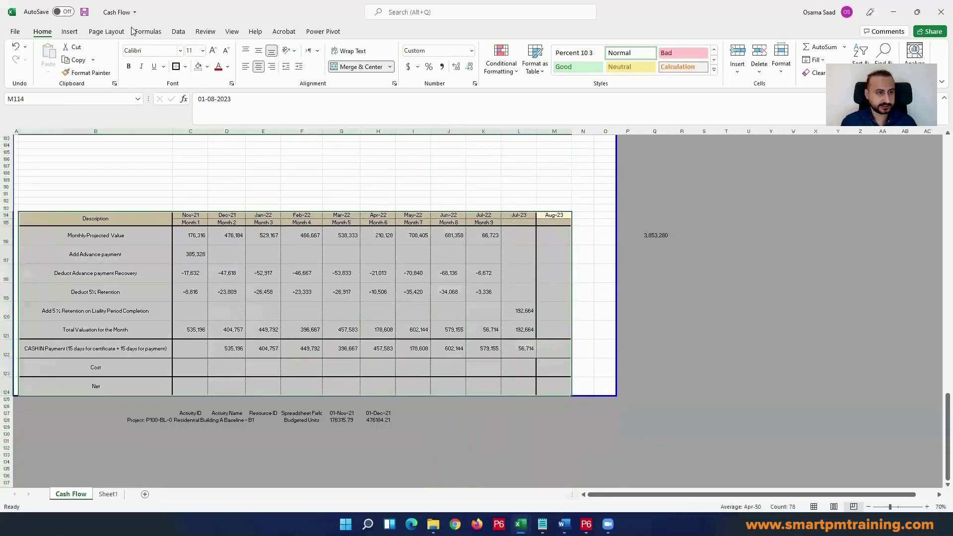
click(176, 66)
click(377, 235)
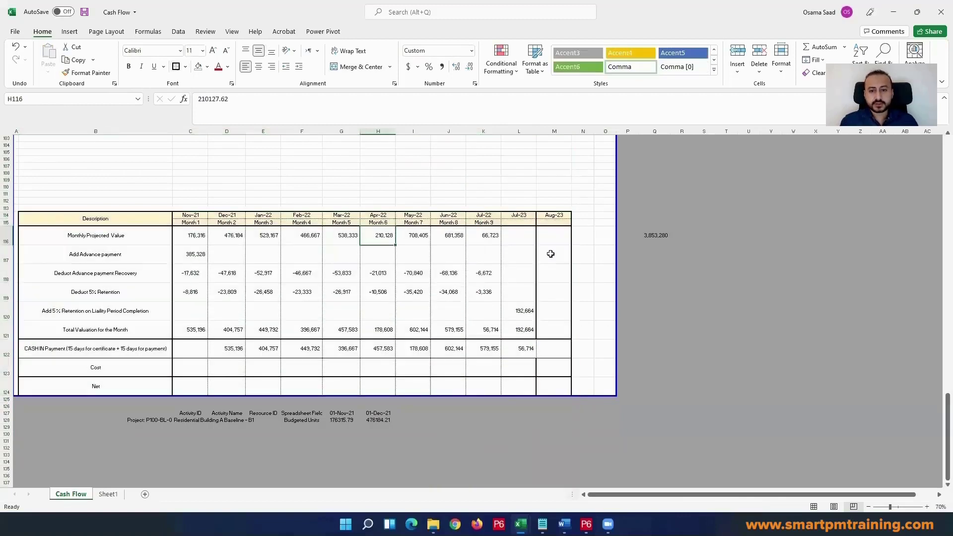
Step: Apply an outside border around the Aug-23 column, from M114 down to M124
click(556, 348)
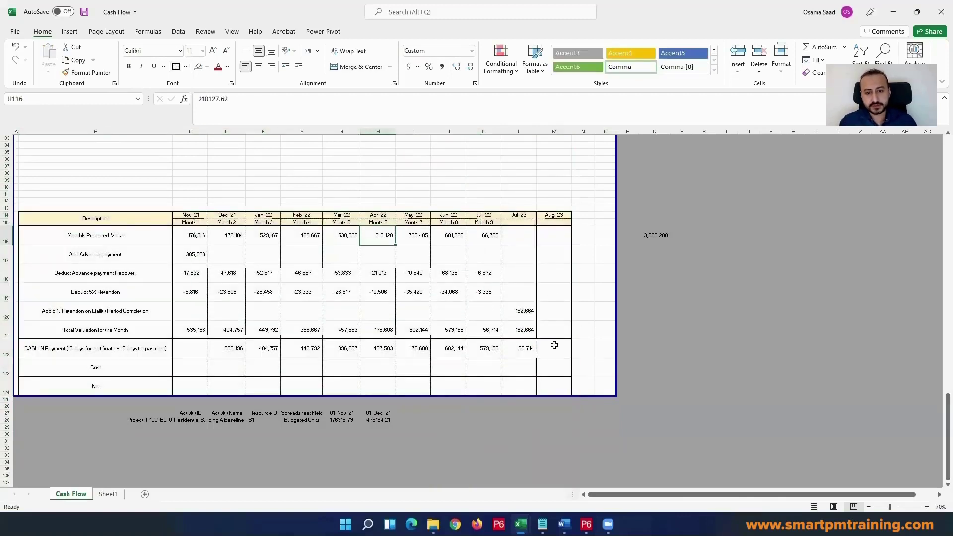
click(558, 215)
drag(558, 214, 556, 390)
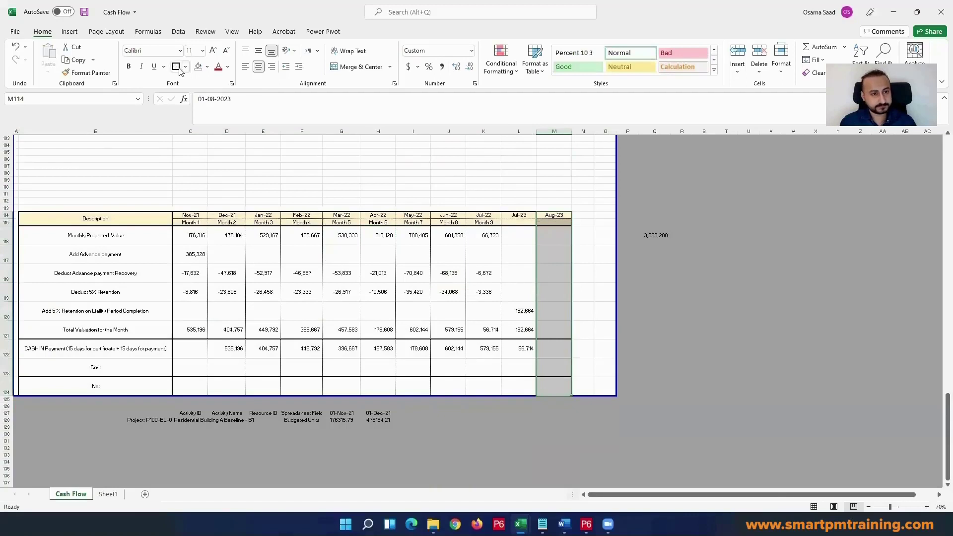
Step: Link the Aug-23 CASH IN Payment in M122 to the Jul-23 total valuation with the formula =L121
click(553, 348)
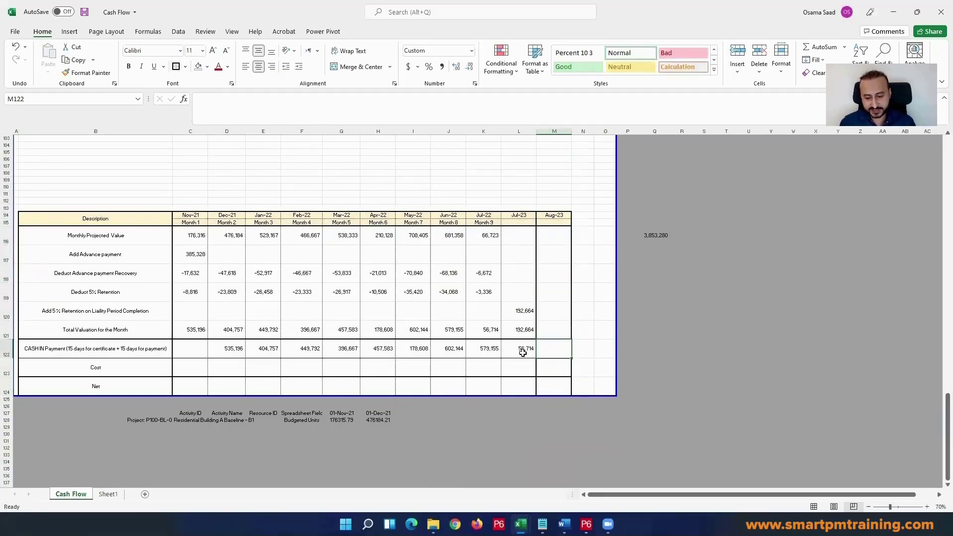
text(=)
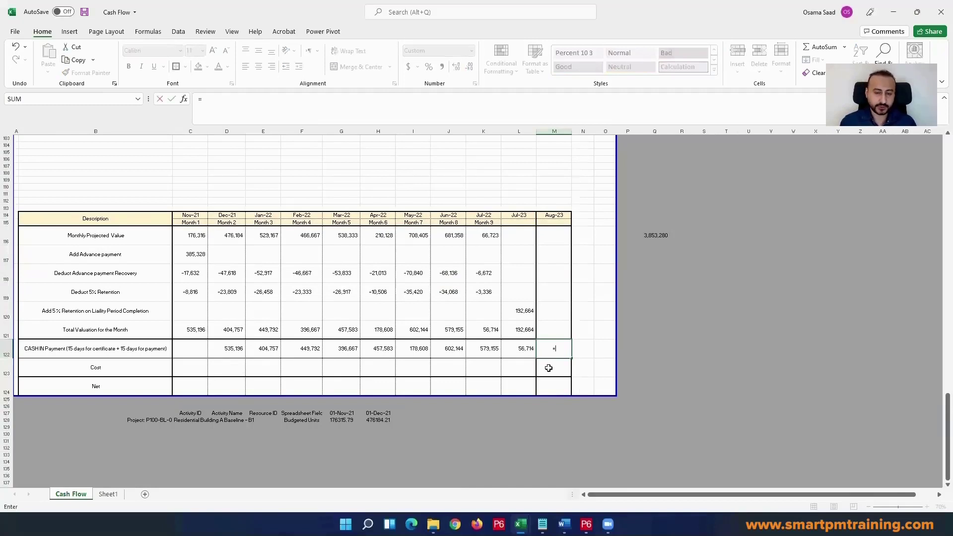
click(520, 326)
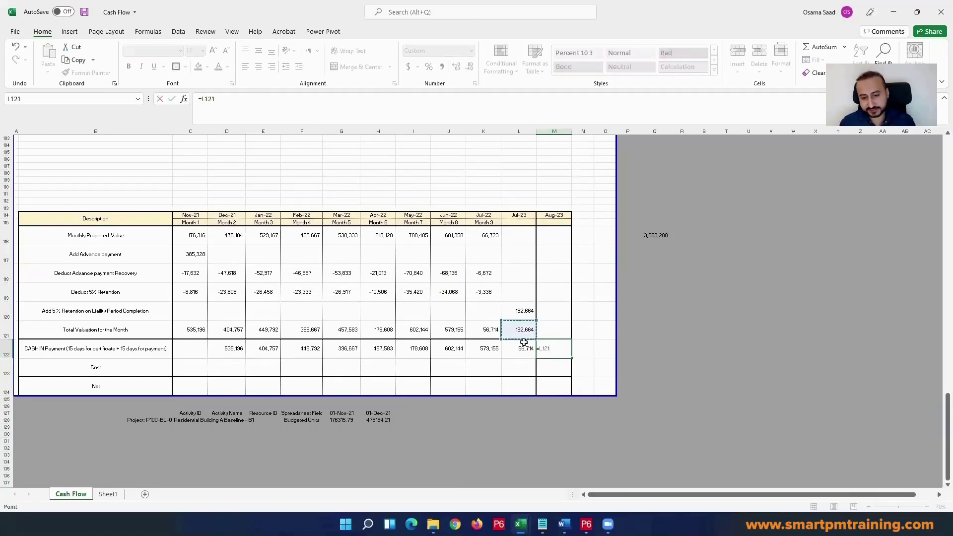
key(Return)
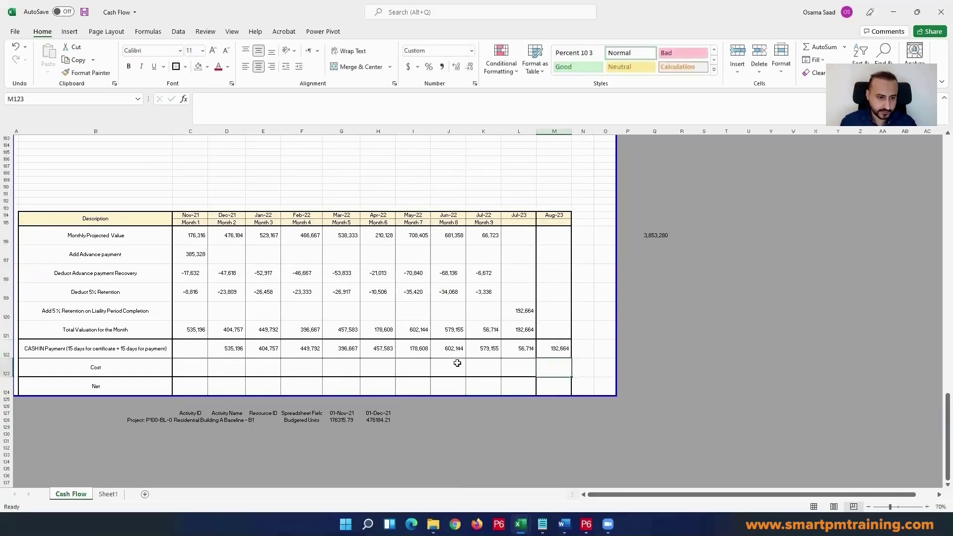
Step: Check the sum of the CASH IN Payment row and examine how the Dec-21 to Mar-22 payments follow the previous month's valuations
drag(553, 350, 196, 341)
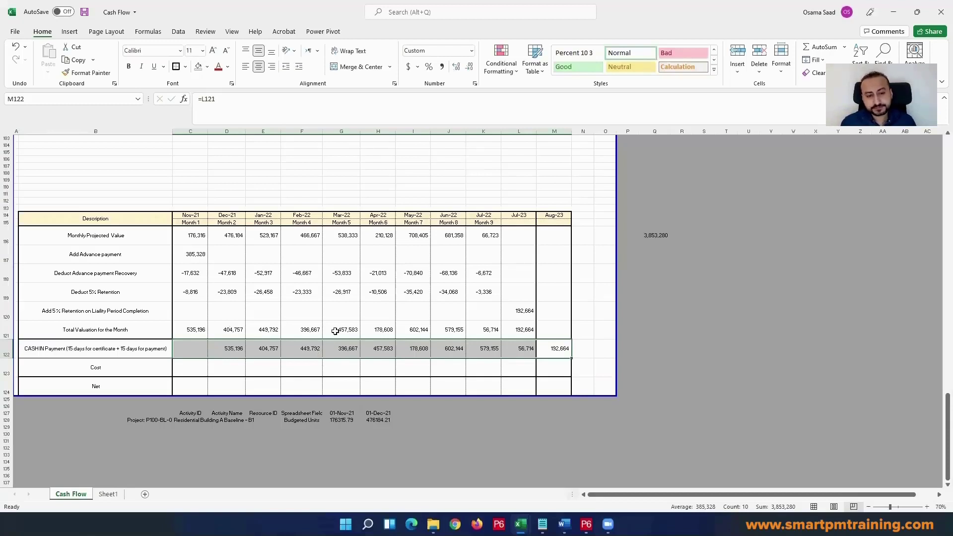
click(338, 293)
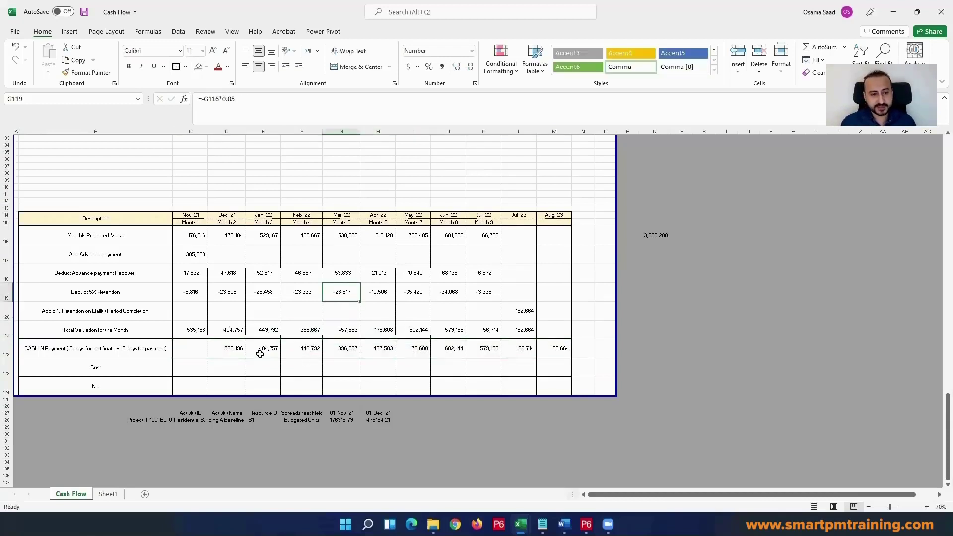
click(229, 350)
click(264, 349)
click(300, 350)
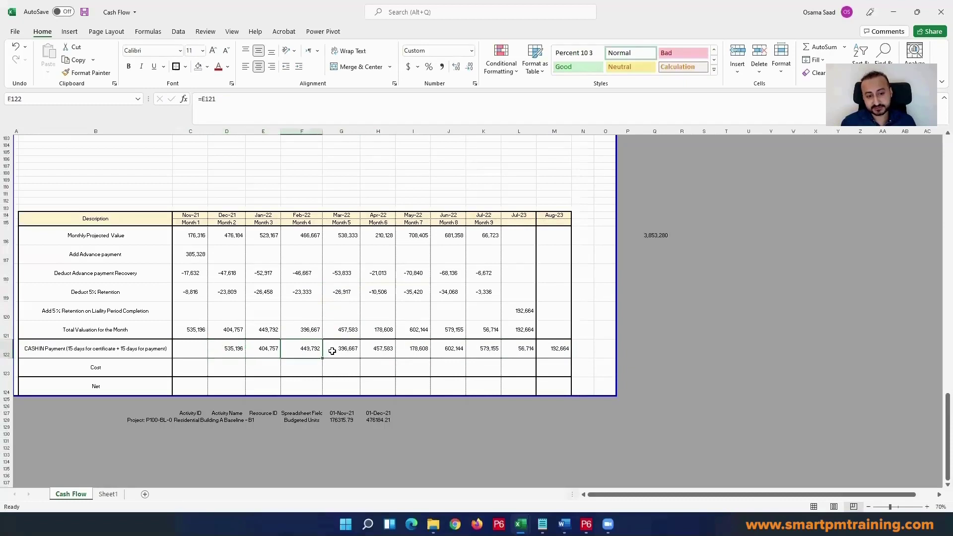
click(329, 351)
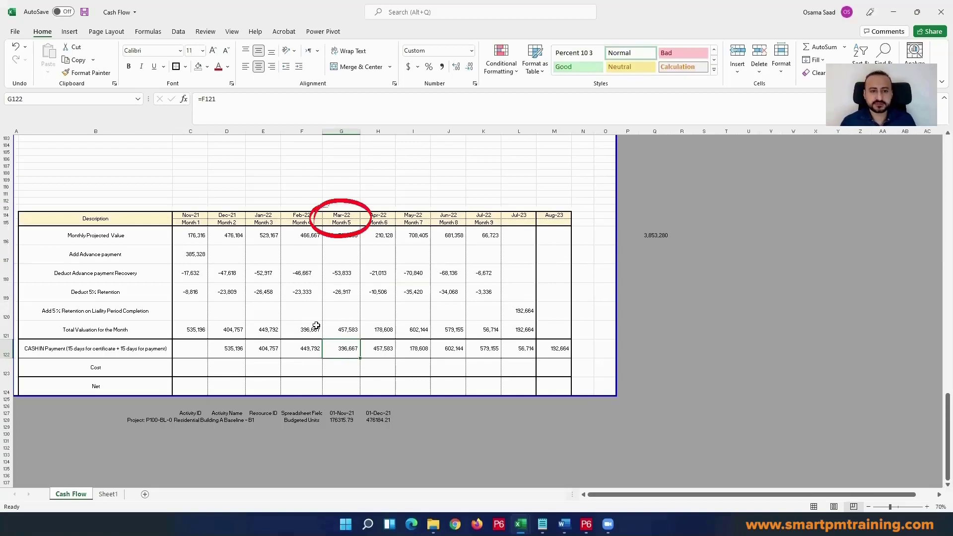
click(342, 131)
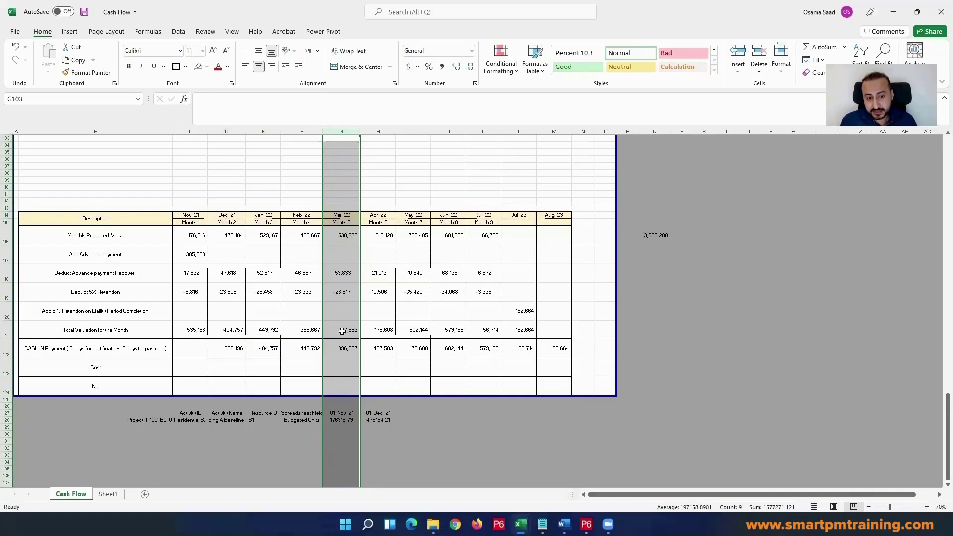
click(343, 349)
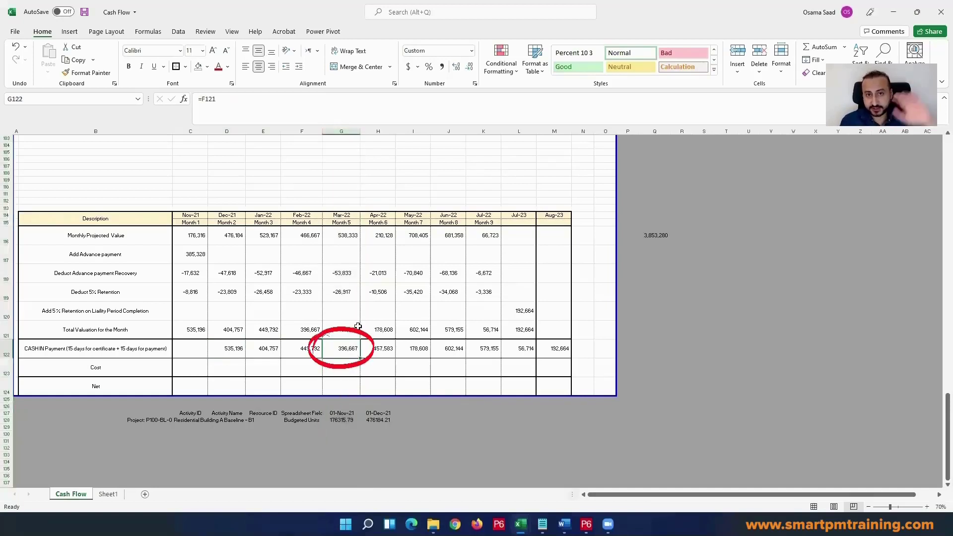
Step: Examine the Mar-22 and Dec-21 columns of the cash flow table, from the month header down to the CASH IN Payment row
click(351, 237)
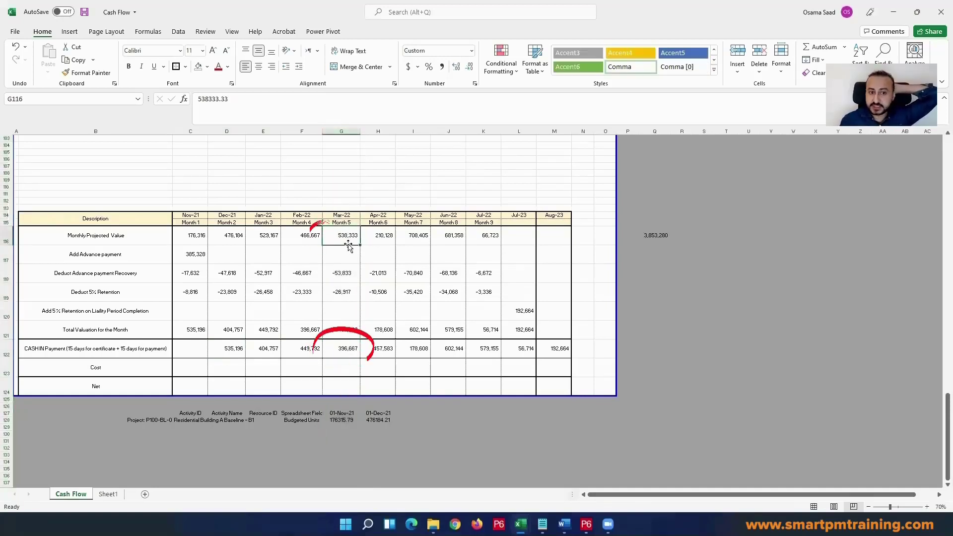
drag(349, 238, 346, 348)
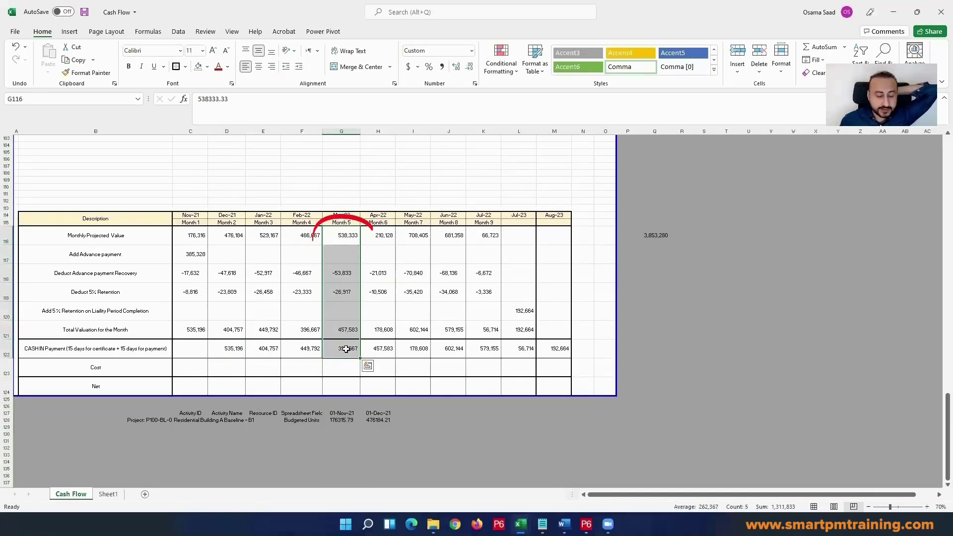
click(343, 216)
drag(343, 216, 343, 348)
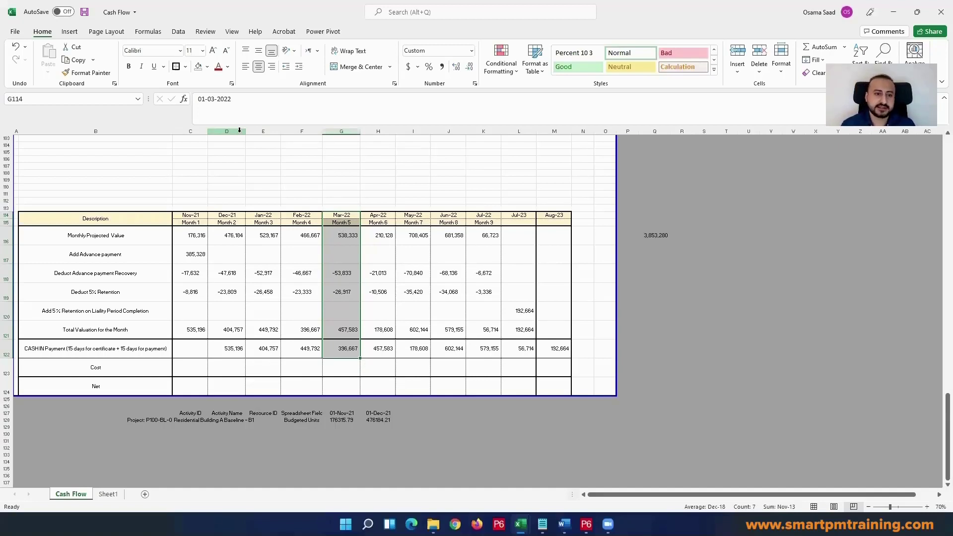
drag(347, 236, 347, 349)
drag(225, 348, 227, 216)
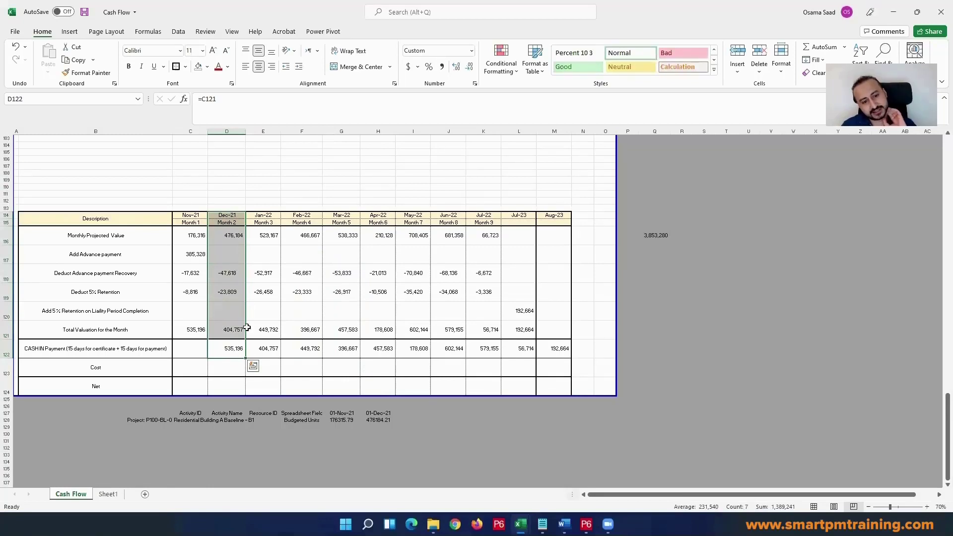
Step: Review the empty Cost row from Nov-21 and the month headers from Nov-21 to Jul-23 that it has to cover
click(223, 368)
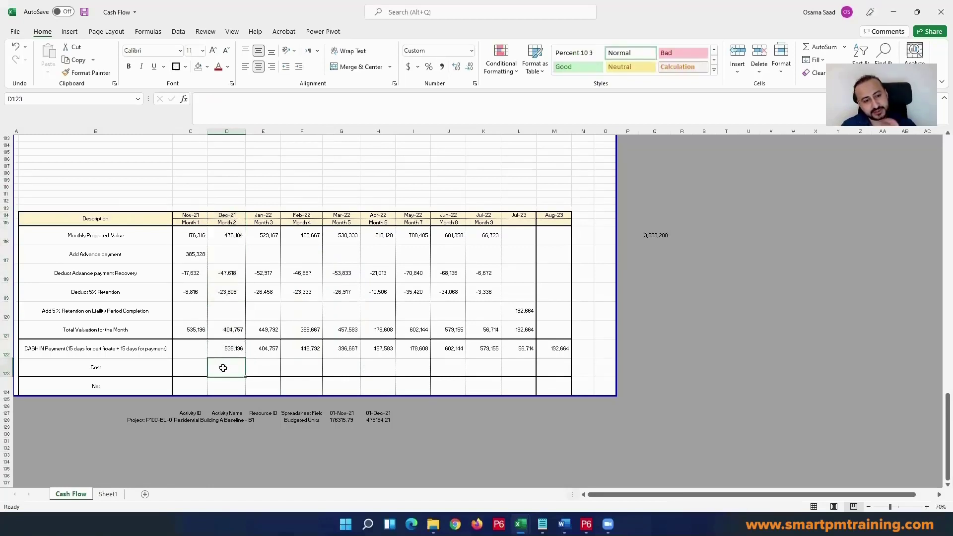
click(191, 370)
click(226, 367)
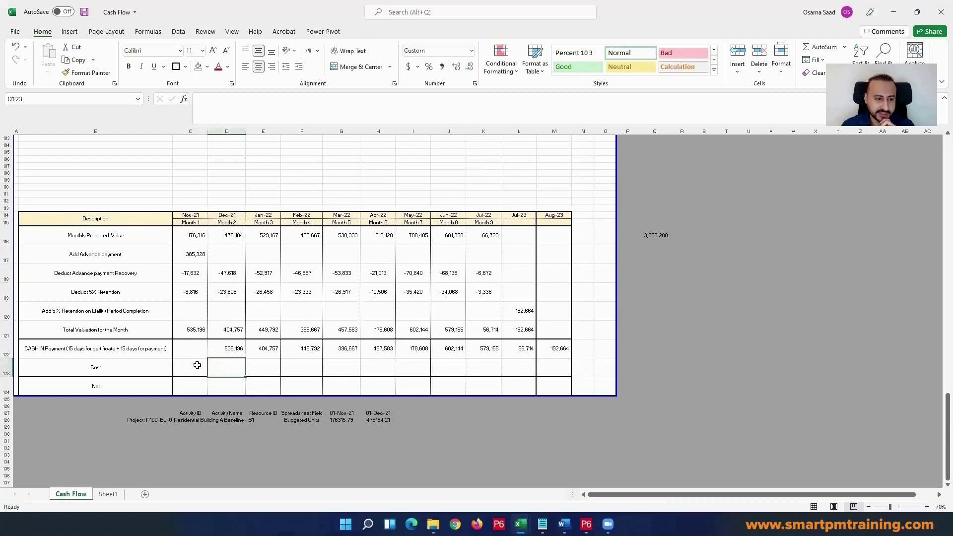
click(196, 365)
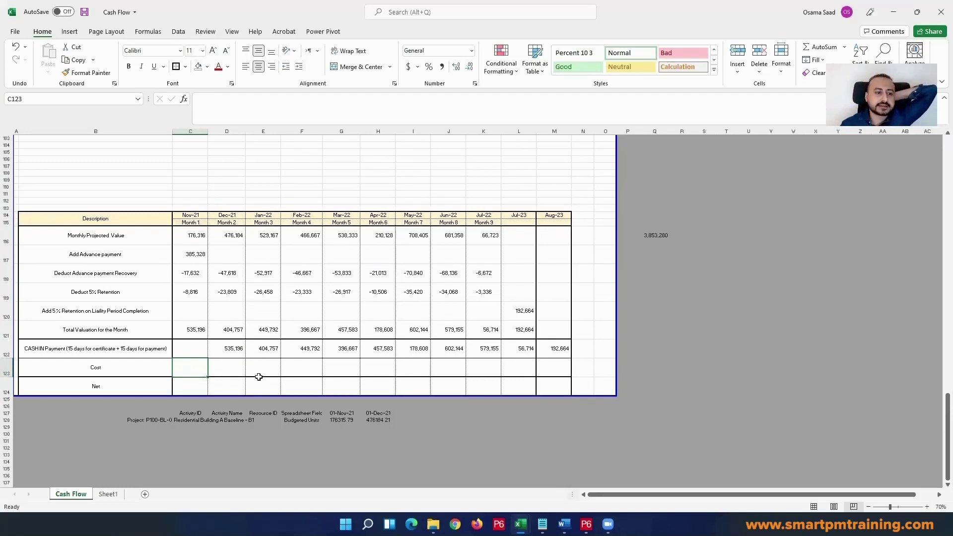
click(195, 214)
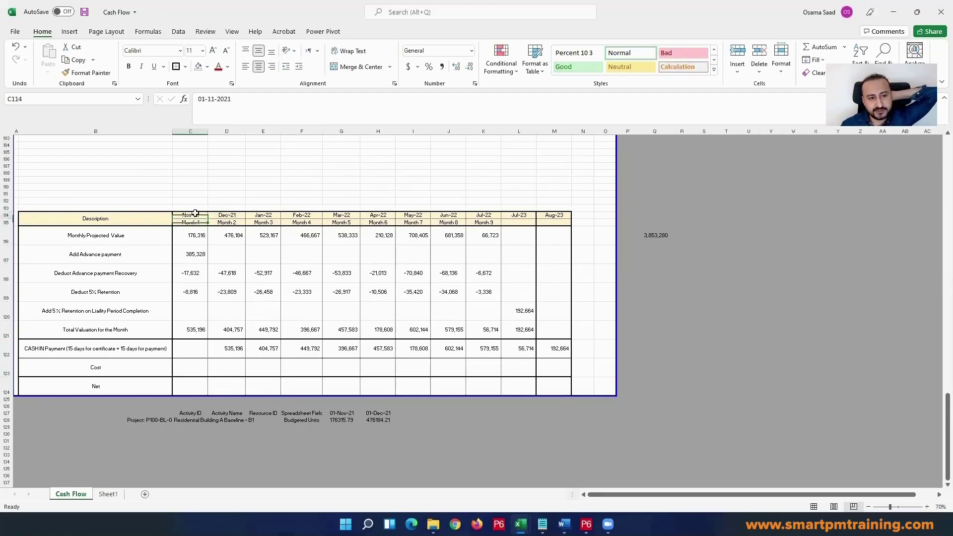
drag(195, 213, 519, 215)
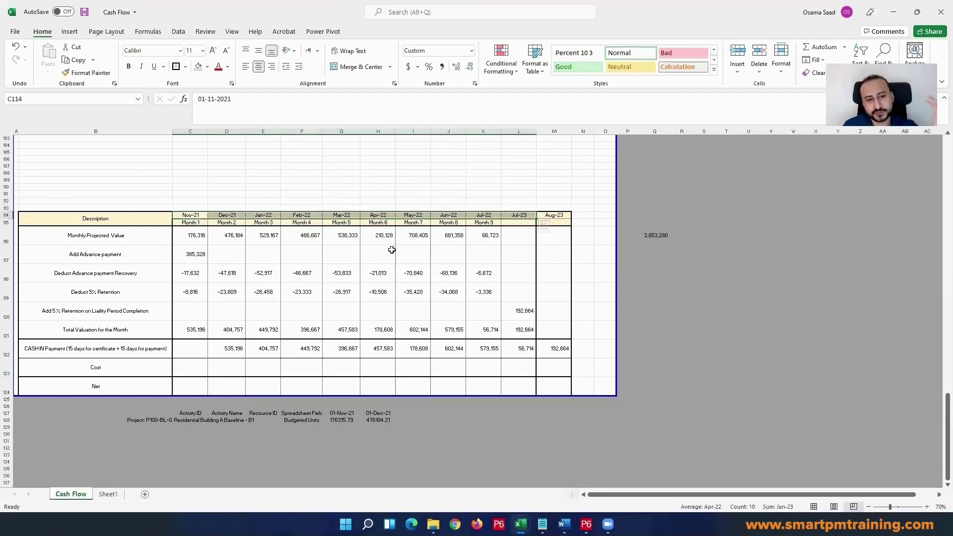
click(203, 362)
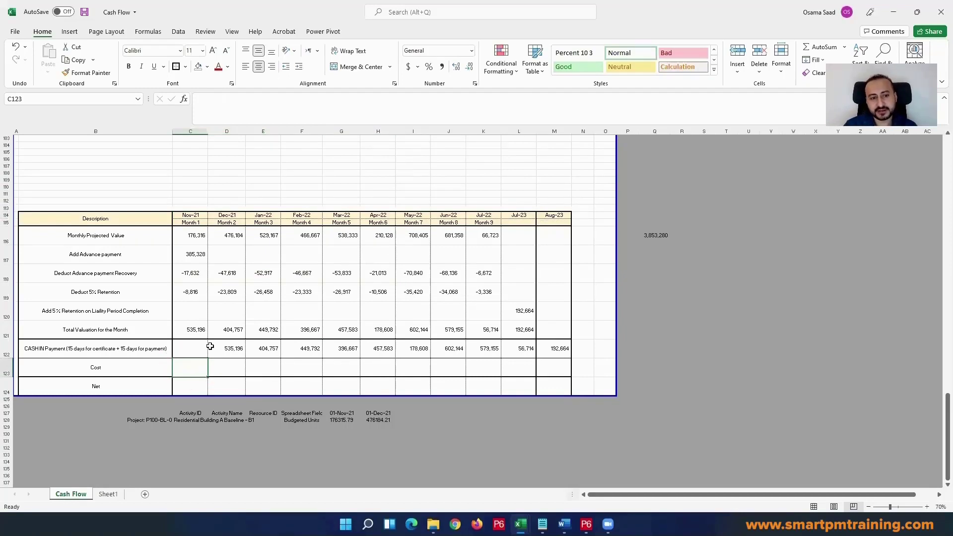
Step: Examine the Monthly Projected Value for Nov-21 to Jan-22 and the table rows from the headers down to CASH IN Payment
click(200, 238)
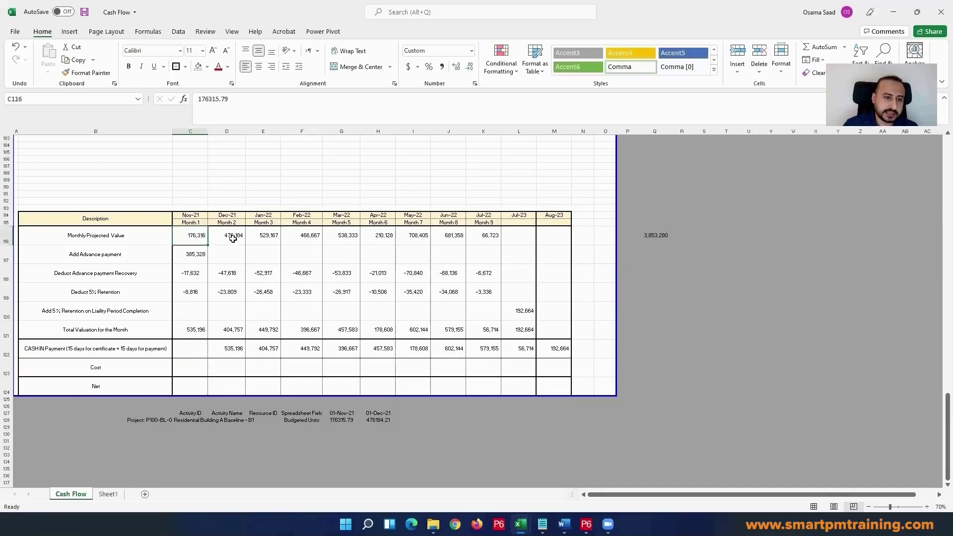
click(234, 238)
click(269, 243)
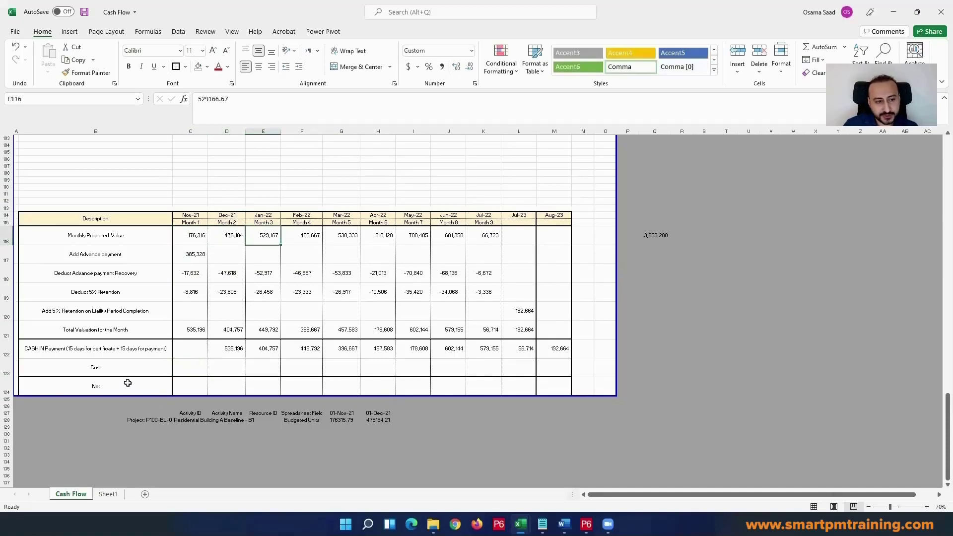
drag(37, 349, 554, 213)
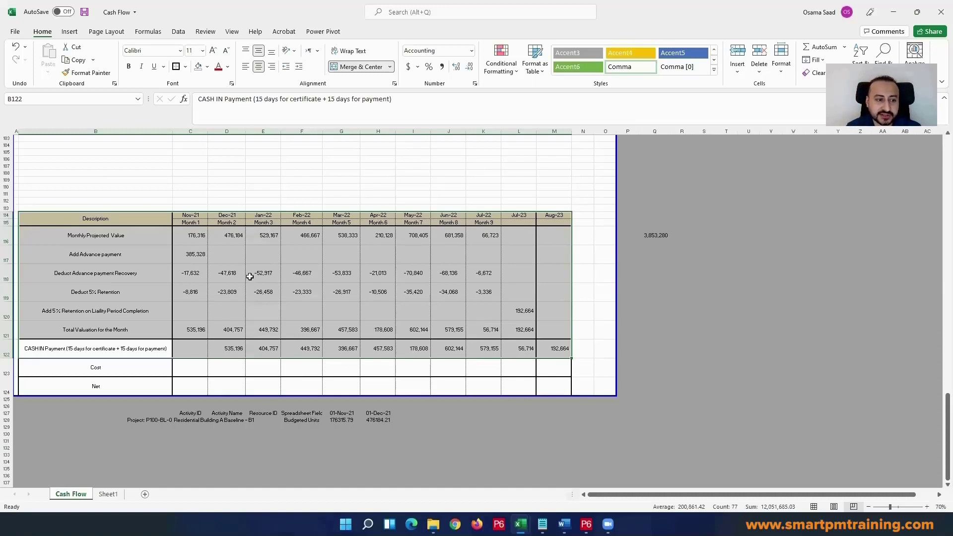
click(177, 235)
click(255, 235)
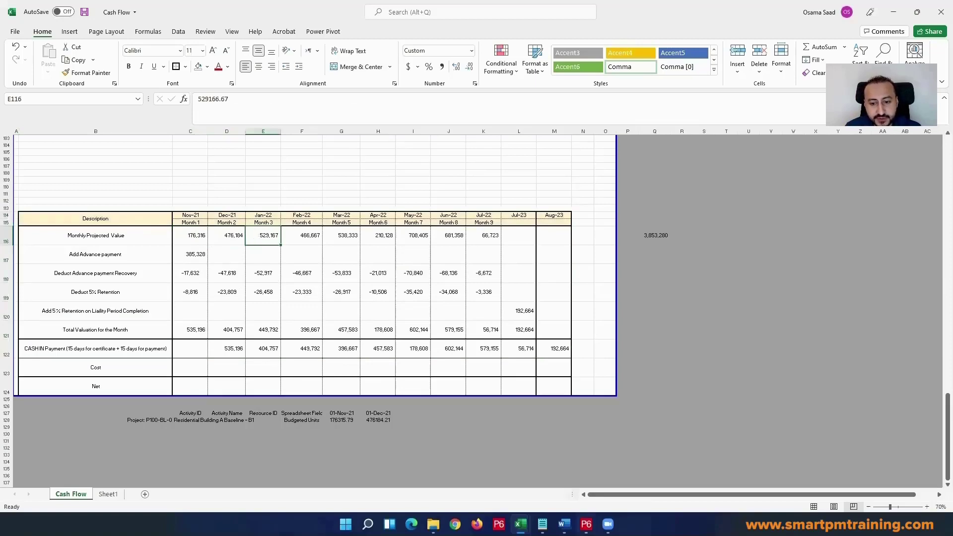
Step: Switch to Primavera P6 and examine the Raft Concrete activity in the Activities view
click(586, 523)
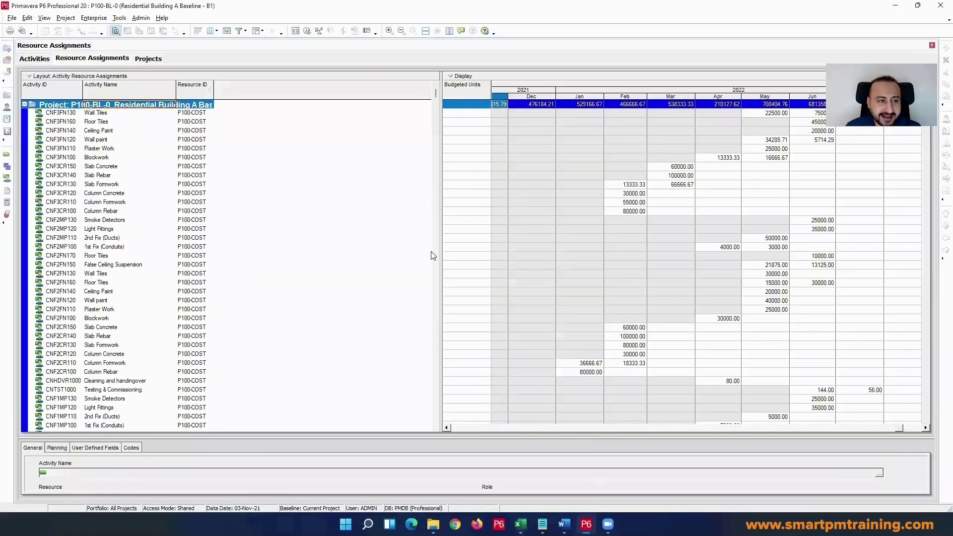
click(6, 154)
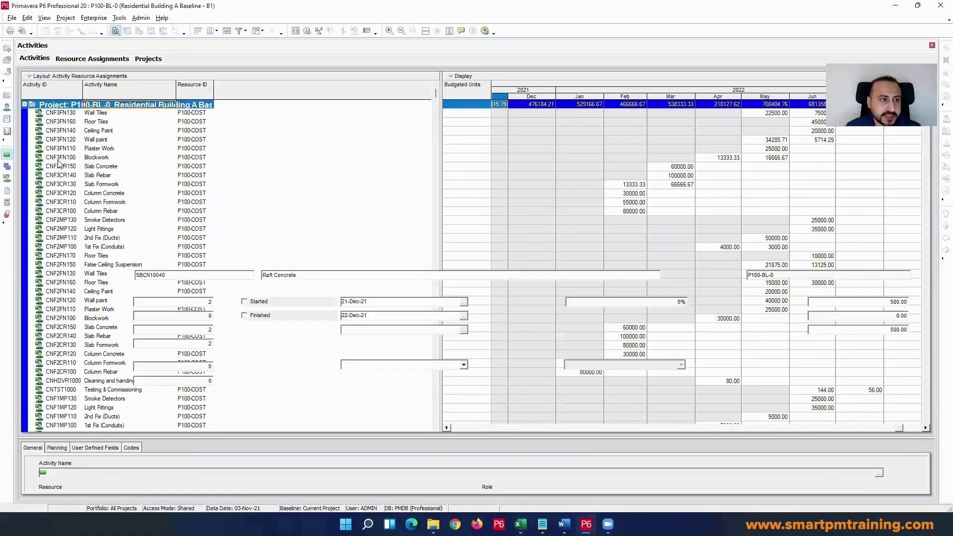
click(117, 170)
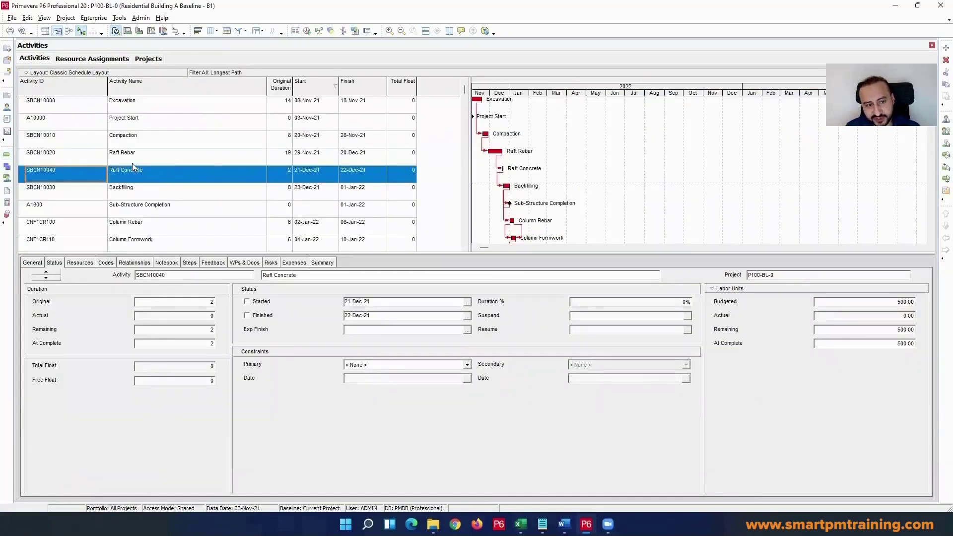
click(142, 169)
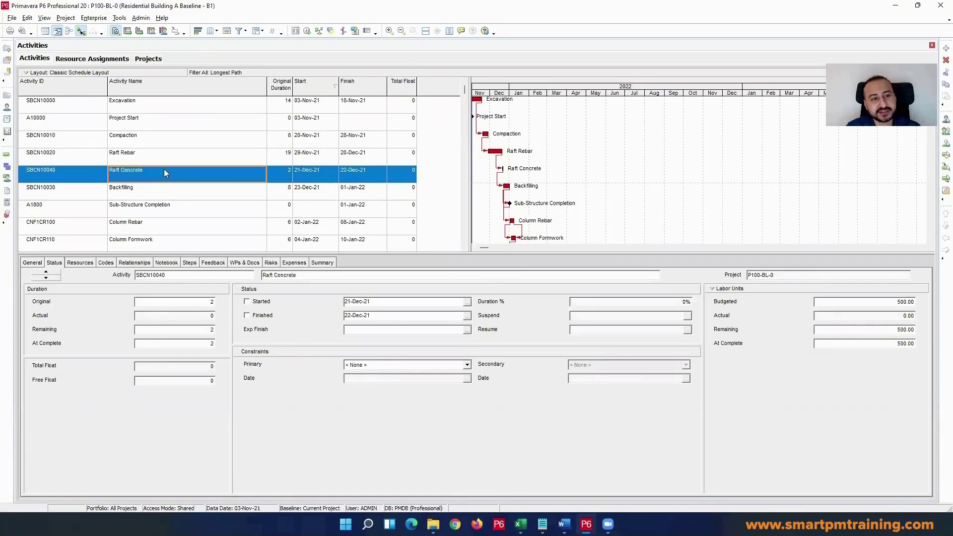
scroll(225, 180, down, 1)
scroll(222, 180, up, 2)
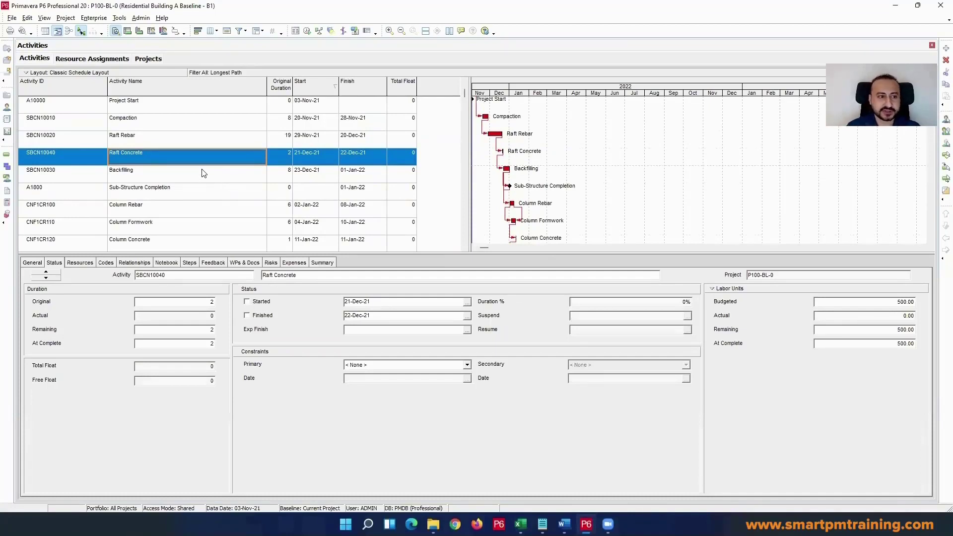
Step: Examine the Backfilling activity's duration and dates among the neighbouring activities in the schedule
click(198, 174)
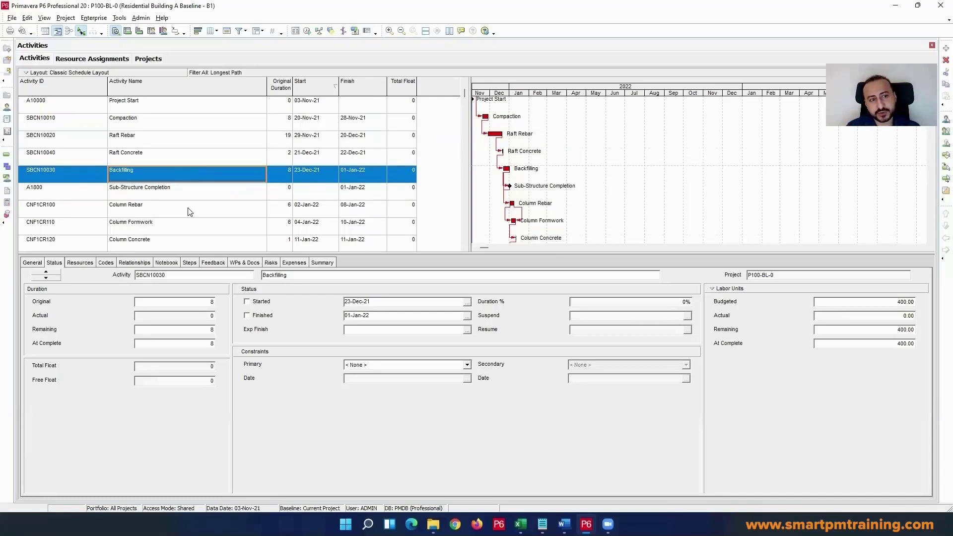
mouse_move(144, 194)
mouse_down()
mouse_move(94, 164)
mouse_move(148, 176)
mouse_up()
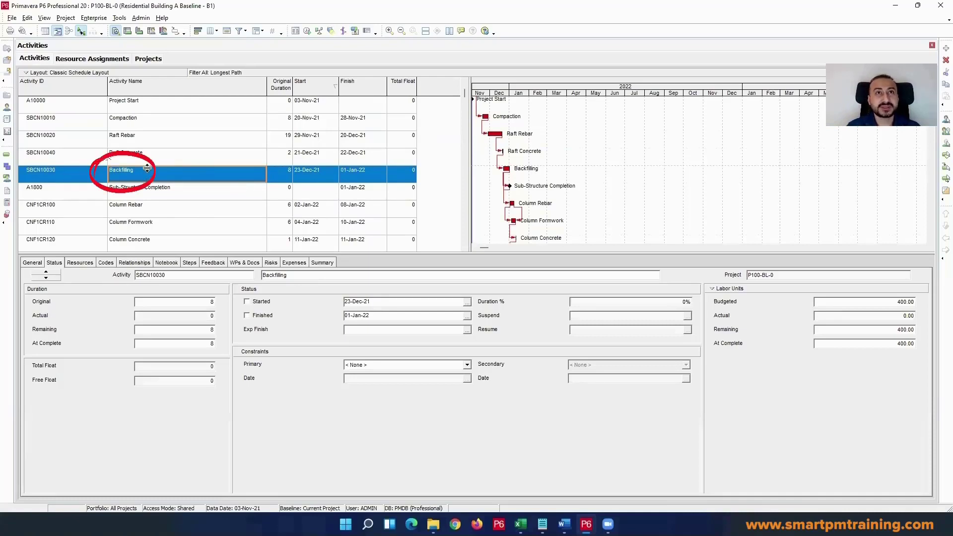
click(284, 170)
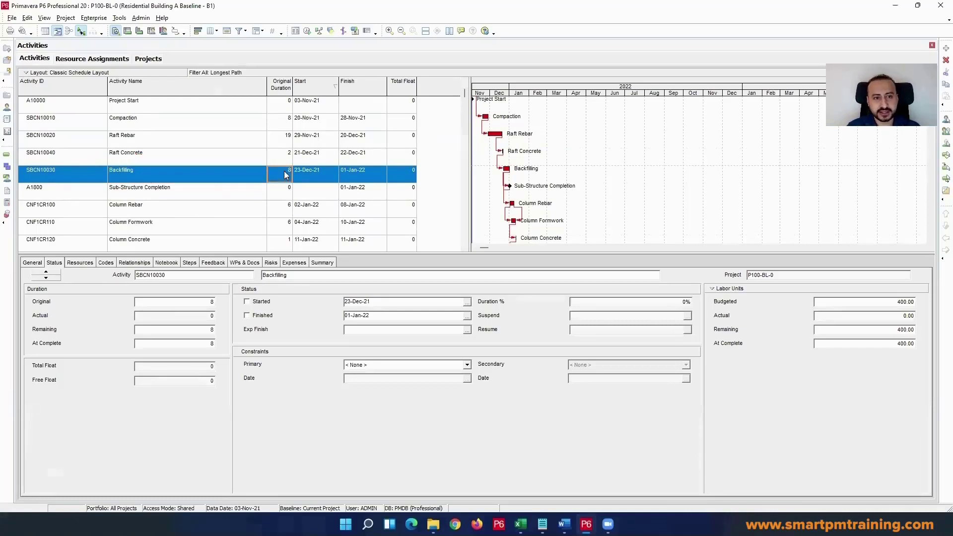
click(242, 170)
scroll(185, 188, up, 1)
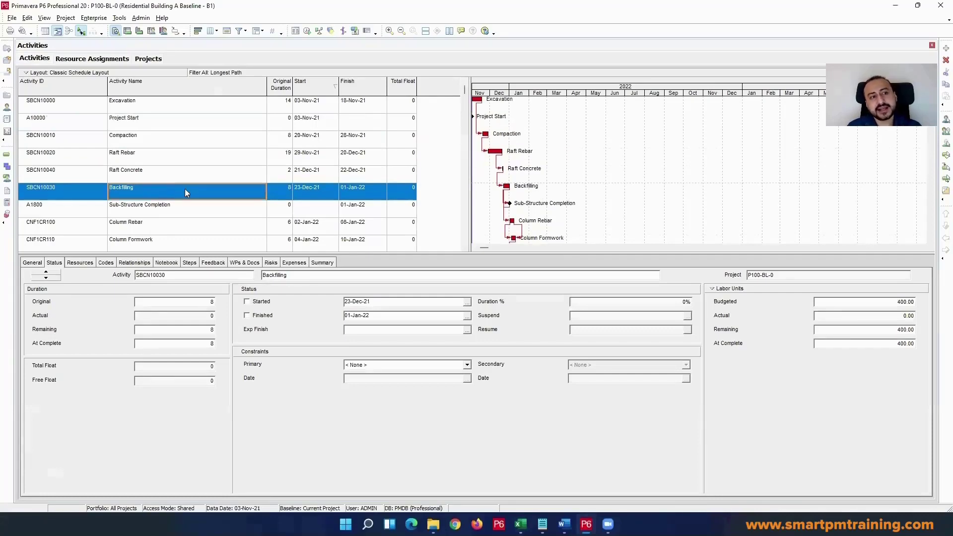
scroll(218, 184, down, 2)
scroll(248, 186, up, 1)
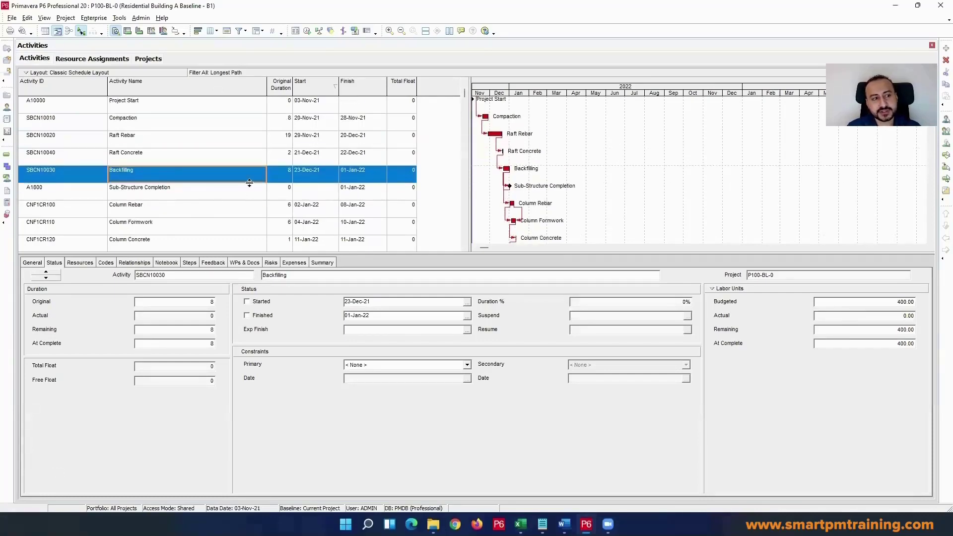
Step: Check the project's January budgeted units in Resource Assignments, and return to the Cost row of the Excel cash flow table
click(7, 180)
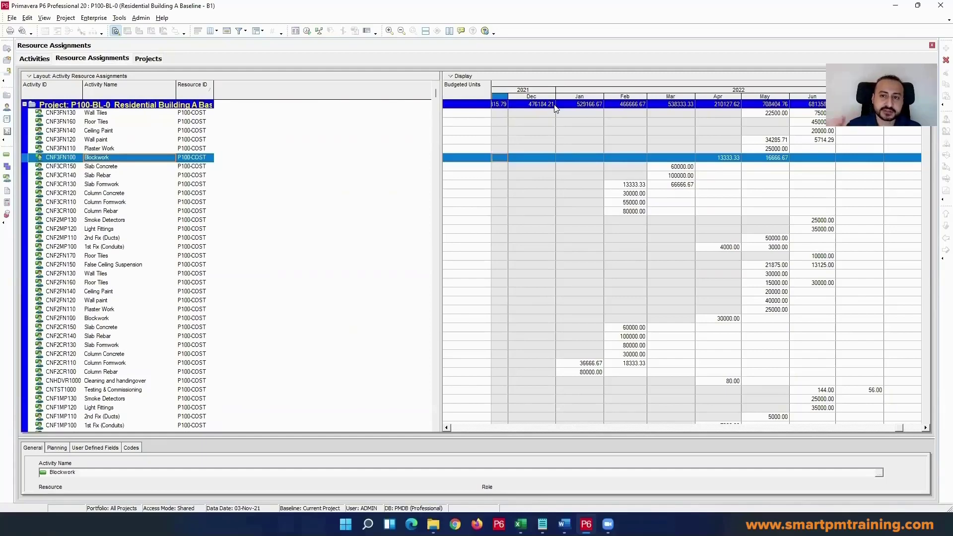
click(597, 106)
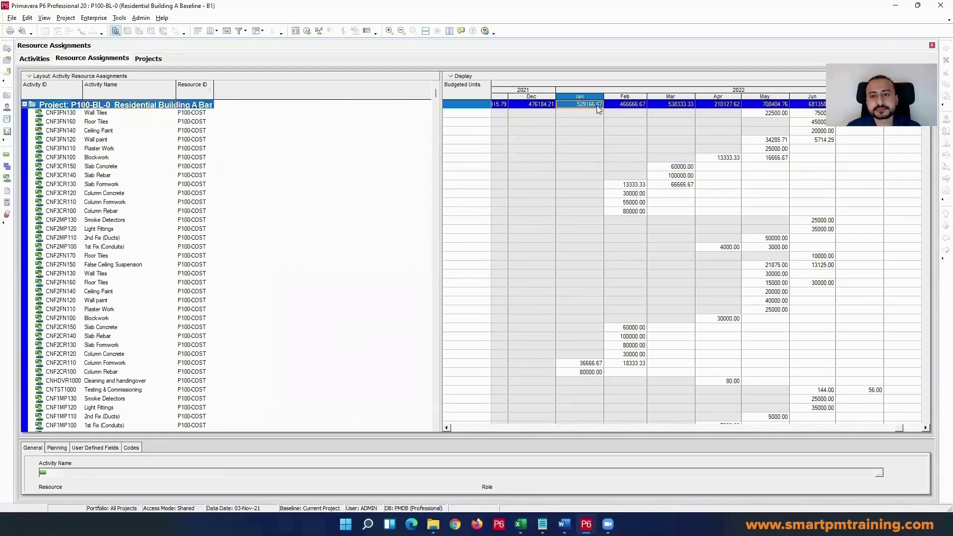
key(alt+Tab)
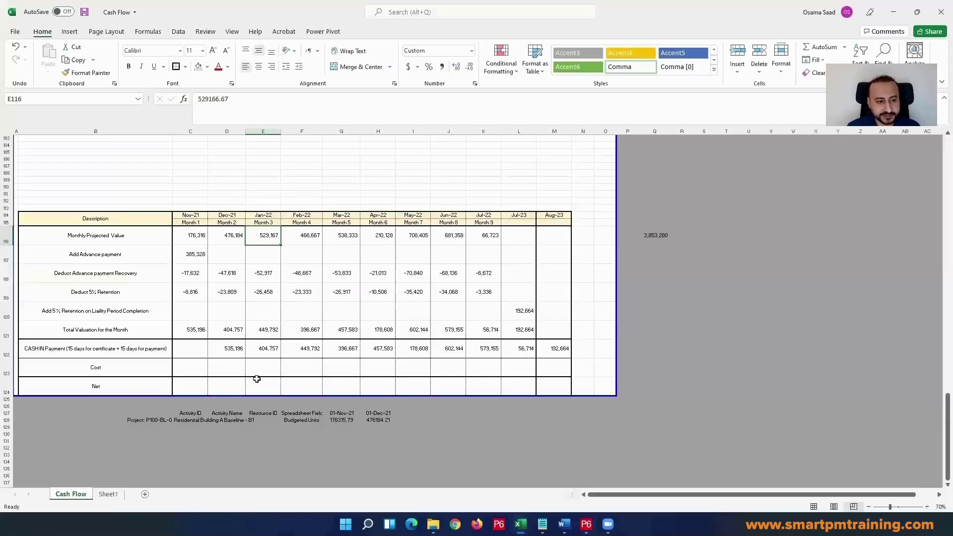
drag(189, 366, 538, 363)
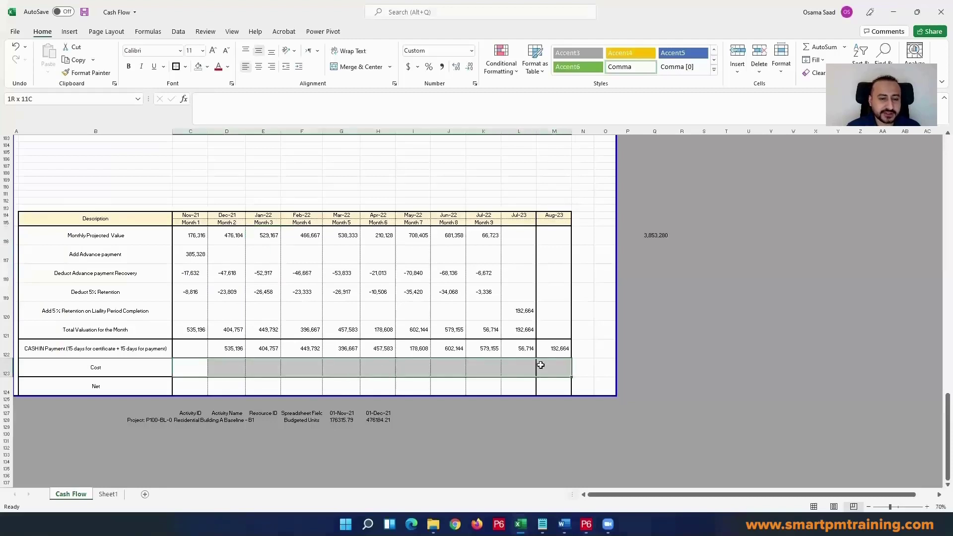
click(195, 363)
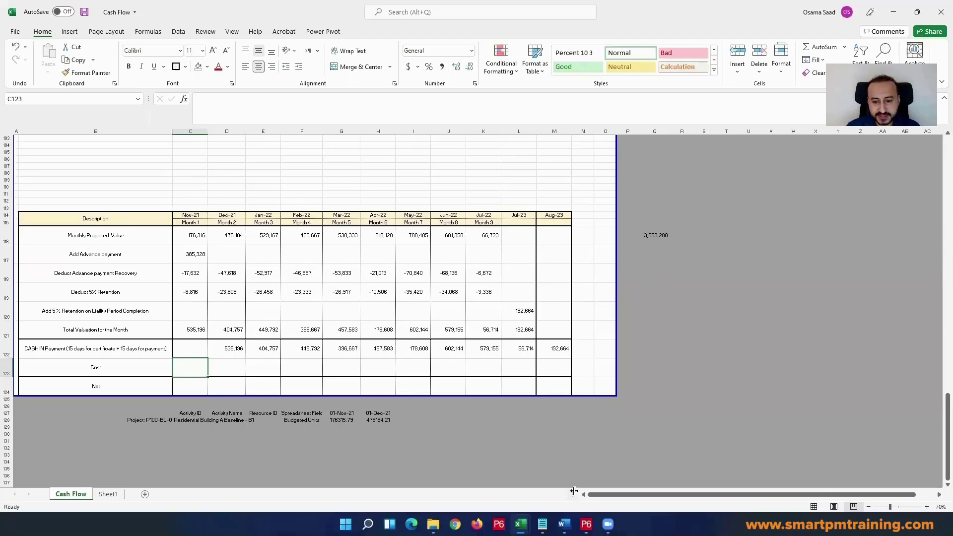
Step: Switch back to Primavera P6 and look through the monthly budgeted units around the 2nd Fix (Ducts) resource assignment
click(586, 524)
click(100, 238)
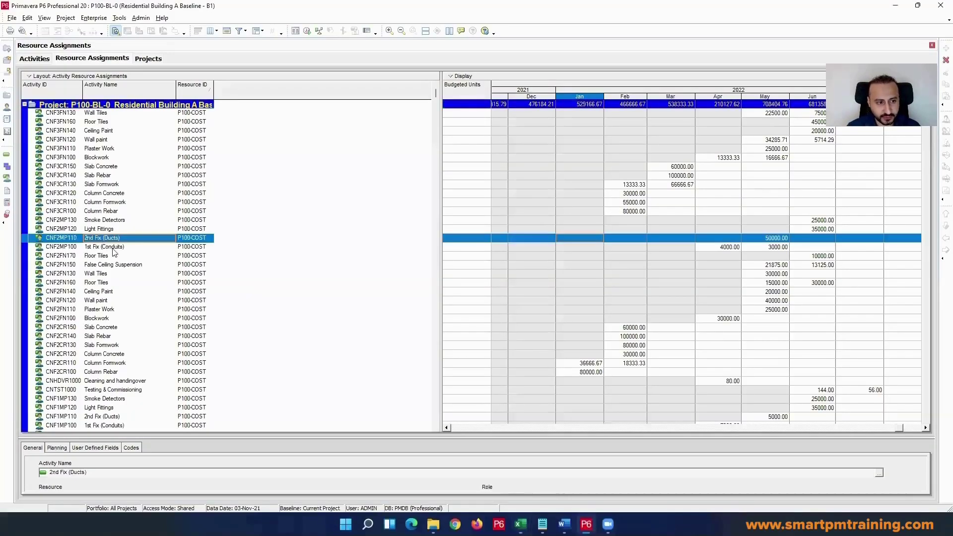
scroll(117, 254, down, 1)
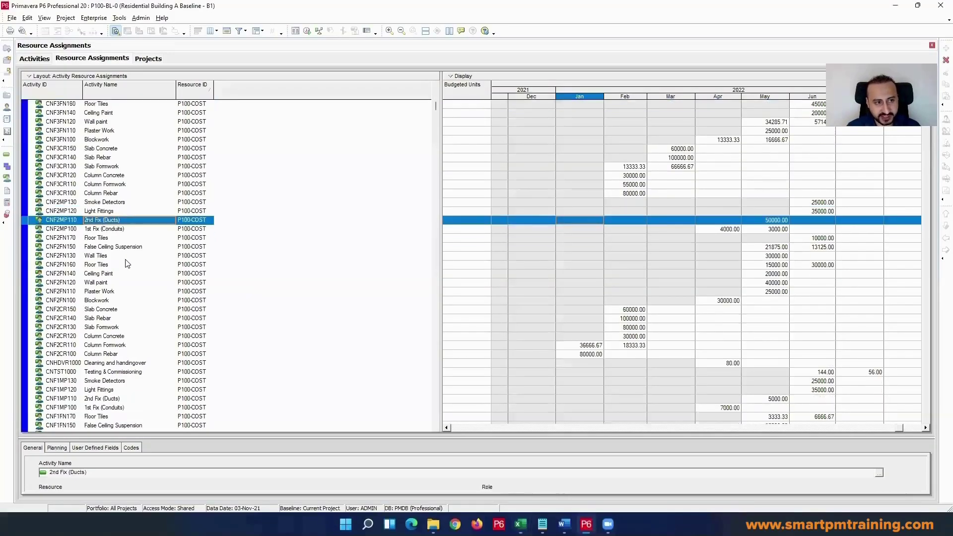
Step: Return to the Activities view and inspect the Backfilling activity's ID, name and original duration
click(7, 154)
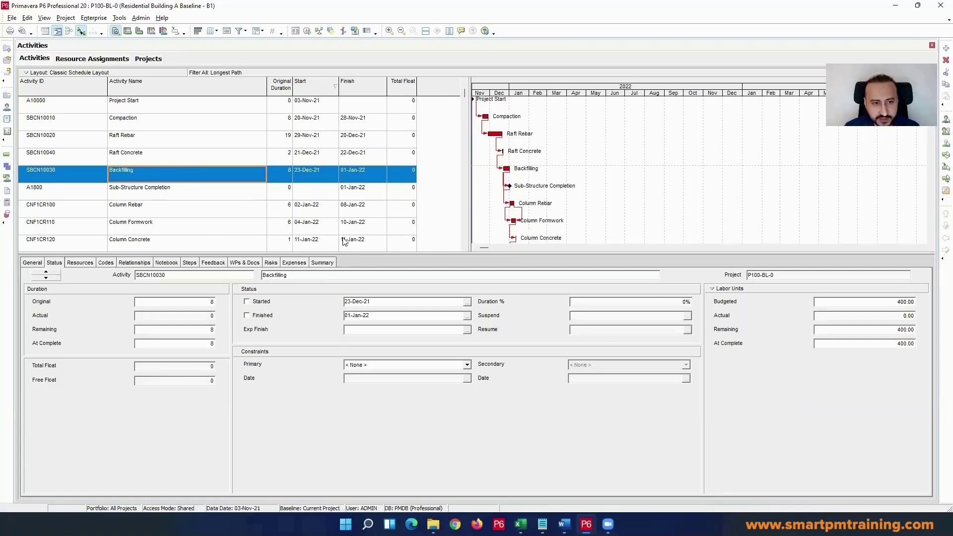
click(278, 179)
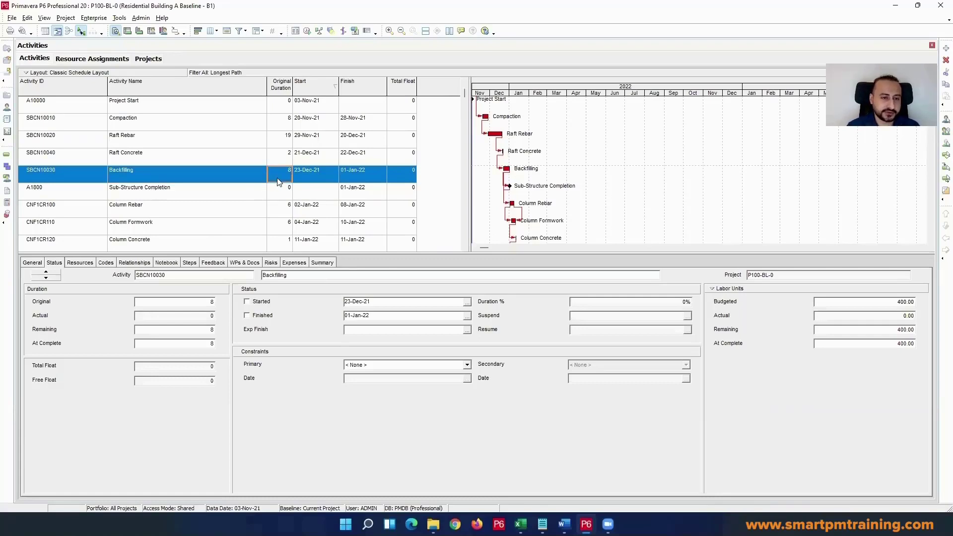
click(243, 179)
click(84, 180)
click(263, 178)
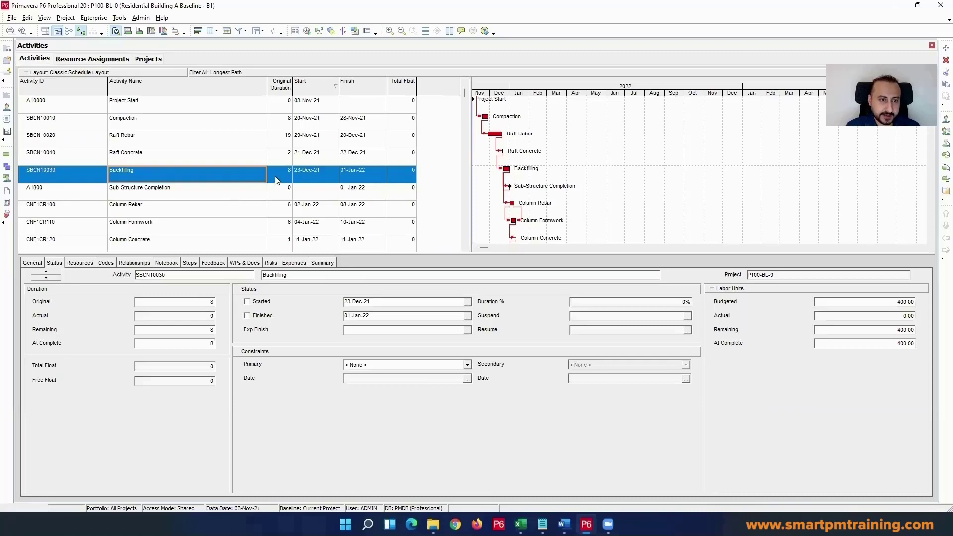
Step: Narrow the Activity ID column in the activity table and select the Backfilling activity's name
click(277, 177)
drag(106, 84, 80, 83)
click(229, 171)
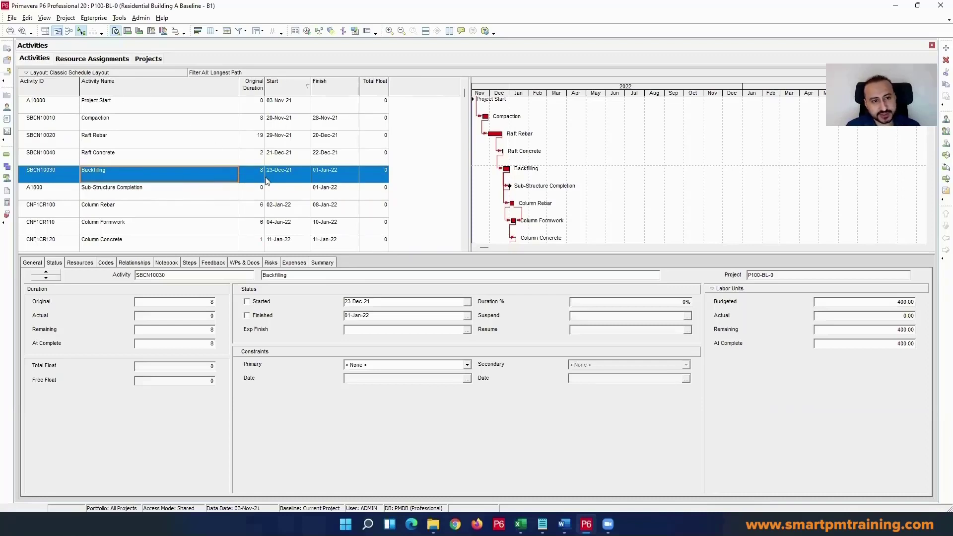
Step: Switch from Primavera P6 to the Excel cash flow sheet and review the empty monthly cells in the Cost row
click(253, 172)
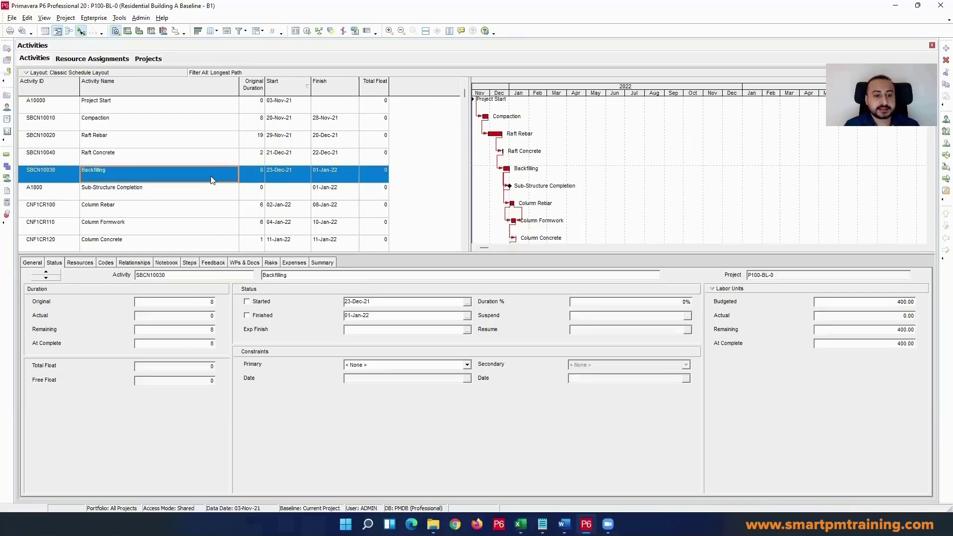
key(alt+Tab)
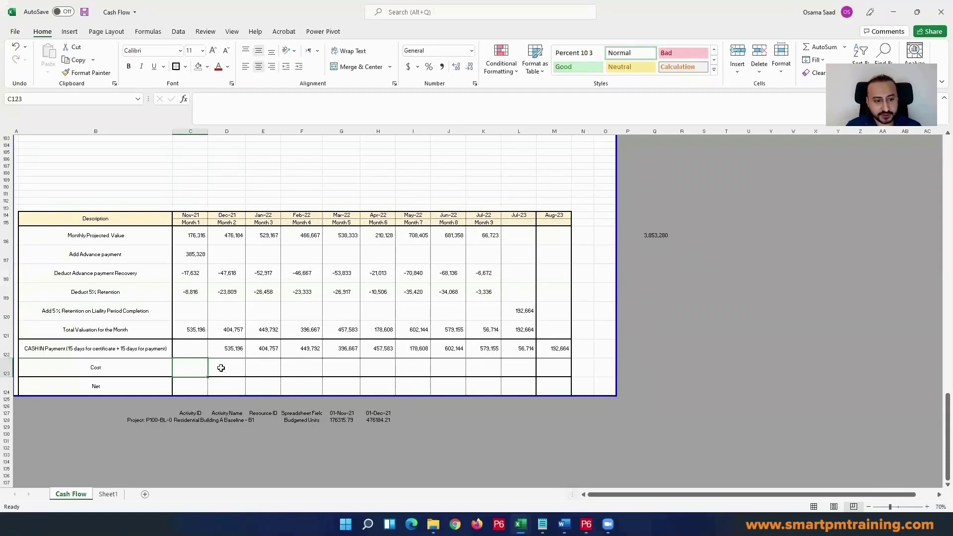
drag(191, 365, 506, 371)
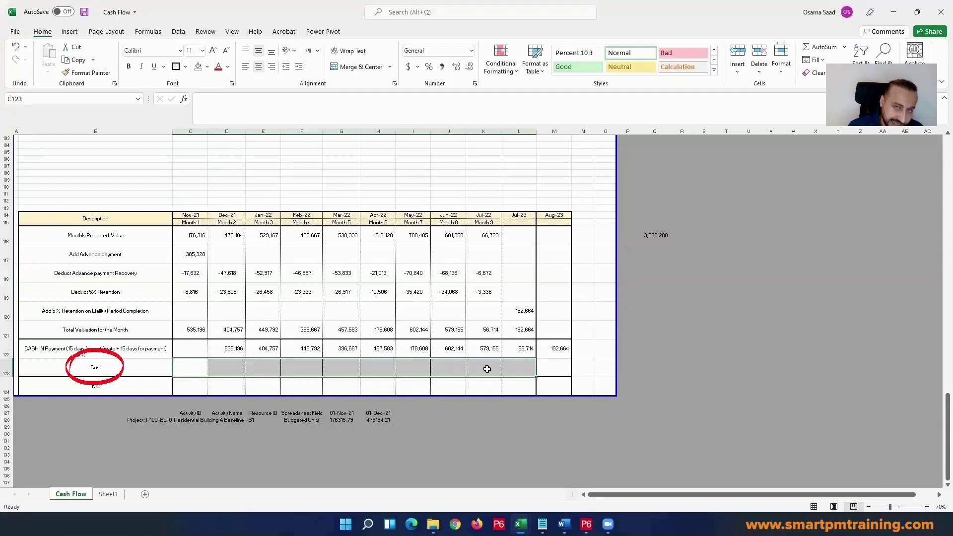
click(183, 366)
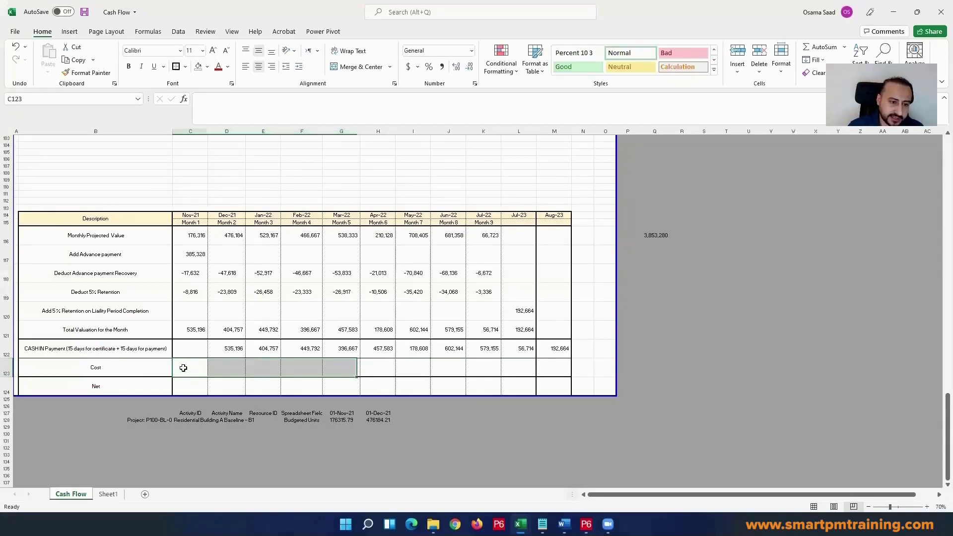
Step: Try inserting an empty row between the Cost and Net rows of the cash flow table
right_click(7, 383)
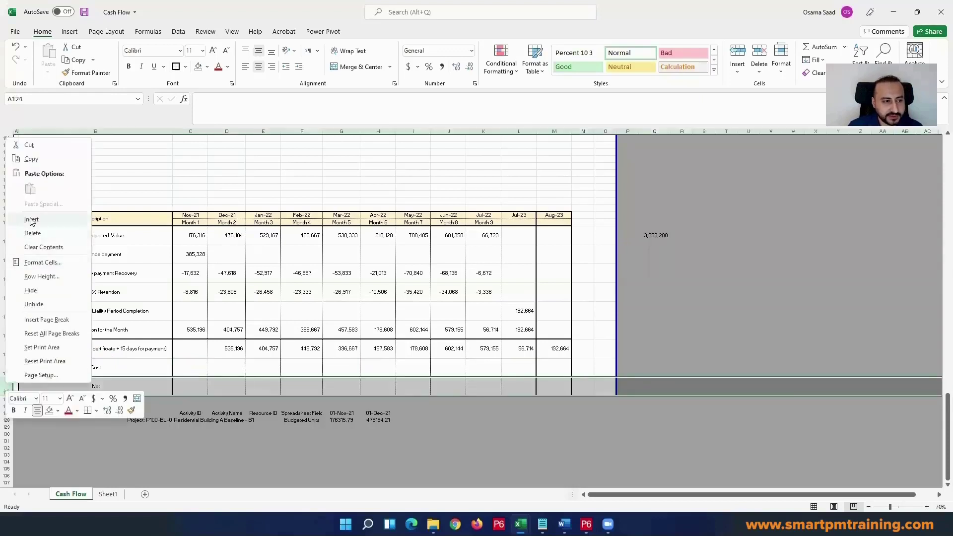
click(29, 221)
click(35, 273)
click(194, 367)
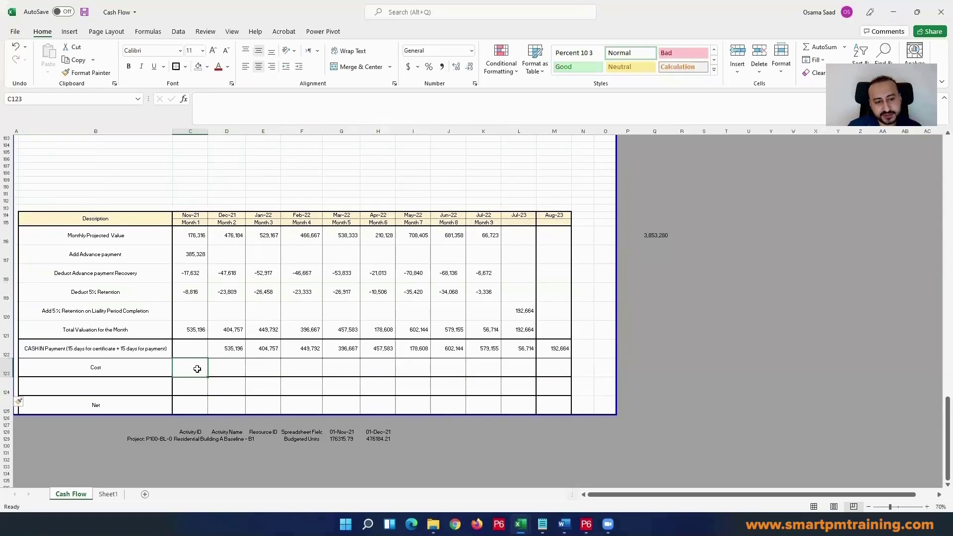
drag(195, 369, 538, 366)
click(197, 365)
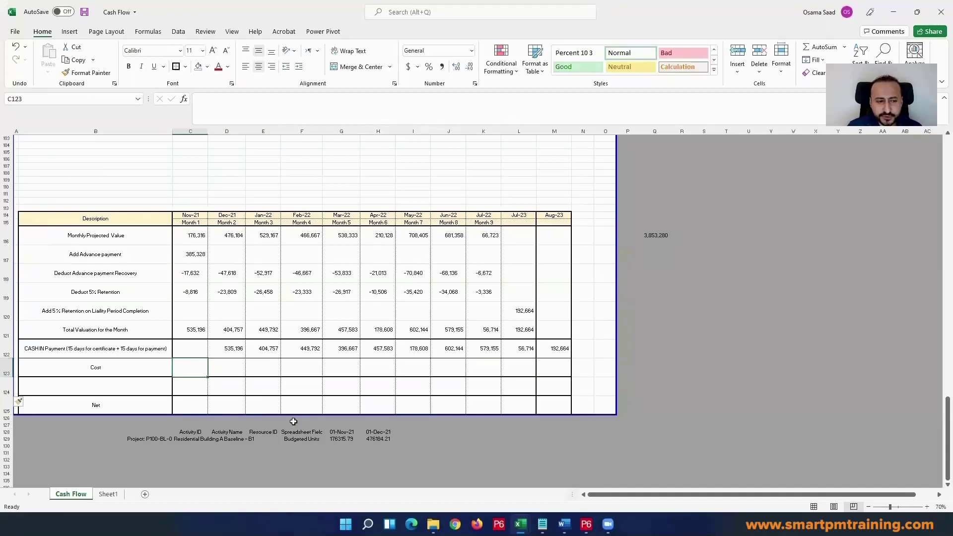
click(258, 318)
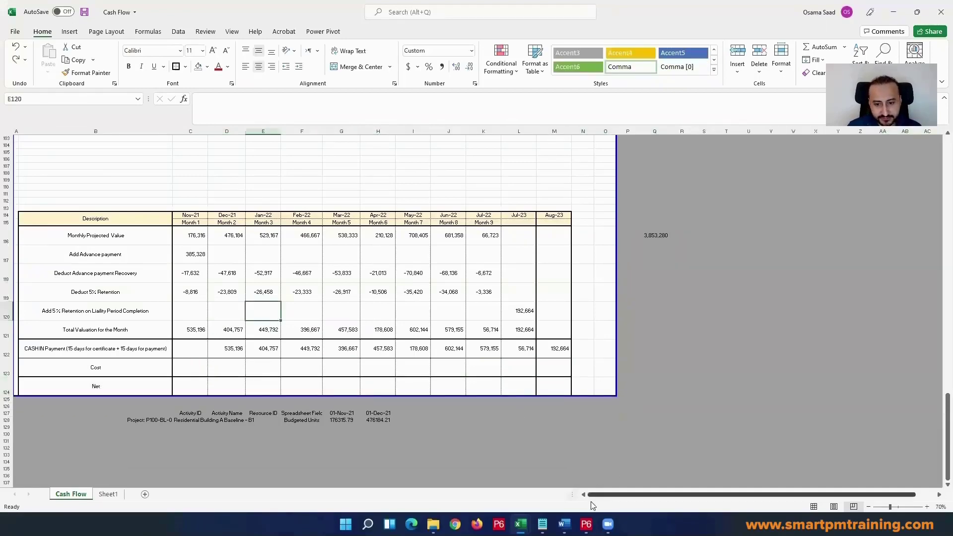
Step: Switch to Primavera P6 and inspect the resource assignments and the project's resources, including COST and False Ceiling Fixer
click(586, 524)
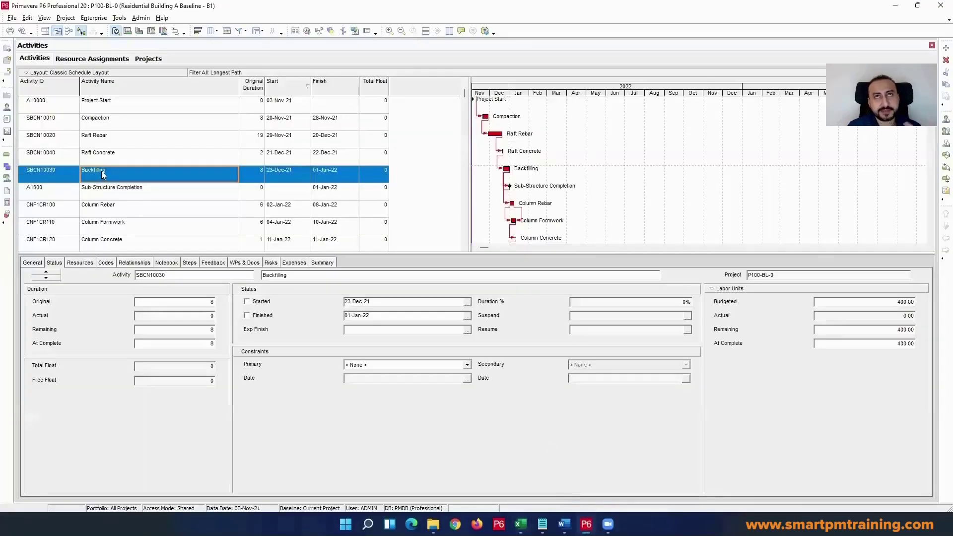
scroll(112, 190, up, 1)
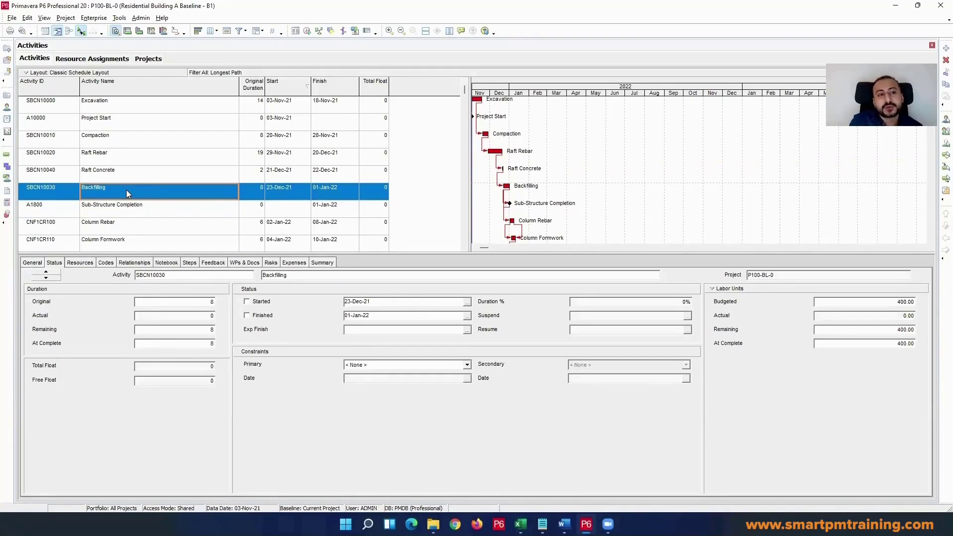
click(7, 178)
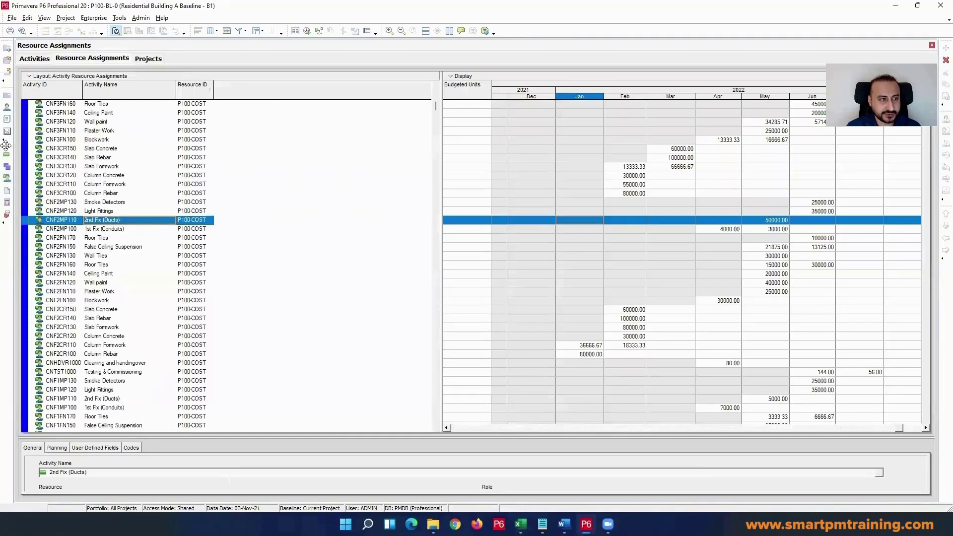
click(7, 107)
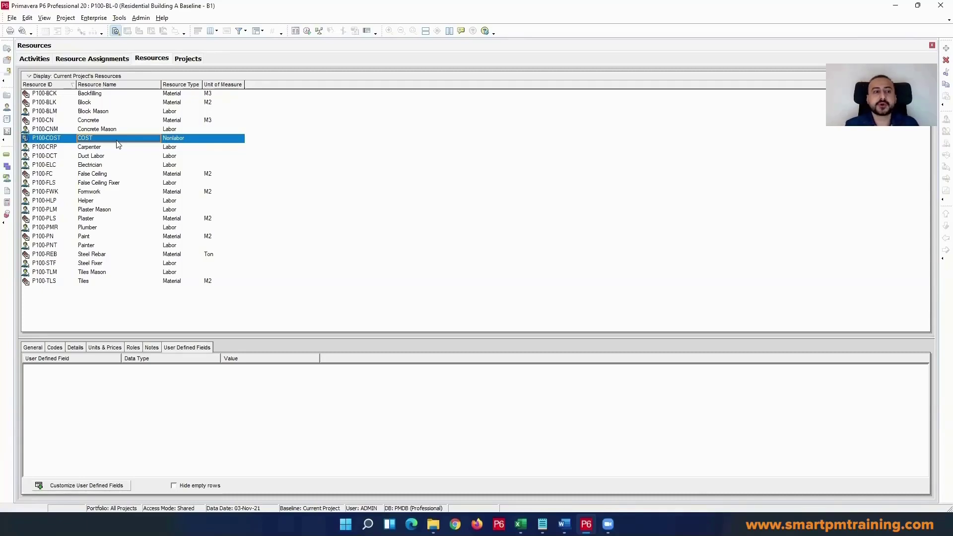
click(119, 186)
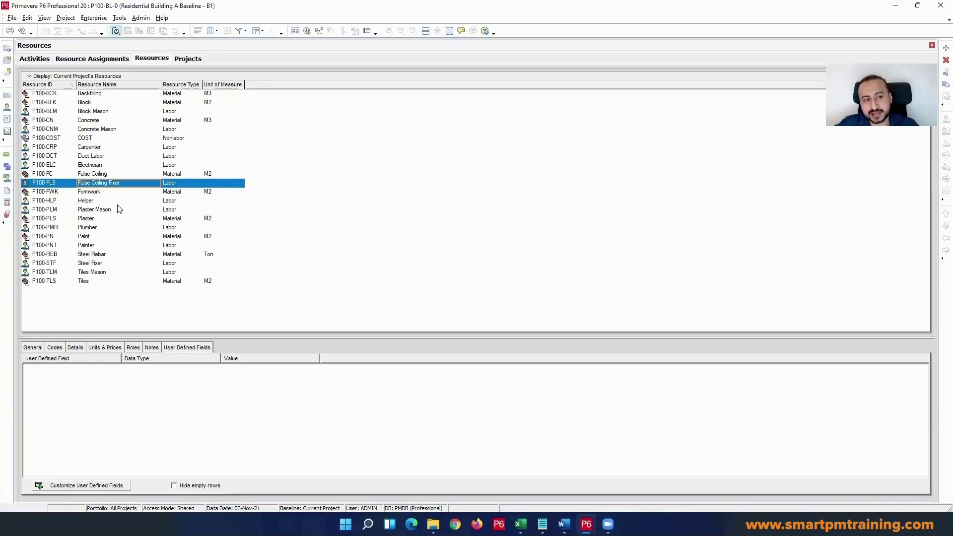
click(59, 182)
click(133, 186)
Step: Return to the Excel cash flow table and enter a Nov-21 cost of 100000
key(alt+Tab)
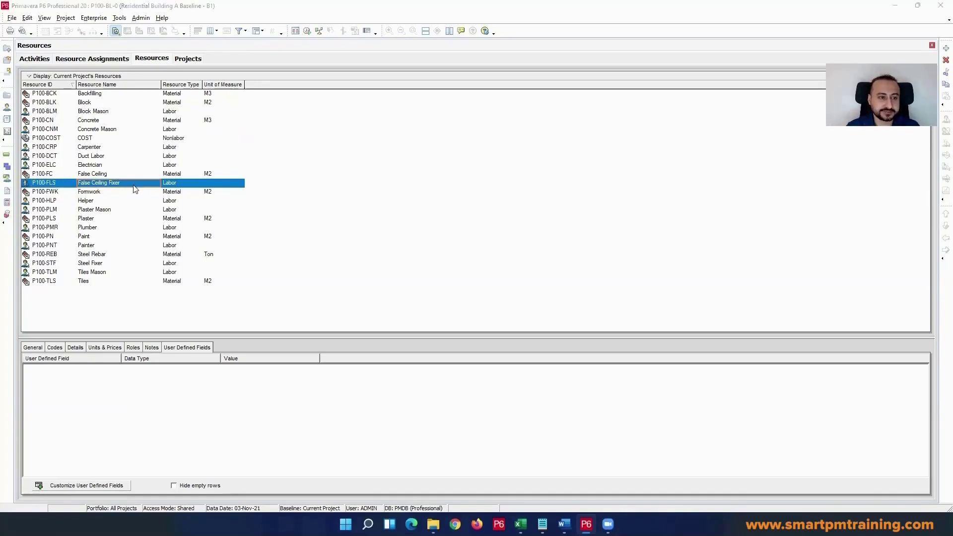
click(192, 367)
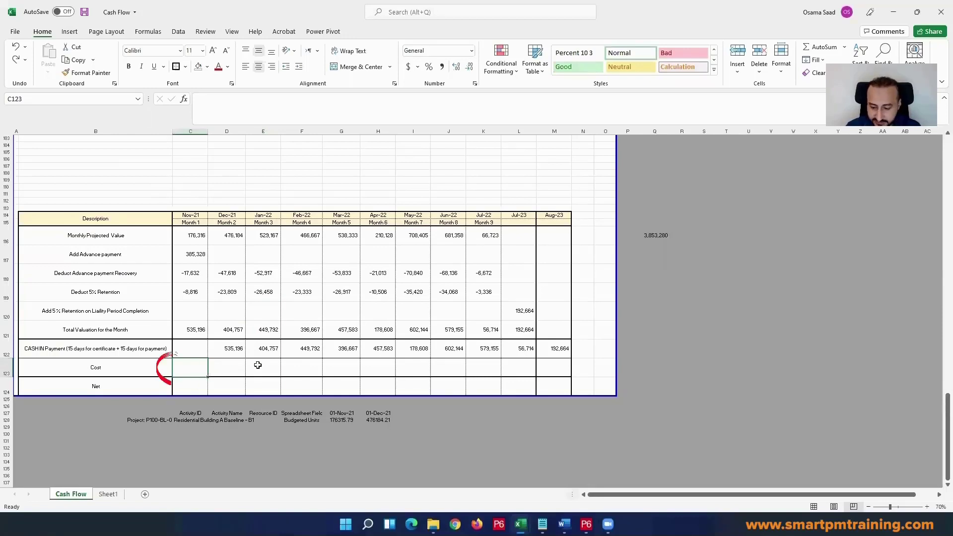
text(100000)
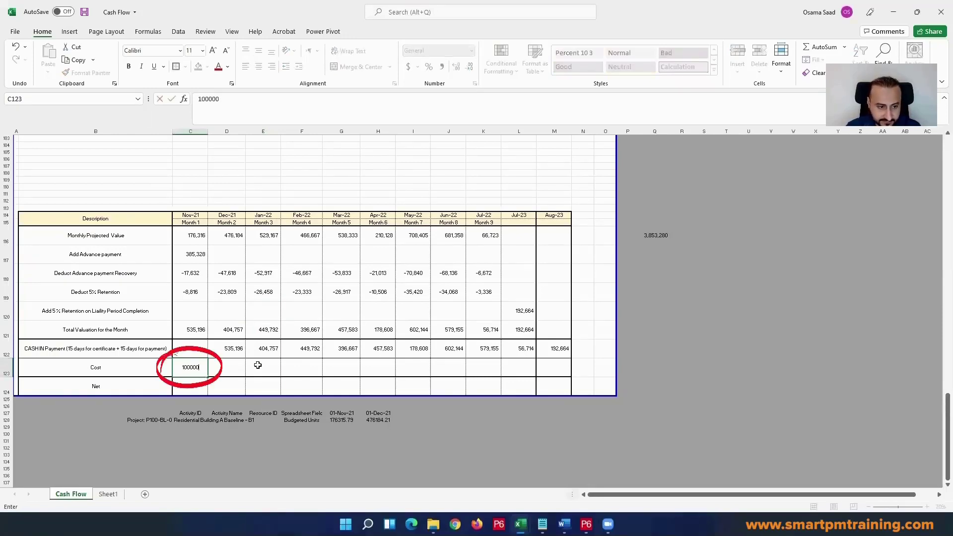
key(Return)
Step: Copy the Nov-21 cost into the Cost row from Dec-21 through Jul-22, keeping the destination cells' number format
click(192, 366)
key(ctrl+c)
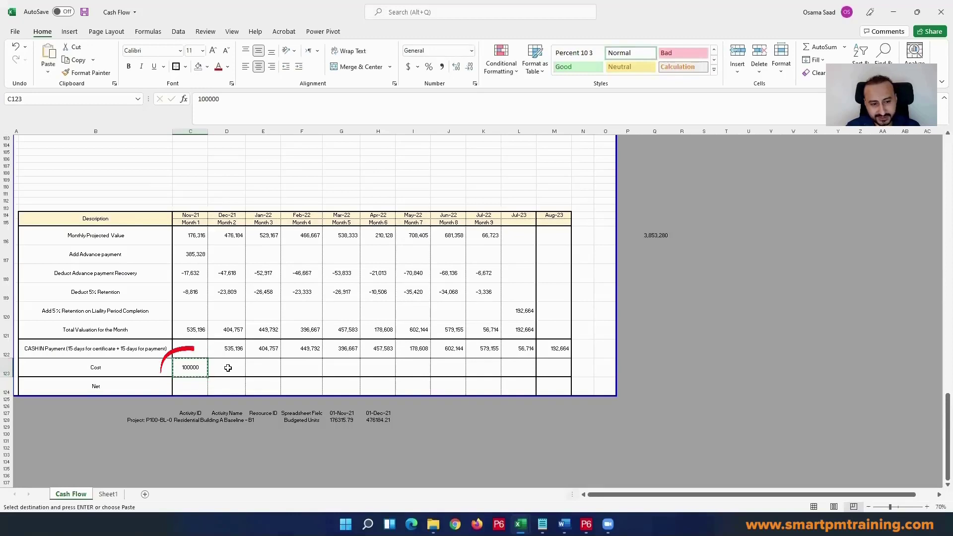
mouse_move(233, 368)
mouse_down()
mouse_move(541, 368)
mouse_move(227, 368)
mouse_up()
right_click(541, 367)
click(511, 367)
click(511, 367)
click(484, 365)
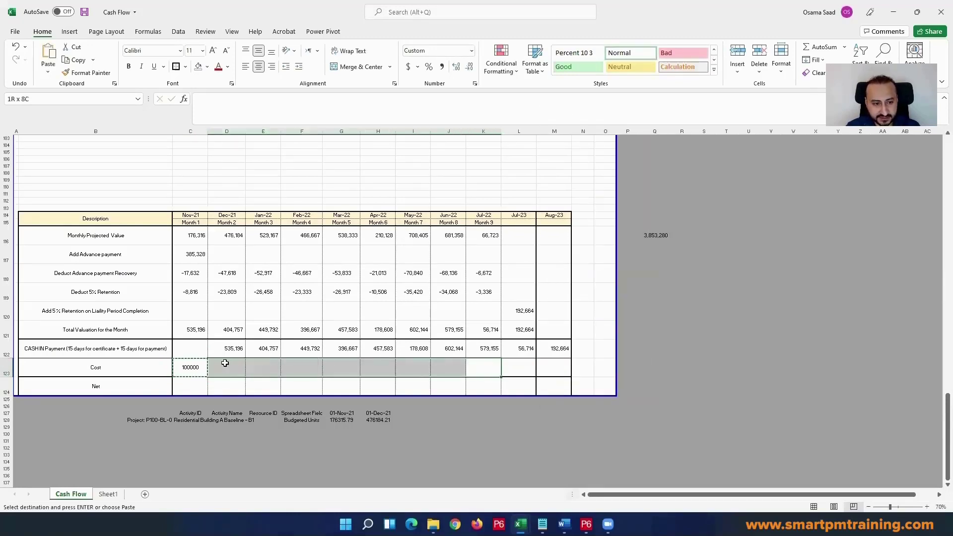
right_click(227, 367)
click(267, 151)
key(Escape)
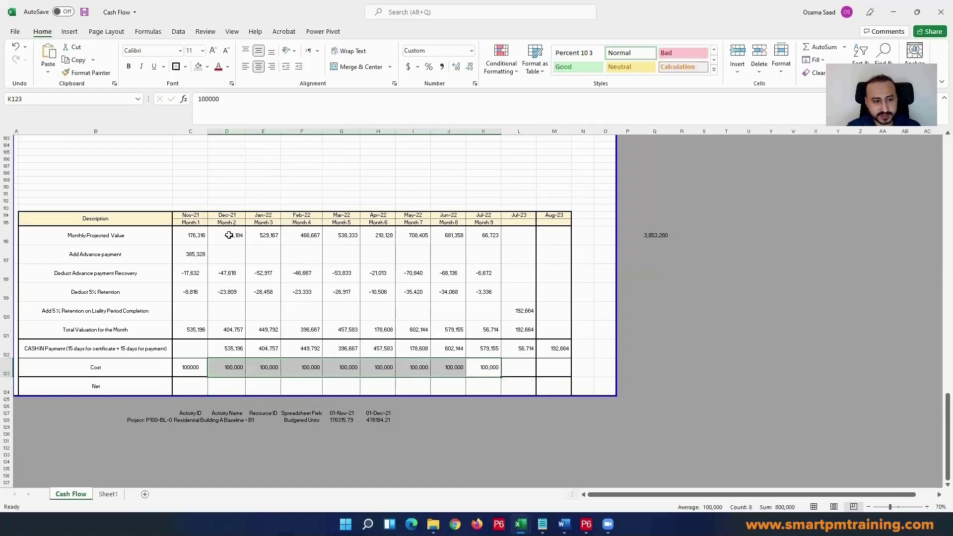
Step: Calculate the Nov-21 Net as =C122-C123 and fill the formula across through Jul-22
click(201, 385)
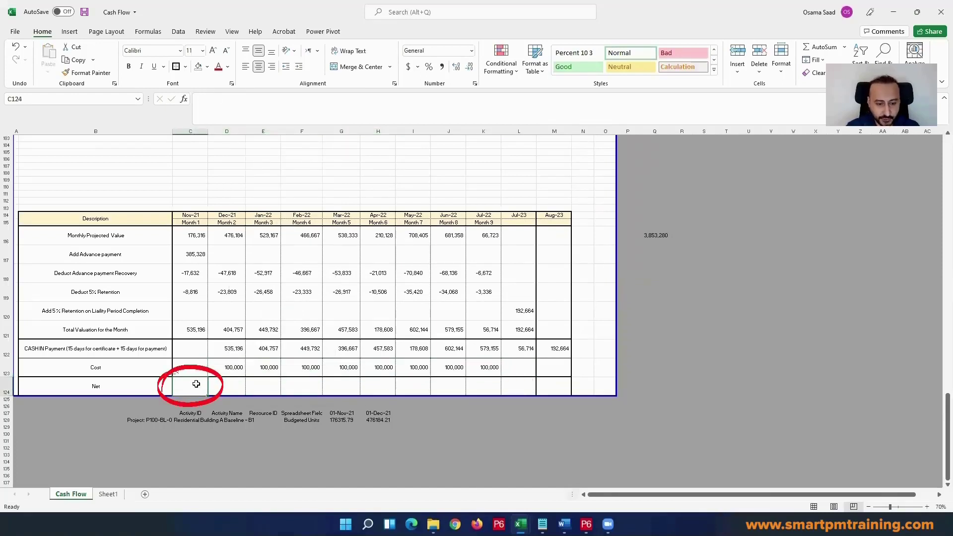
text(=)
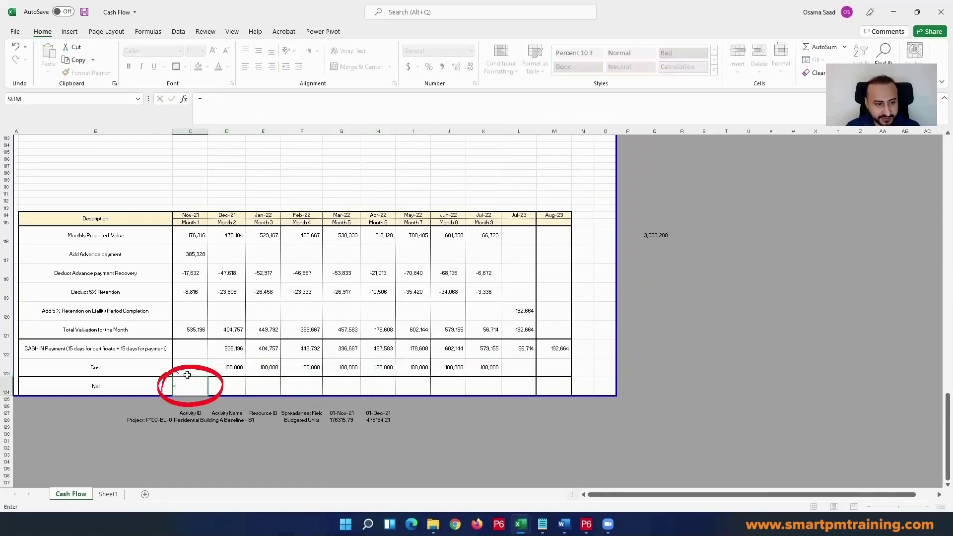
click(202, 344)
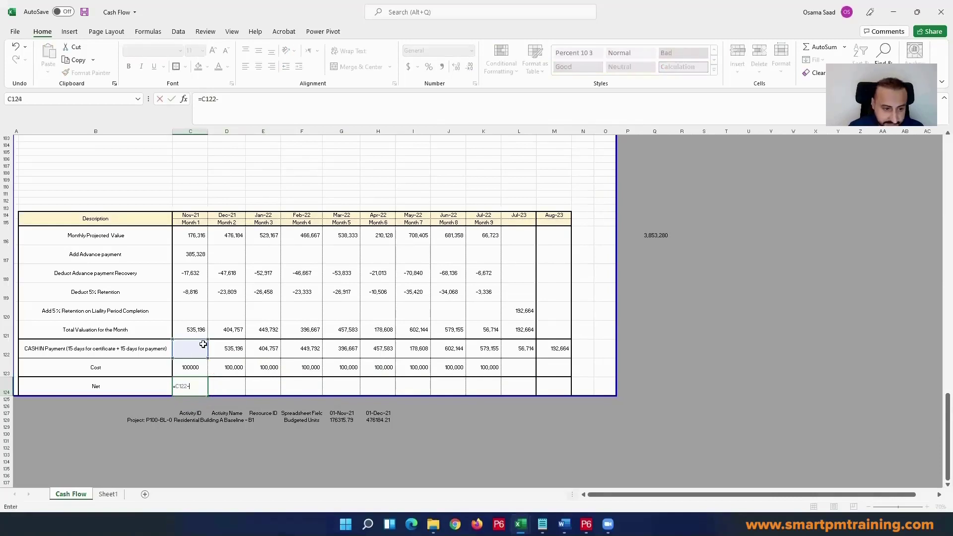
text(-)
click(203, 368)
key(ctrl+Return)
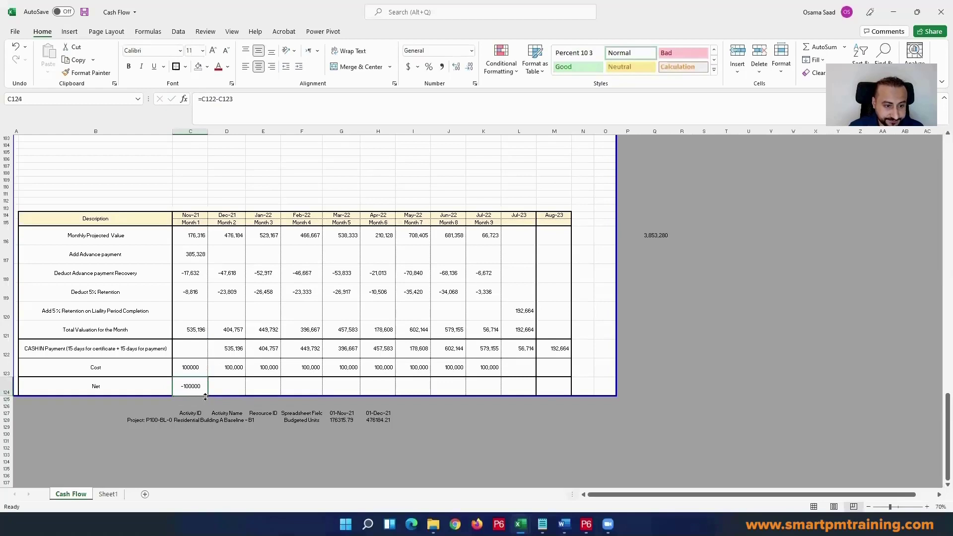
drag(210, 395, 502, 393)
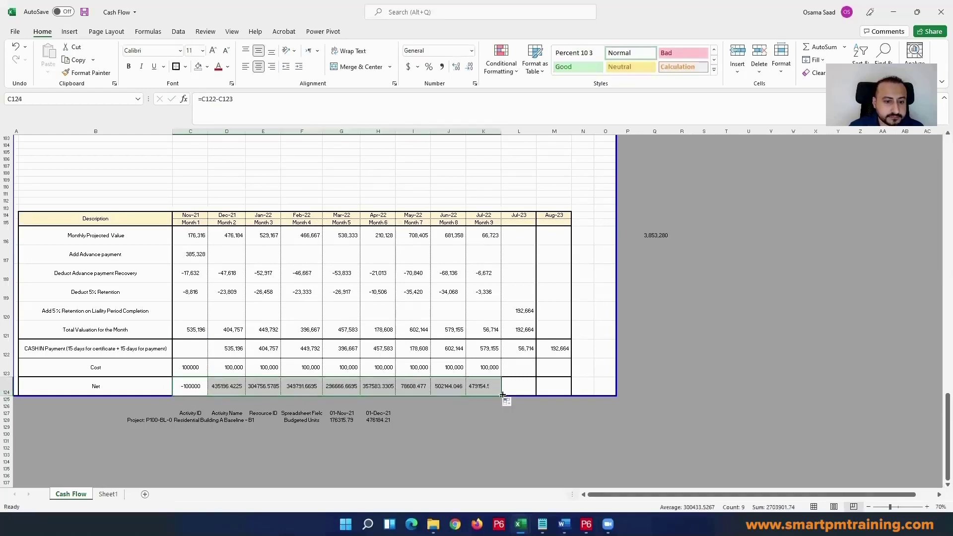
Step: Review the Nov-21 net against the advance payment and look over the Cost and Net rows
click(201, 386)
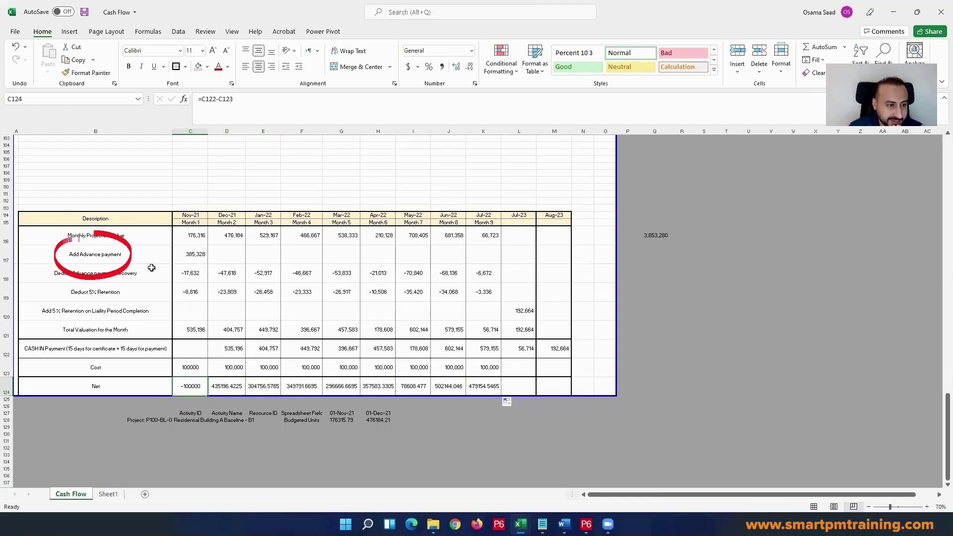
click(194, 254)
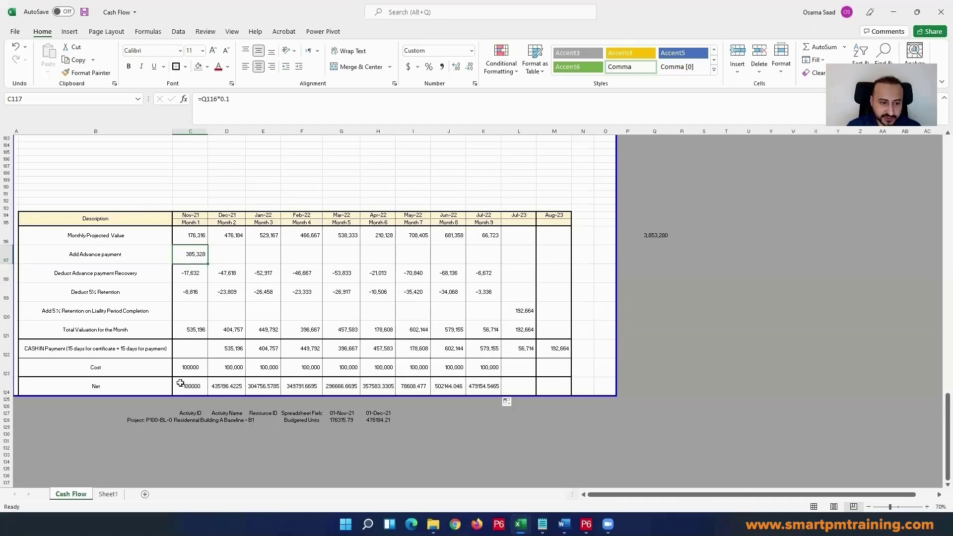
drag(181, 386, 494, 366)
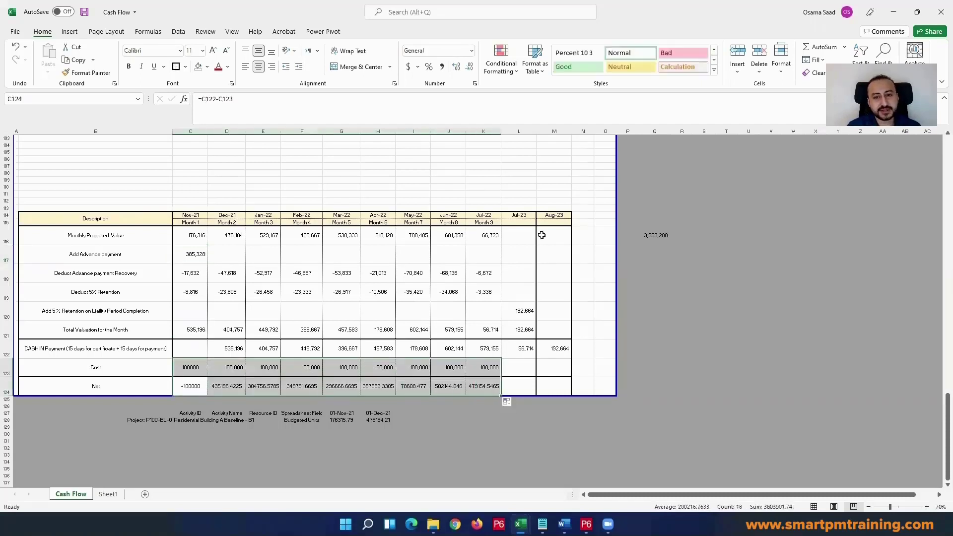
drag(551, 216, 81, 383)
click(122, 218)
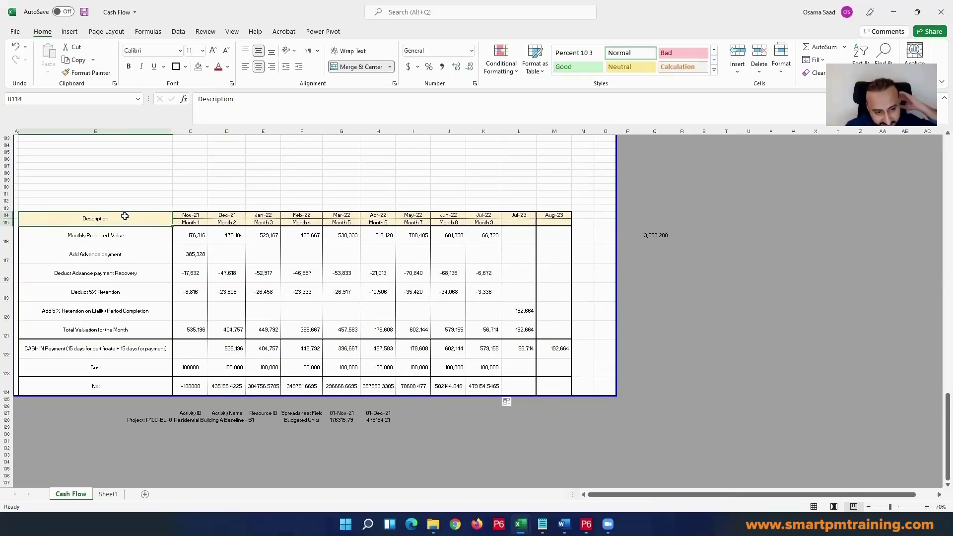
click(199, 385)
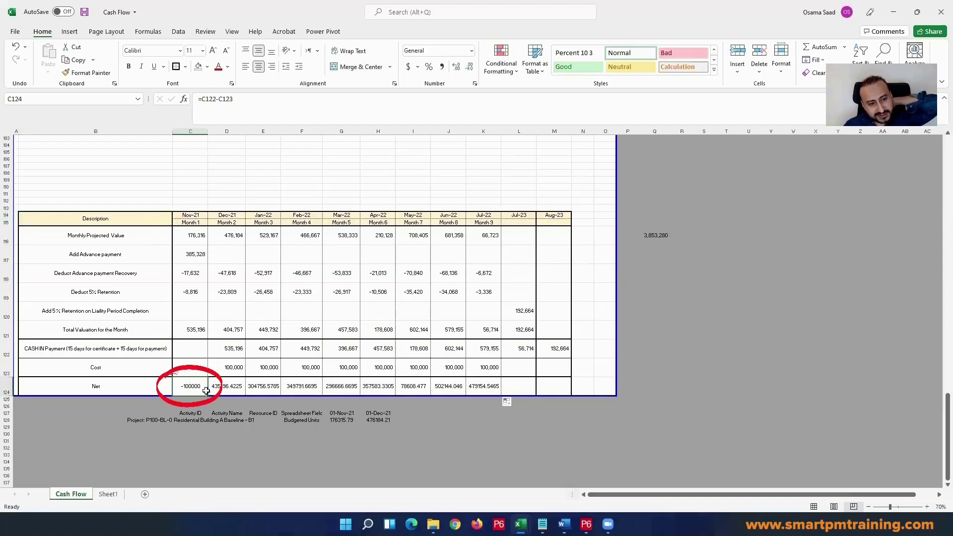
click(198, 251)
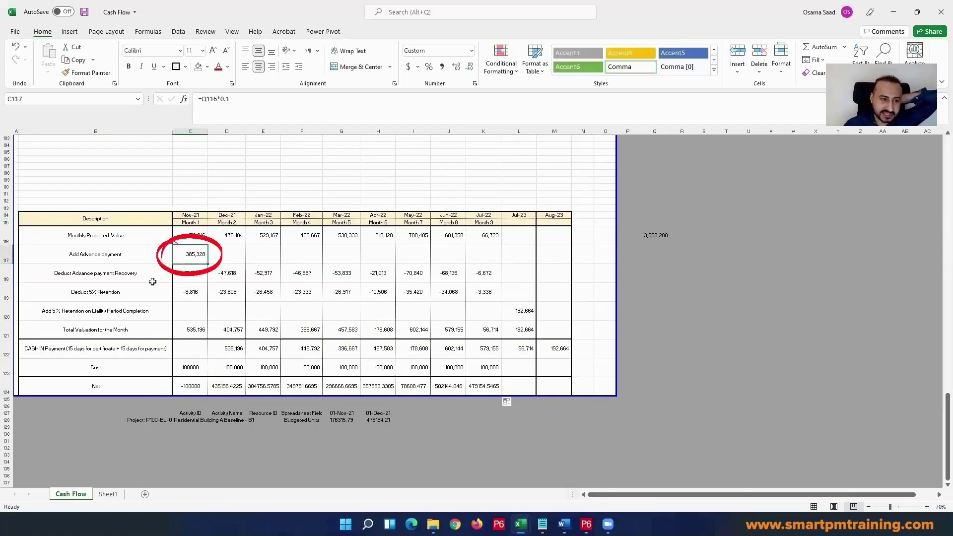
Step: Insert a column before Nov-21, narrow it to about the width of the month columns, and enter Start as its heading in C115
click(189, 131)
right_click(191, 132)
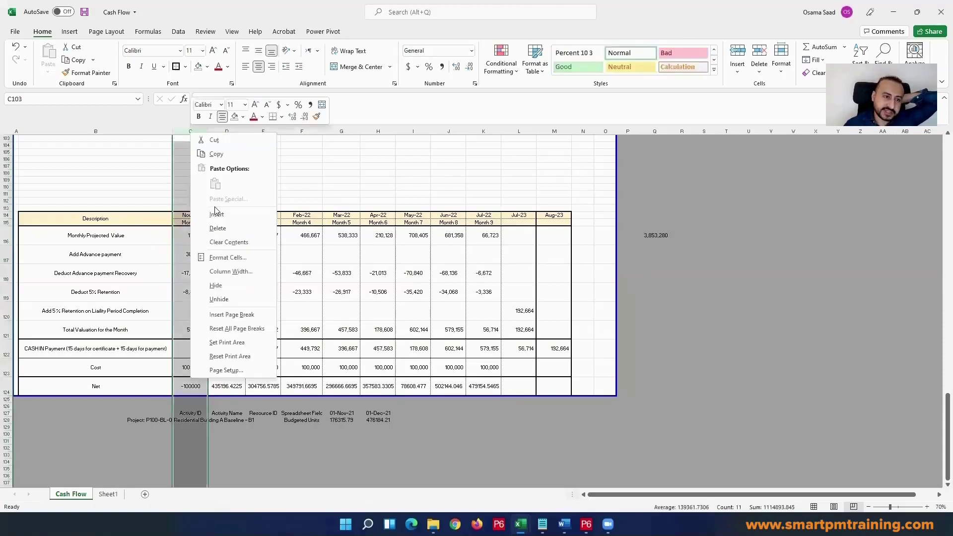
click(216, 214)
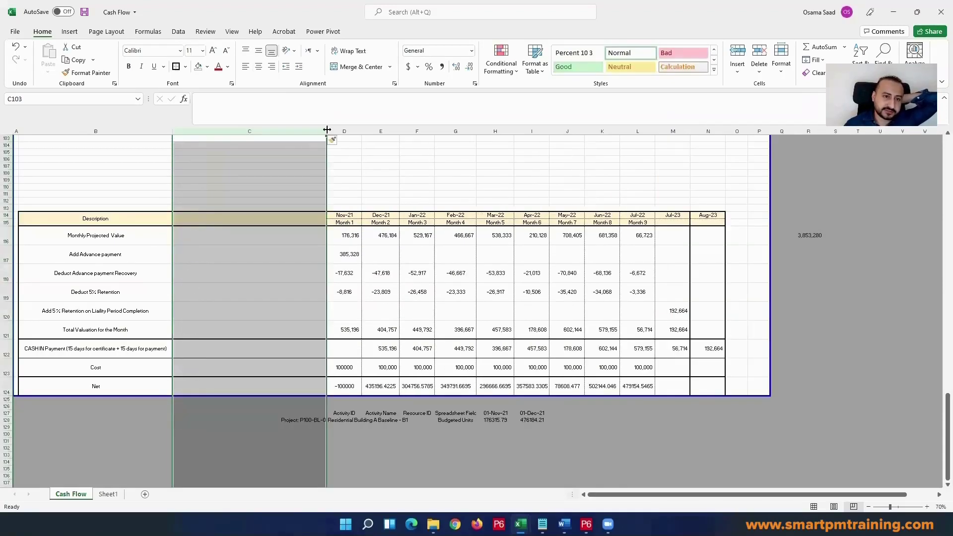
drag(327, 130, 216, 135)
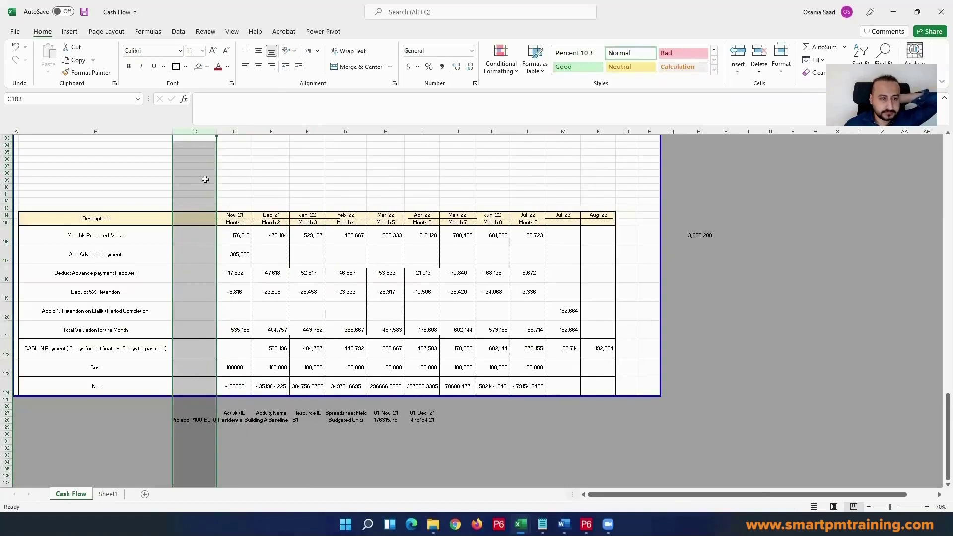
double_click(196, 222)
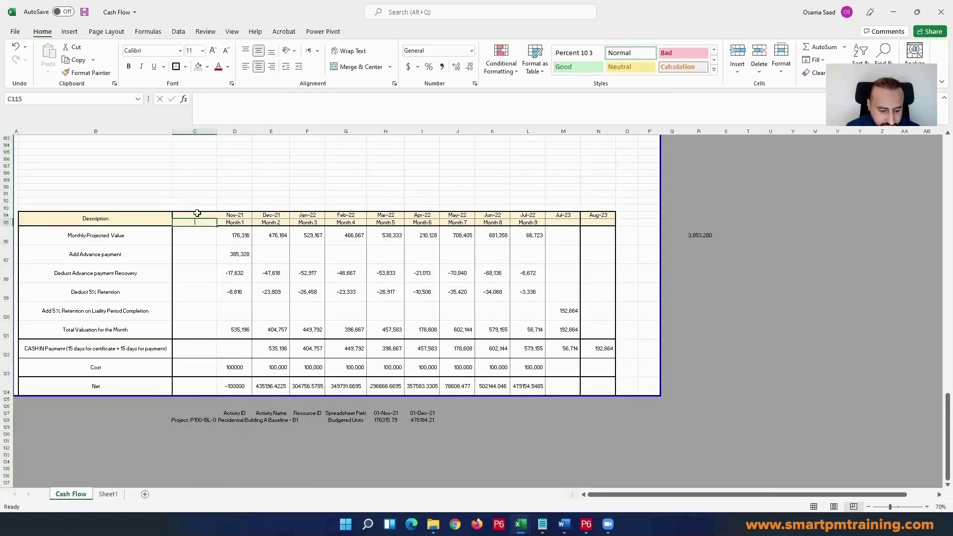
text(Start)
key(Return)
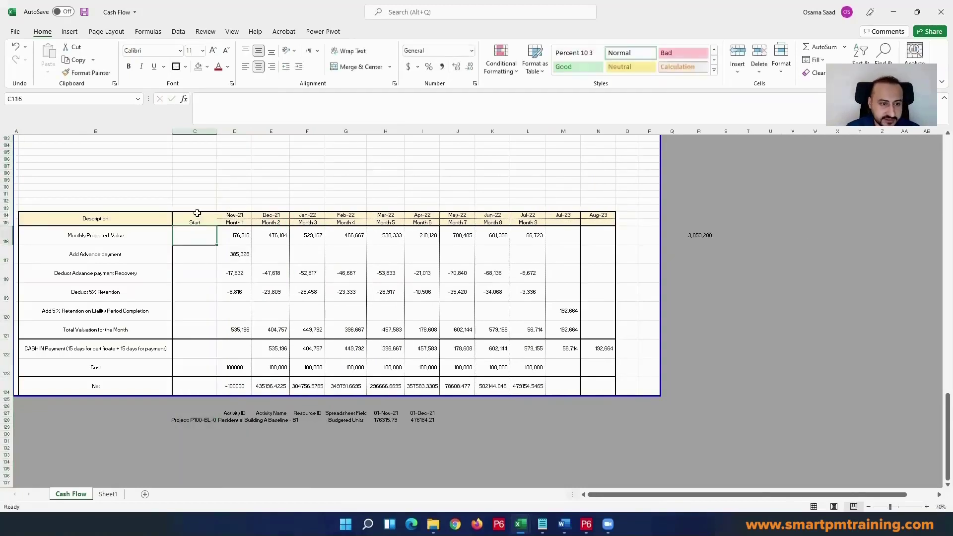
Step: Move the advance payment formula from Nov-21 to the Start column in C117 and check the Nov-21 total valuation formula
click(233, 254)
key(ctrl+c)
click(203, 253)
key(ctrl+v)
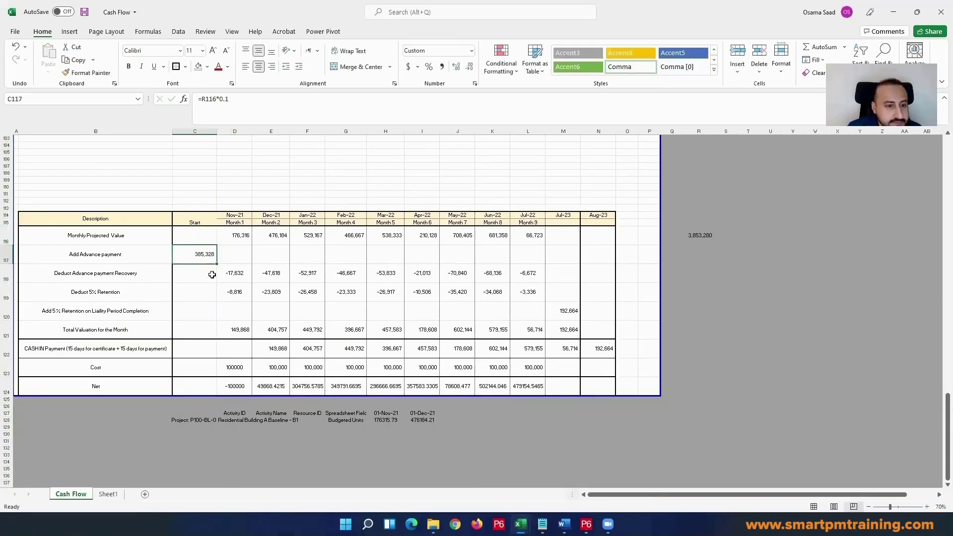
click(239, 329)
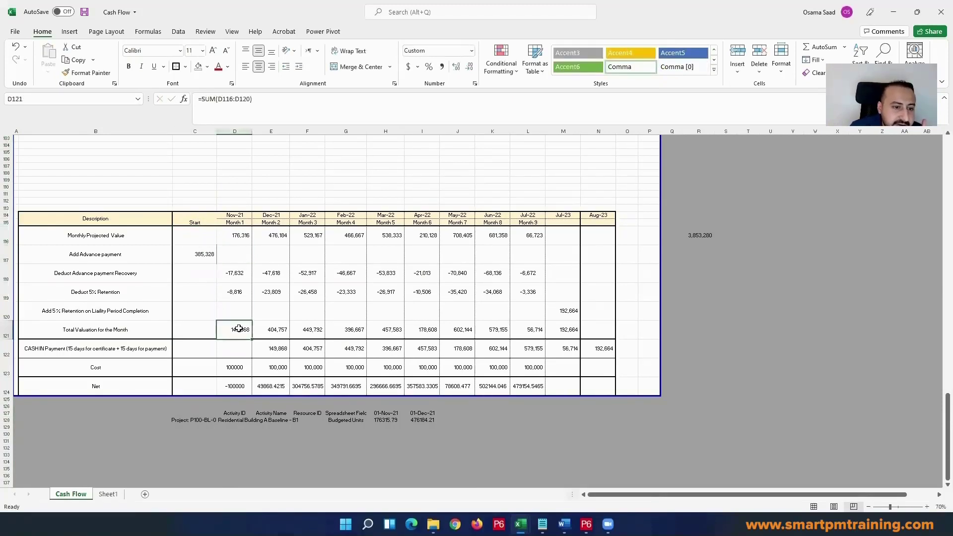
key(alt+equal)
key(Escape)
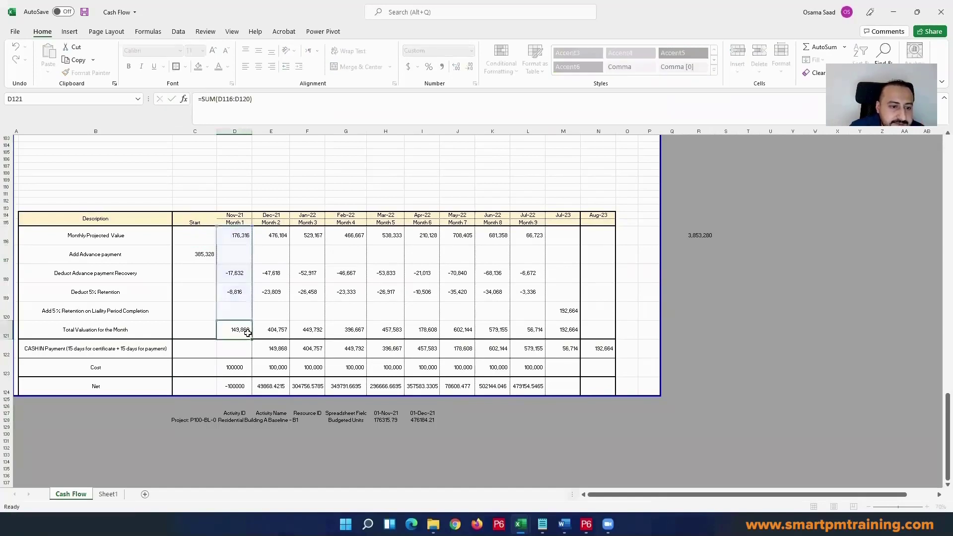
double_click(241, 328)
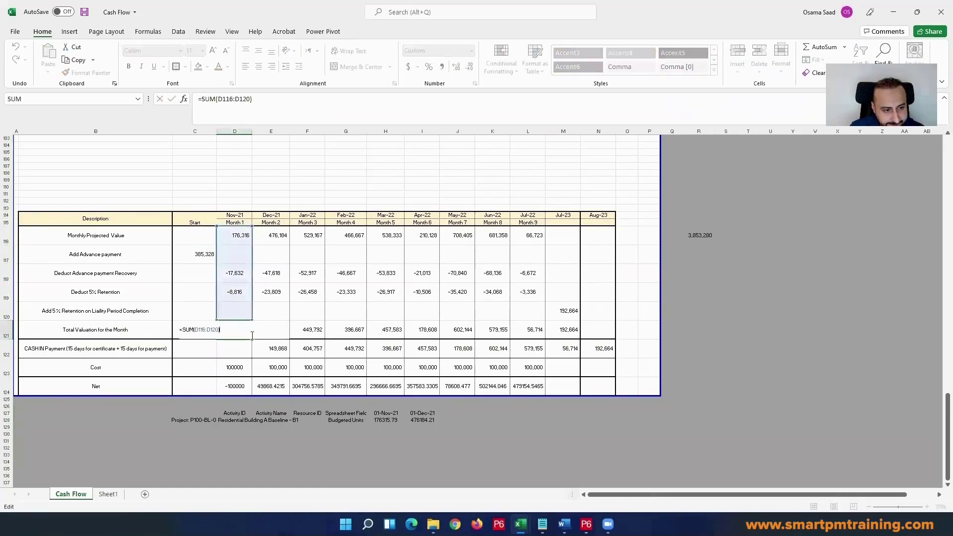
double_click(276, 347)
key(ctrl+Return)
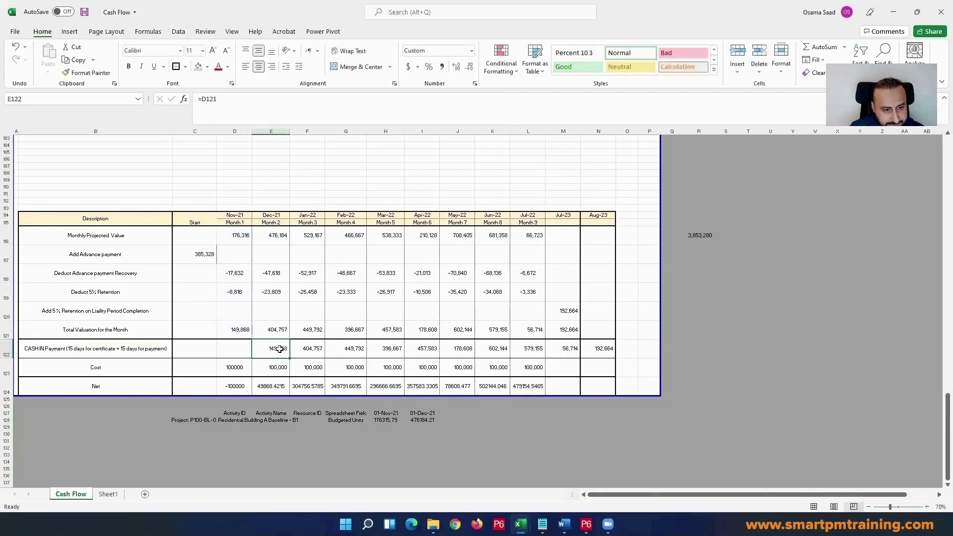
Step: Copy the Dec-21 cash-in formula into the Nov-21 cash-in cell D122 and check its reference
key(ctrl+c)
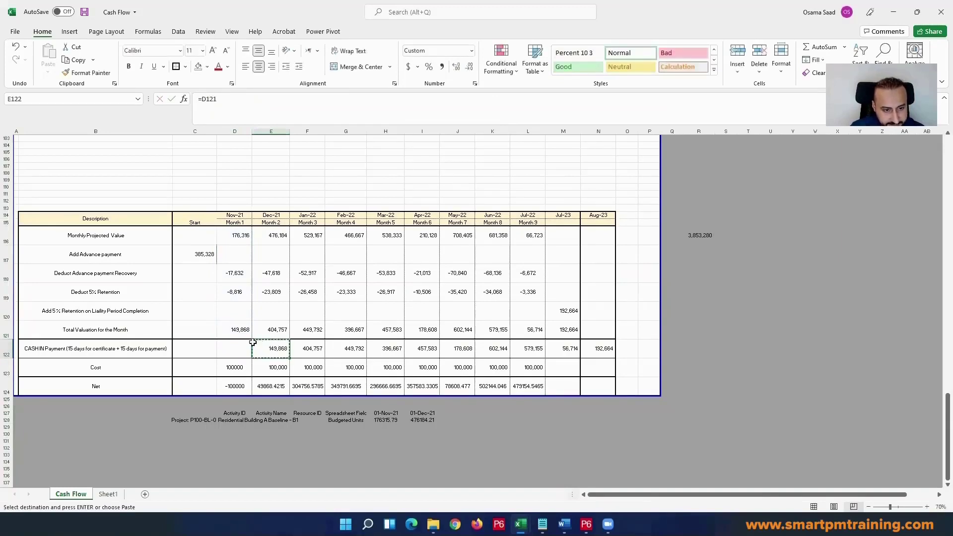
click(244, 346)
key(ctrl+v)
key(Escape)
double_click(245, 346)
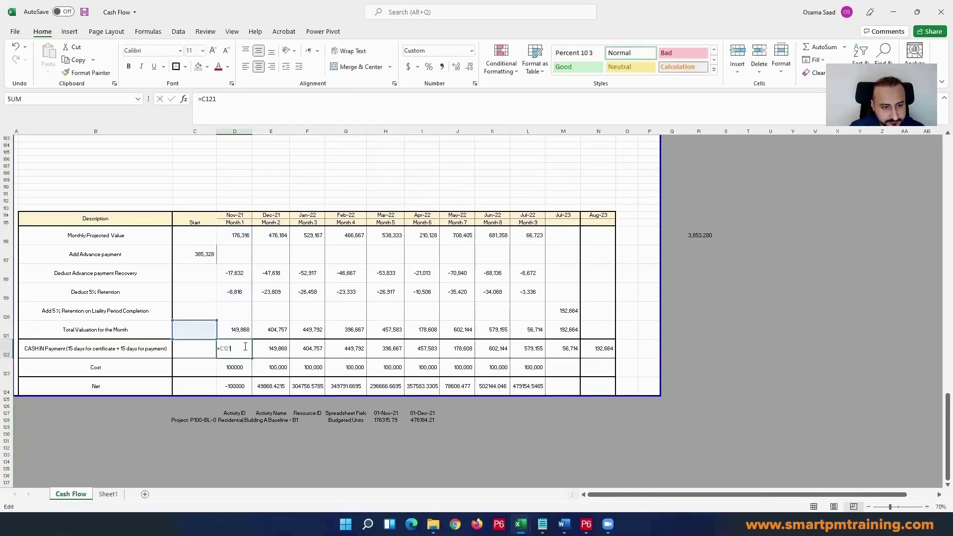
key(Return)
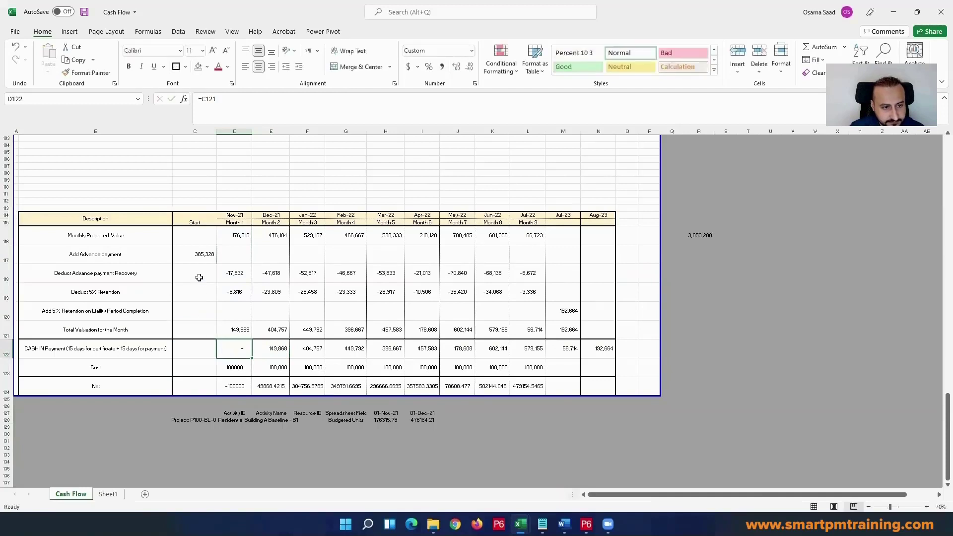
Step: Copy the Nov-21 Total Valuation formula into the Start column at C121
click(238, 328)
key(ctrl+c)
click(204, 330)
key(ctrl+v)
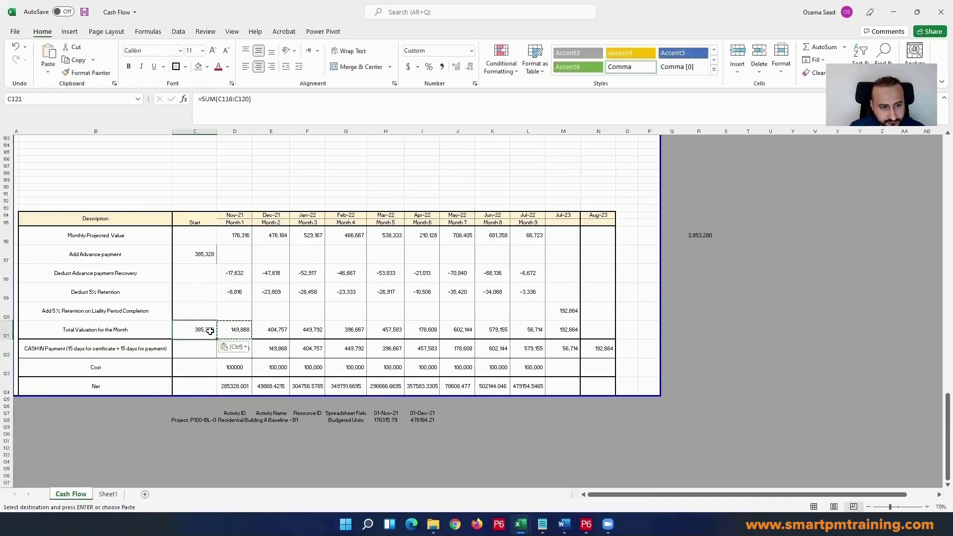
key(Escape)
click(220, 352)
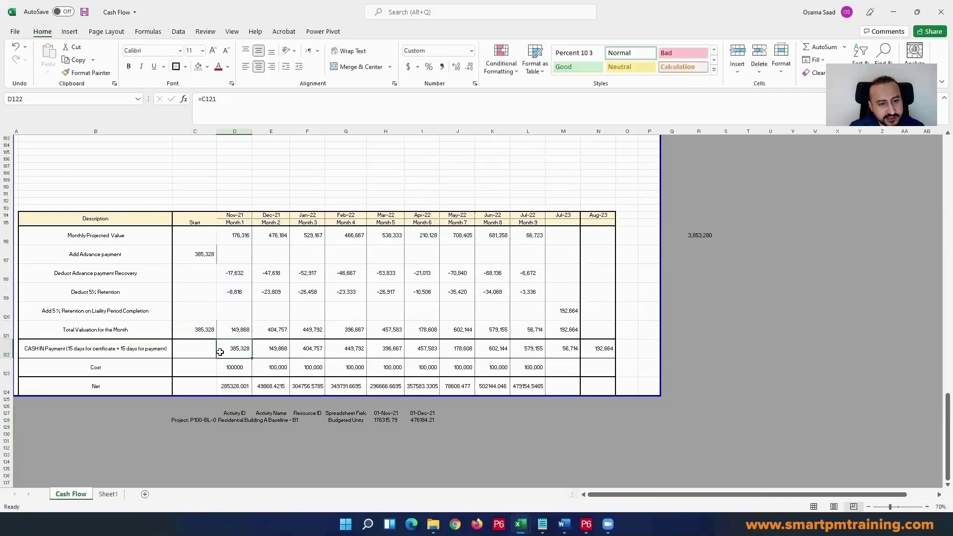
Step: Set the Start cash-in payment in C122 to =C121 and clear the Nov-21 cash-in payment in D122
click(202, 330)
click(227, 352)
click(208, 351)
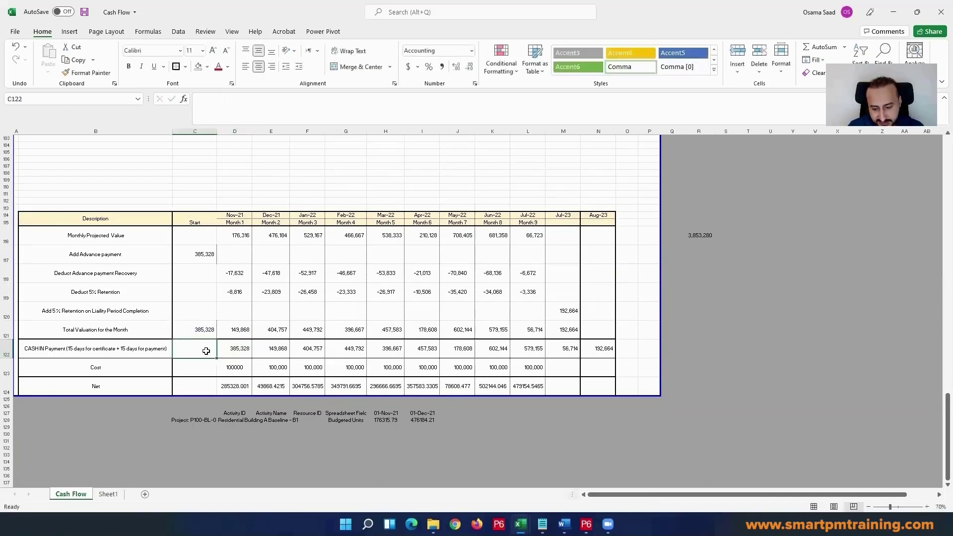
text(=)
click(212, 331)
key(Return)
double_click(237, 351)
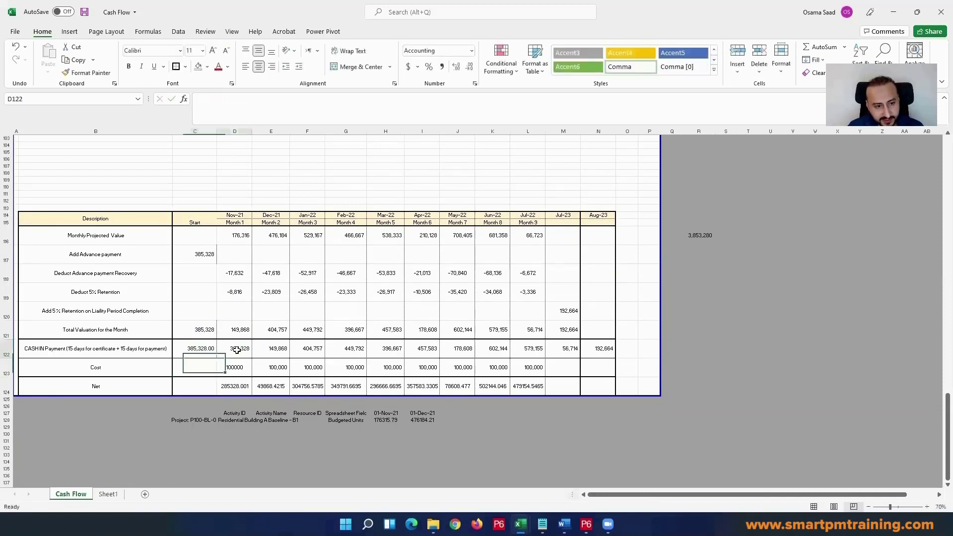
key(Escape)
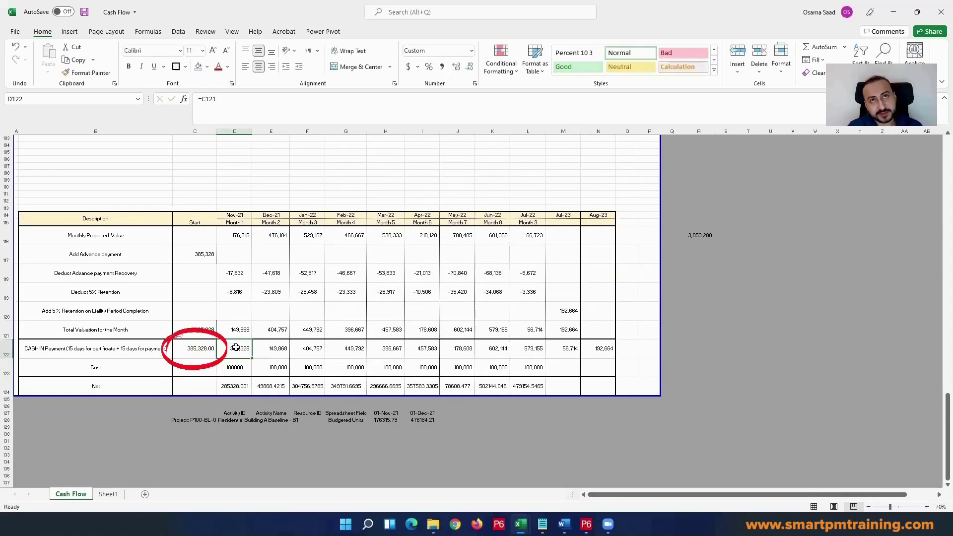
key(Delete)
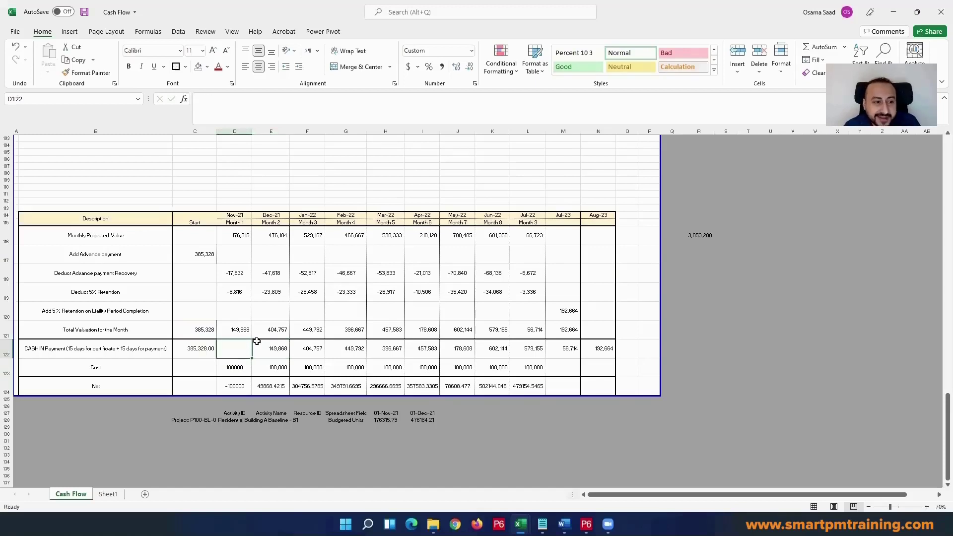
Step: Review the Nov-21 valuation against the Dec-21 cash-in, the monthly cost, the Nov-21 net and the Start cash-in
click(237, 333)
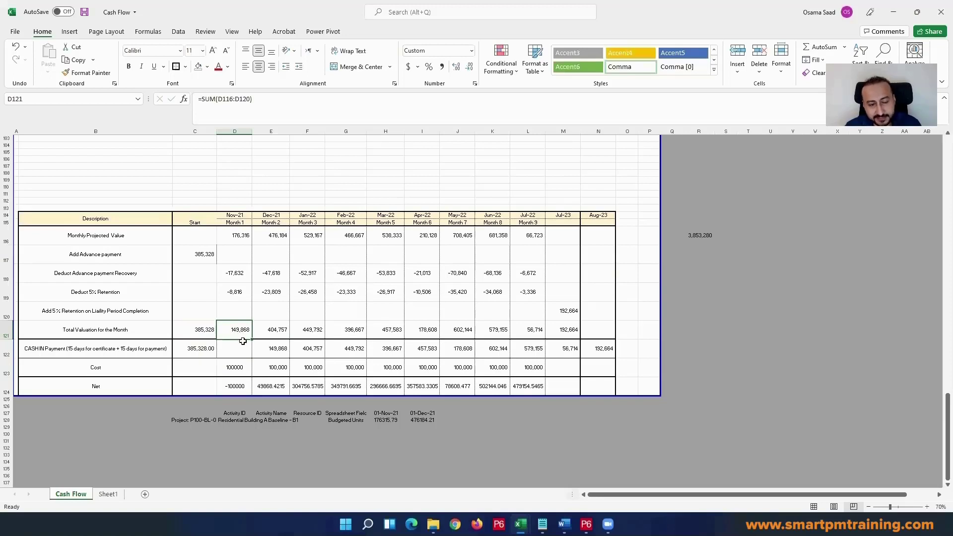
click(271, 347)
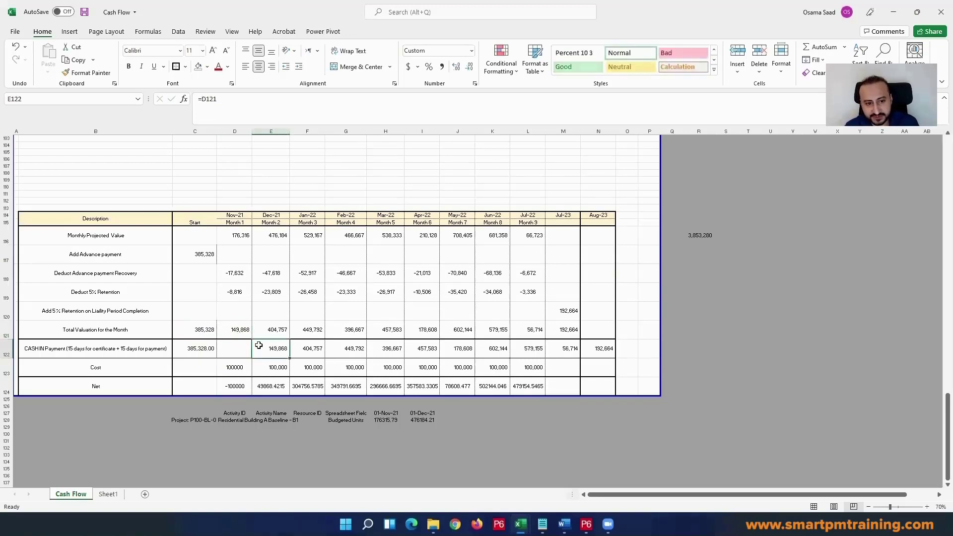
click(236, 353)
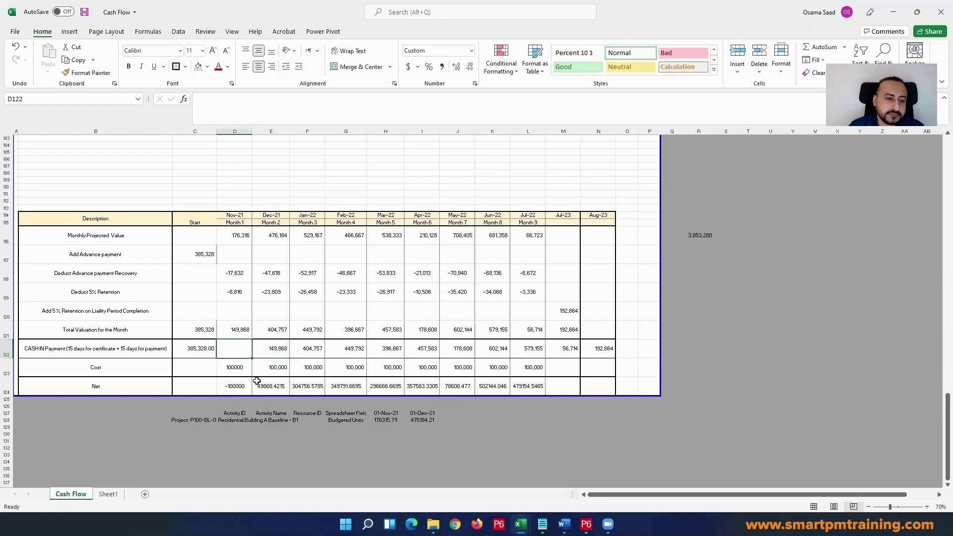
click(275, 368)
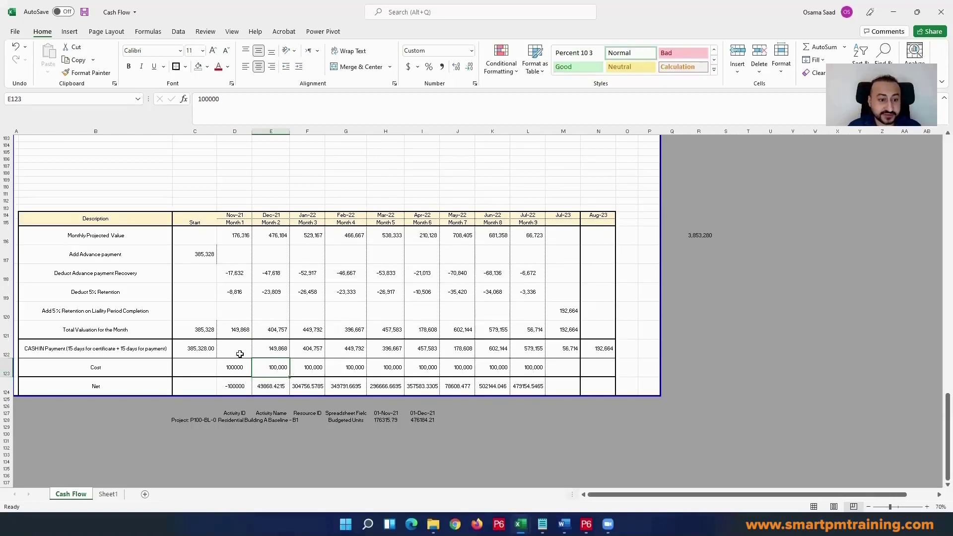
click(204, 366)
click(222, 387)
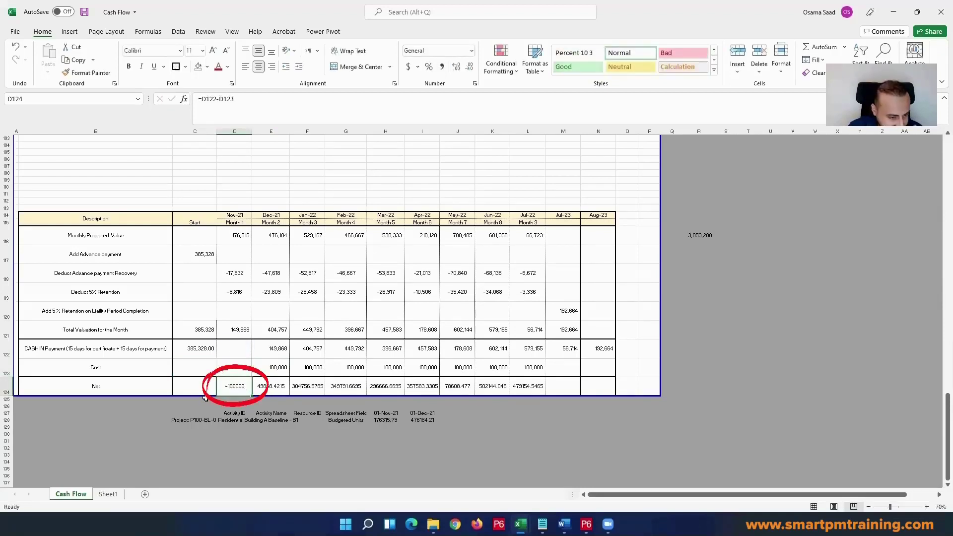
click(201, 349)
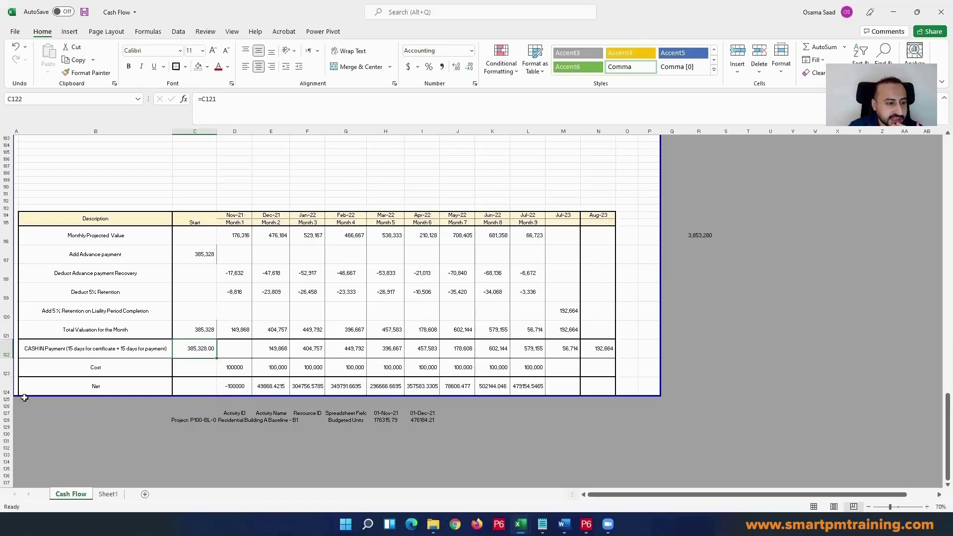
Step: Increase the height of row 125 to about the Net row's height and copy the Net row's formatting onto it
mouse_move(25, 397)
mouse_down()
mouse_move(26, 407)
mouse_move(8, 412)
mouse_up()
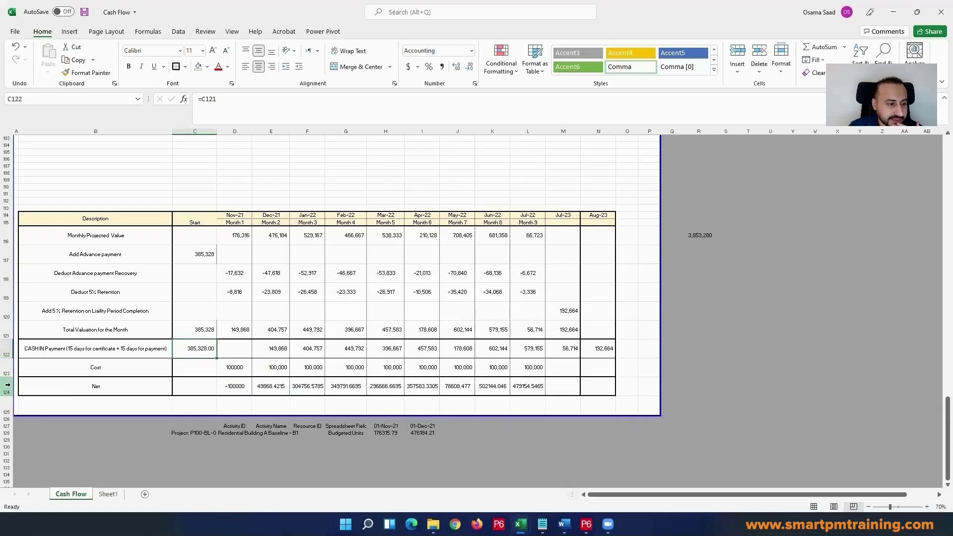
click(8, 385)
click(87, 73)
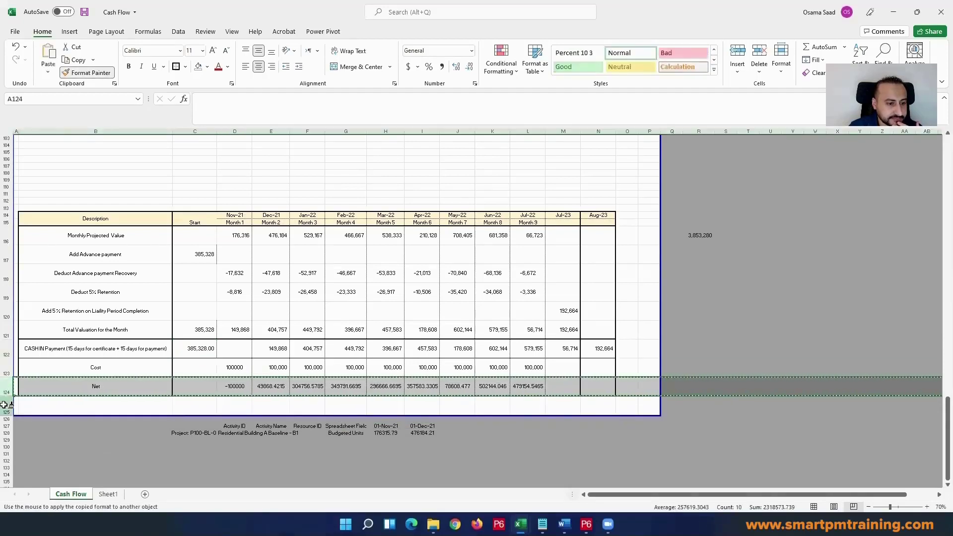
click(8, 405)
Step: Enter Carry Forward as the row label in B125
click(104, 402)
text(CF)
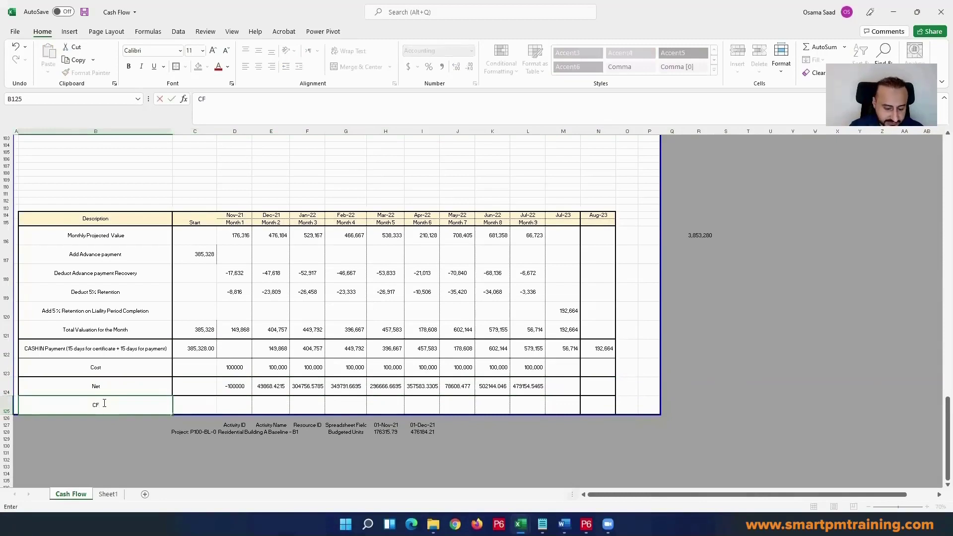
text(arry)
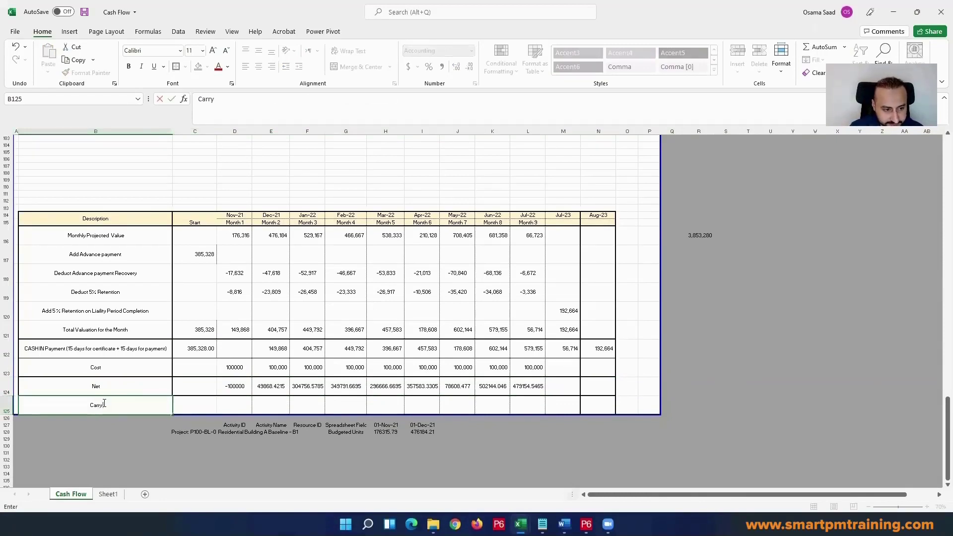
text( Forward)
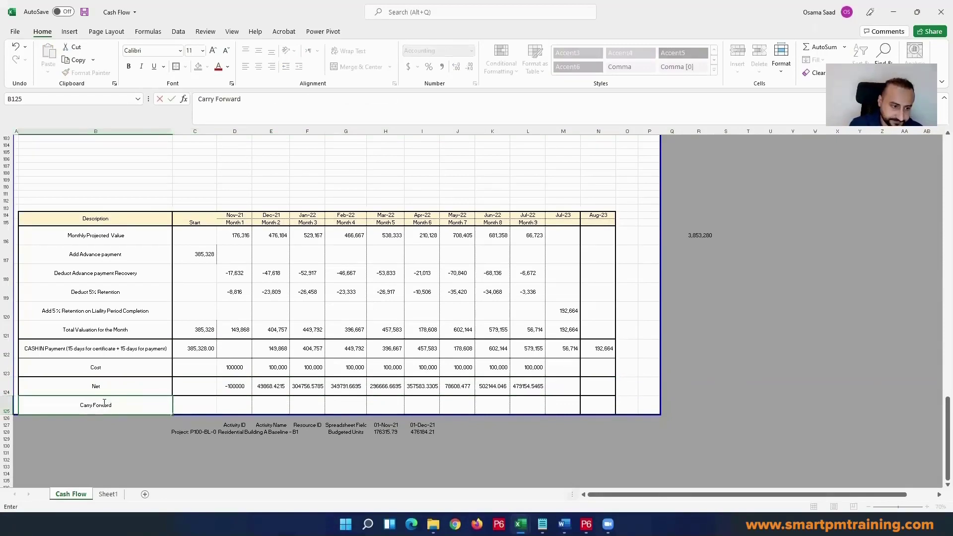
key(Return)
Step: Set the Start Carry Forward in C125 to =C122
click(191, 398)
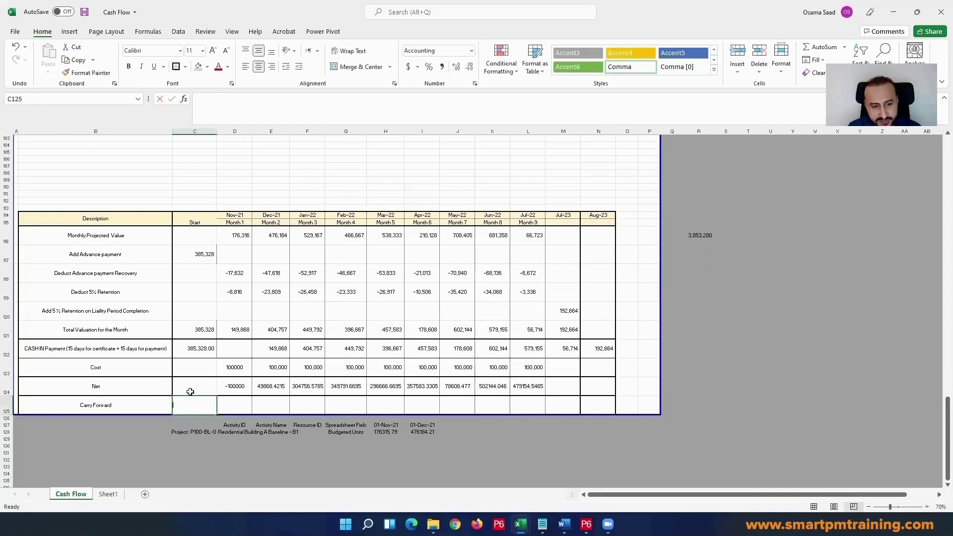
text(=)
click(196, 351)
key(Return)
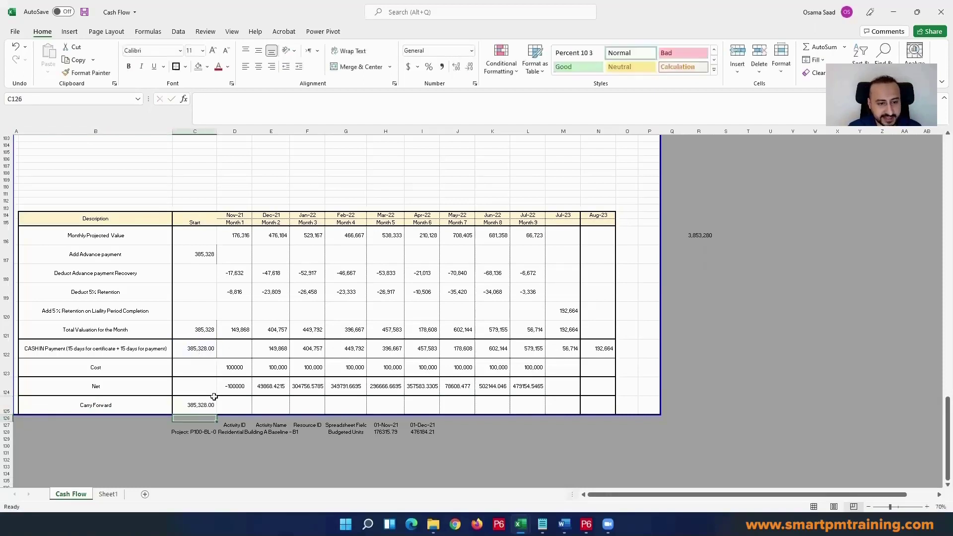
Step: Calculate the Nov-21 Carry Forward in D125 as =C125+D124
click(230, 400)
text(=)
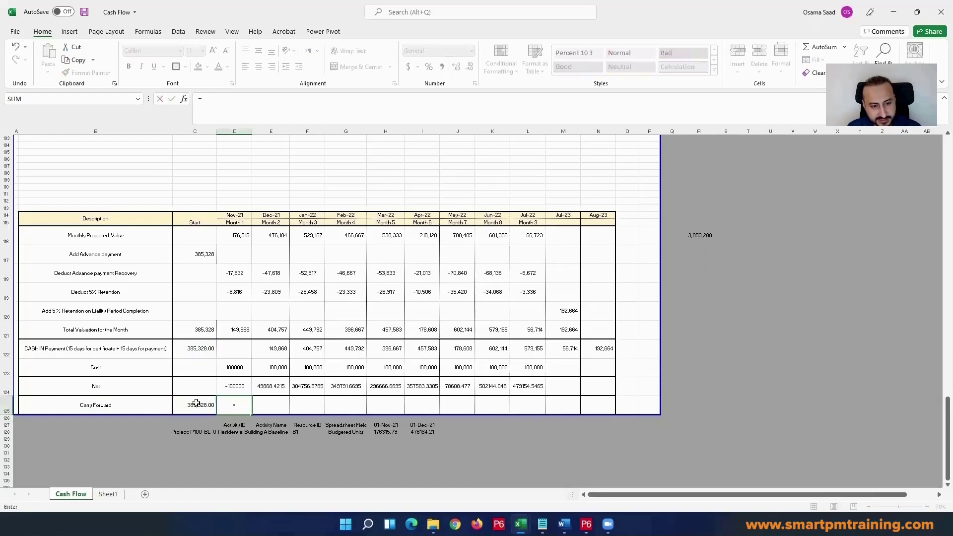
click(196, 403)
text(+)
click(221, 386)
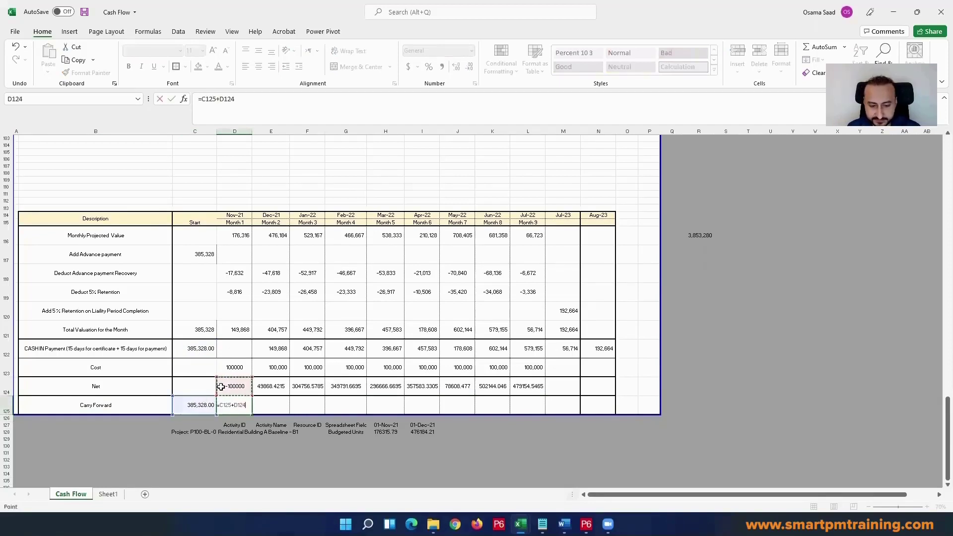
key(Return)
key(Up)
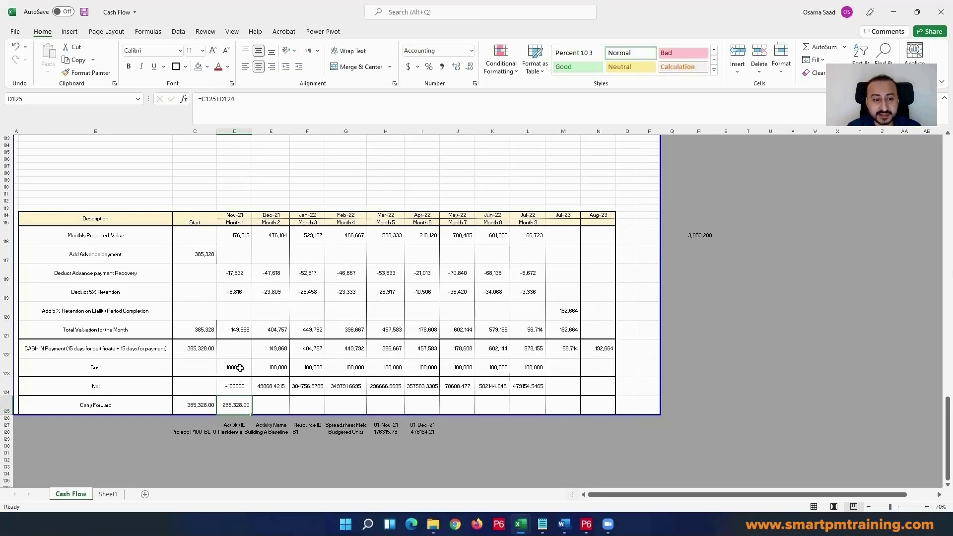
Step: Check the Nov-21 net and carry-forward cells, and fill the Carry Forward formula from Nov-21 across through Jul-22
click(241, 353)
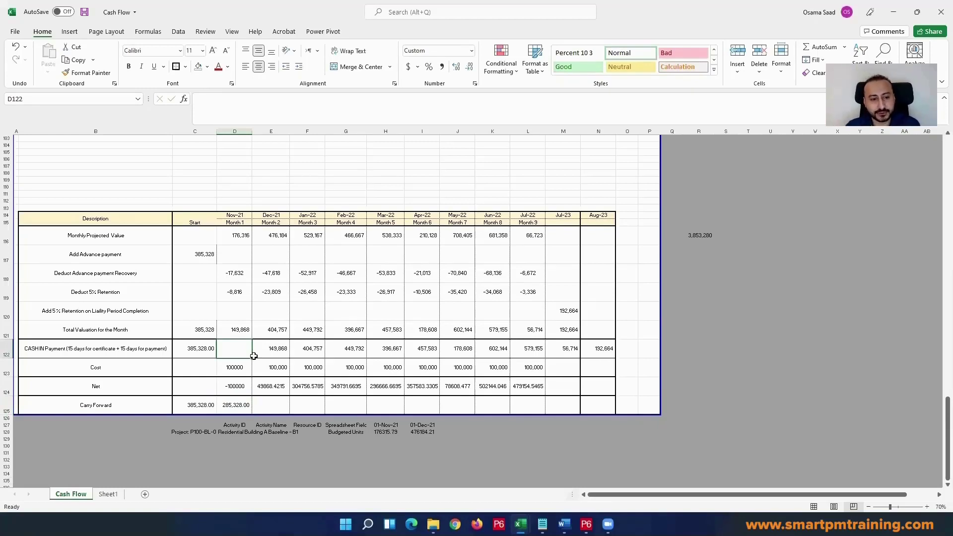
click(238, 386)
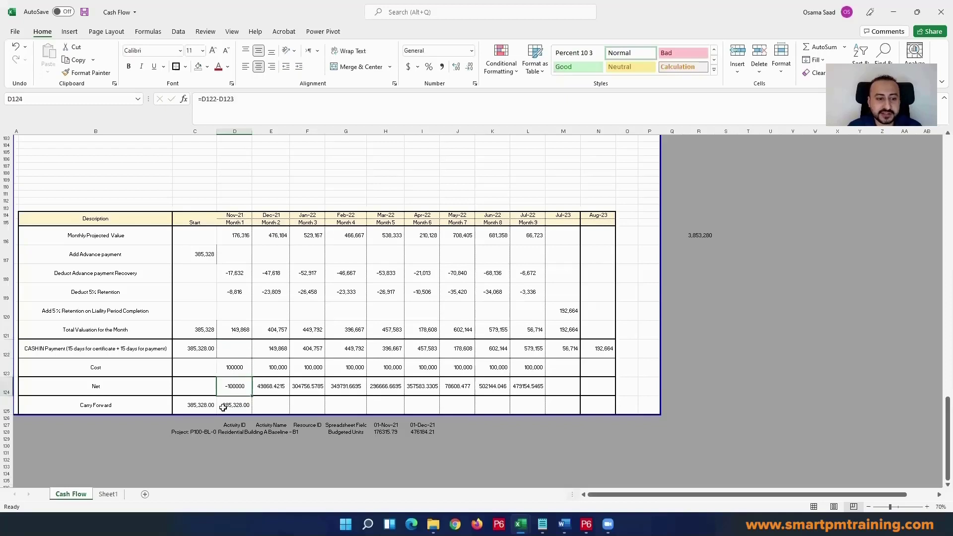
click(234, 405)
click(200, 406)
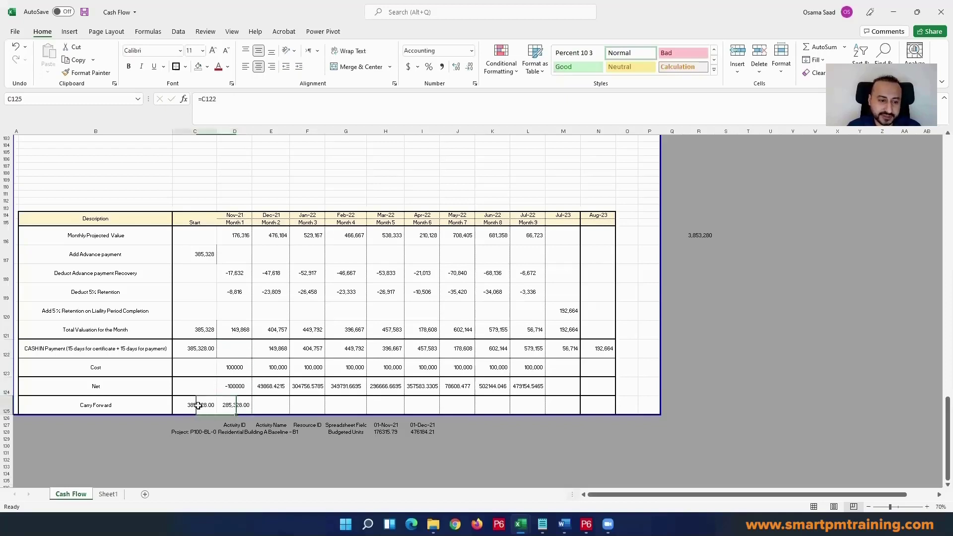
click(234, 405)
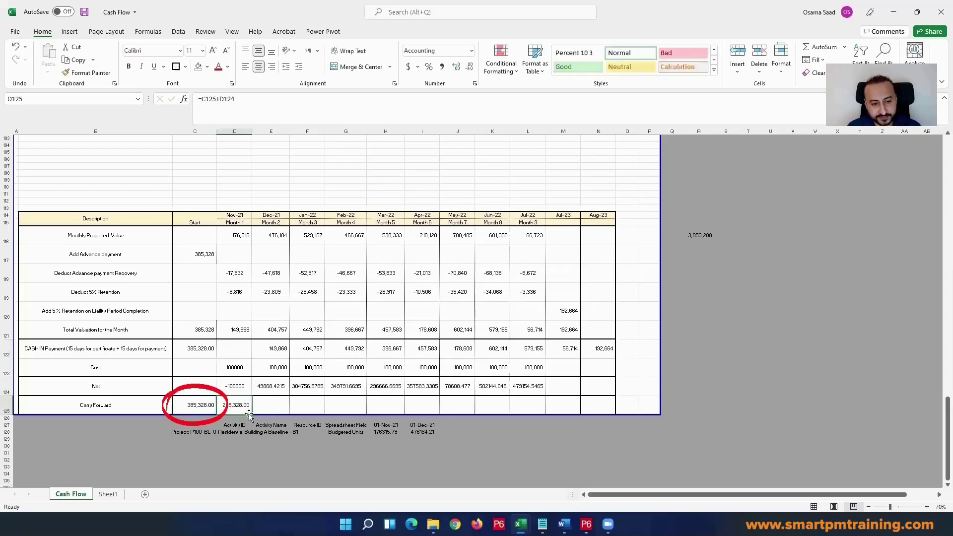
drag(252, 414, 543, 400)
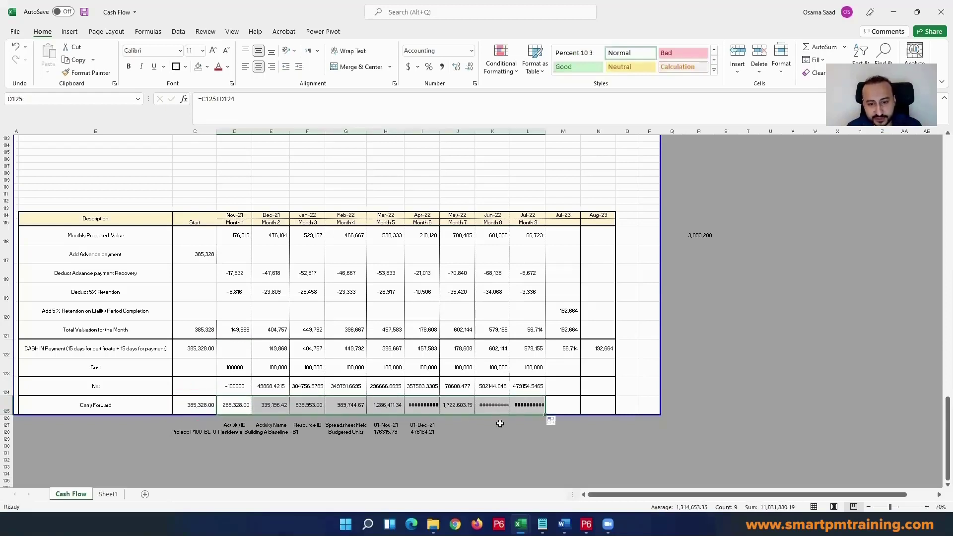
Step: Autofit columns I, K and L so the Apr-22, Jun-22 and Jul-22 Carry Forward values fit
click(467, 410)
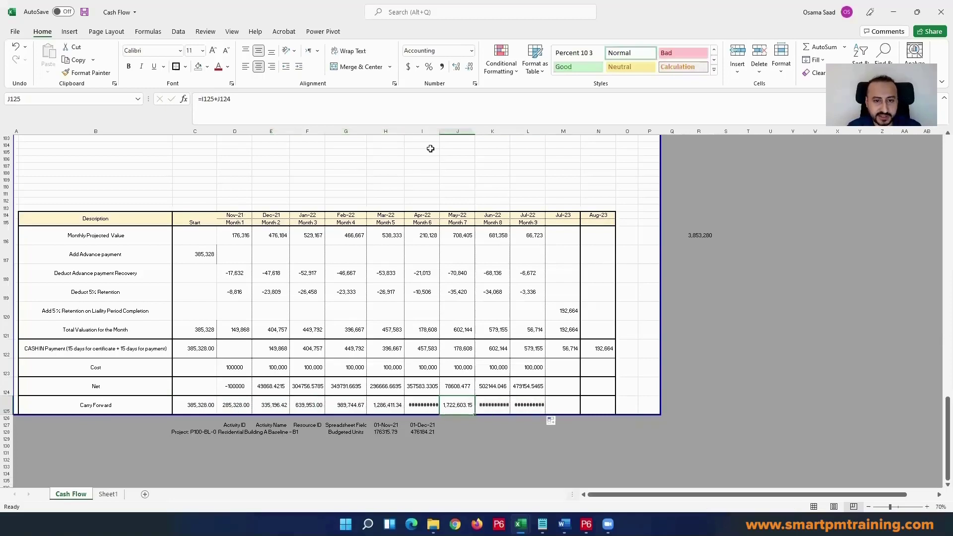
double_click(441, 130)
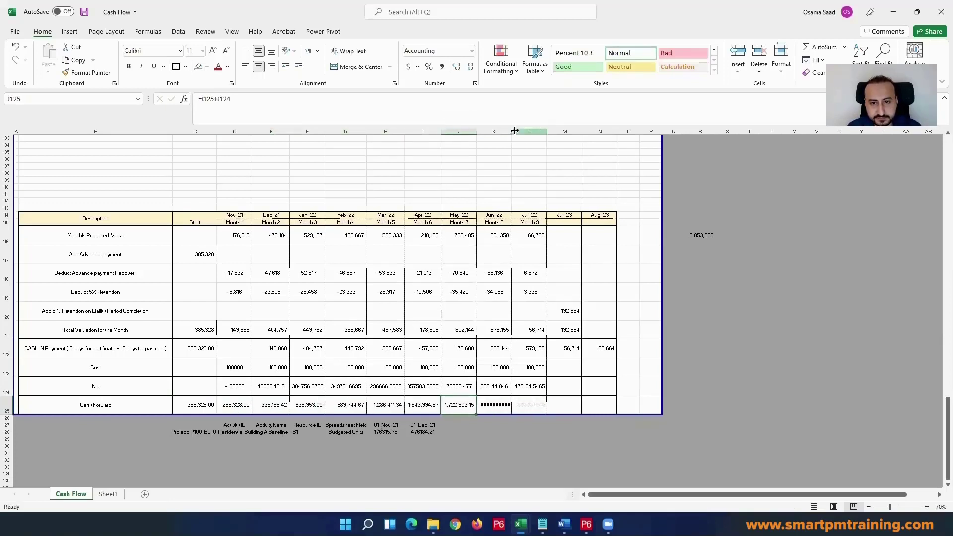
double_click(511, 130)
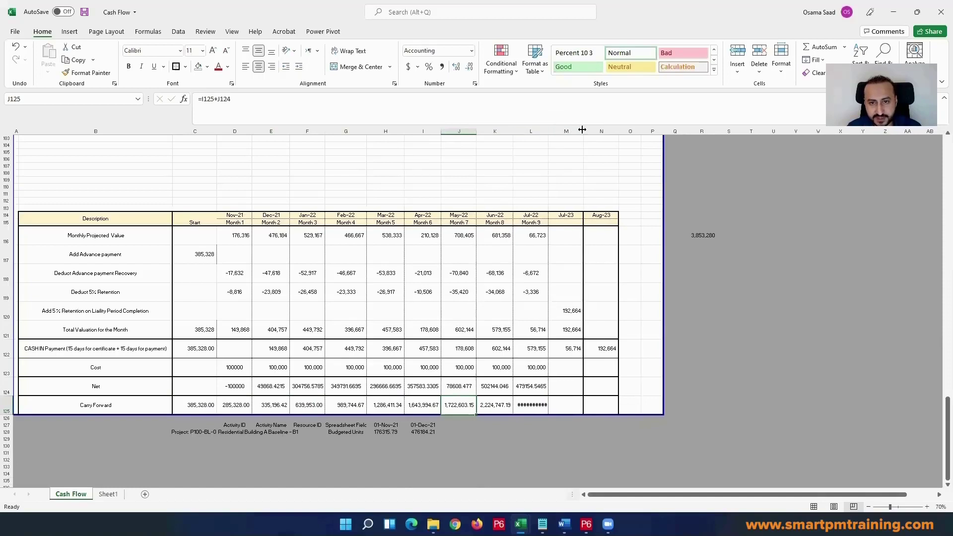
double_click(548, 131)
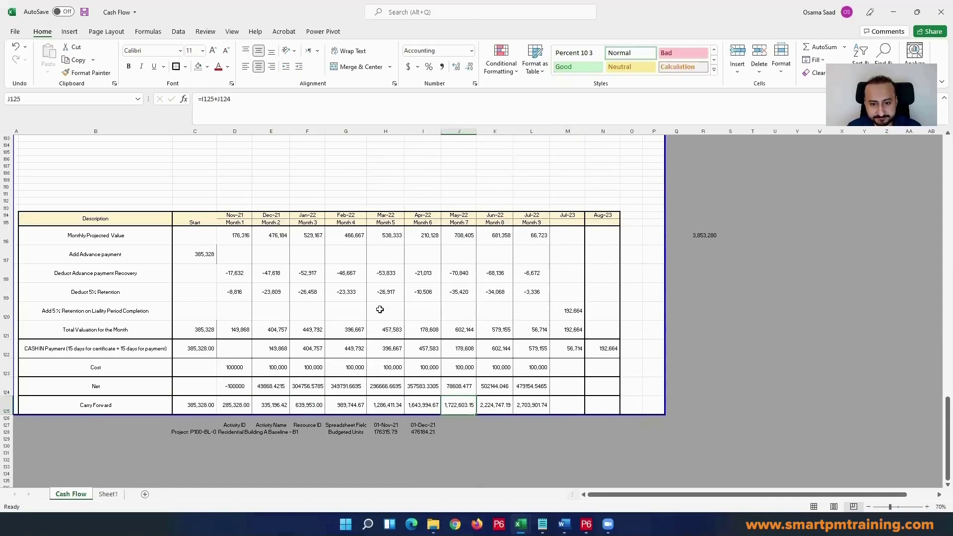
Step: Check the Jan-22 valuation, Nov-21 cost and Jul-22 Carry Forward, and examine the sum of the CASH IN Payment row
click(300, 330)
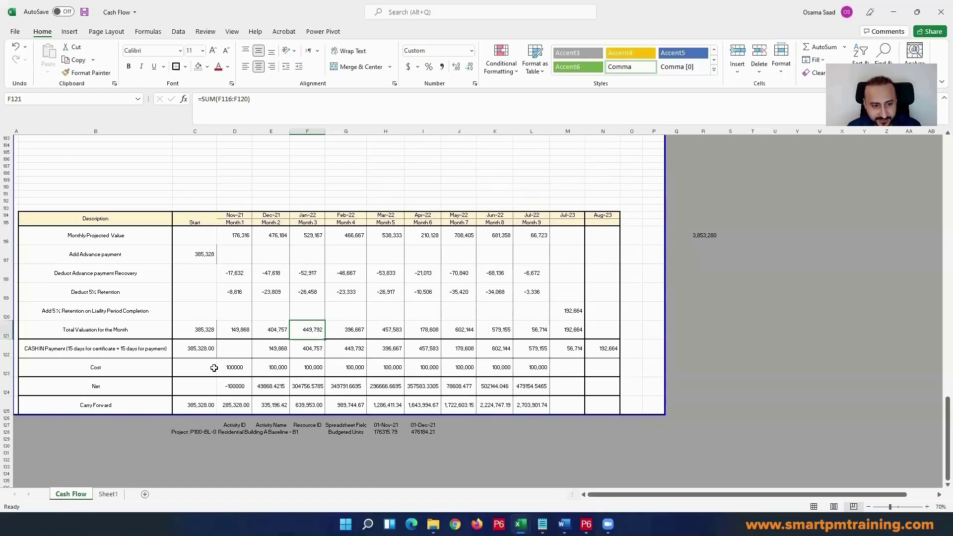
click(236, 368)
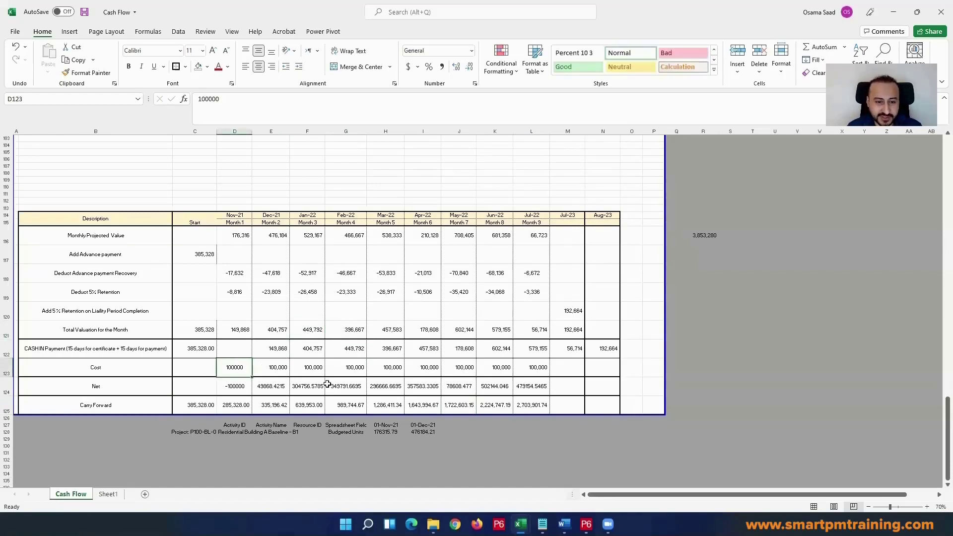
click(540, 403)
mouse_move(710, 216)
mouse_down()
mouse_move(735, 245)
mouse_move(725, 227)
mouse_up()
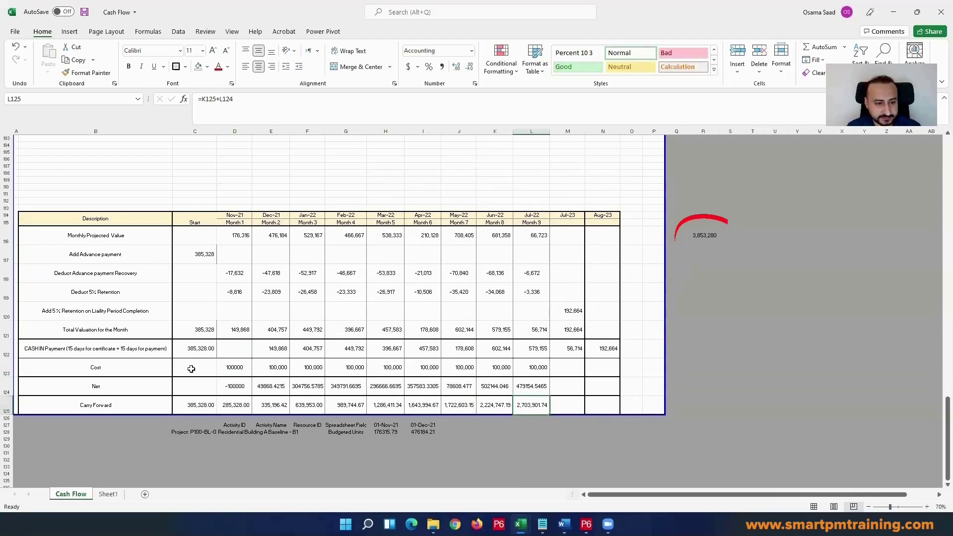
drag(198, 351, 602, 349)
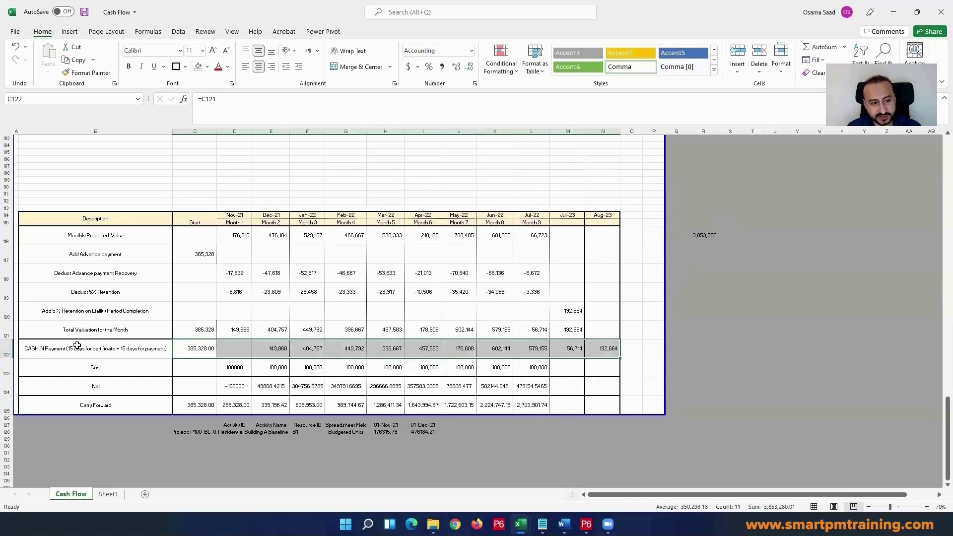
click(195, 348)
drag(197, 349, 603, 350)
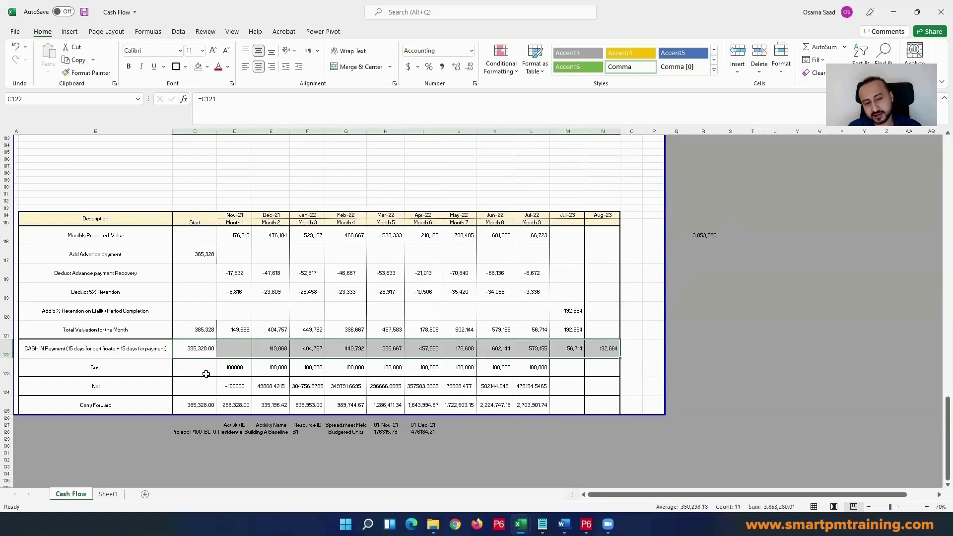
Step: Compare the monthly Cost values and the CASH IN Payment row with the Jul-22 Carry Forward
click(221, 369)
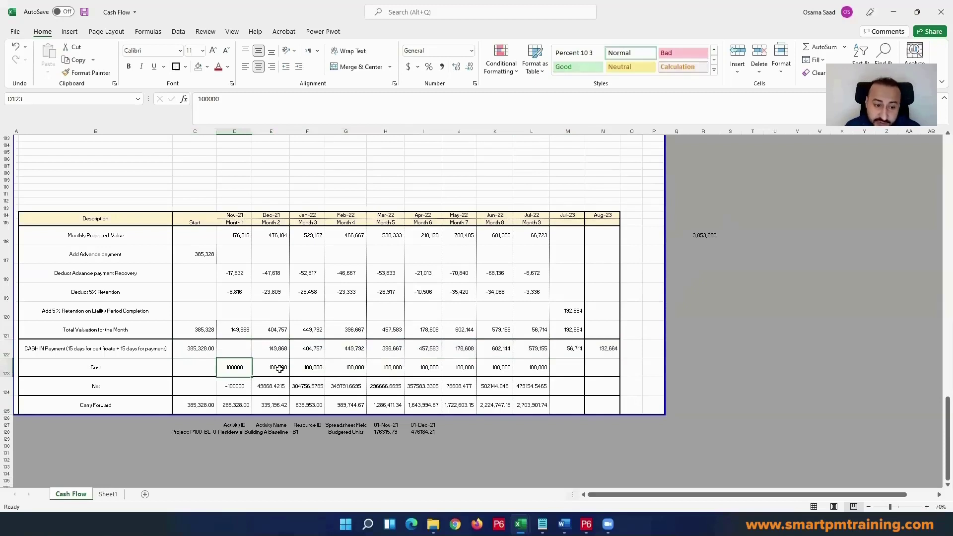
click(278, 369)
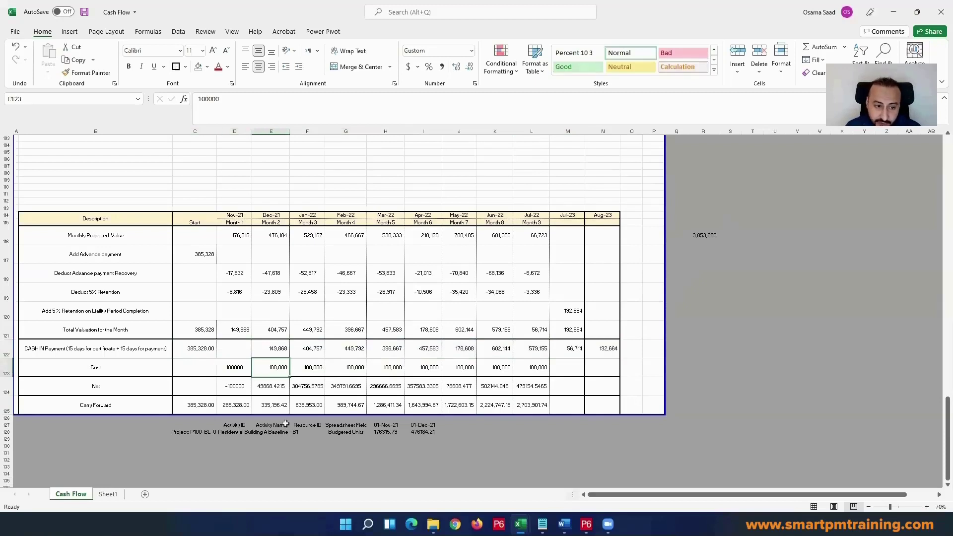
click(541, 406)
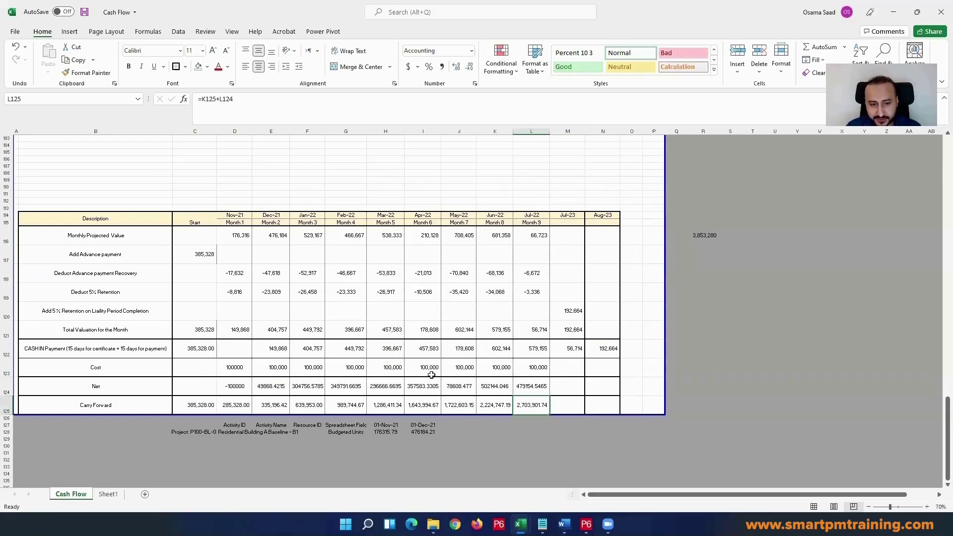
drag(229, 367, 536, 360)
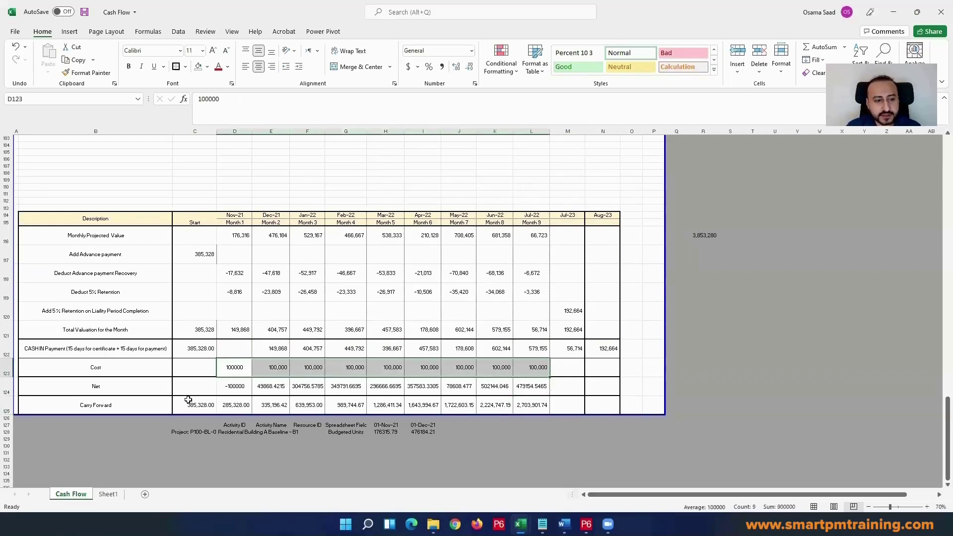
click(239, 369)
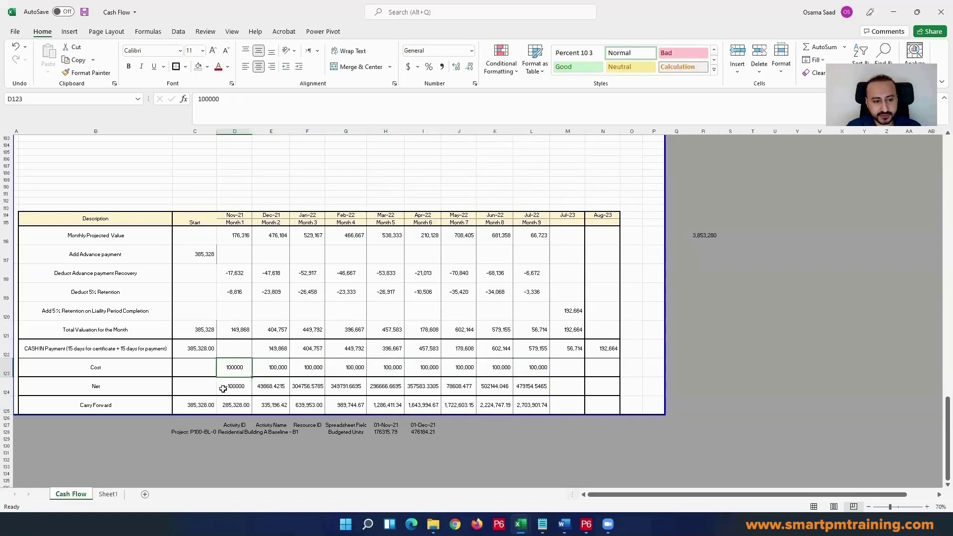
click(540, 404)
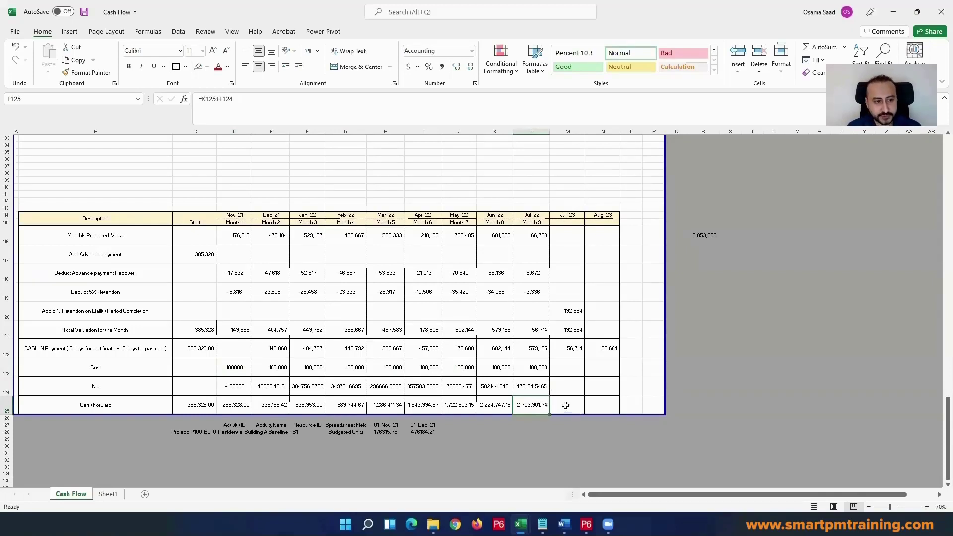
drag(190, 353, 603, 349)
click(542, 405)
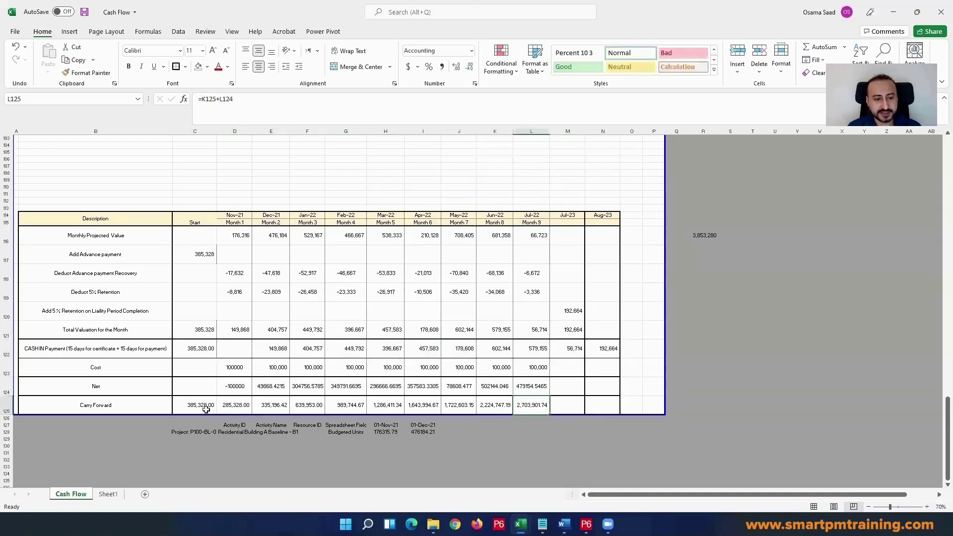
Step: Trace the Carry Forward row from Start through Jul-22, checking the Nov-21 Net value
drag(192, 406, 215, 408)
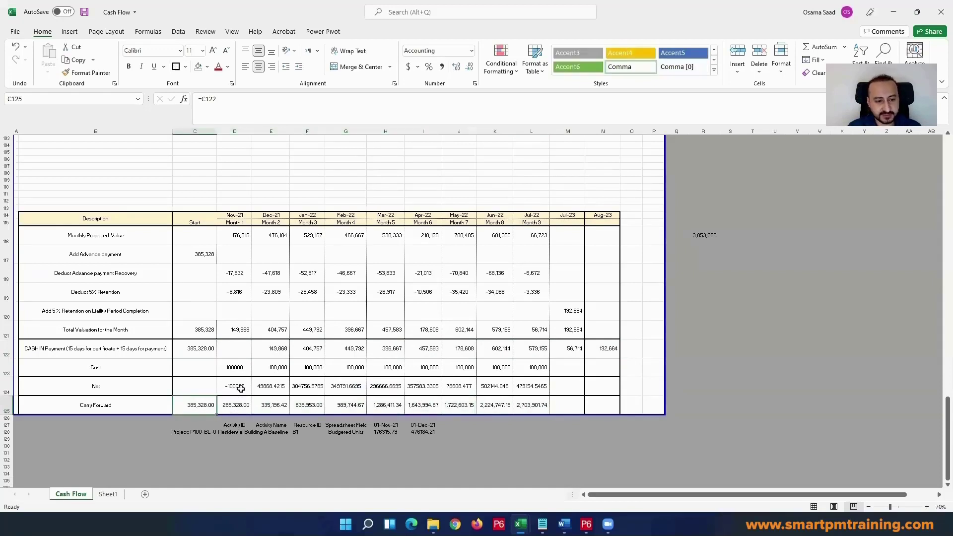
click(234, 404)
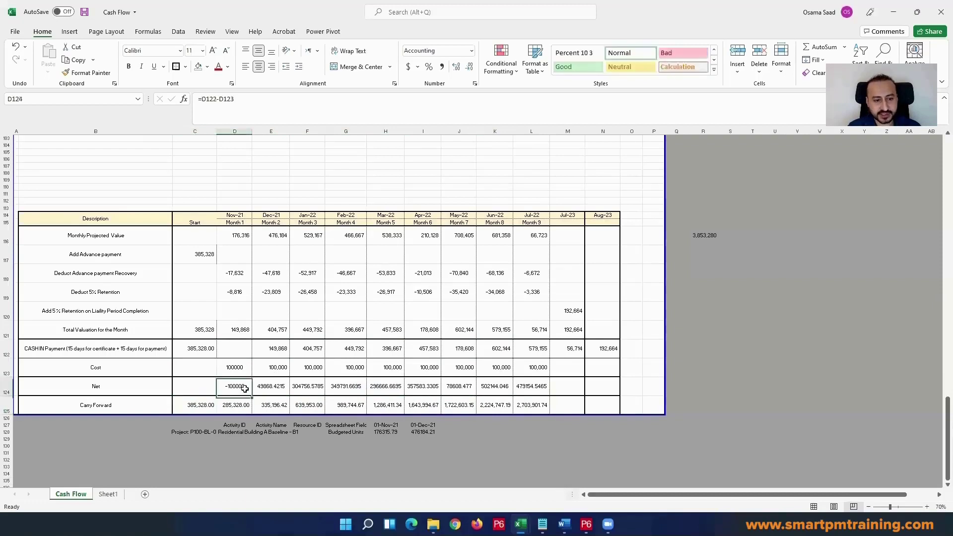
click(256, 401)
click(377, 406)
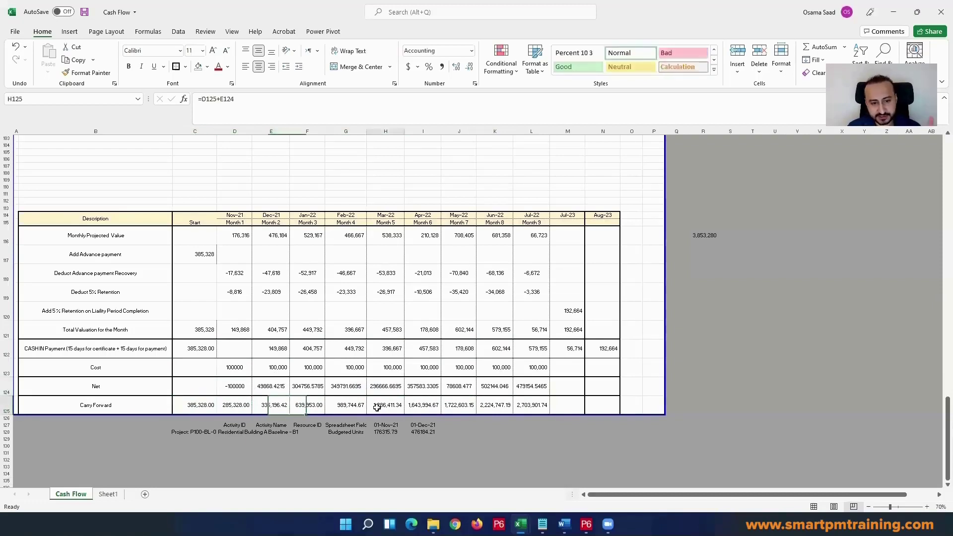
click(426, 407)
click(540, 403)
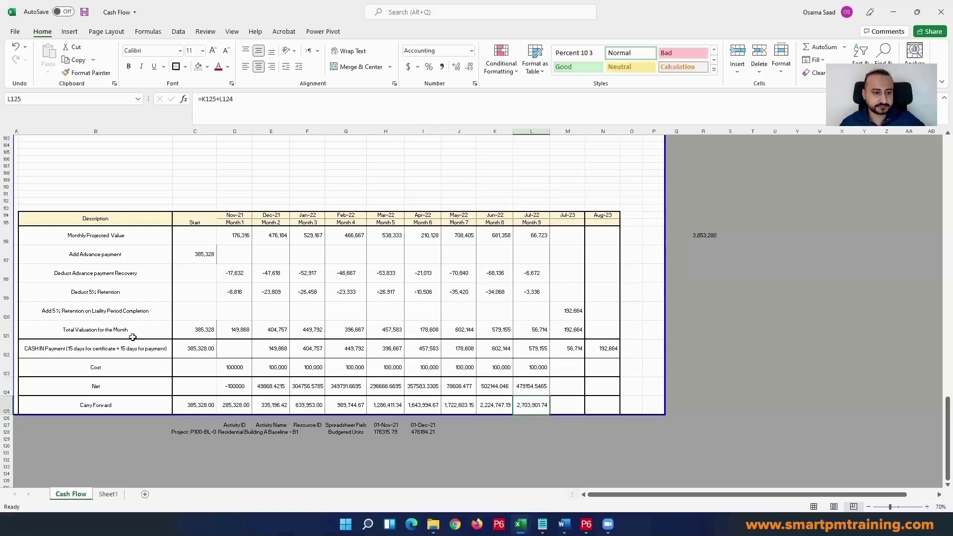
Step: Delete the block of empty rows ending at row 112, above the cash flow table
scroll(110, 324, up, 6)
scroll(112, 325, up, 1)
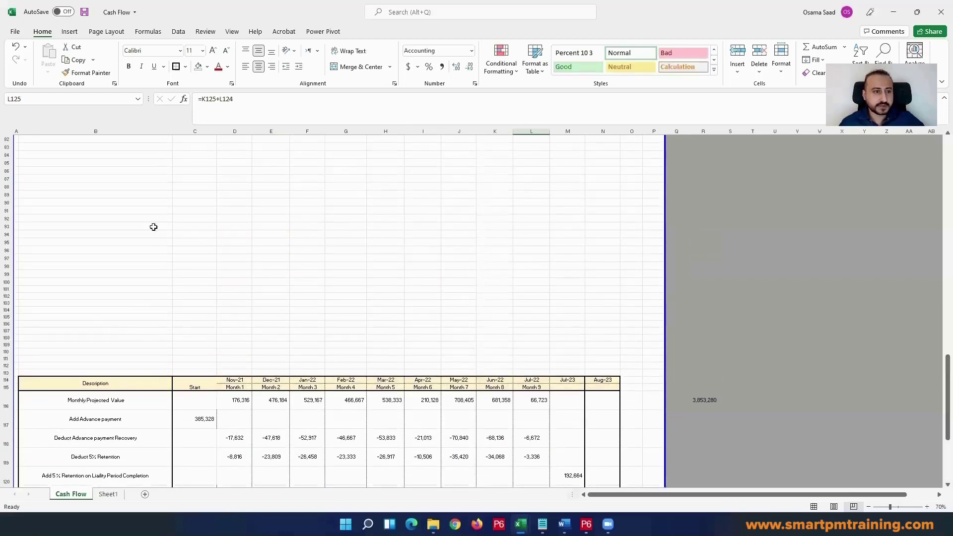
click(144, 227)
scroll(143, 236, up, 5)
scroll(214, 246, up, 4)
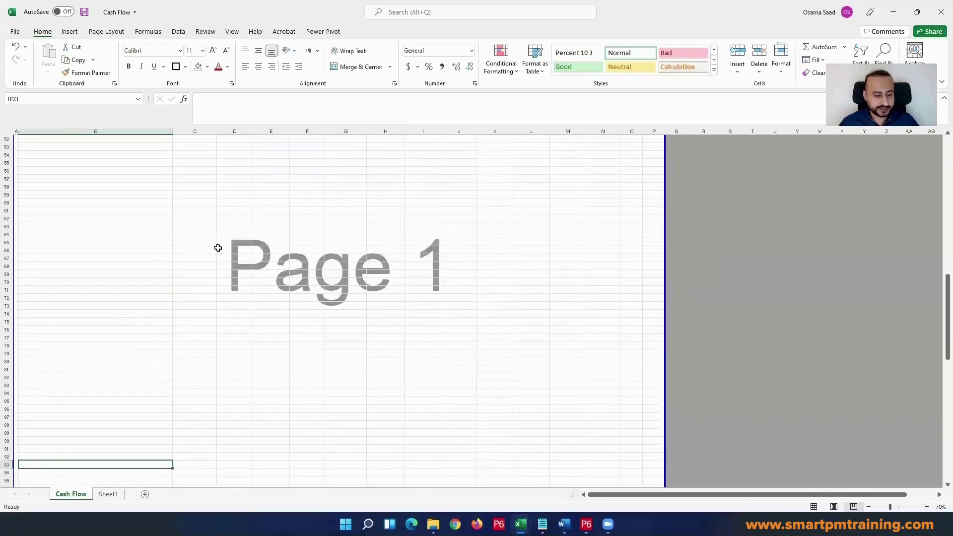
scroll(218, 248, down, 1)
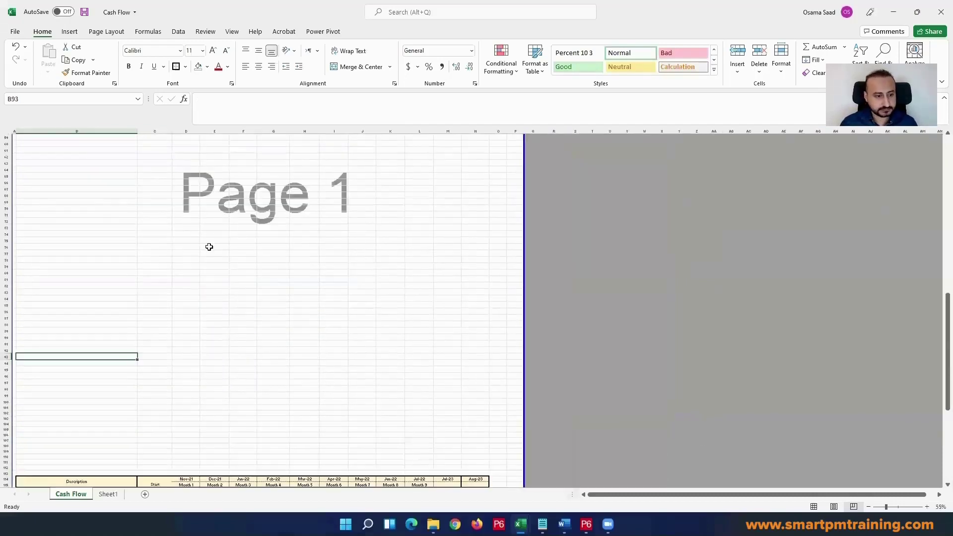
drag(4, 469, 5, 327)
right_click(9, 373)
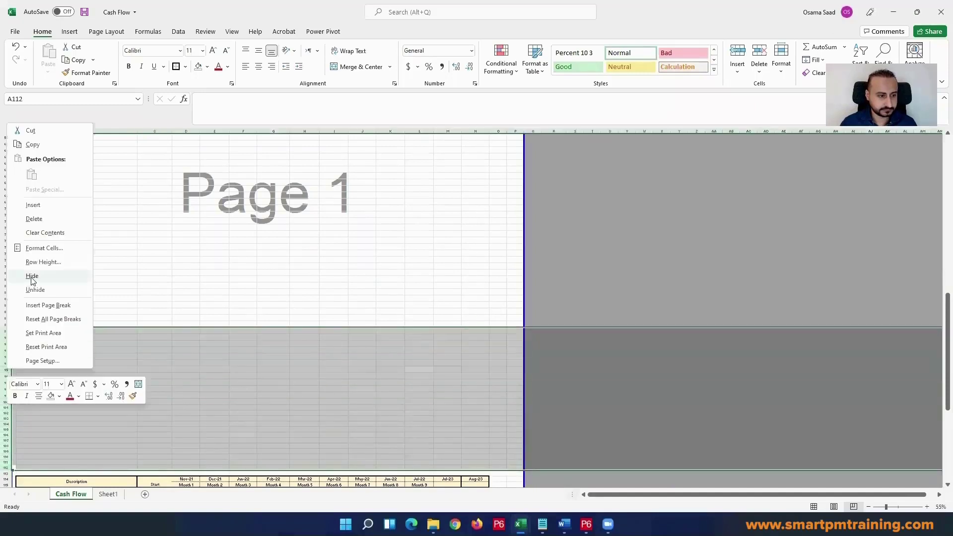
click(33, 219)
scroll(170, 249, up, 9)
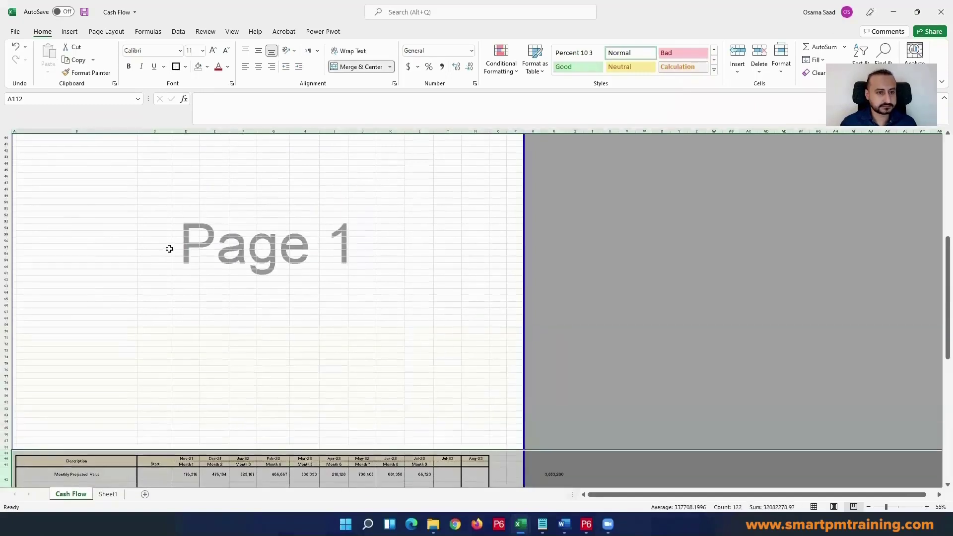
scroll(20, 399, down, 5)
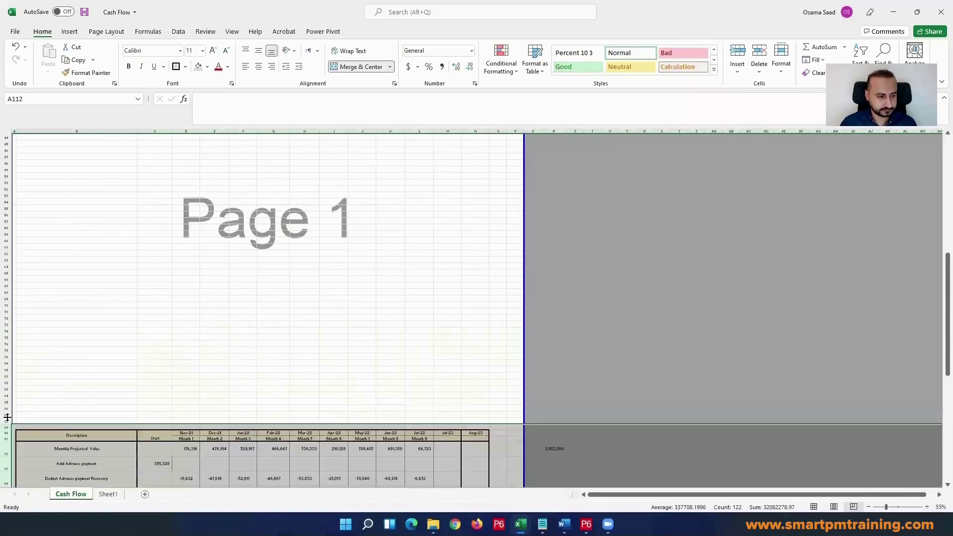
Step: Delete 24 more empty rows above the cash flow table, ending at row 88
drag(5, 421, 4, 268)
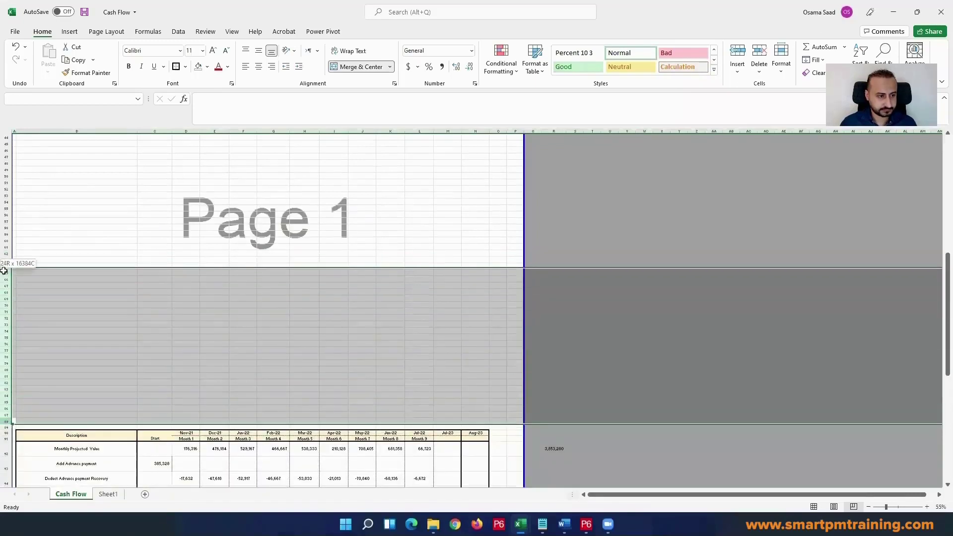
right_click(6, 300)
click(52, 150)
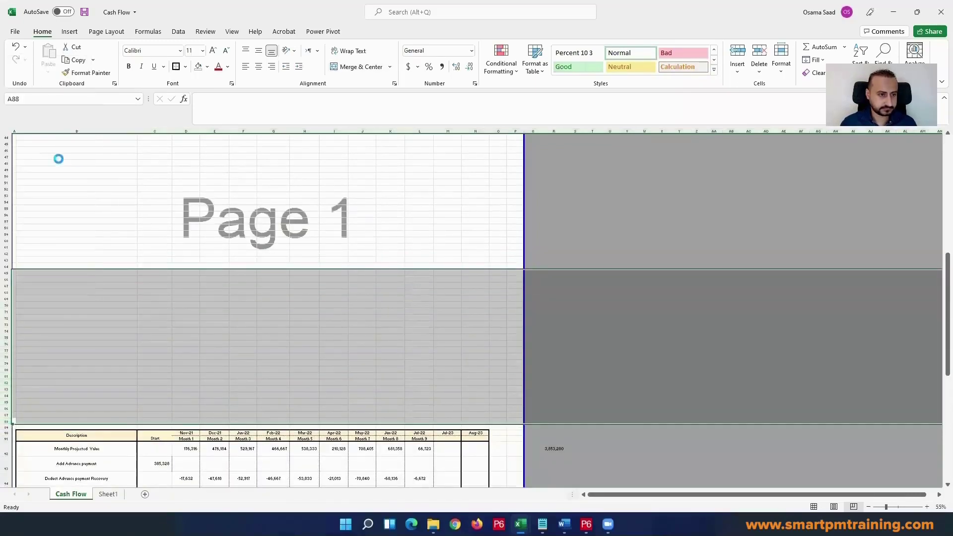
Step: Center the merged CASH FLOW title near the top of the sheet
scroll(201, 238, up, 15)
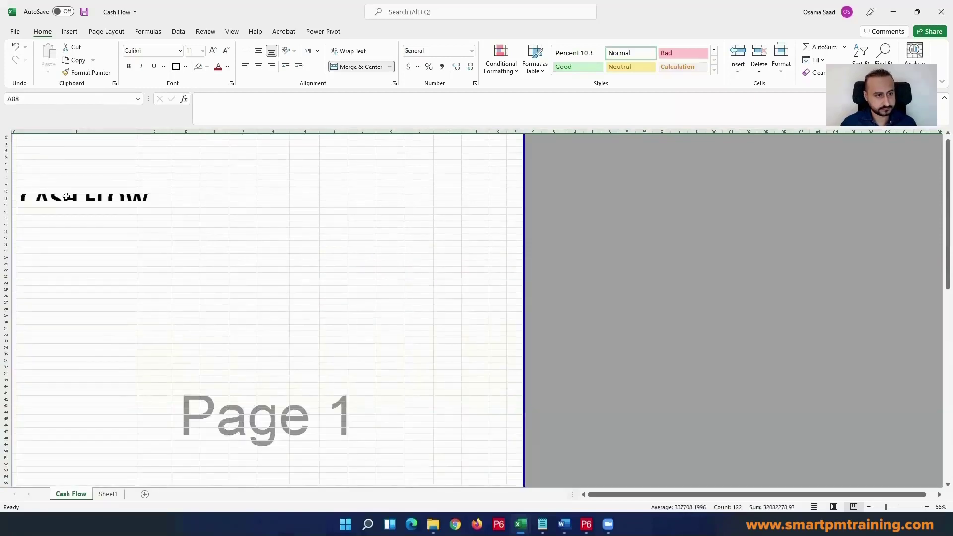
drag(66, 196, 511, 182)
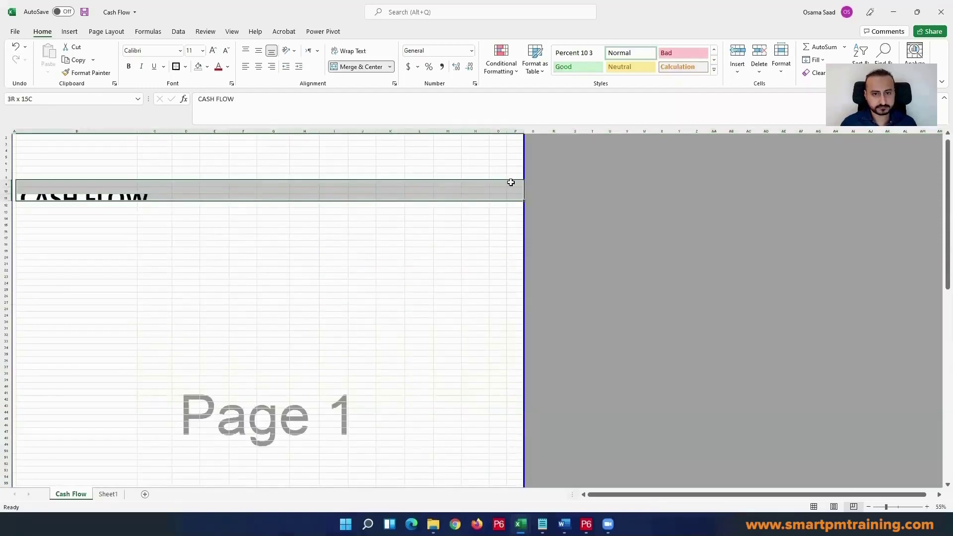
click(258, 66)
click(238, 303)
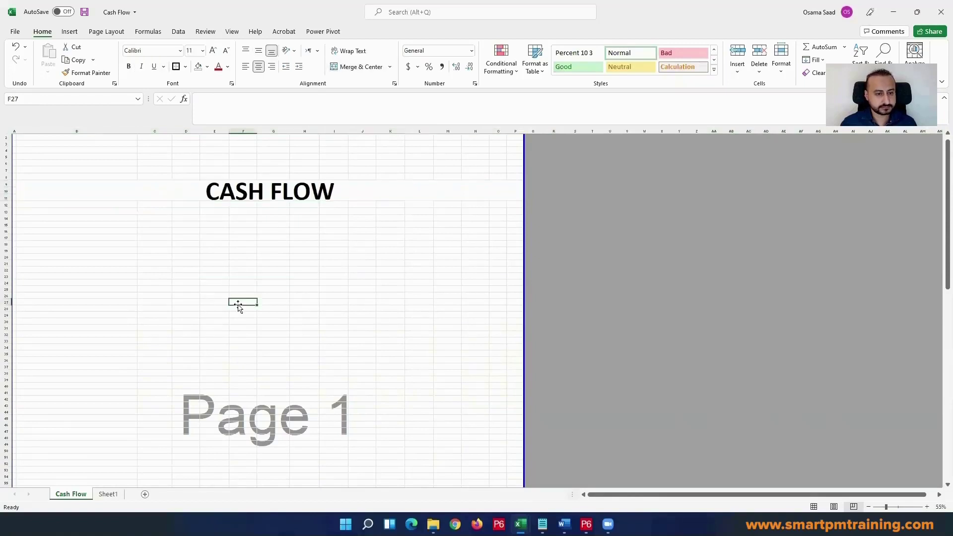
Step: Delete the empty rows ending at row 64 to bring the table closer to the title, and review the layout
scroll(238, 305, down, 6)
scroll(234, 293, up, 2)
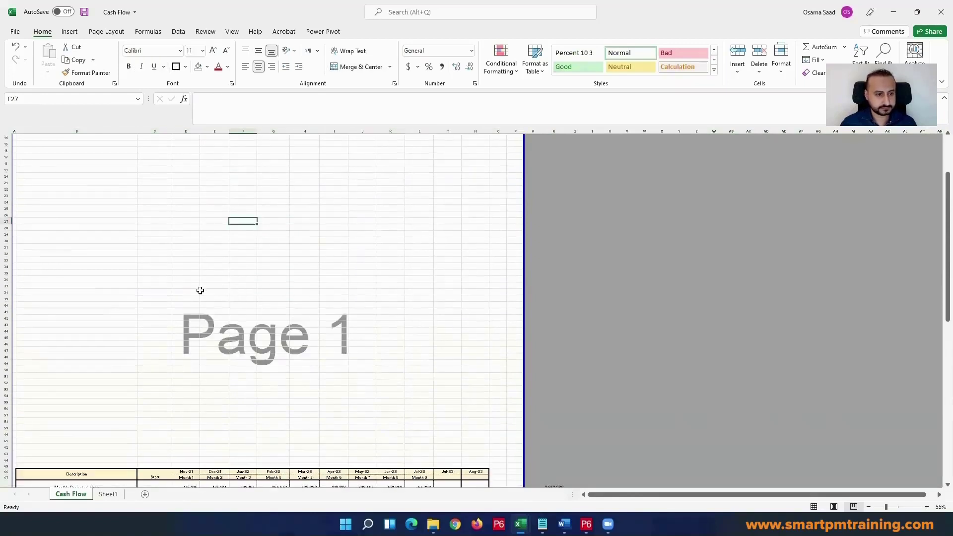
drag(4, 459, 5, 335)
right_click(9, 372)
click(37, 222)
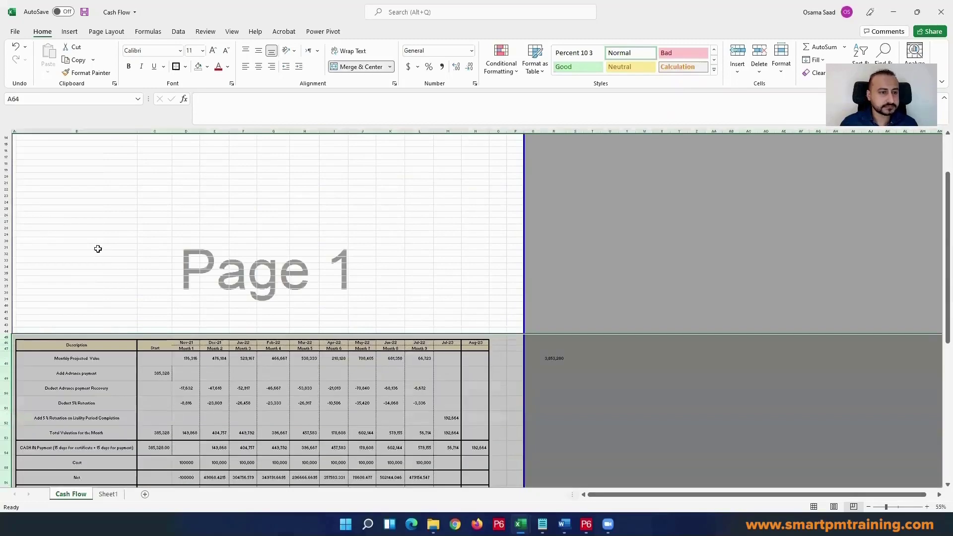
scroll(142, 263, up, 4)
click(109, 250)
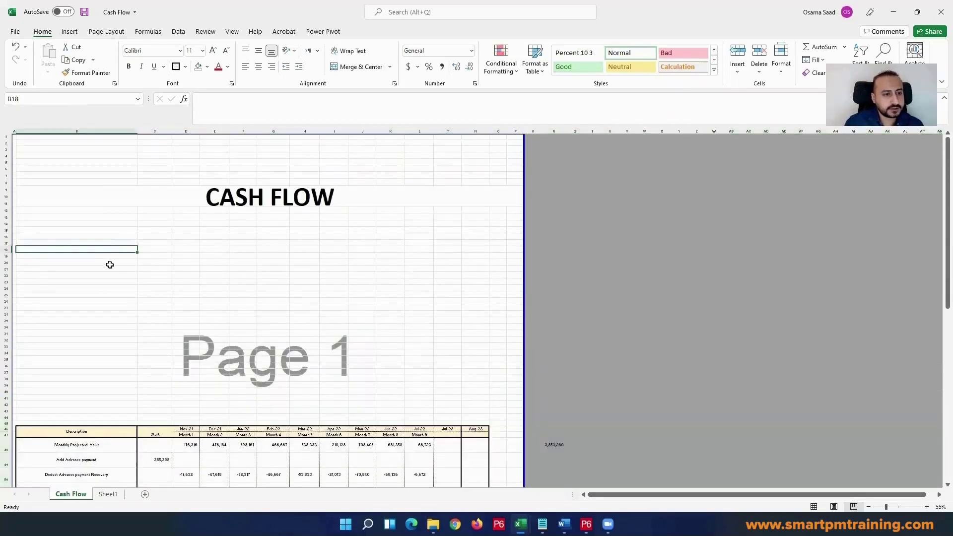
scroll(117, 230, down, 3)
scroll(120, 235, up, 1)
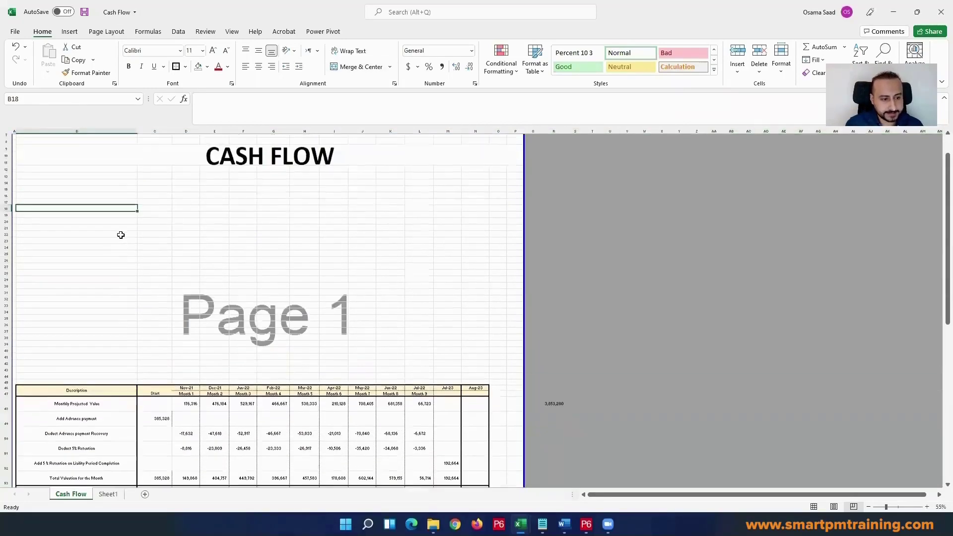
Step: Insert a blank clustered column chart, place it below the CASH FLOW title, and open its data source selection
click(117, 185)
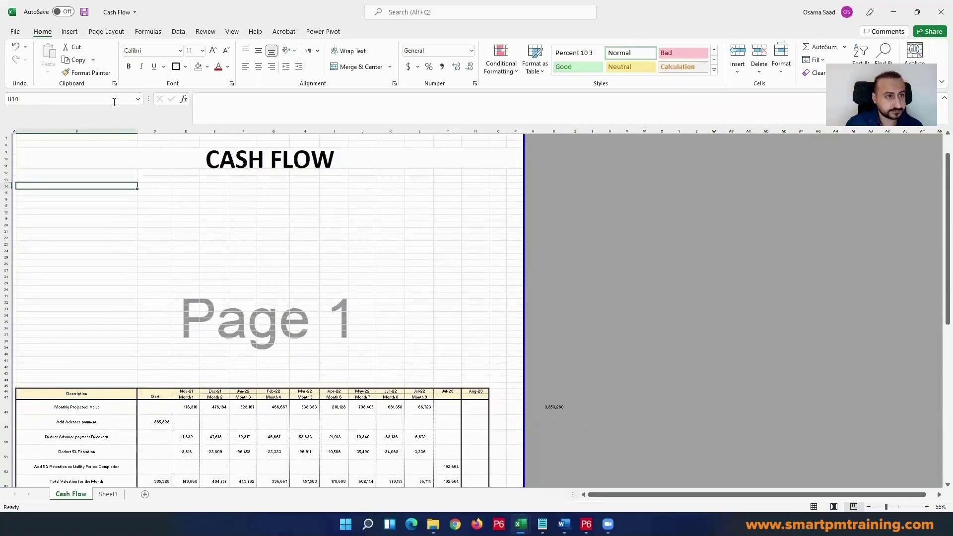
click(75, 32)
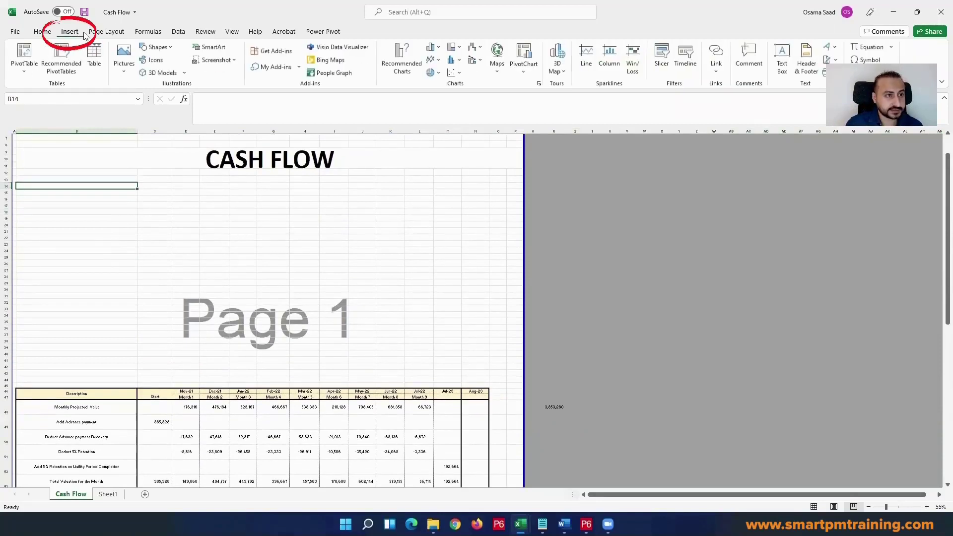
click(433, 47)
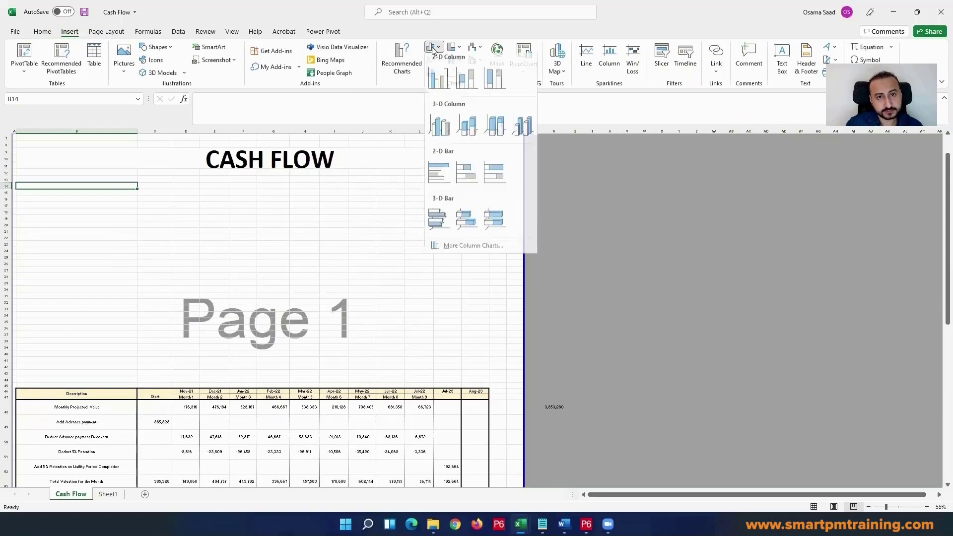
click(450, 81)
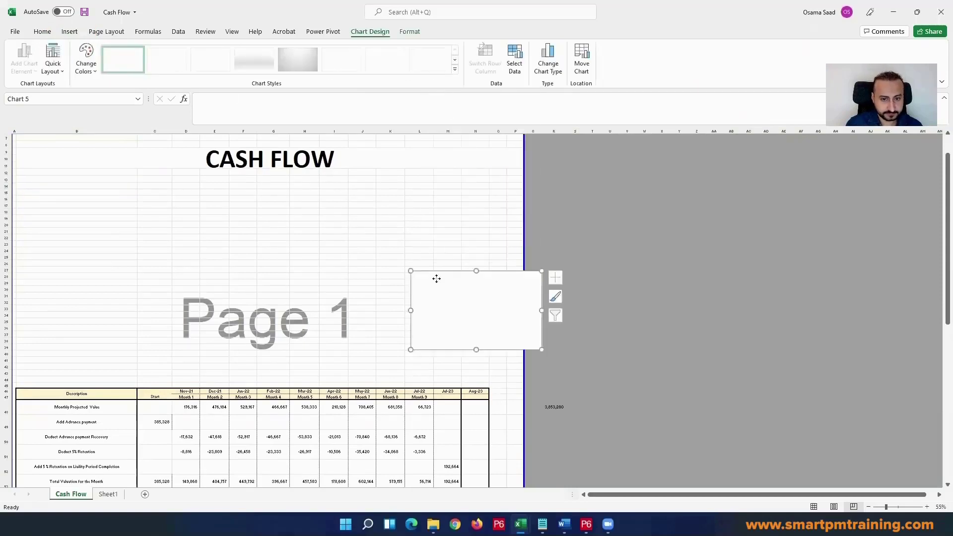
drag(436, 279, 229, 240)
scroll(240, 249, down, 1)
right_click(254, 230)
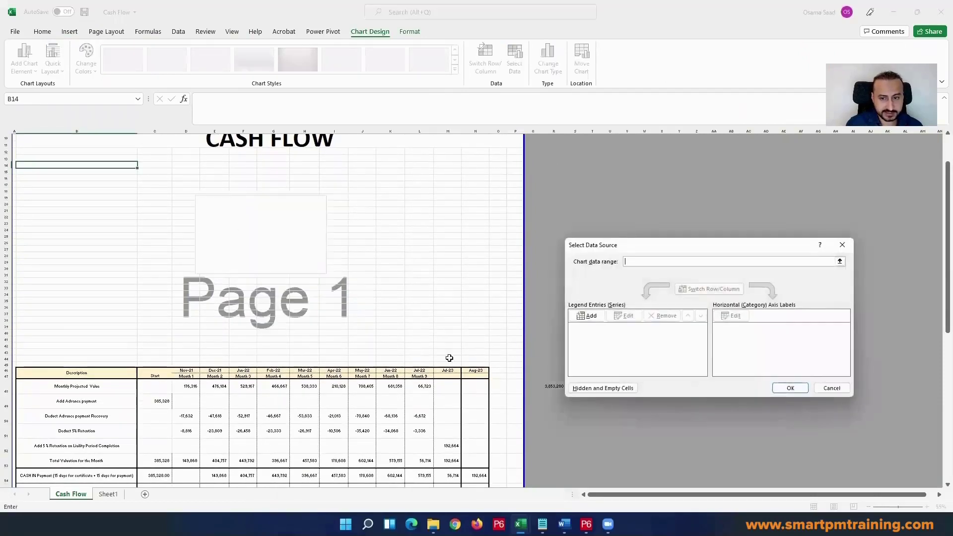
click(587, 316)
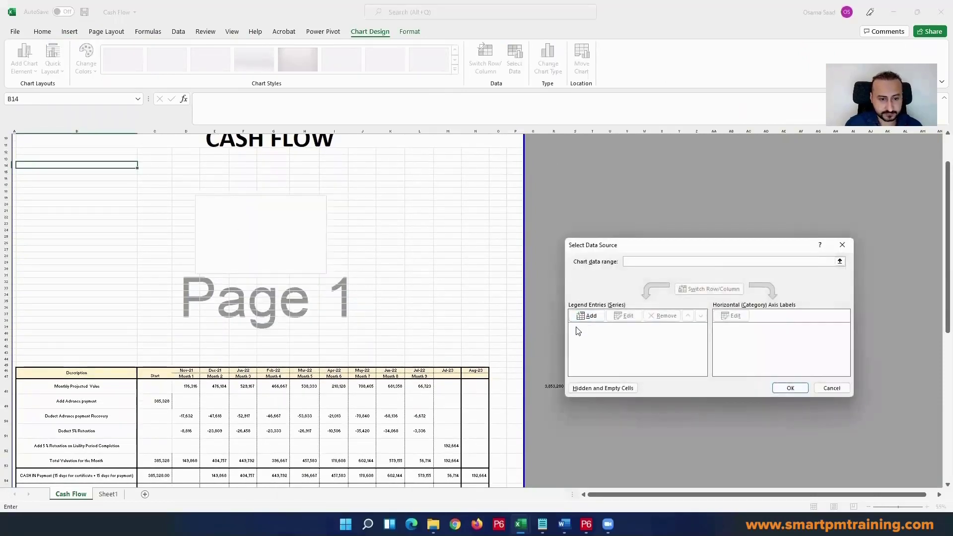
Step: Insert a clustered column chart from the table range spanning the Description header to the Total Valuation for the Month row through Aug-23
scroll(142, 341, down, 4)
drag(110, 301, 244, 303)
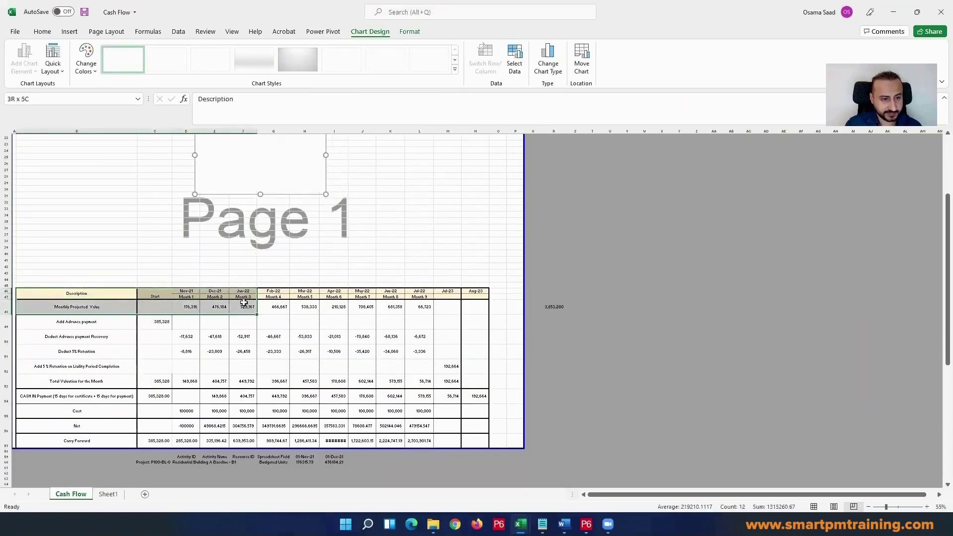
click(92, 298)
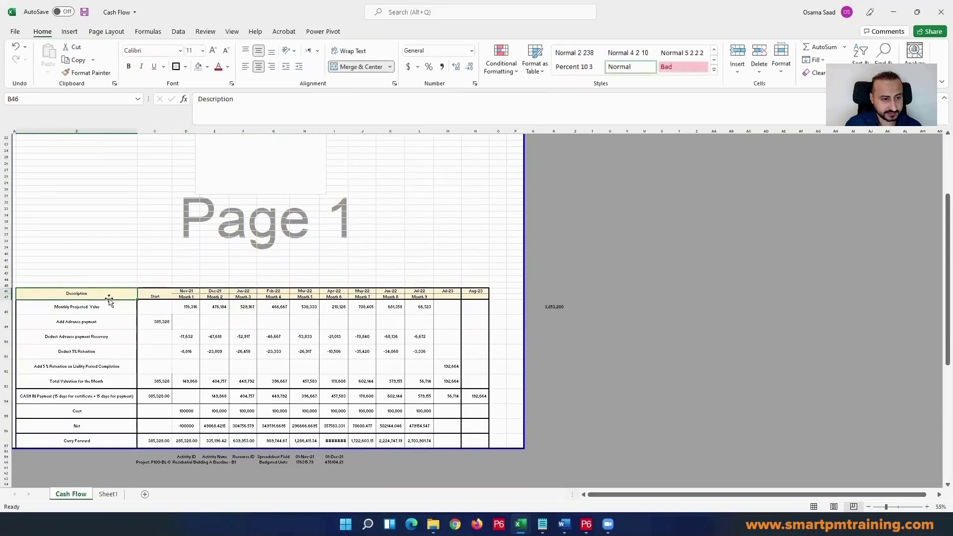
drag(109, 298, 467, 382)
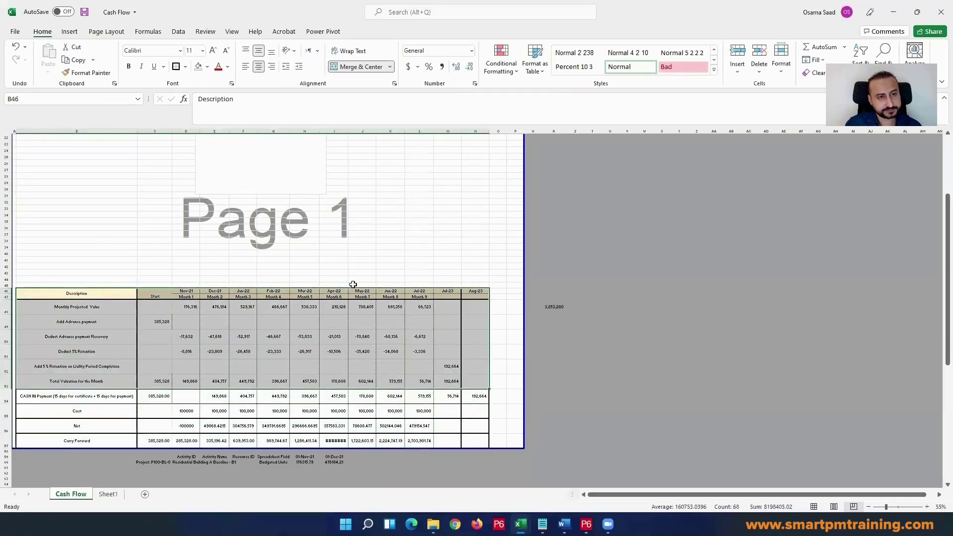
click(69, 31)
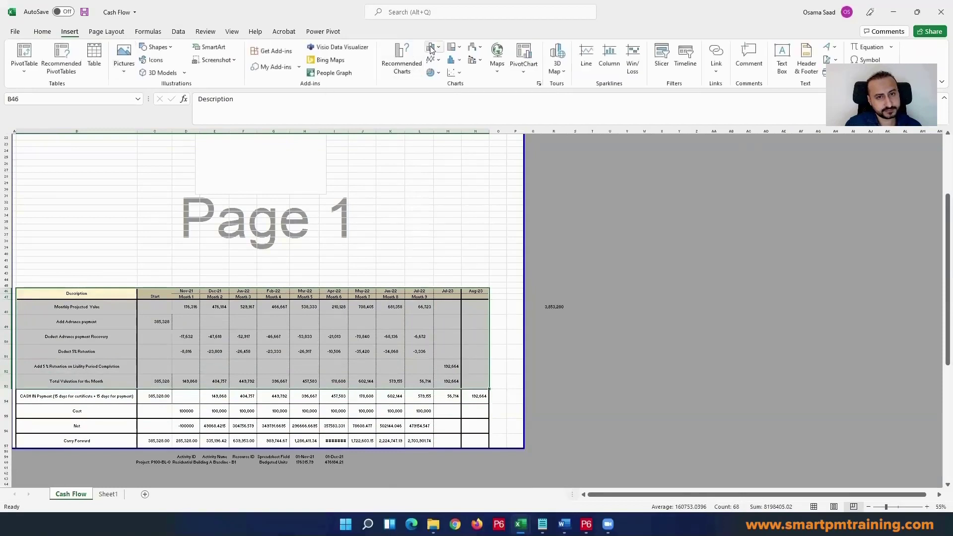
click(432, 50)
click(436, 82)
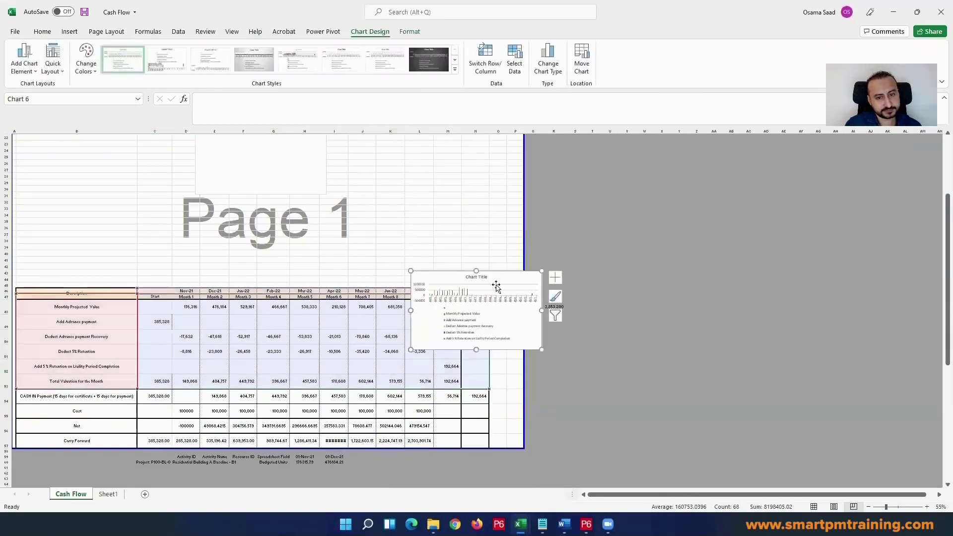
Step: Move and enlarge the new column chart to fill the page width between the CASH FLOW title and the table
drag(411, 271, 40, 135)
key(Escape)
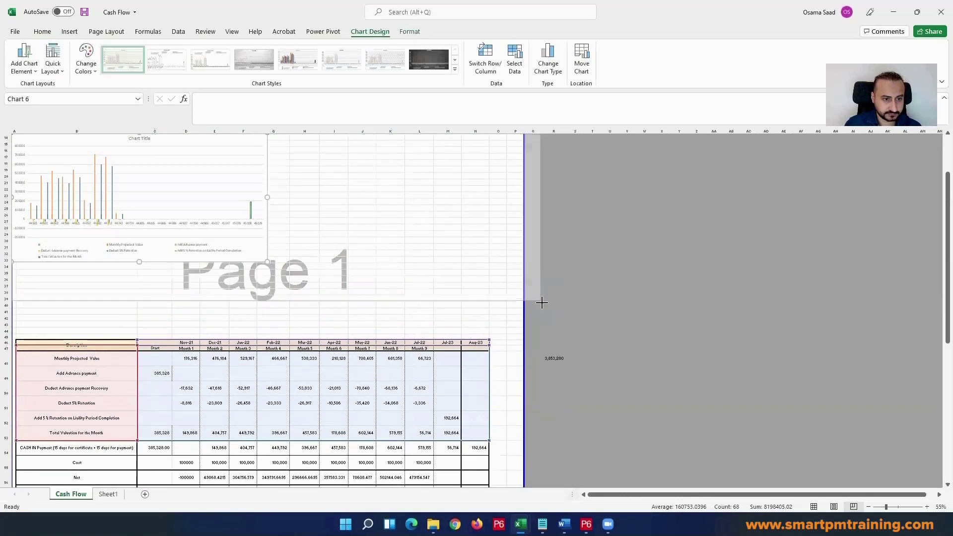
drag(542, 303, 519, 336)
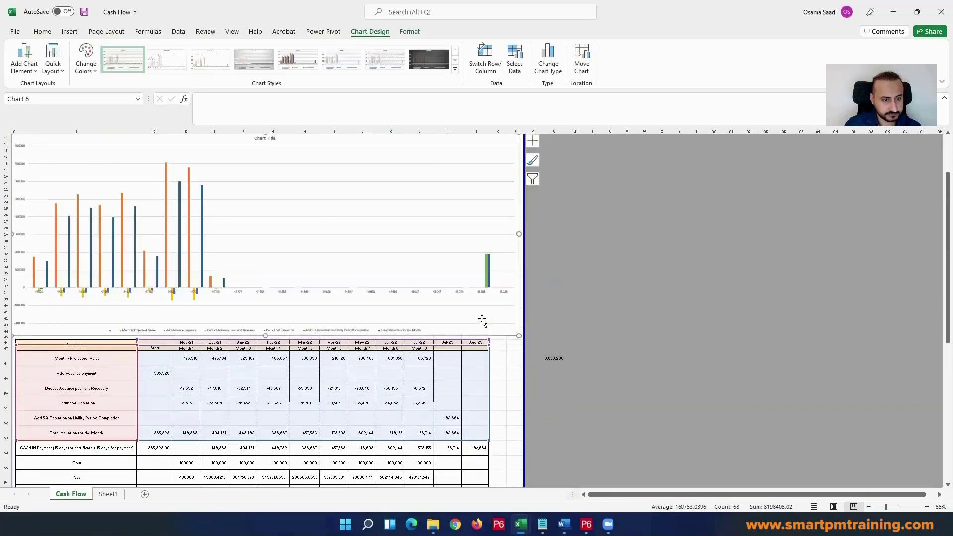
scroll(139, 287, up, 5)
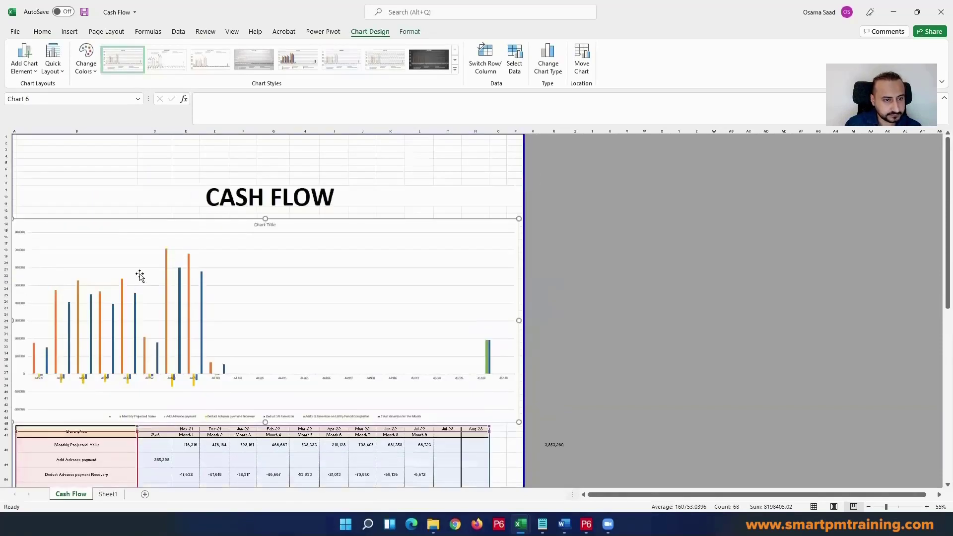
Step: Delete the eight empty rows above the CASH FLOW title
drag(6, 184, 6, 137)
right_click(6, 144)
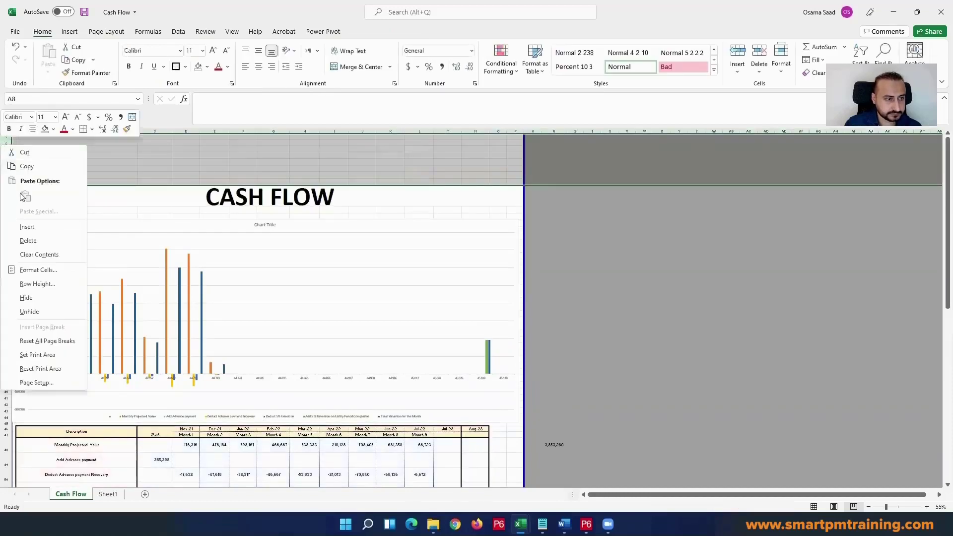
click(28, 240)
Step: Widen the column chart past the page edge to about column AC, and shorten it to clear the table header
click(43, 181)
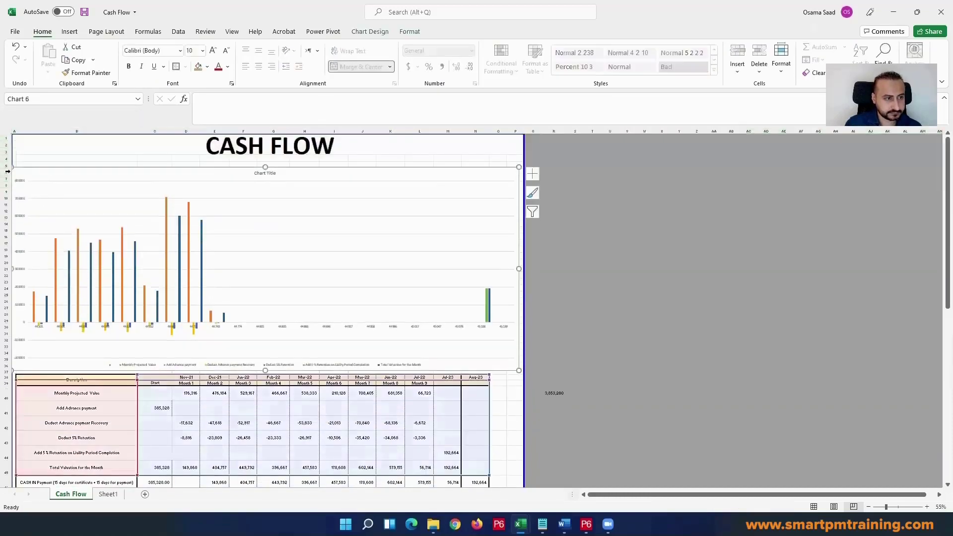
drag(12, 168, 28, 143)
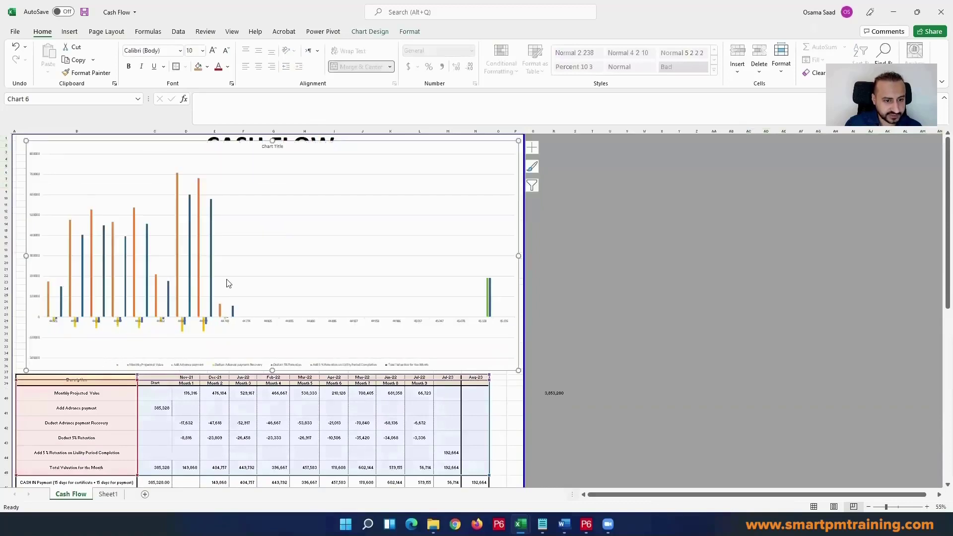
drag(516, 371, 775, 392)
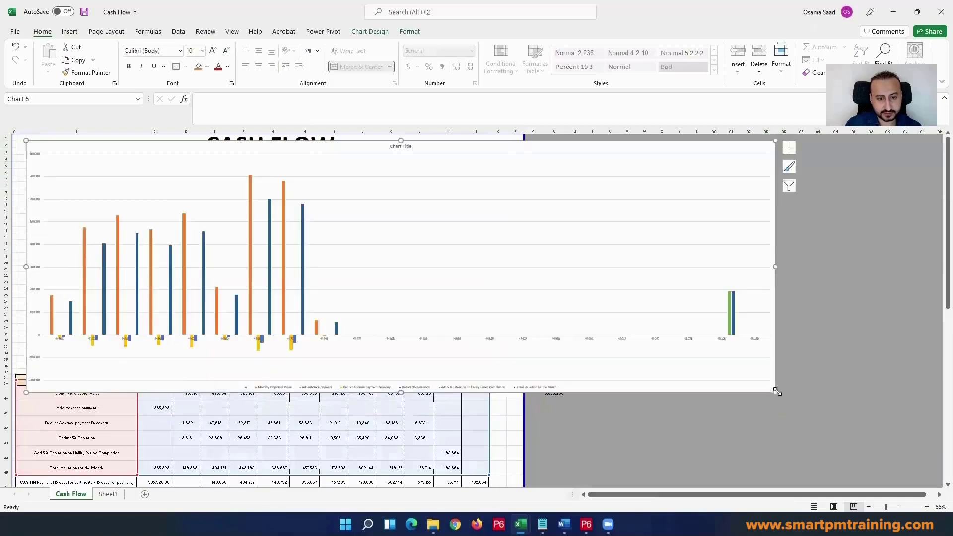
click(76, 427)
click(69, 390)
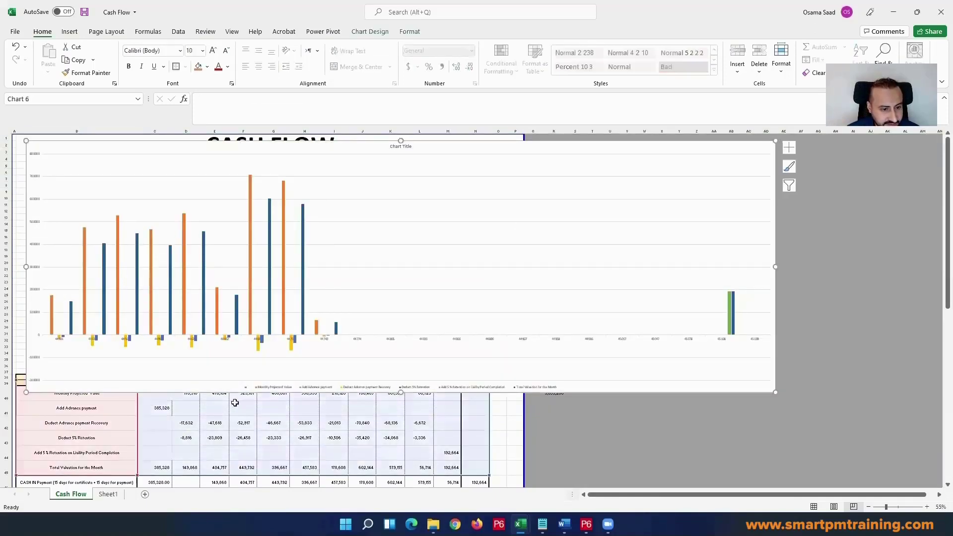
drag(401, 392, 402, 351)
scroll(208, 393, down, 2)
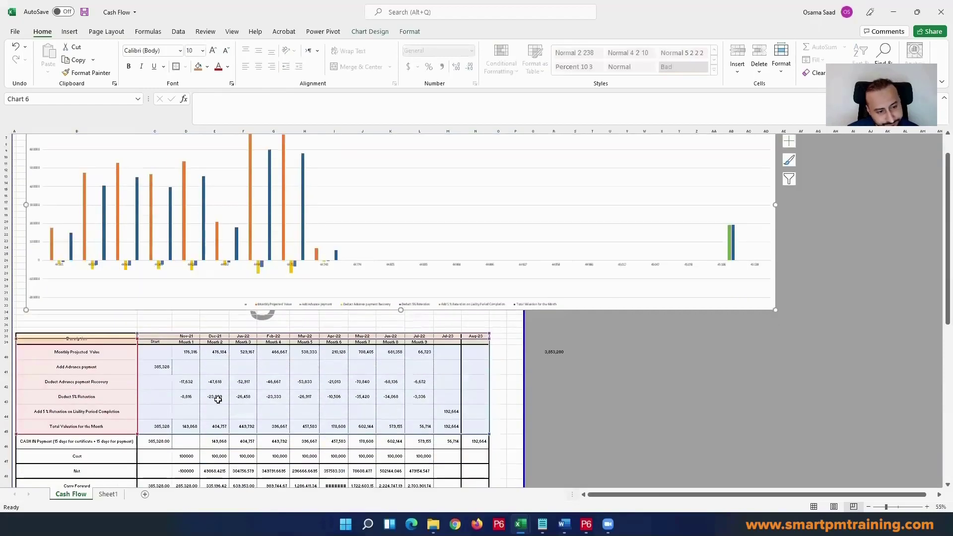
mouse_move(156, 427)
mouse_down()
mouse_move(128, 438)
mouse_move(129, 450)
mouse_up()
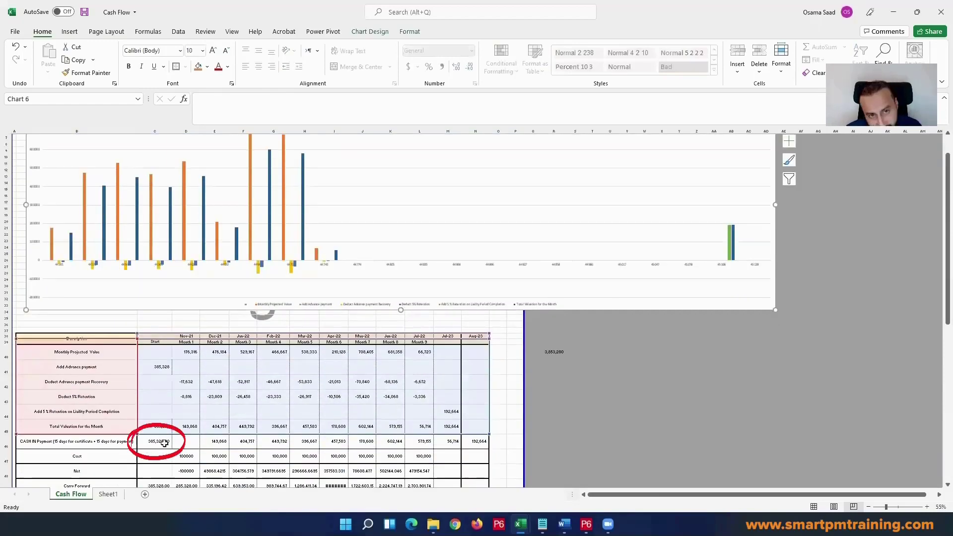
scroll(113, 455, down, 1)
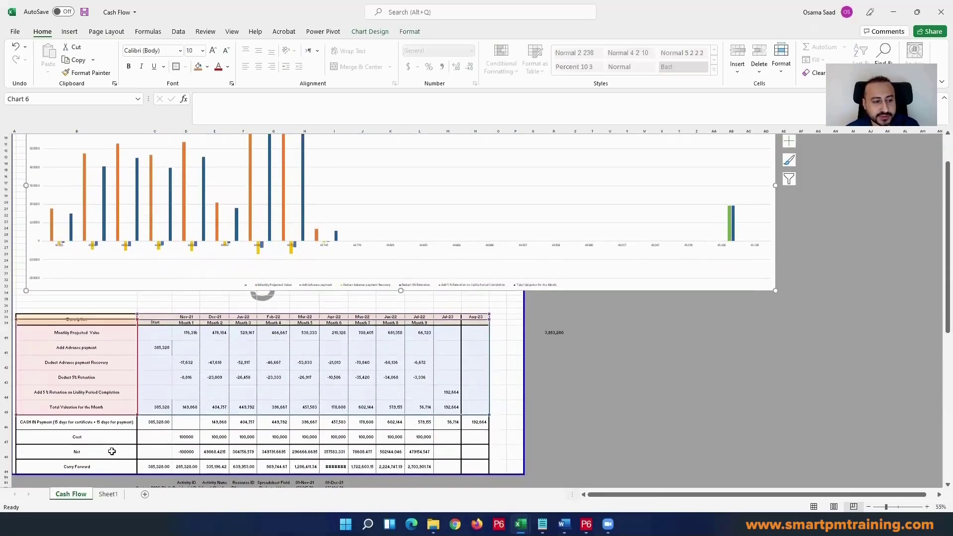
mouse_move(113, 456)
mouse_down()
mouse_move(49, 450)
mouse_move(104, 428)
mouse_move(111, 456)
mouse_up()
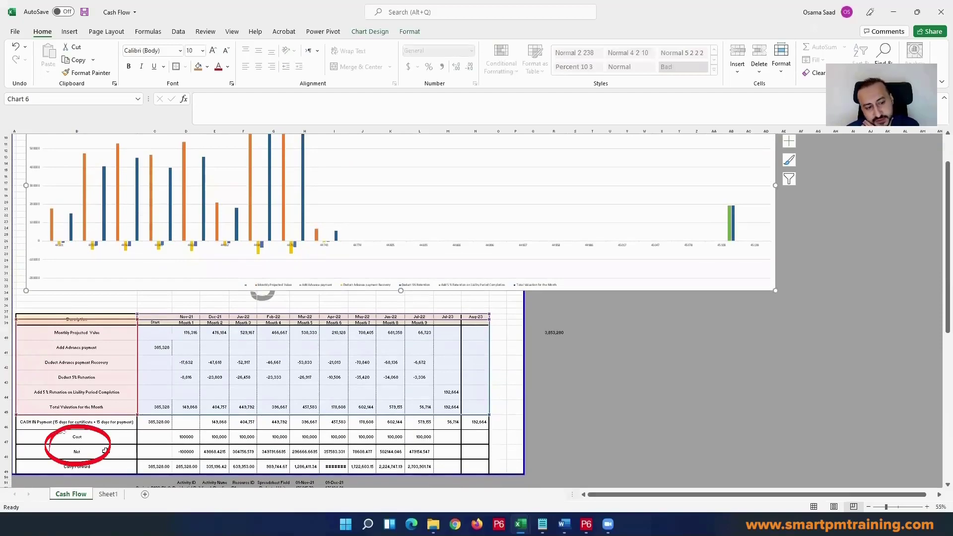
click(112, 455)
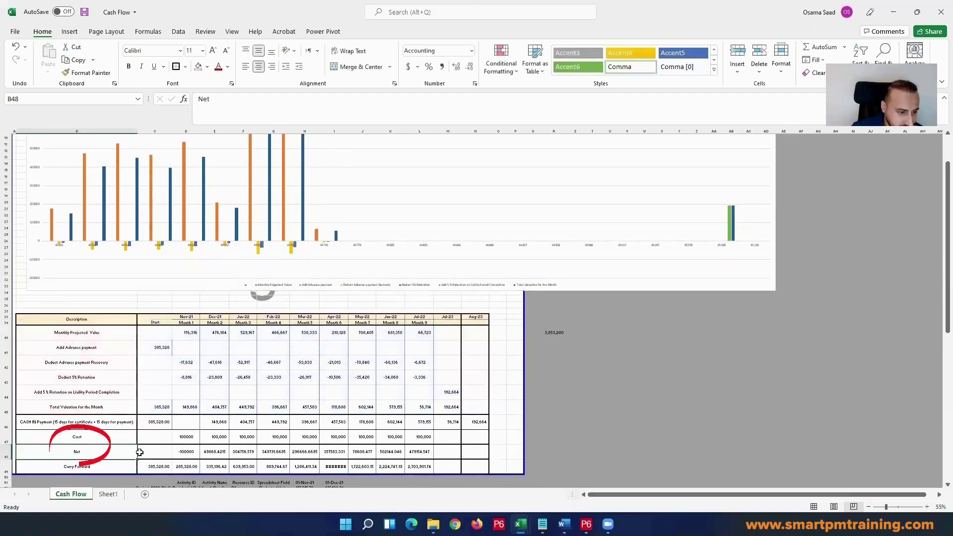
scroll(149, 444, up, 1)
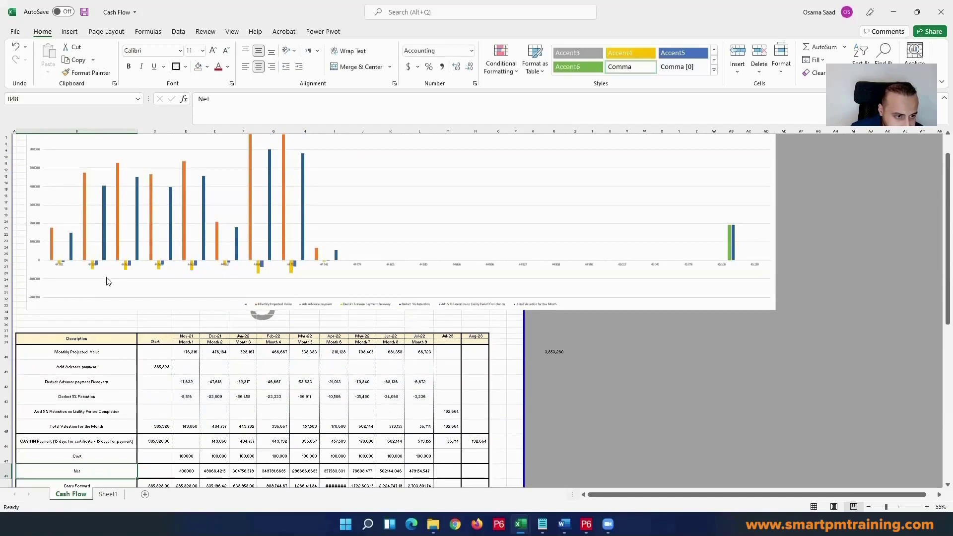
Step: Try to remove the blank series from the chart's data source, and check the horizontal axis labels
click(107, 281)
right_click(112, 274)
click(166, 338)
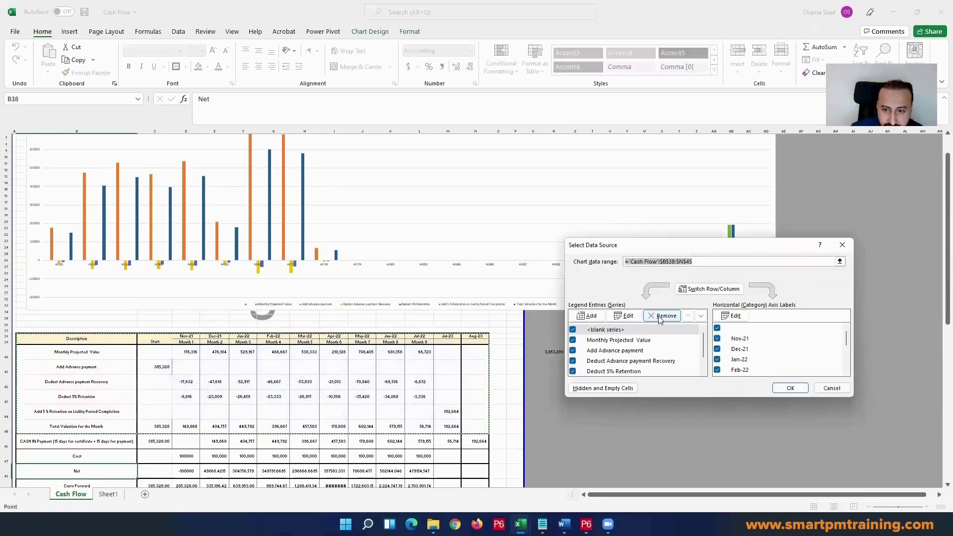
click(660, 317)
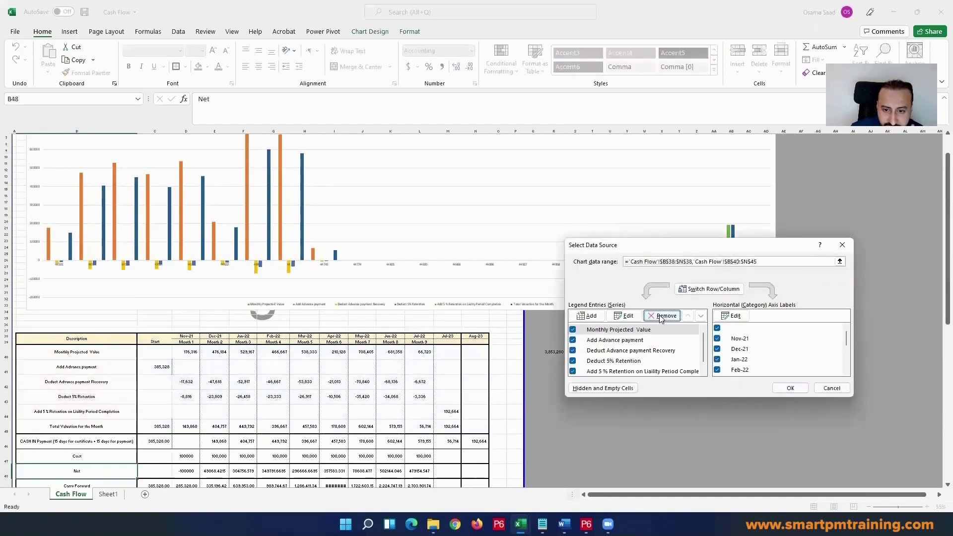
click(638, 330)
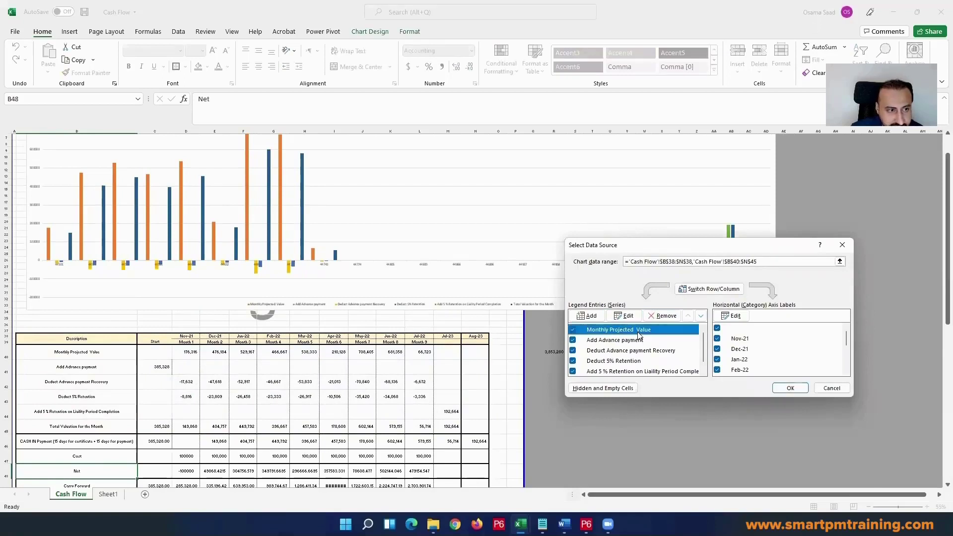
click(753, 328)
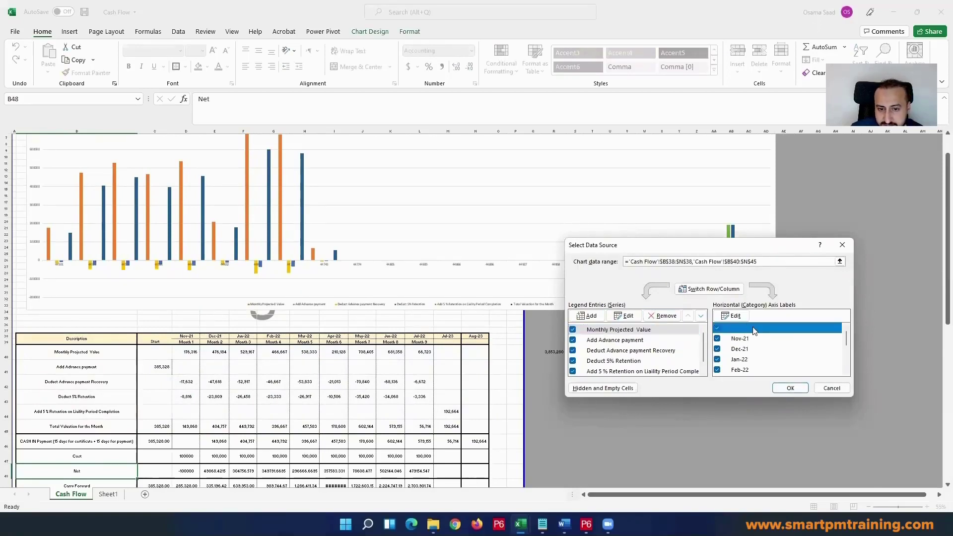
scroll(765, 342, down, 3)
scroll(763, 347, up, 4)
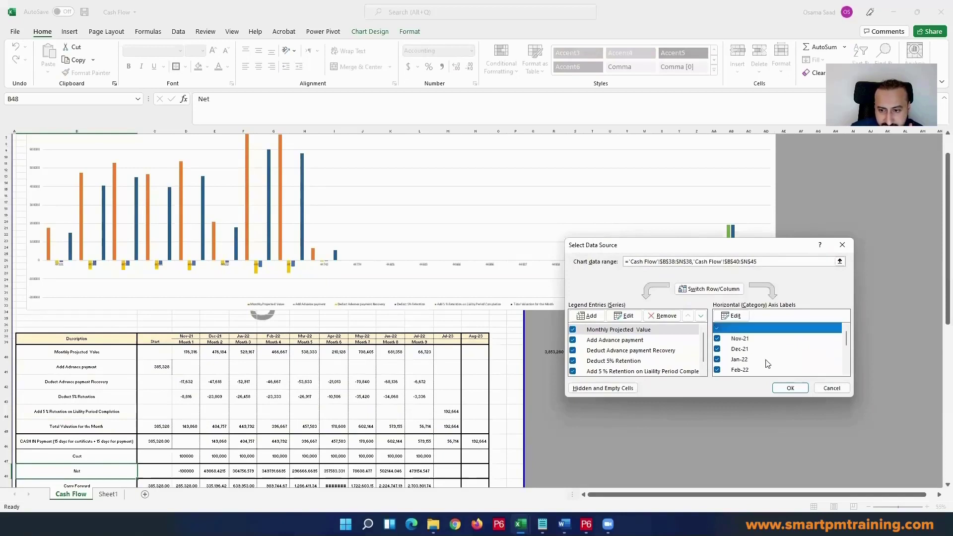
scroll(763, 361, up, 2)
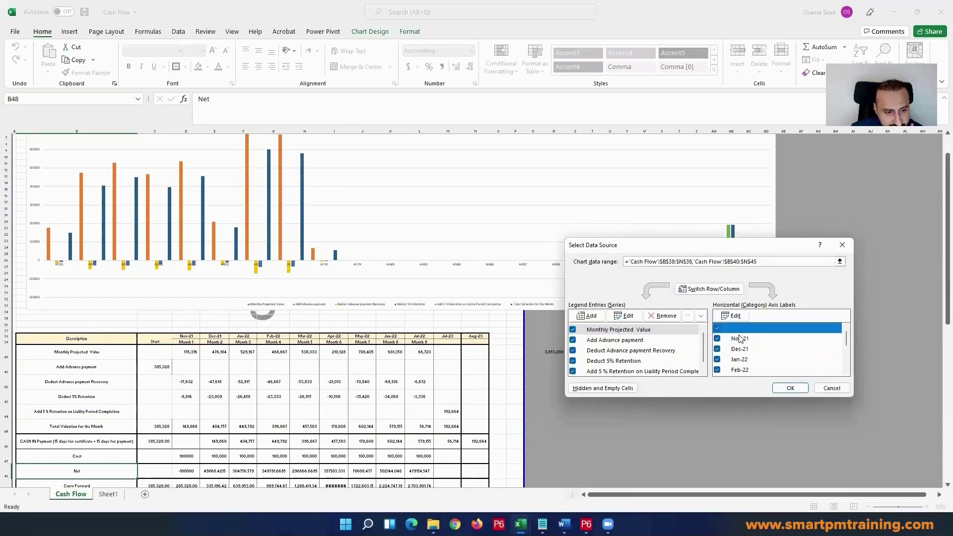
Step: Enter Start in the empty header cell C38, before Nov-21
click(168, 341)
key(Return)
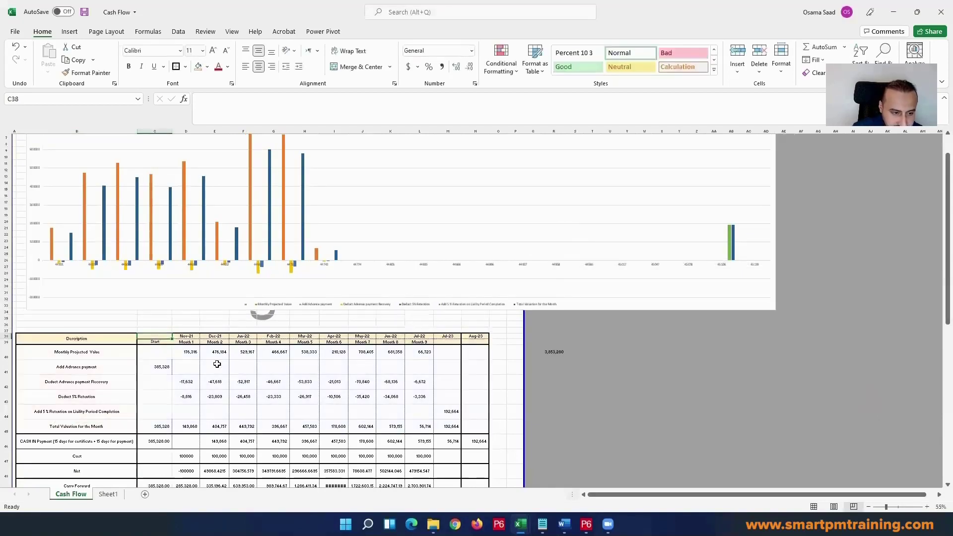
text(Start)
key(Return)
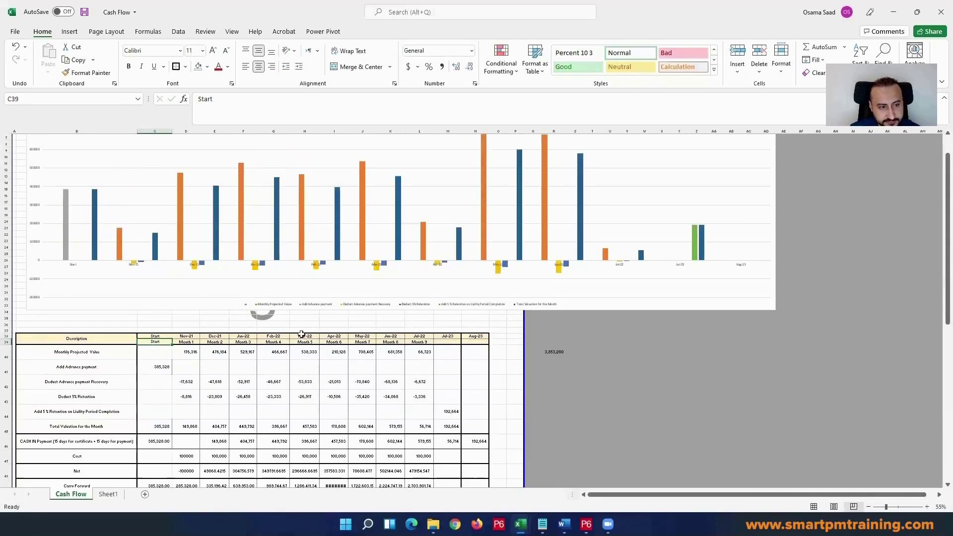
Step: Remove the blank series from the column chart's data source
right_click(180, 278)
click(213, 346)
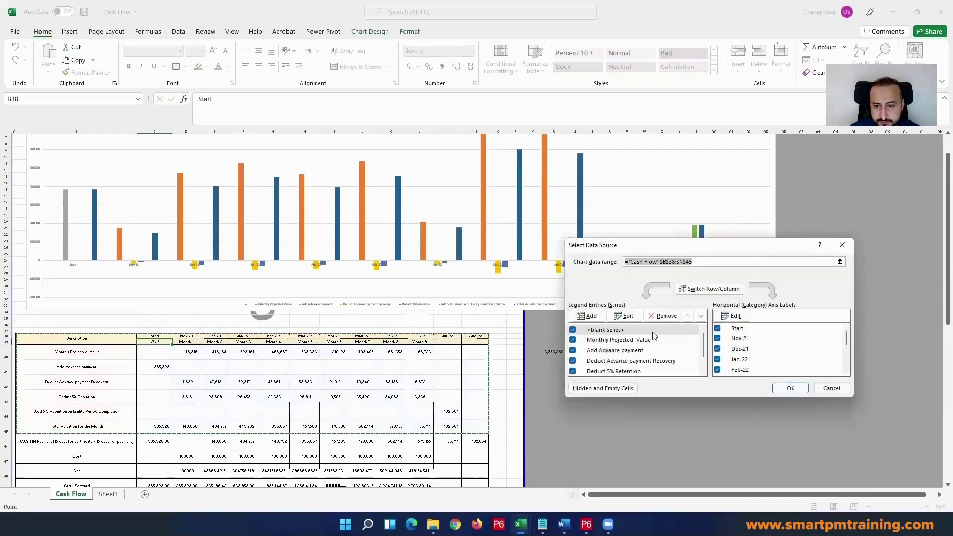
click(752, 329)
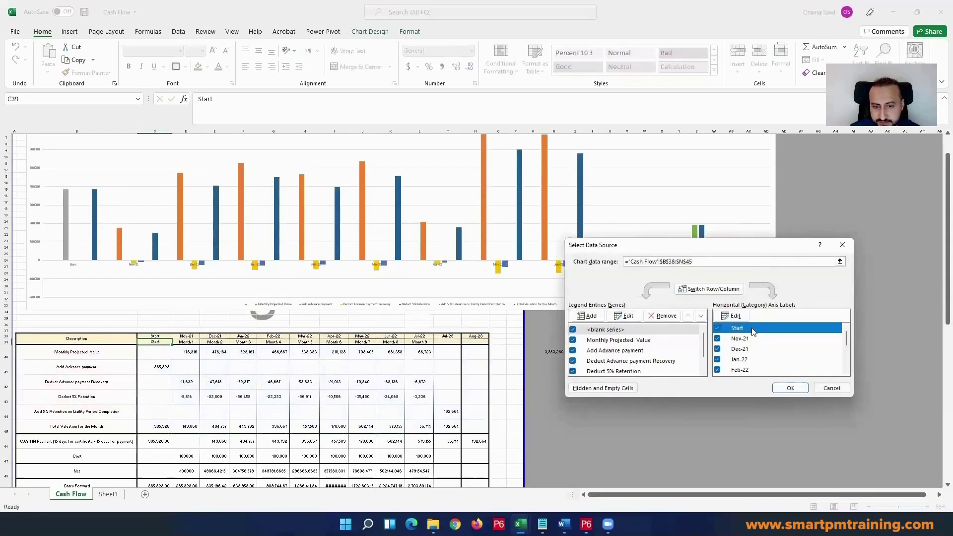
click(617, 331)
click(672, 317)
Step: Remove the monthly projected value, advance payment, advance recovery, 5% retention deduction and 5% retention release series, keeping only Total Valuation for the Month
click(643, 332)
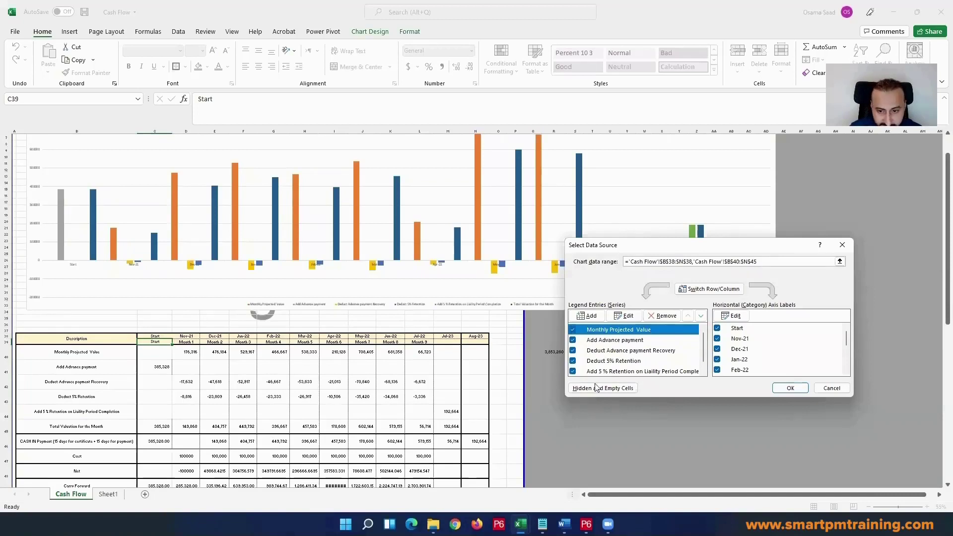
click(665, 316)
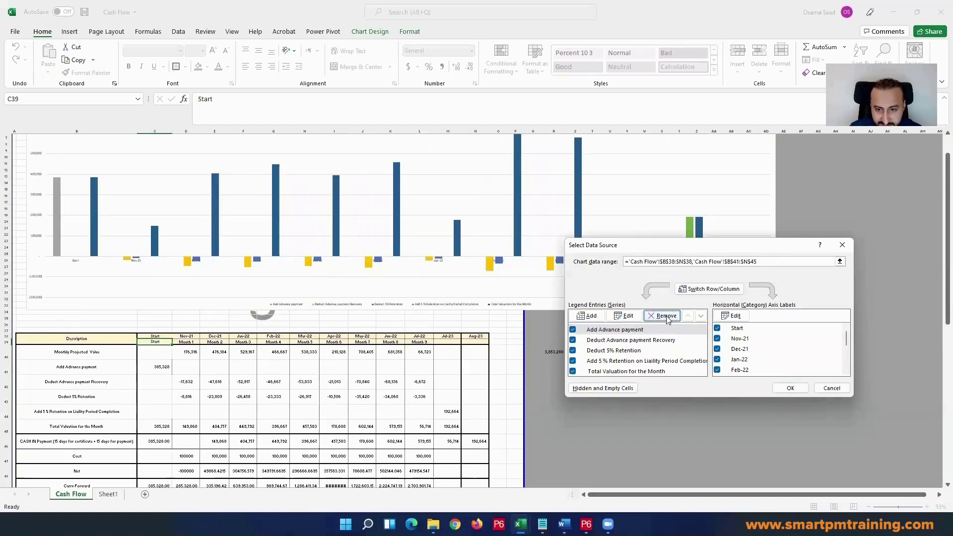
click(662, 319)
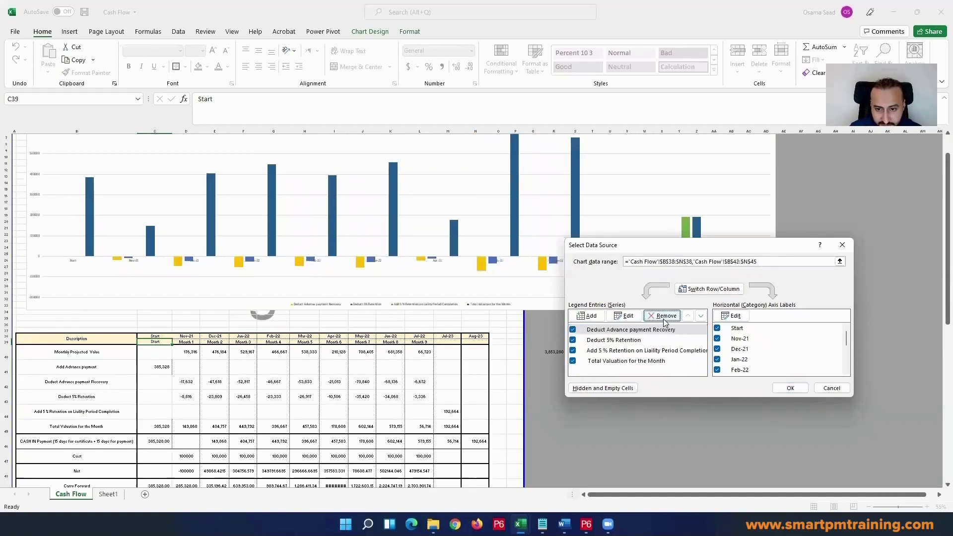
click(654, 329)
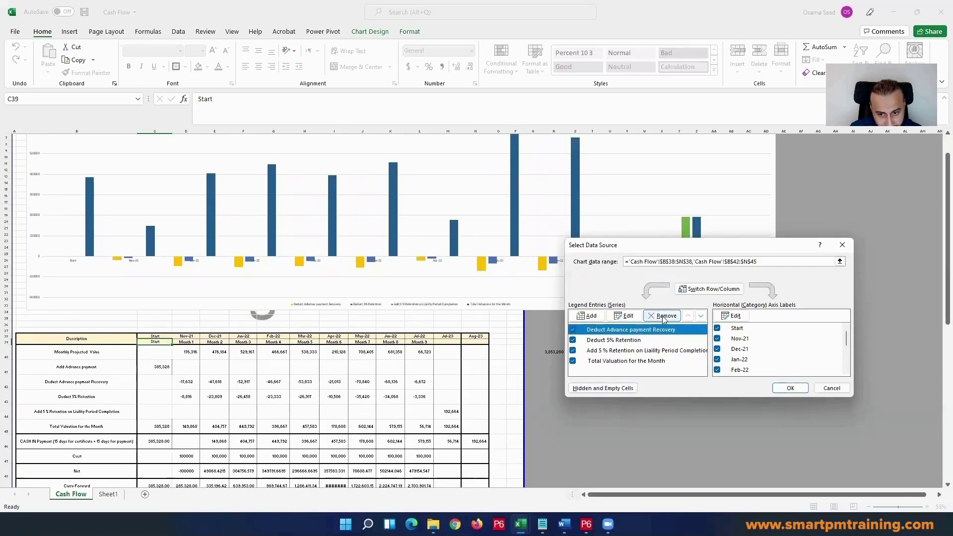
click(664, 316)
click(660, 329)
click(664, 316)
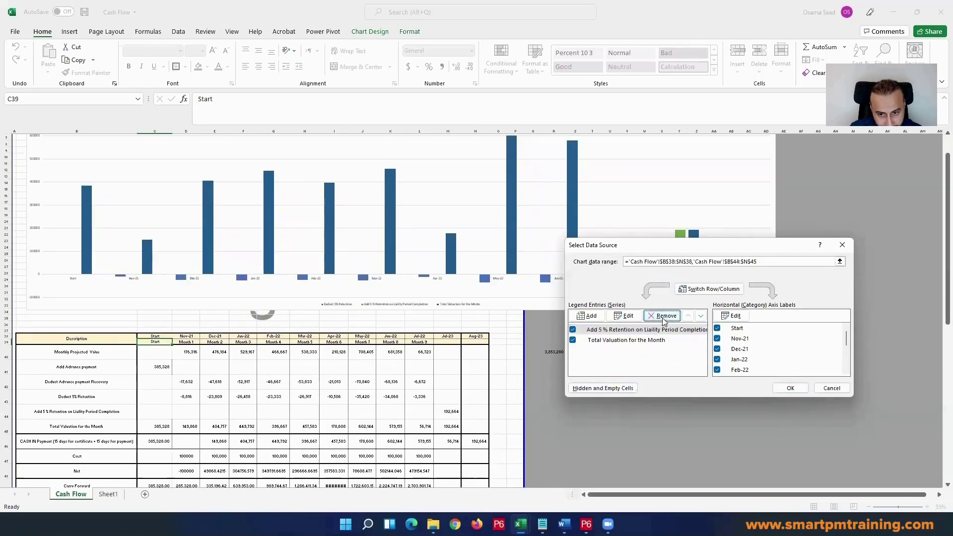
click(648, 330)
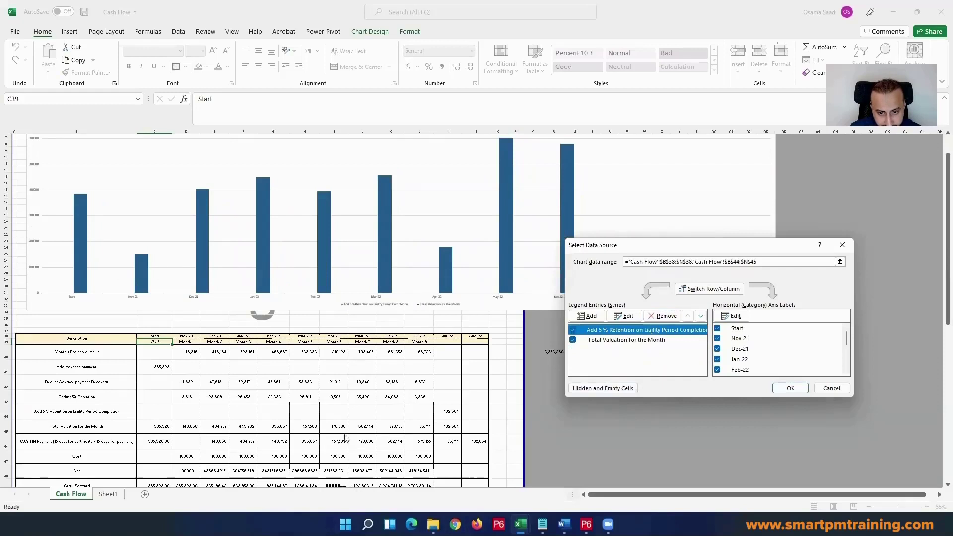
click(666, 316)
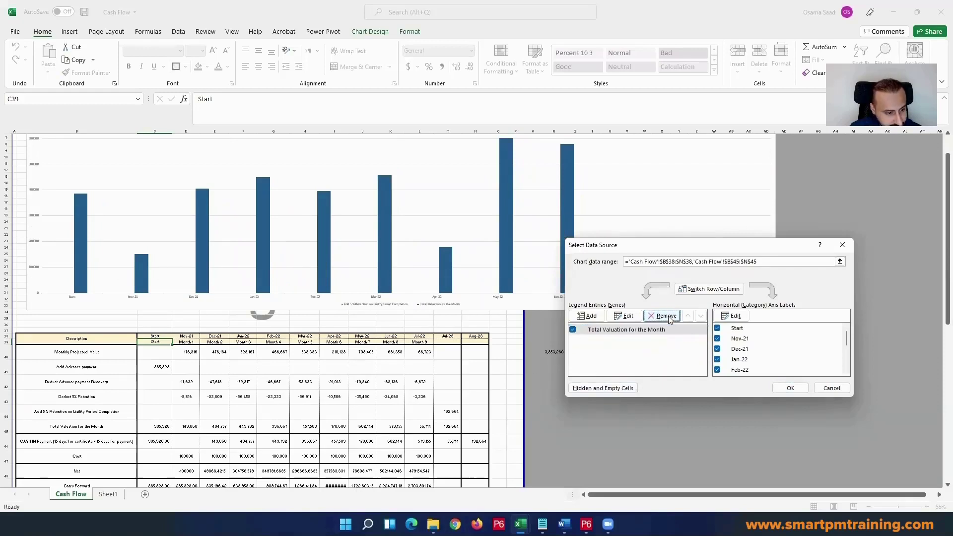
Step: Repoint the Total Valuation series to the CASH IN Payment row, with its name from B46 and values from C46:N46
click(622, 332)
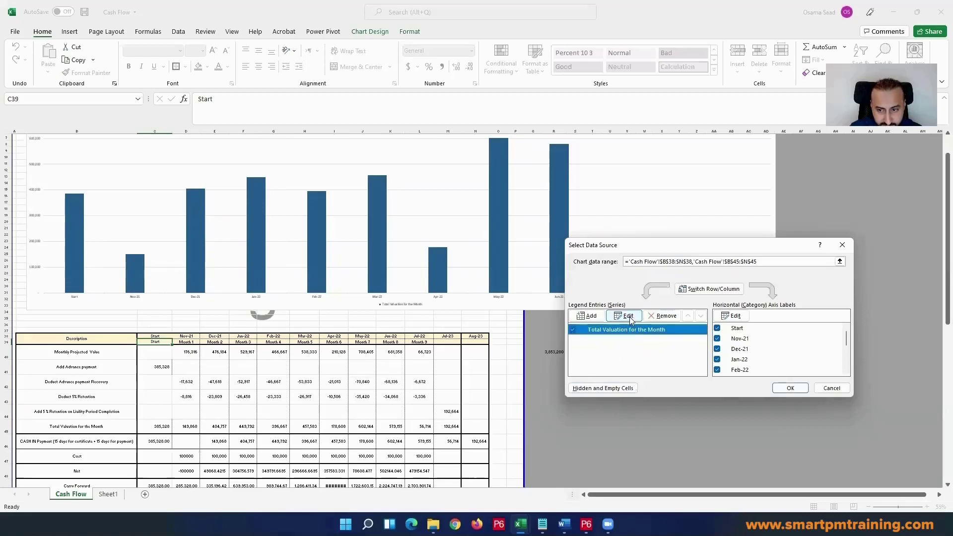
click(629, 316)
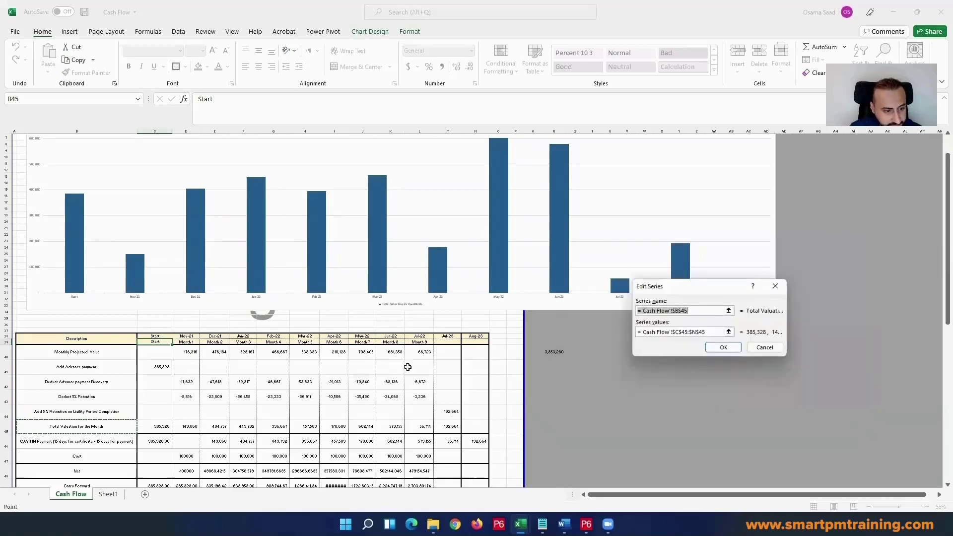
click(124, 441)
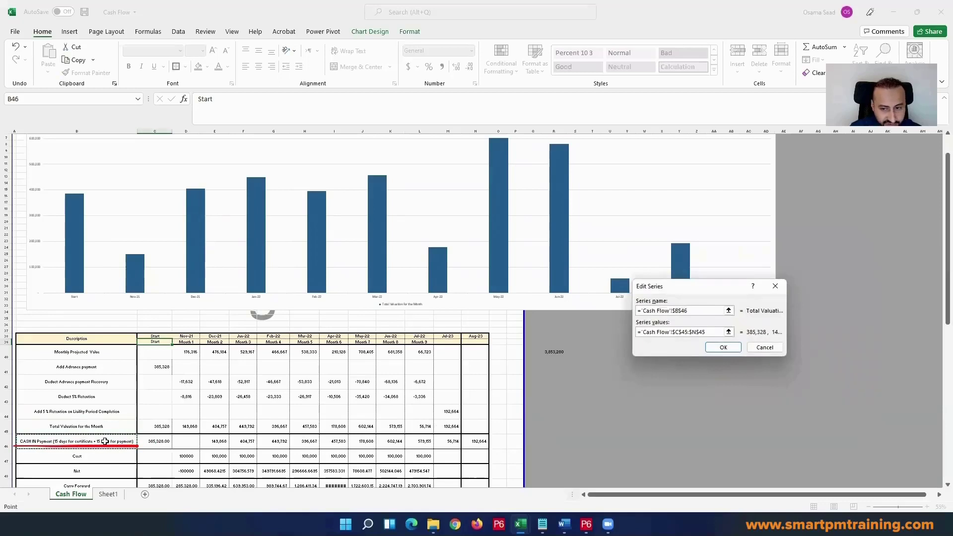
click(704, 331)
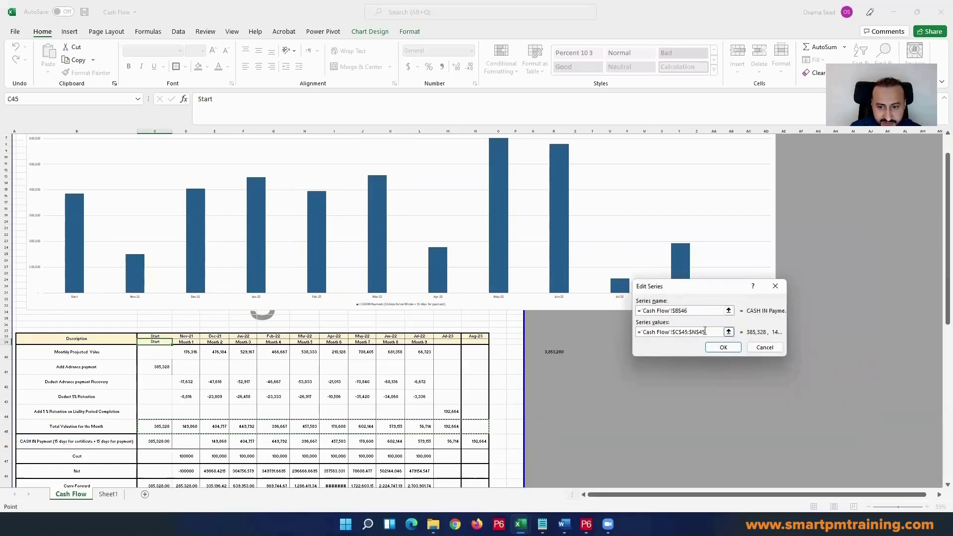
drag(704, 332, 637, 331)
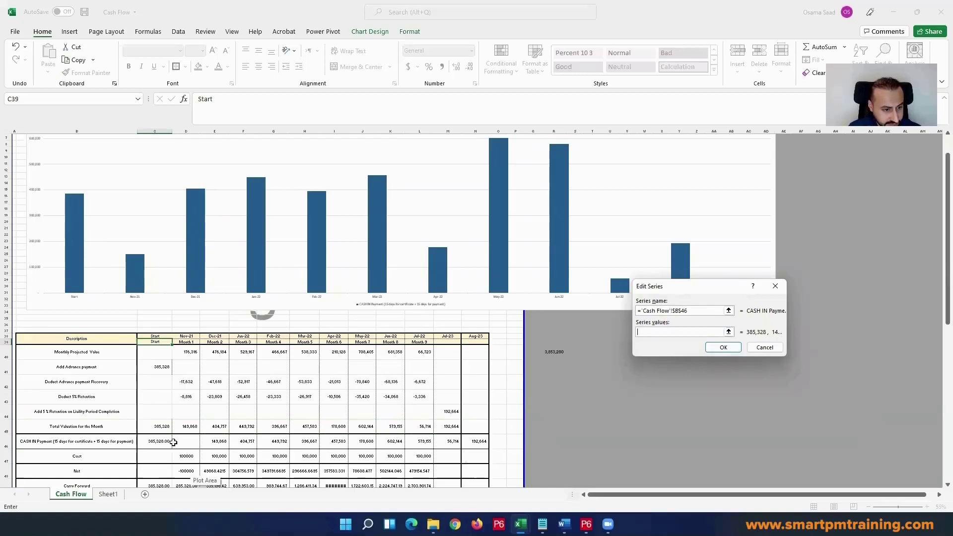
drag(159, 441, 472, 439)
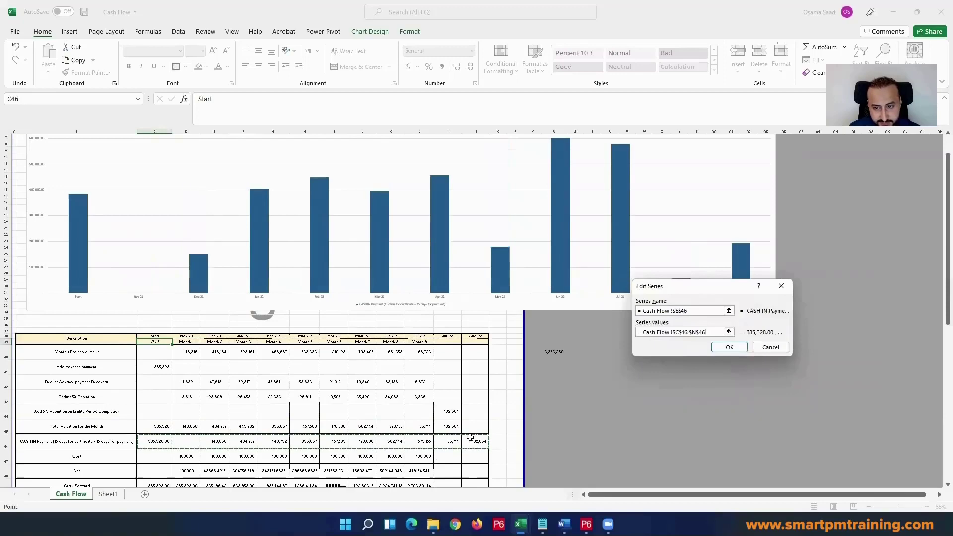
click(727, 347)
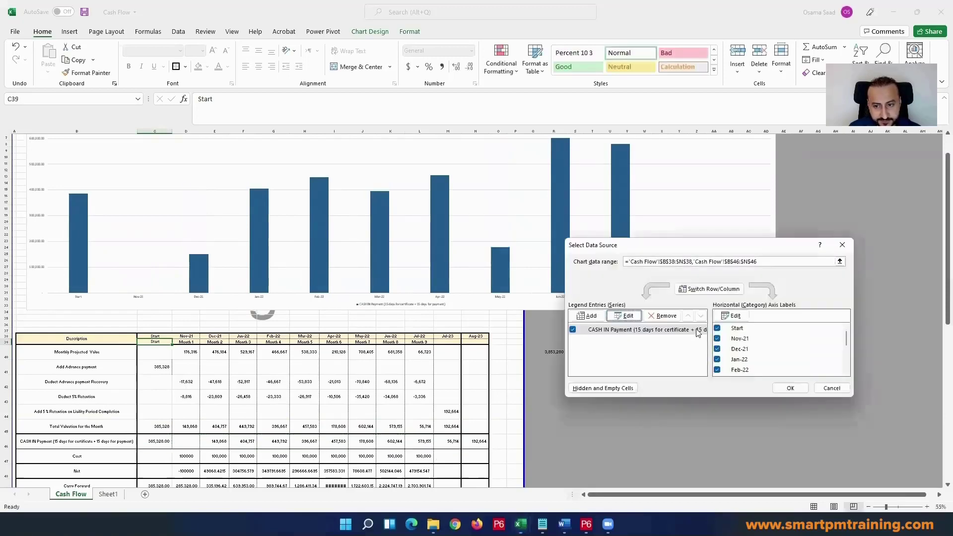
Step: Add a Cost series to the chart with its name from B47 and values from C47:N47
click(587, 316)
scroll(151, 396, down, 3)
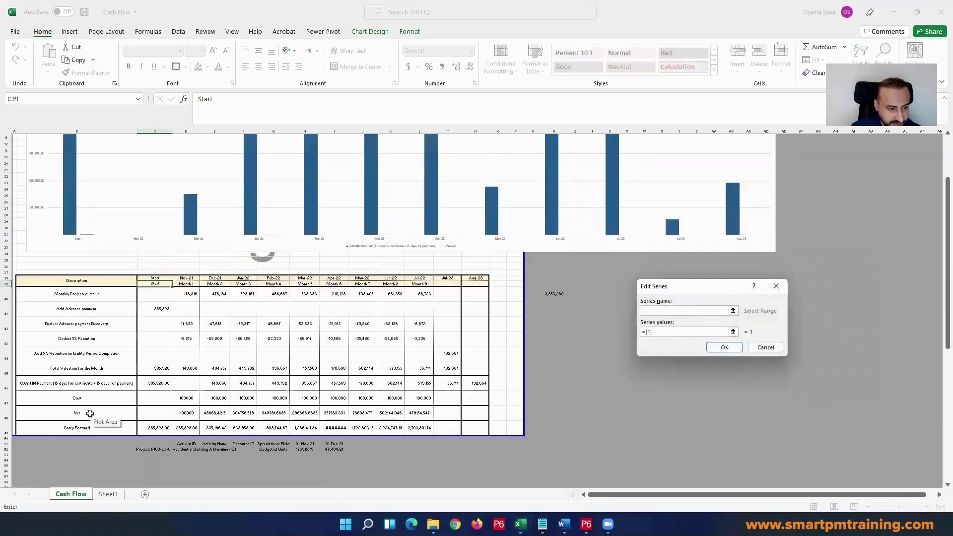
click(79, 395)
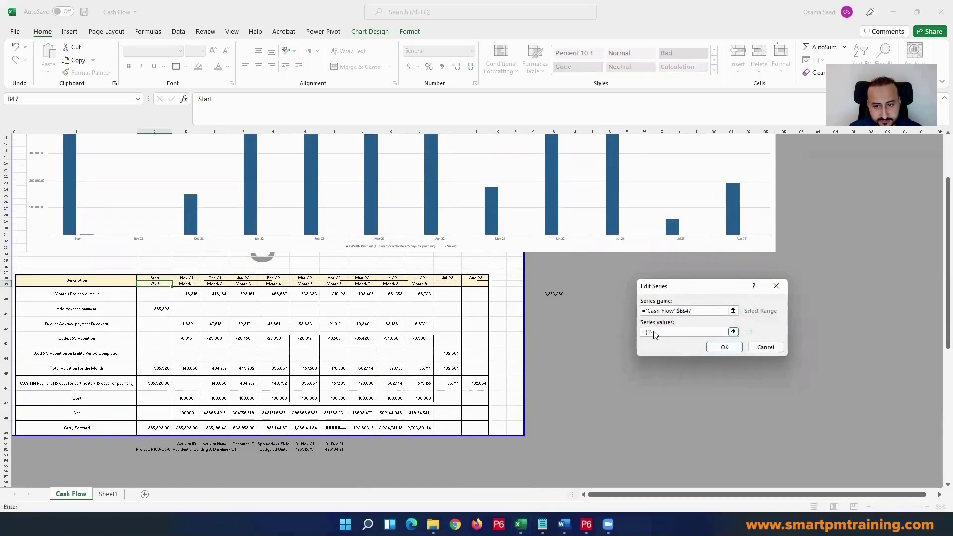
drag(655, 333, 628, 333)
key(BackSpace)
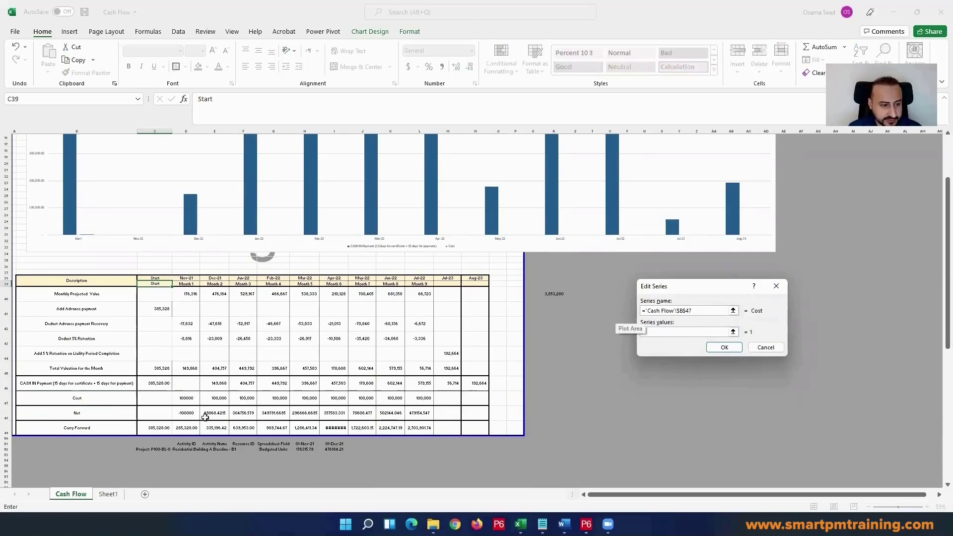
drag(157, 398, 436, 394)
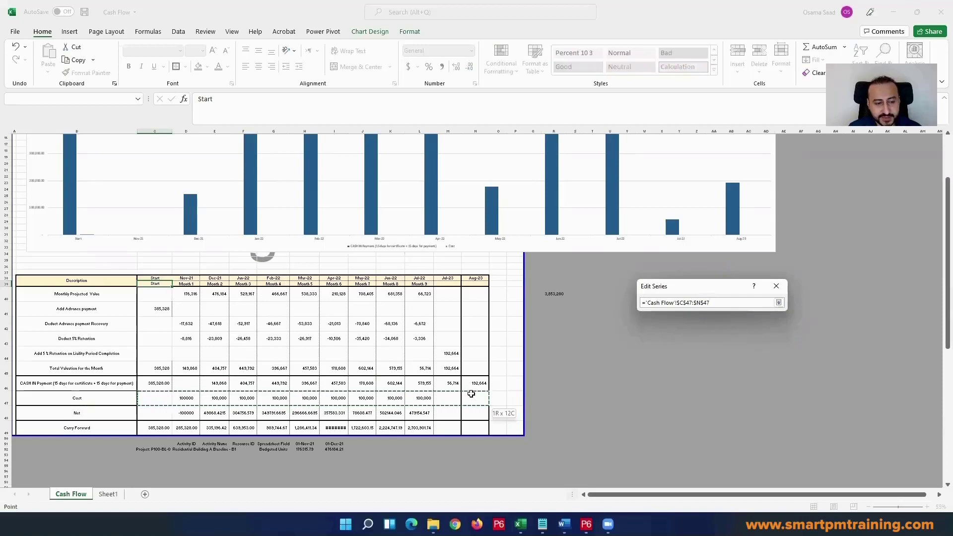
drag(471, 394, 472, 394)
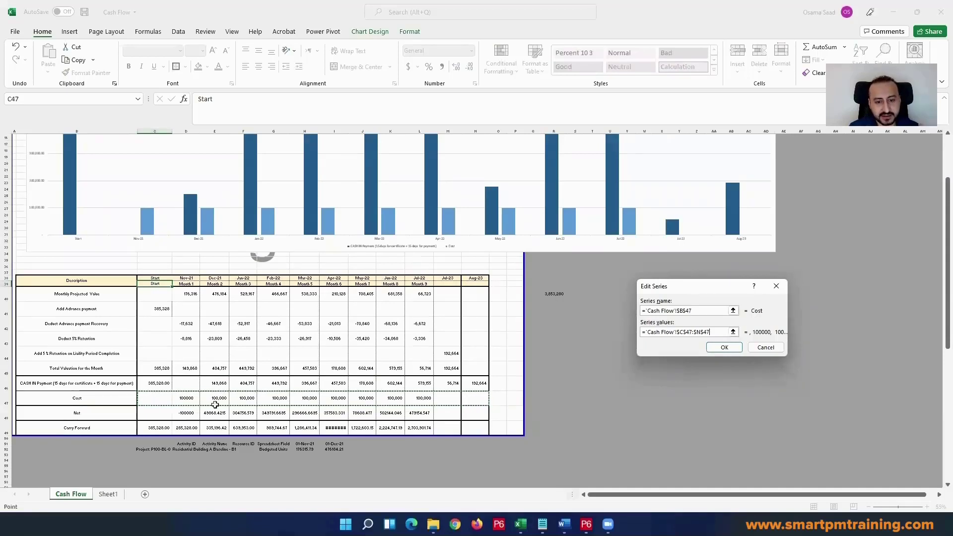
click(724, 347)
Step: Set the horizontal axis labels for the Cost series to the header range C38:N38, from Start to Aug-23
click(734, 316)
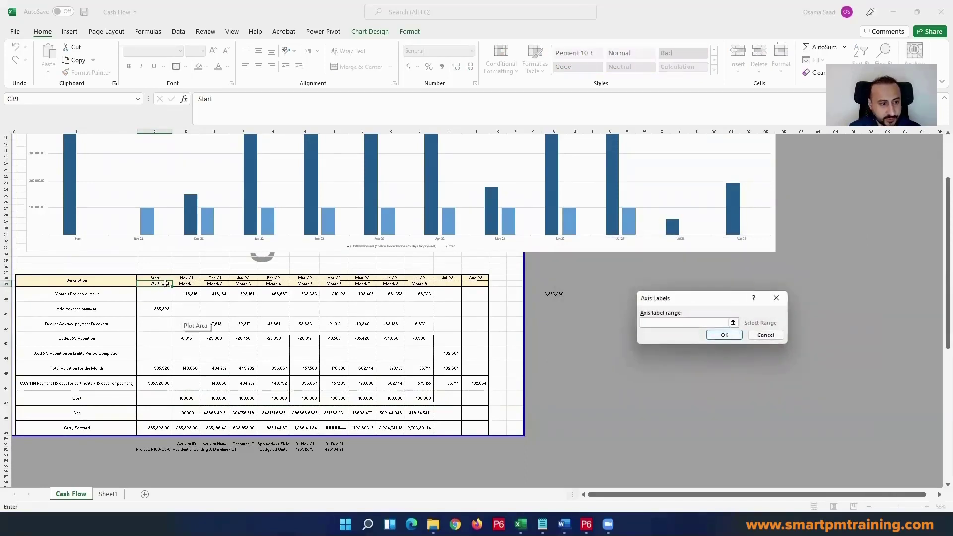
drag(160, 278, 456, 276)
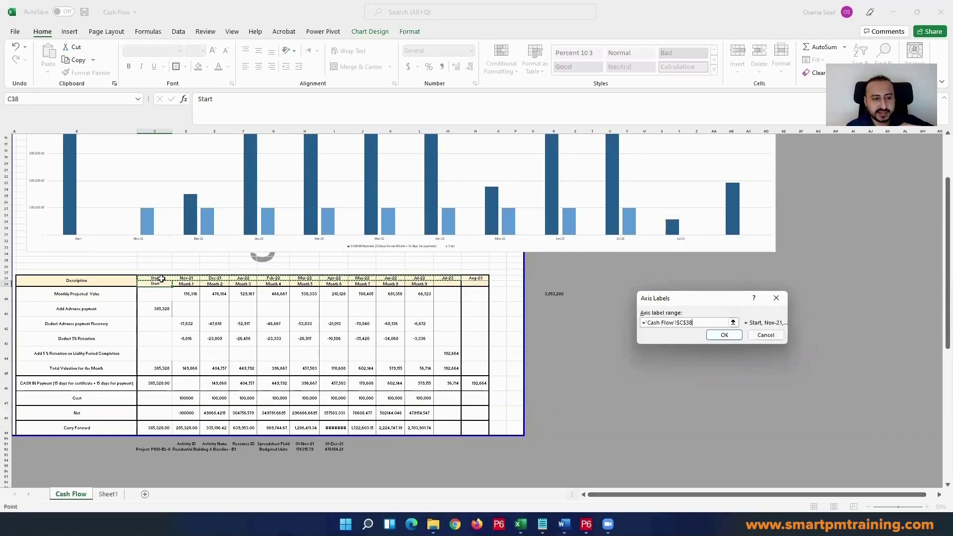
drag(155, 272, 470, 278)
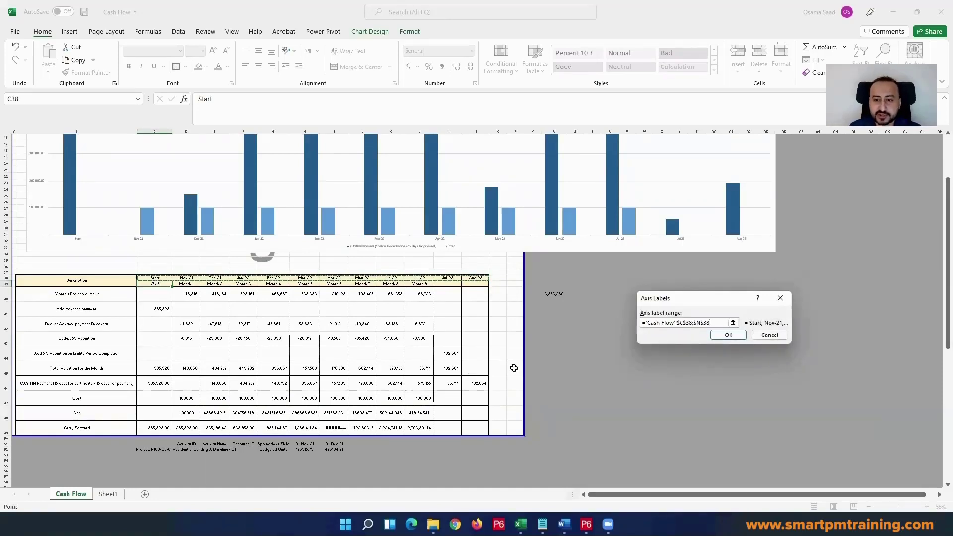
click(727, 335)
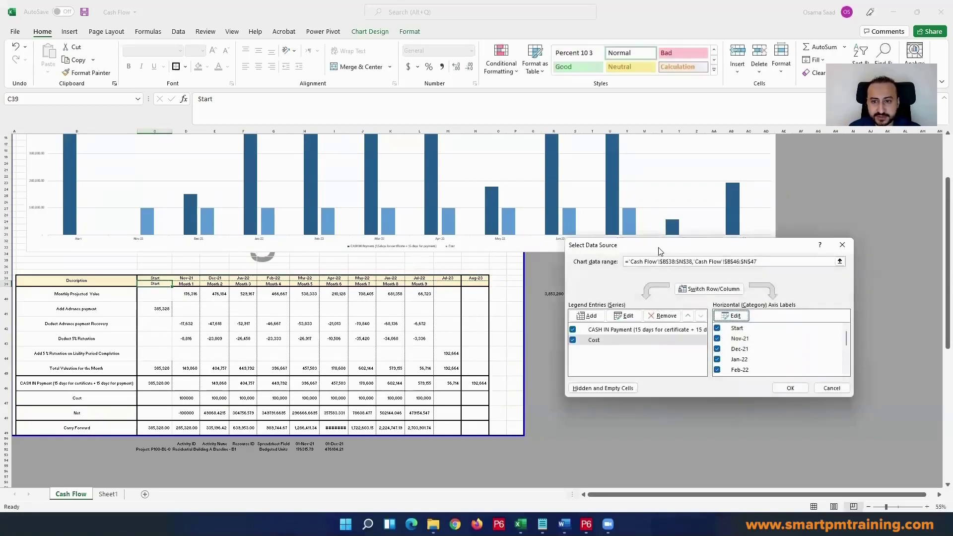
Step: Add a Net series to the chart with its name from B48 and values from C48:N48
drag(659, 247, 628, 266)
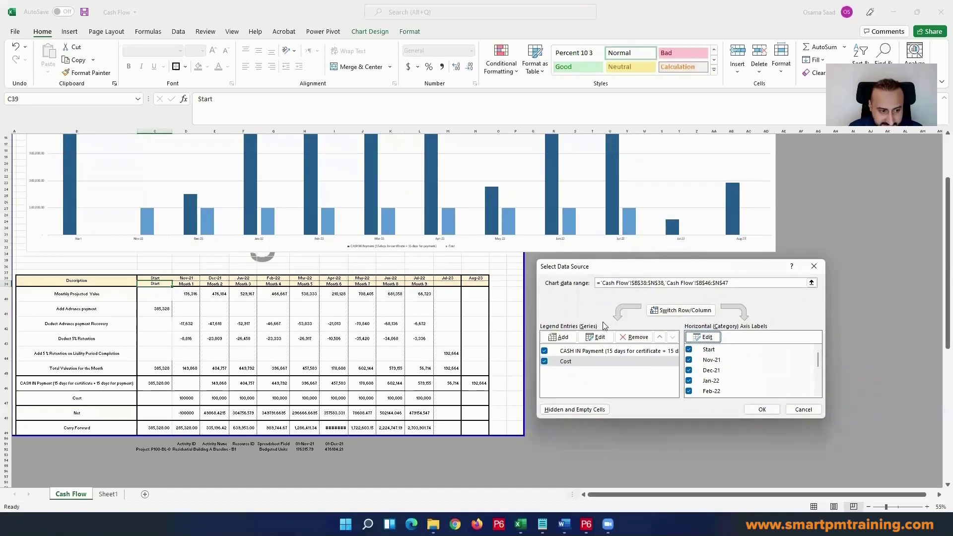
click(561, 338)
click(92, 413)
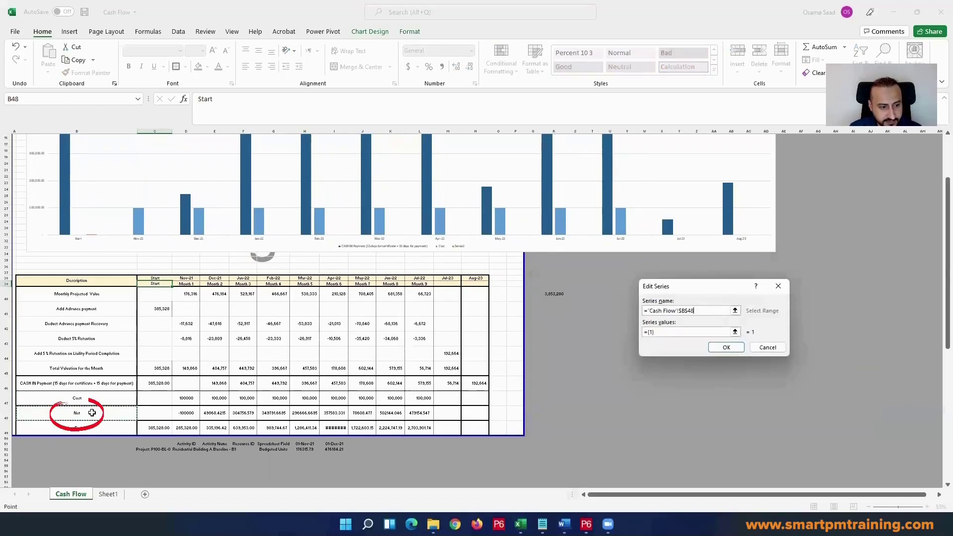
key(Tab)
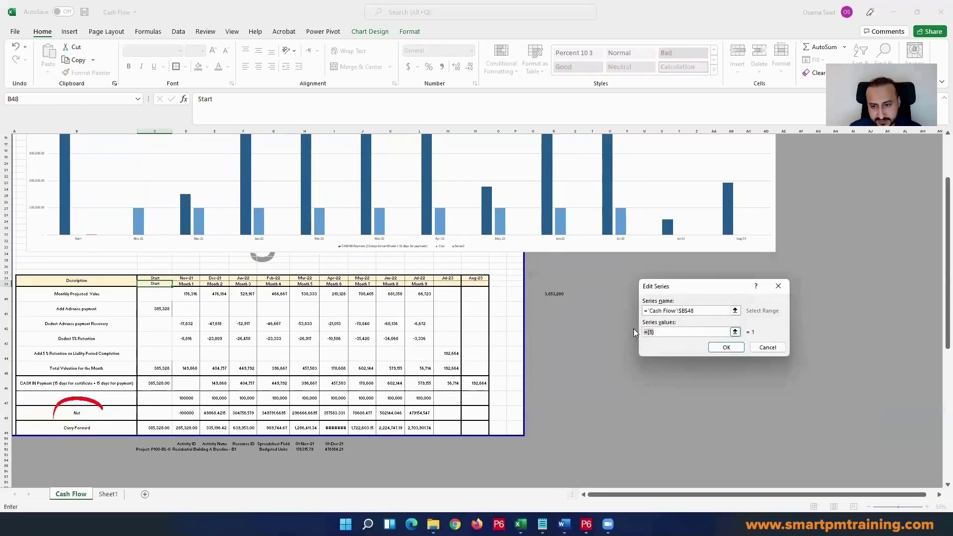
key(BackSpace)
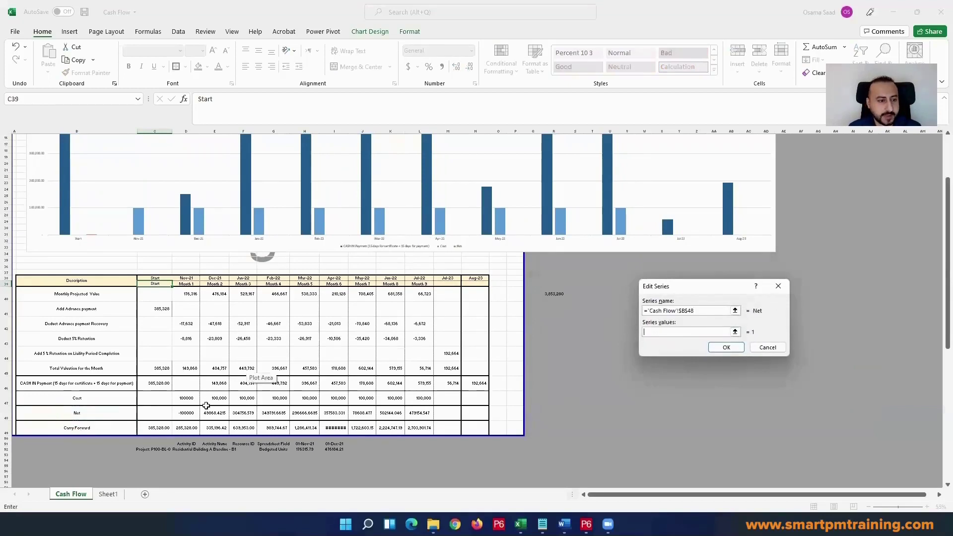
drag(153, 412, 465, 411)
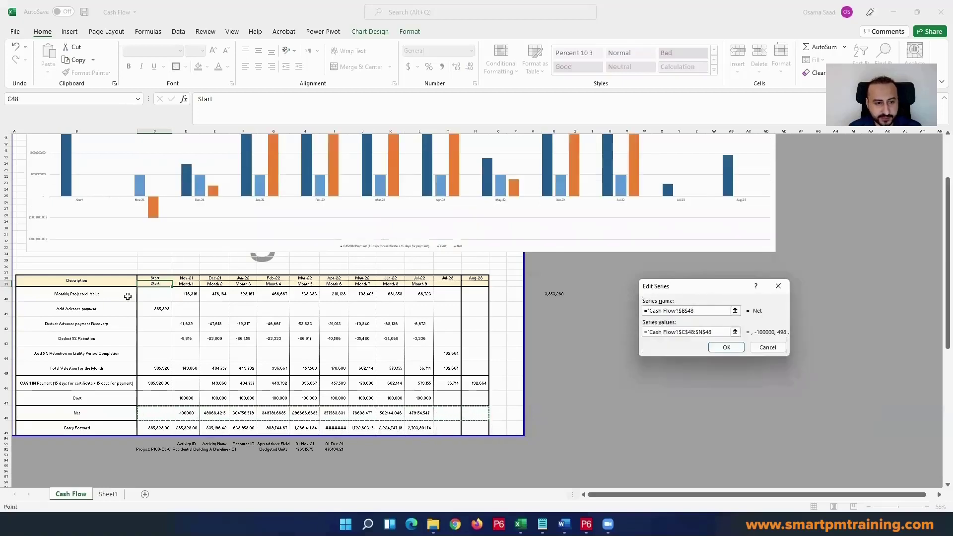
click(727, 349)
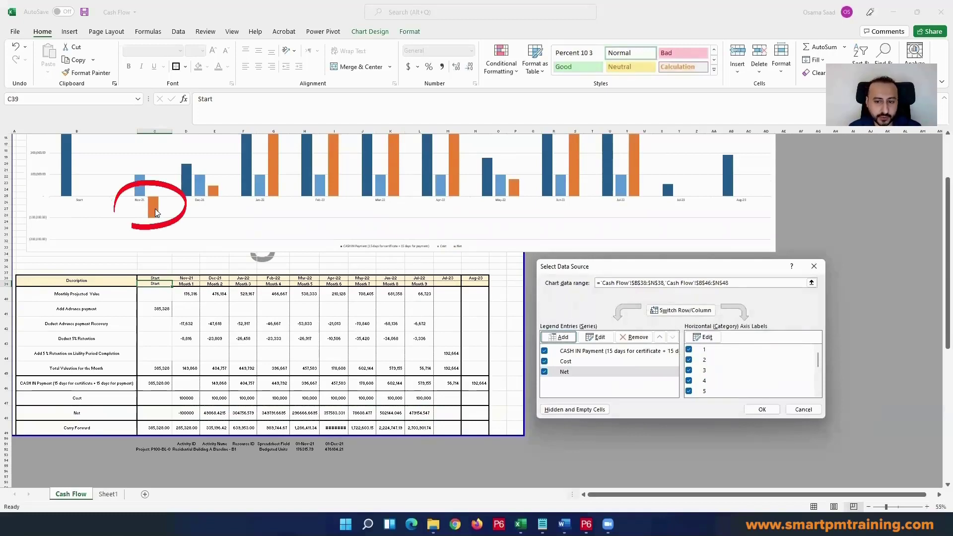
Step: Assign the date header range C38:N38 as the horizontal axis labels for the Net series
click(699, 337)
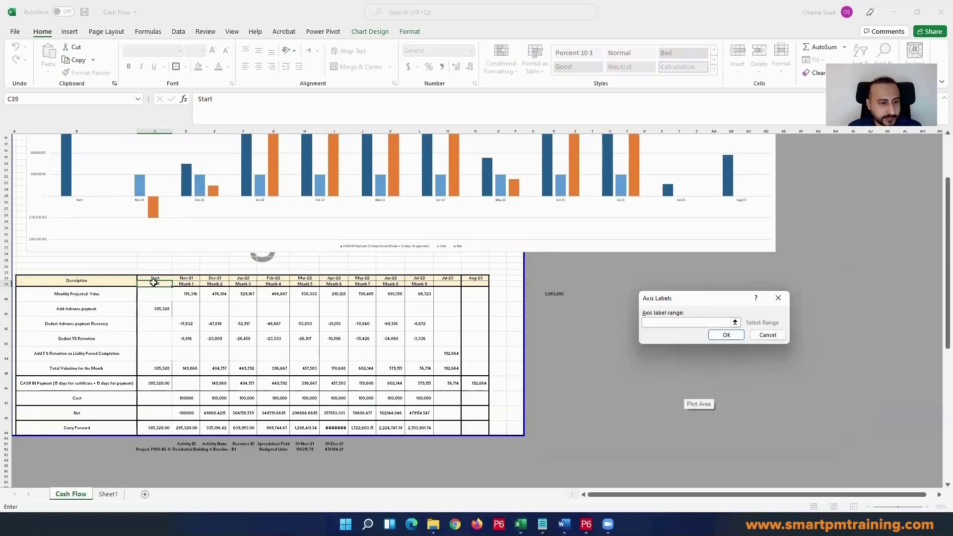
drag(155, 284, 341, 285)
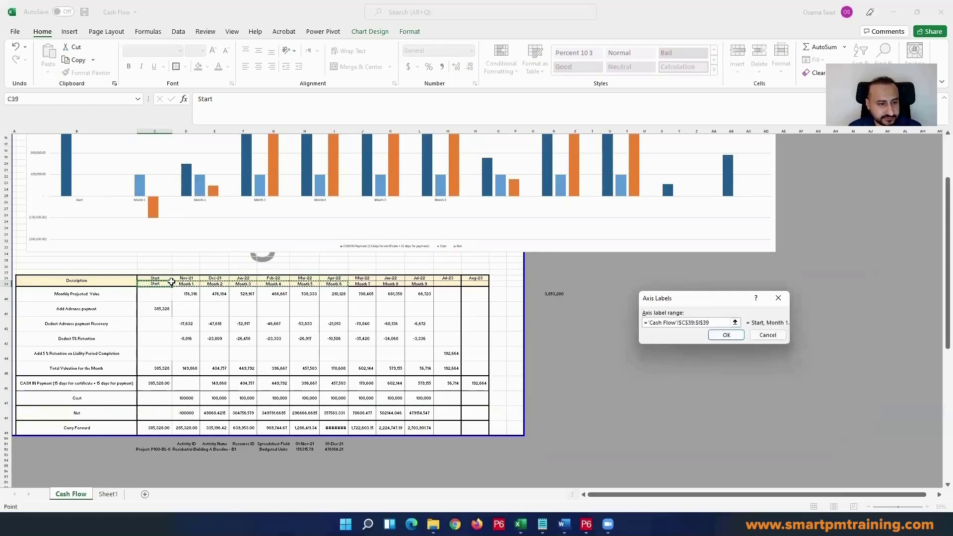
drag(167, 279, 475, 279)
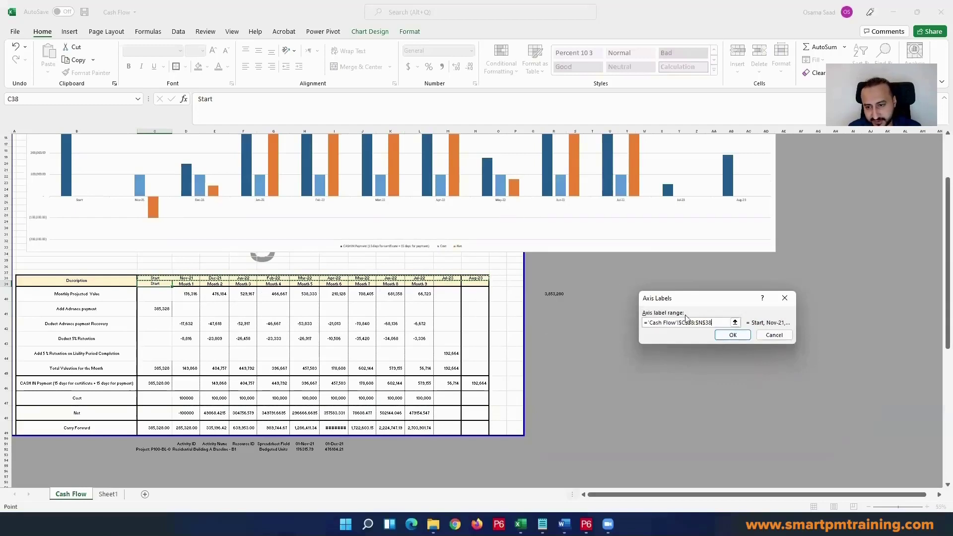
click(732, 335)
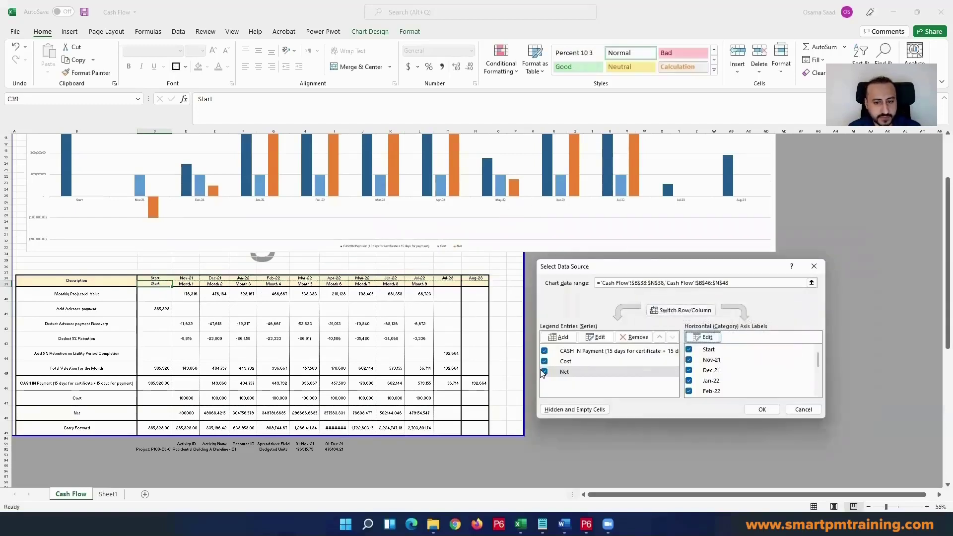
Step: Add a Carry Forward series to the chart with its name from B49 and values from C49:N49
click(561, 337)
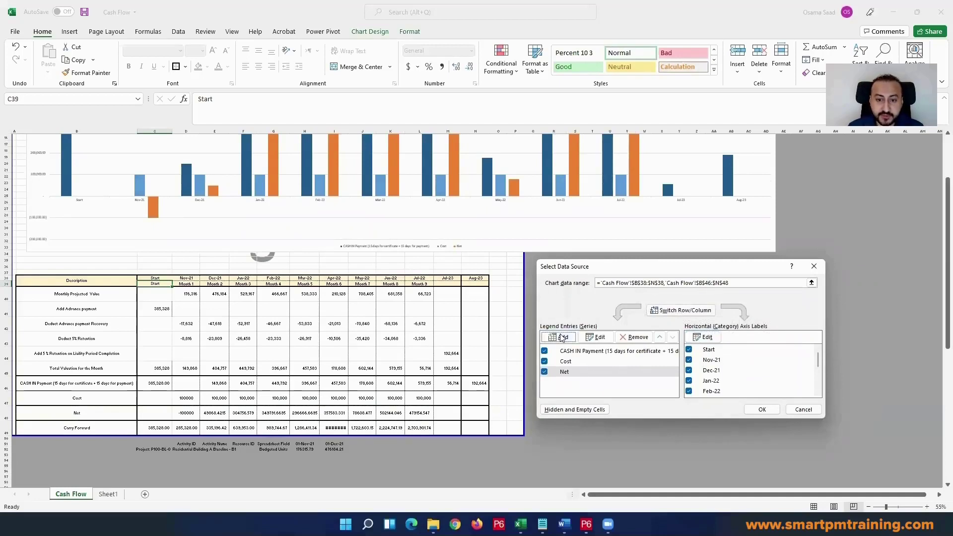
mouse_move(69, 414)
mouse_down()
mouse_move(52, 437)
mouse_move(107, 430)
mouse_up()
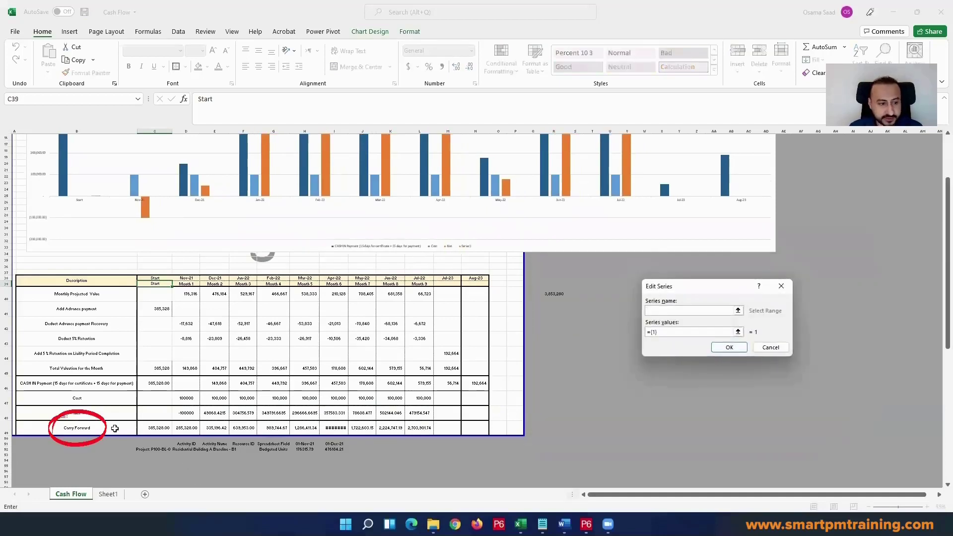
click(108, 428)
drag(665, 331, 602, 326)
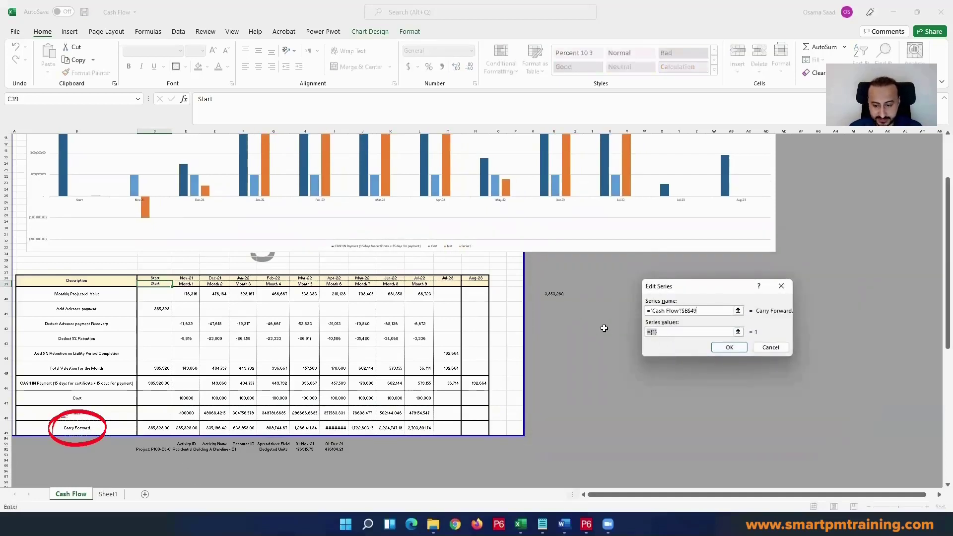
key(BackSpace)
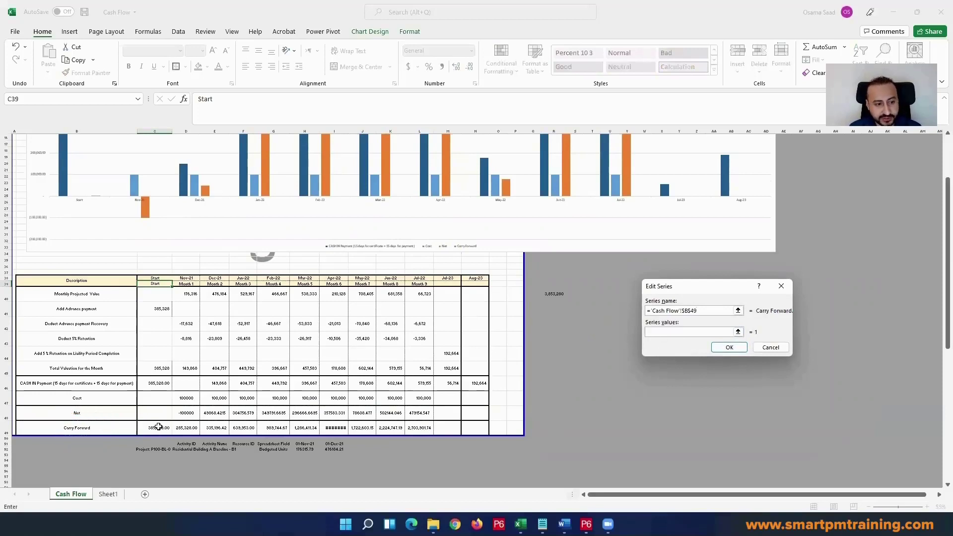
drag(158, 427, 242, 426)
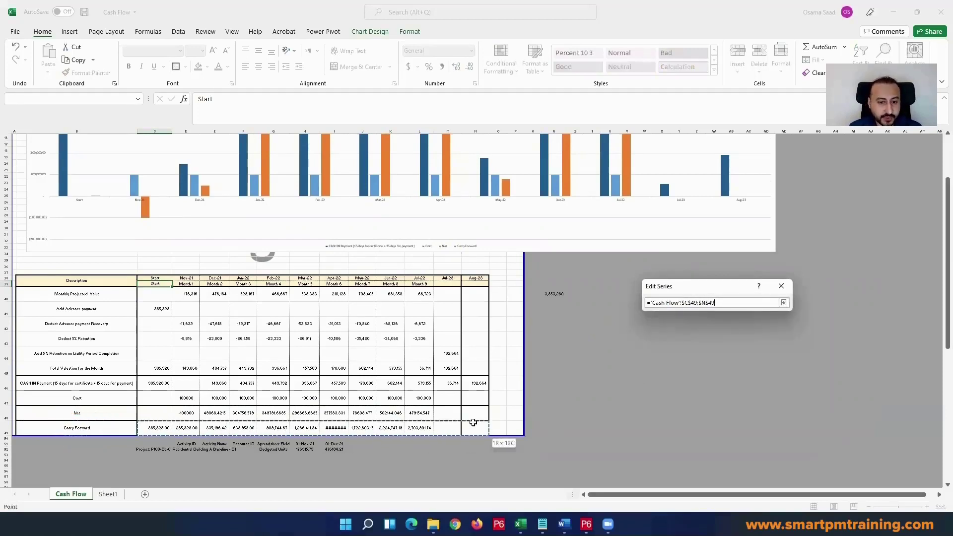
drag(473, 422, 473, 423)
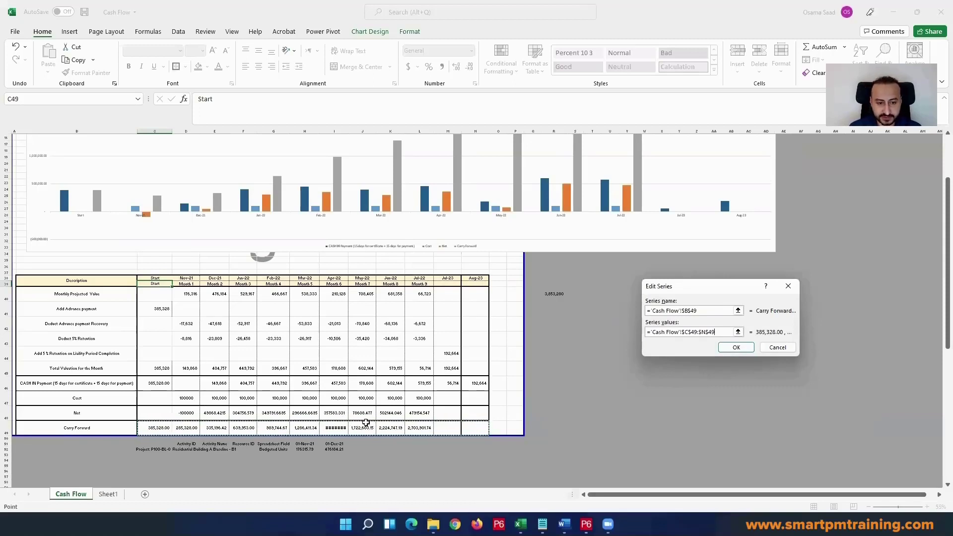
click(729, 348)
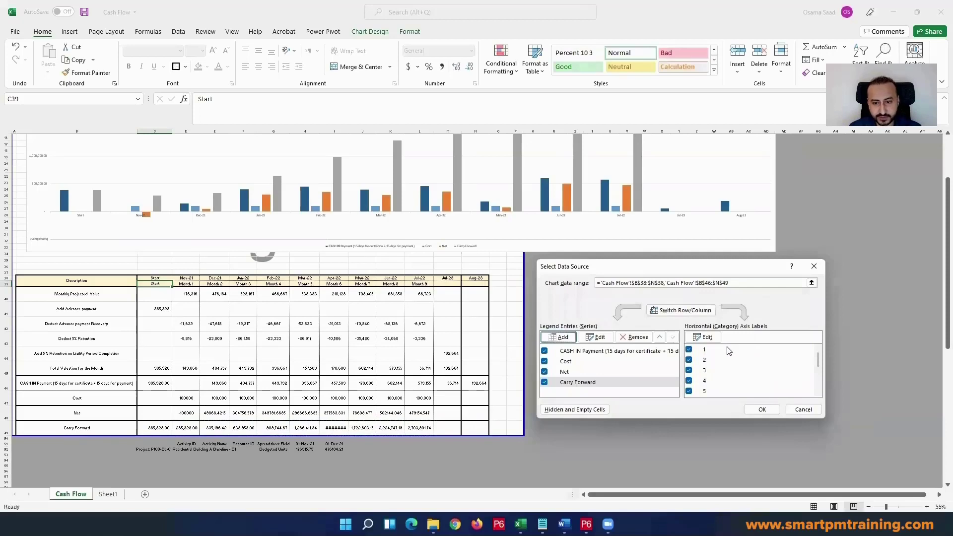
Step: Set the Carry Forward series' horizontal axis labels to the date header range C38:N38 and apply the data source changes
click(704, 337)
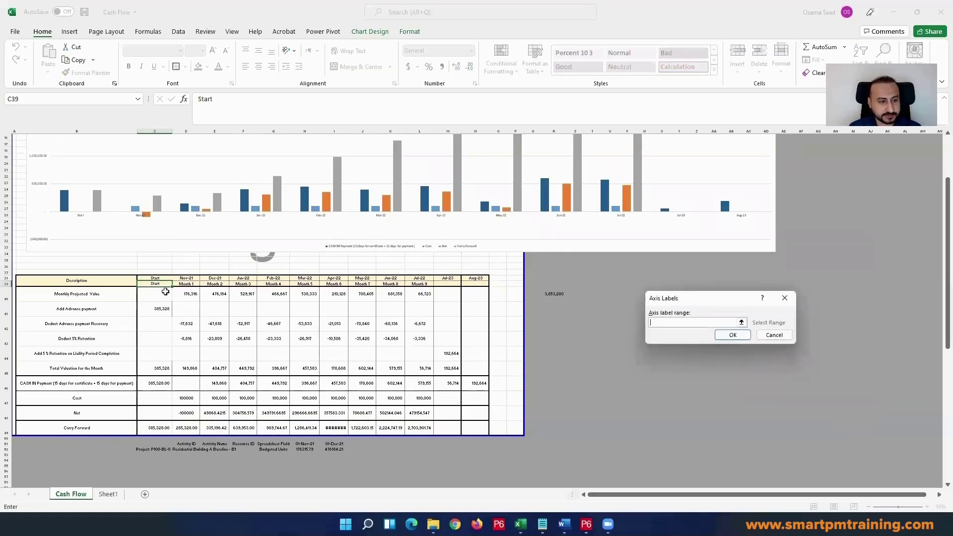
drag(159, 277, 475, 277)
click(733, 335)
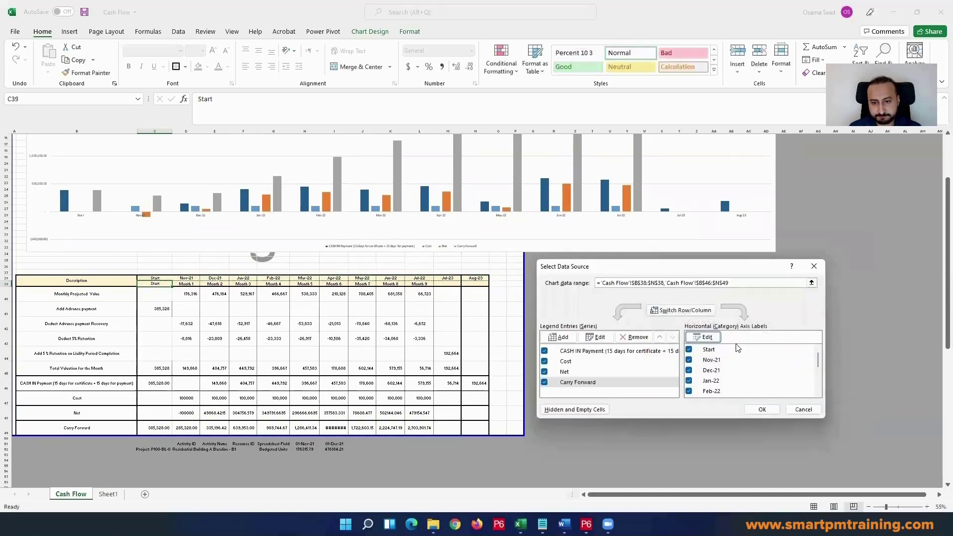
click(762, 409)
Step: Compare the chart's monthly columns with the cash-in, cost, net and carry forward rows of the table
scroll(461, 343, up, 5)
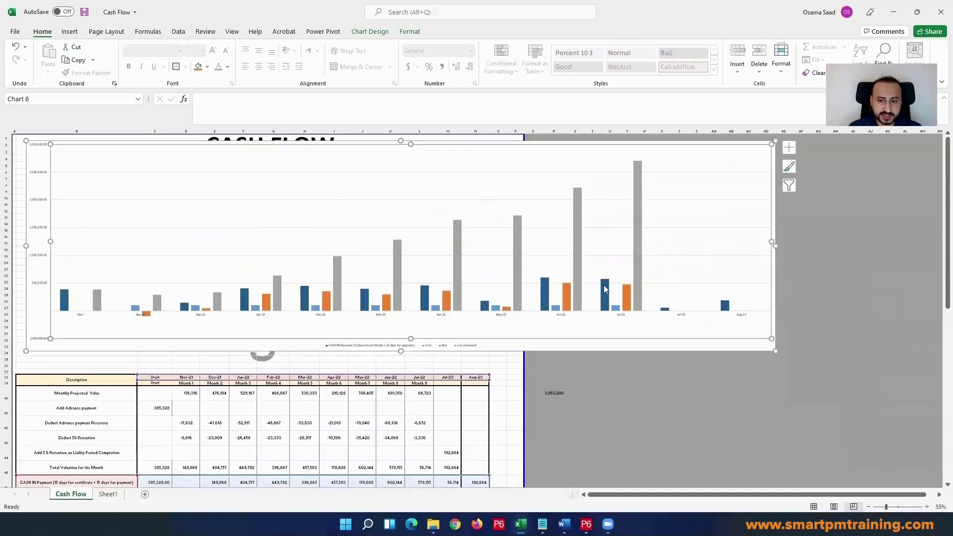
scroll(317, 420, down, 4)
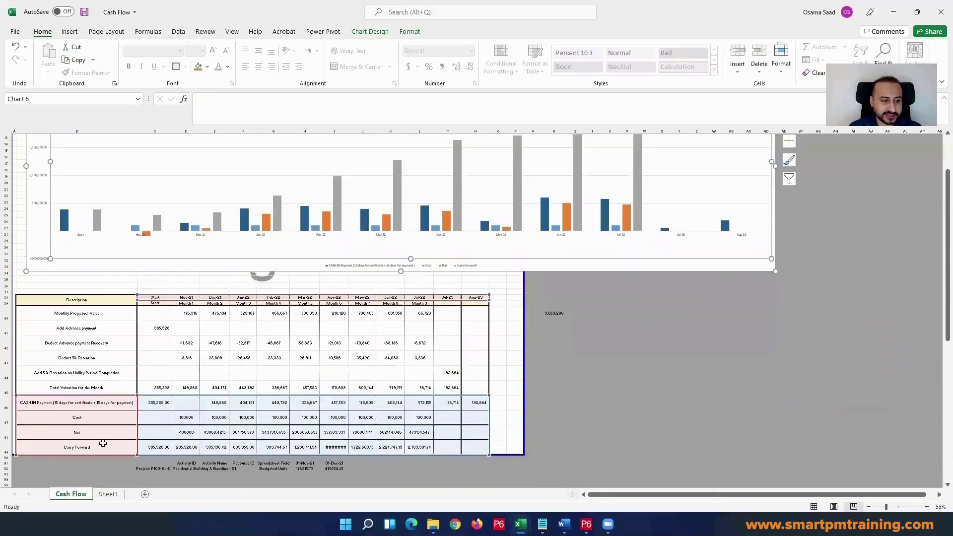
scroll(615, 417, up, 4)
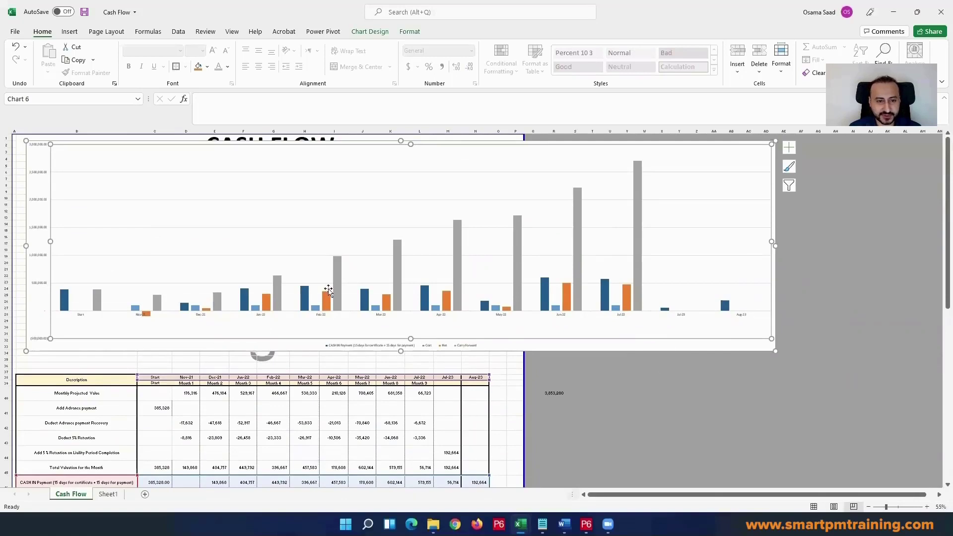
scroll(320, 298, down, 2)
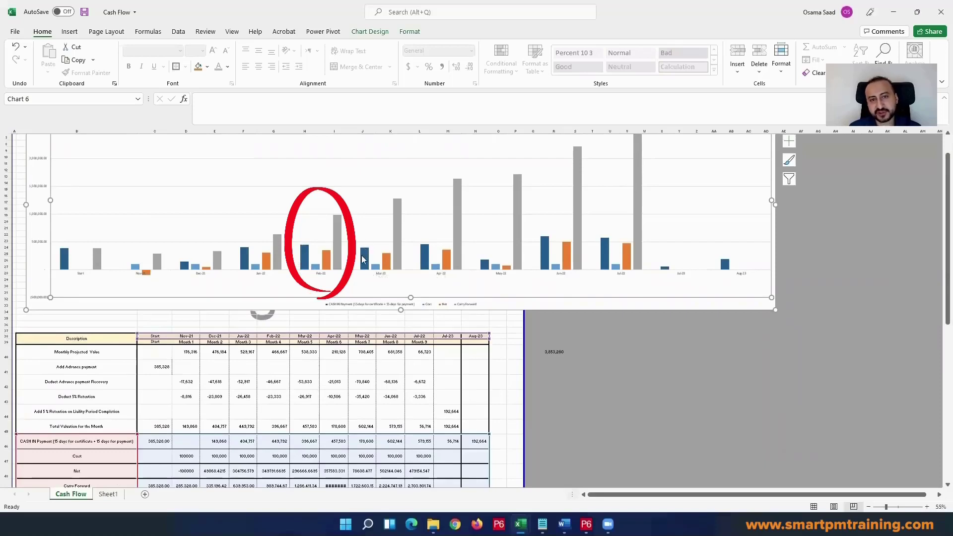
mouse_move(368, 253)
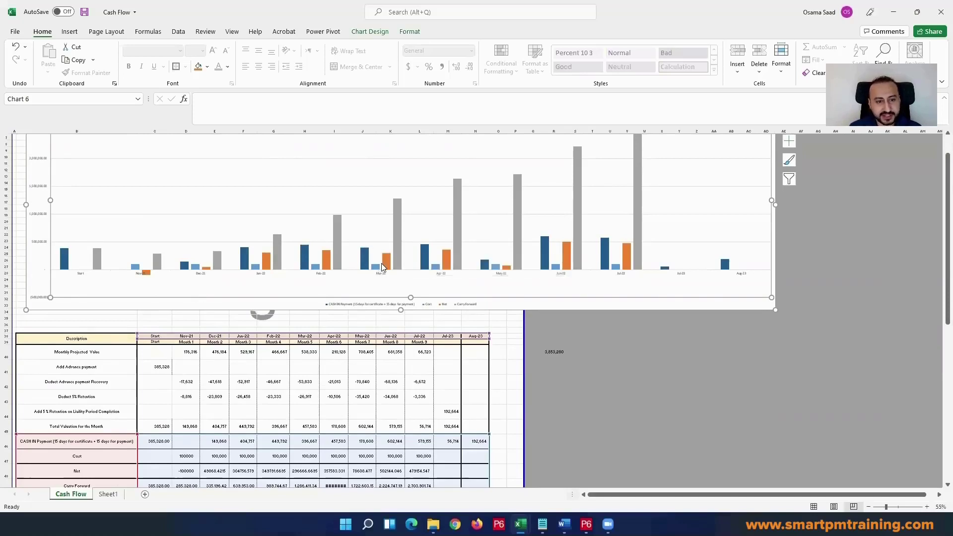
scroll(377, 258, down, 1)
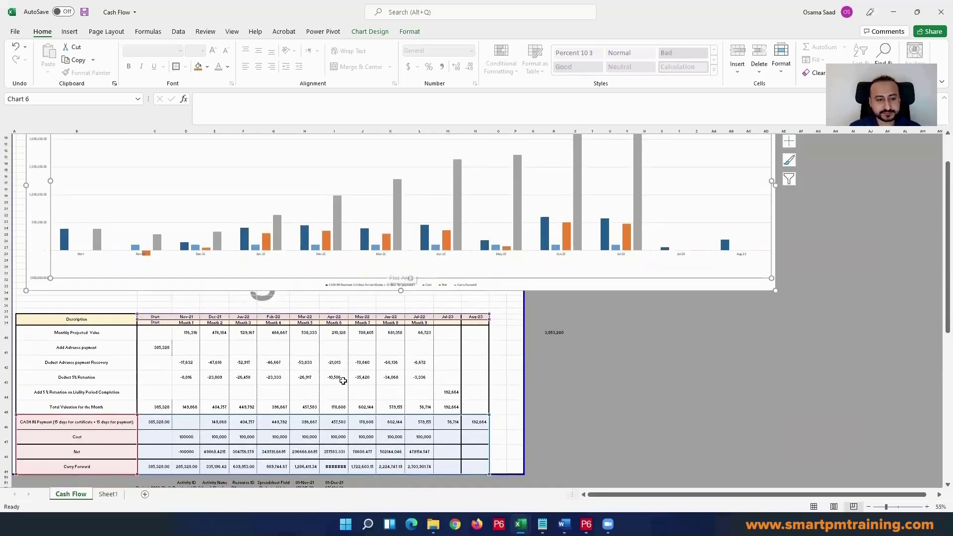
click(296, 441)
click(334, 438)
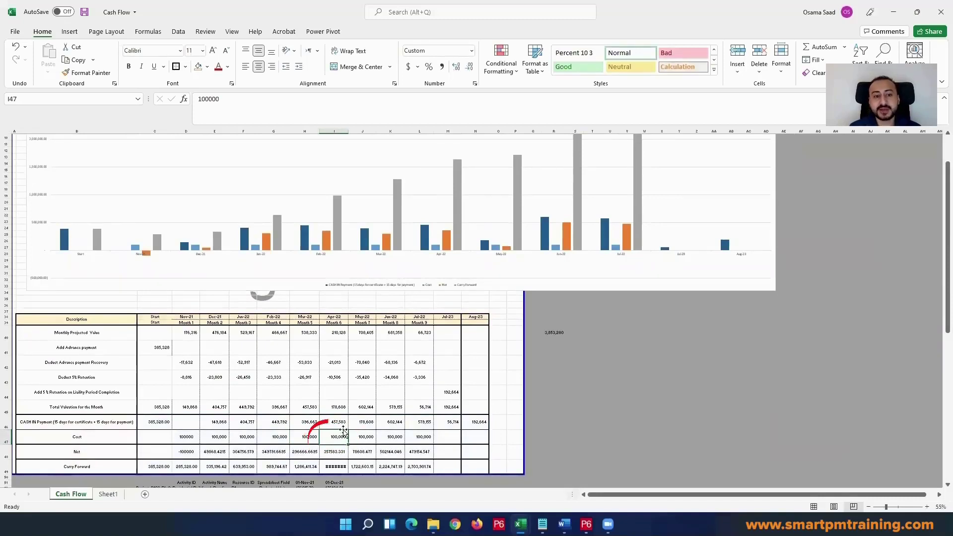
scroll(339, 421, up, 1)
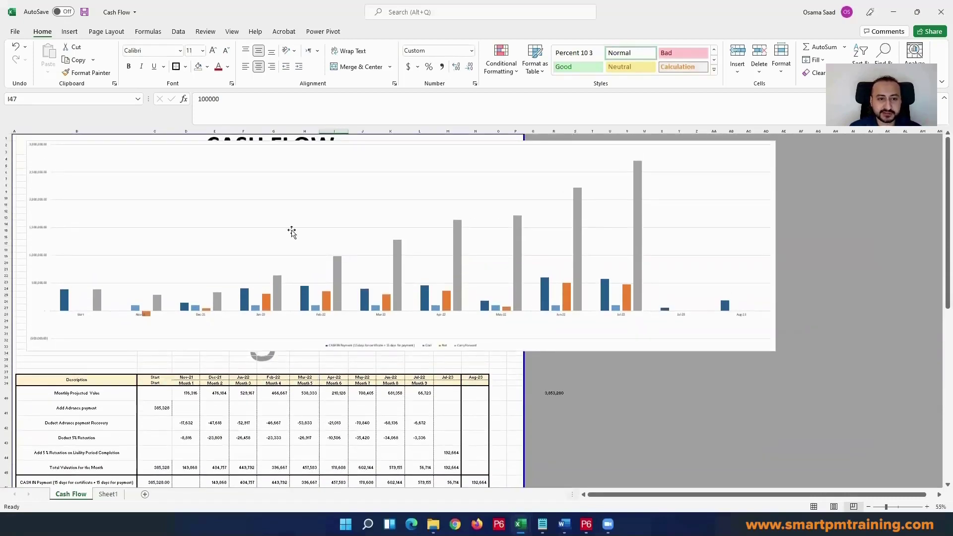
Step: Change the chart type to a Combo chart with the Carry Forward line plotted on the secondary axis
right_click(323, 195)
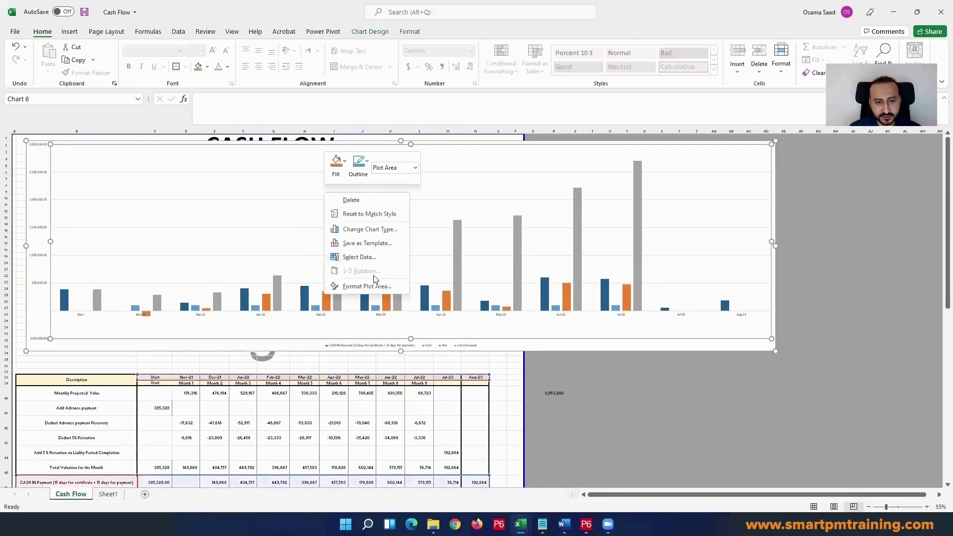
click(384, 229)
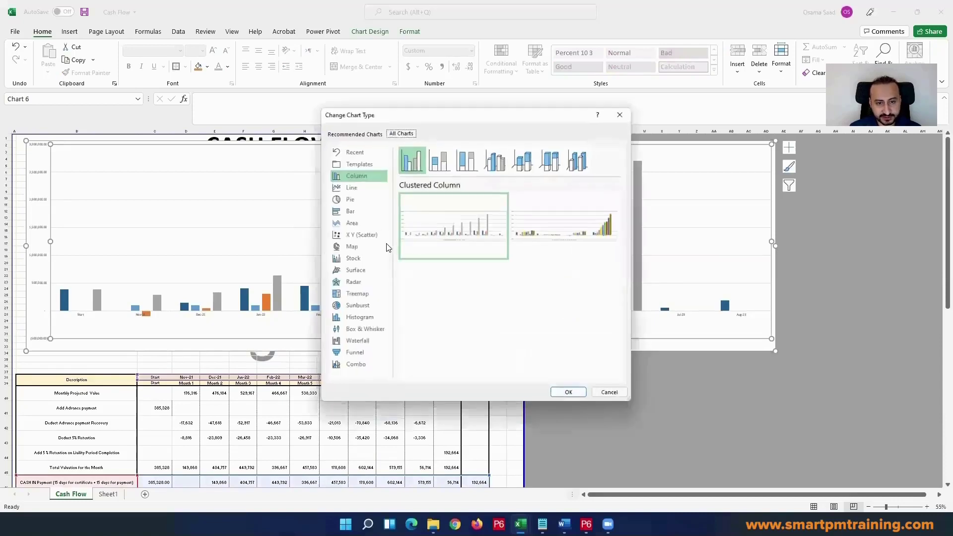
click(356, 365)
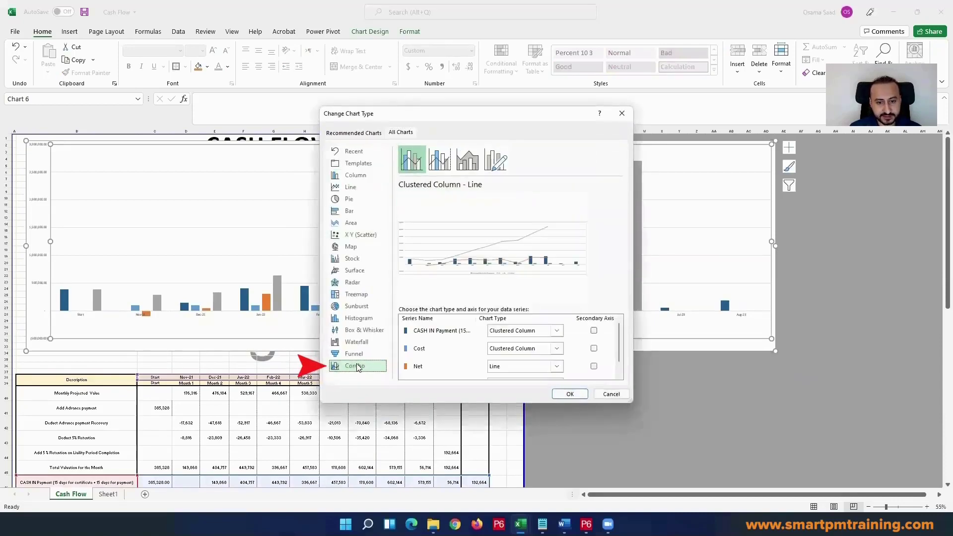
scroll(436, 348, down, 1)
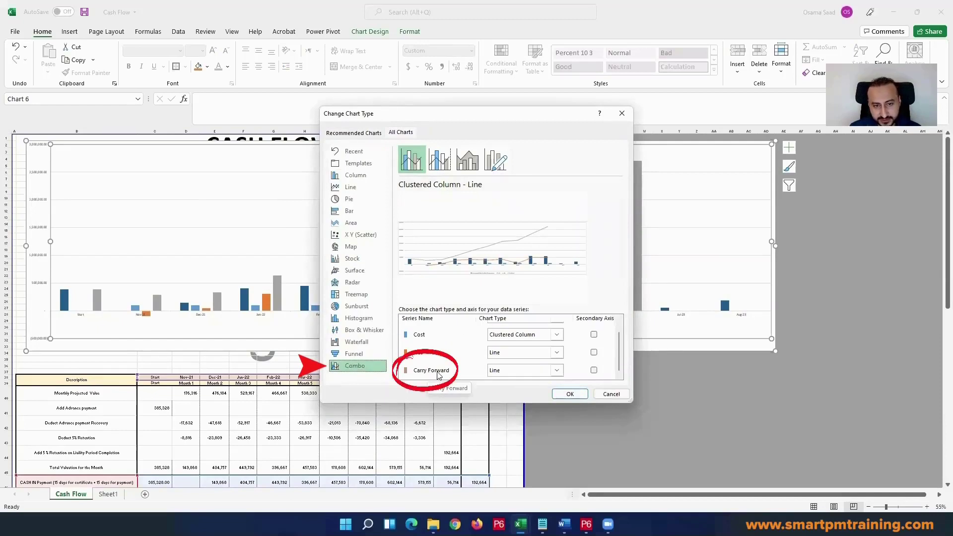
click(595, 371)
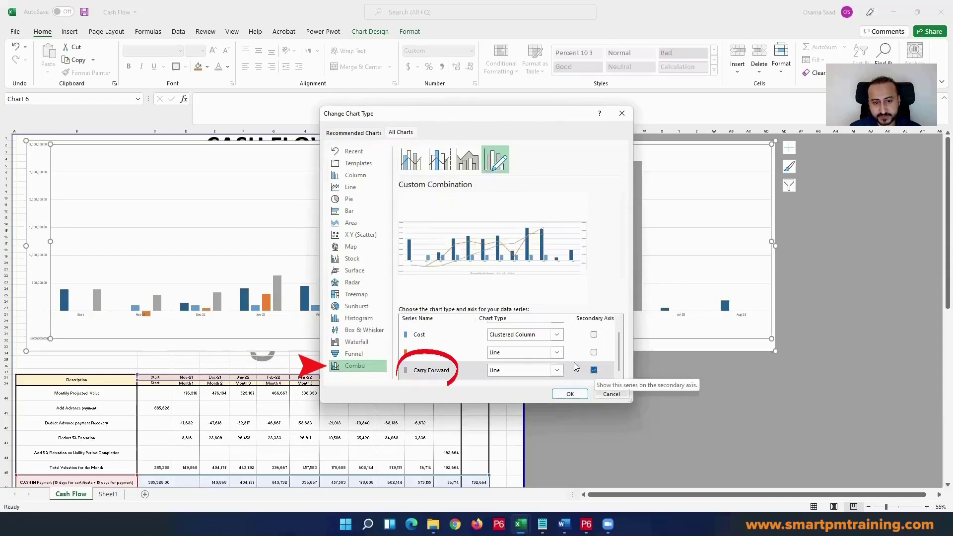
Step: Set the Net series to Clustered Column in the combo chart and apply the custom combination
click(525, 354)
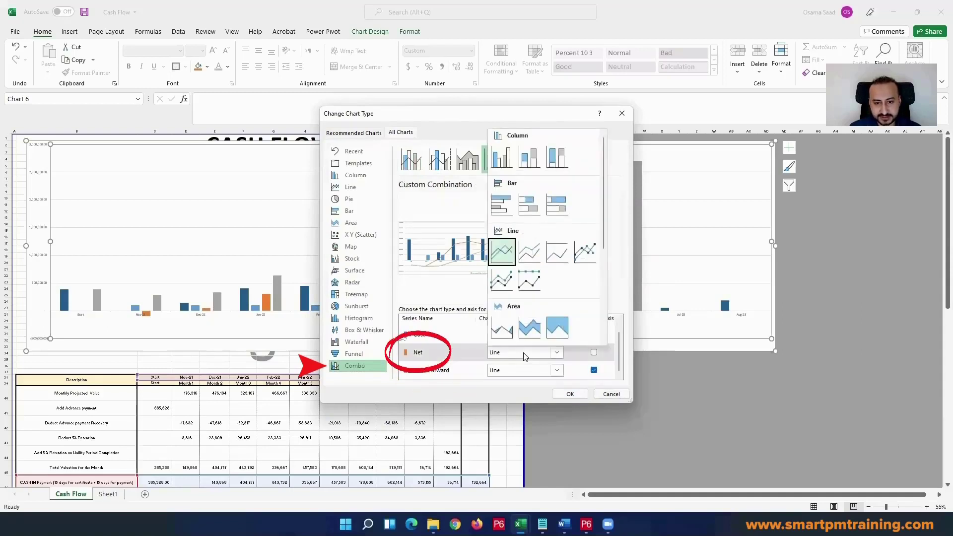
click(501, 158)
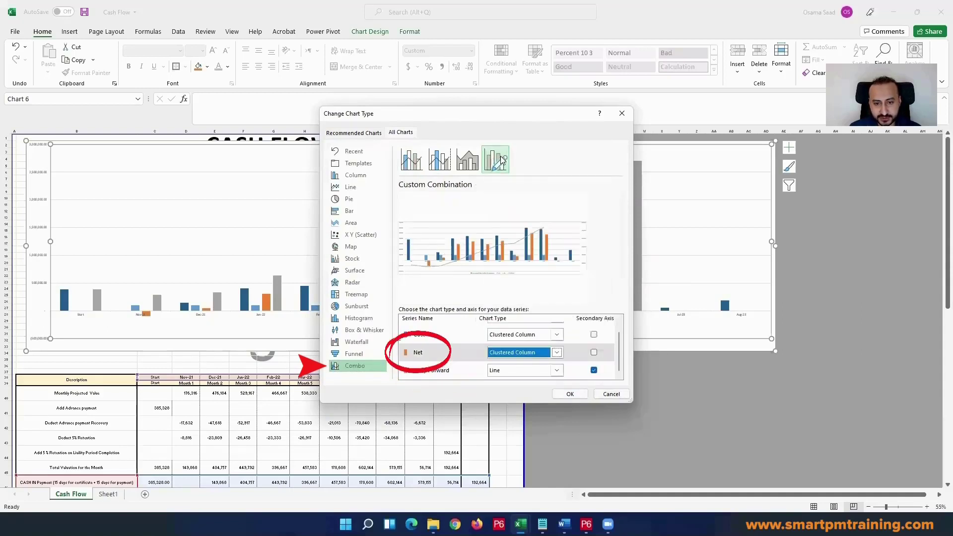
scroll(466, 339, up, 1)
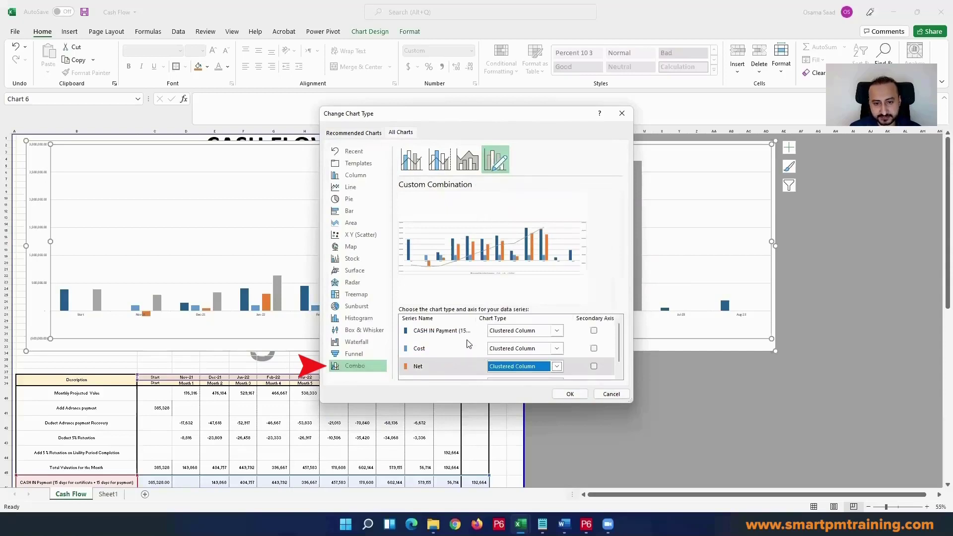
scroll(466, 339, down, 1)
click(570, 394)
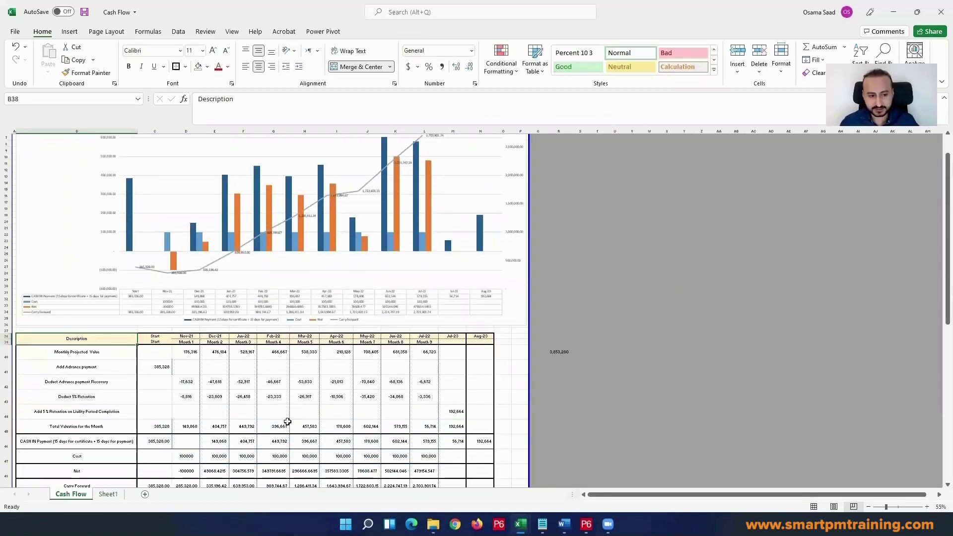
scroll(132, 405, up, 2)
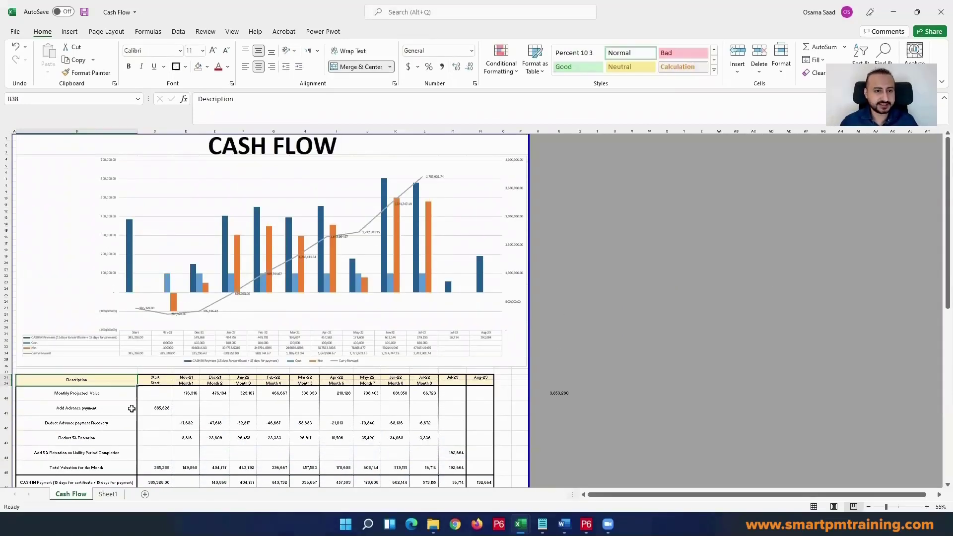